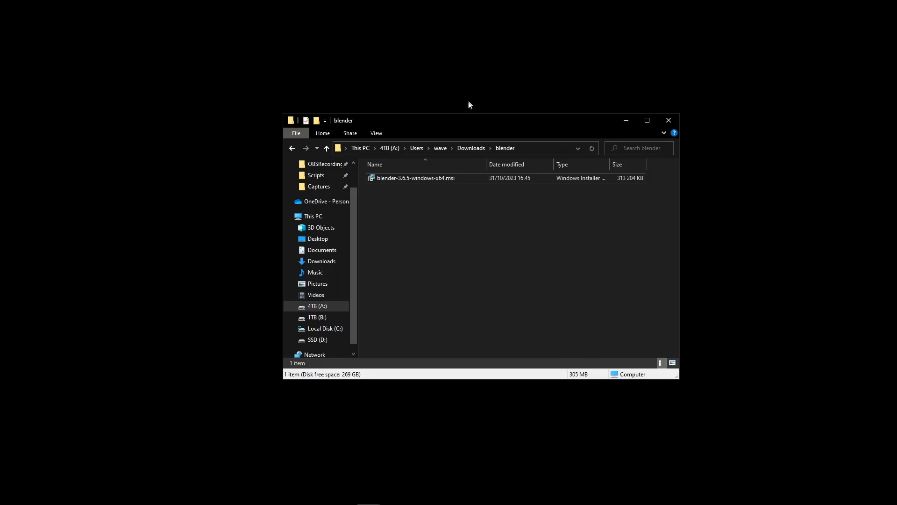
Install Blender from blender-3.6.5-windows-x64.msi, accepting the license agreement and keeping the default features and location
double_click(440, 178)
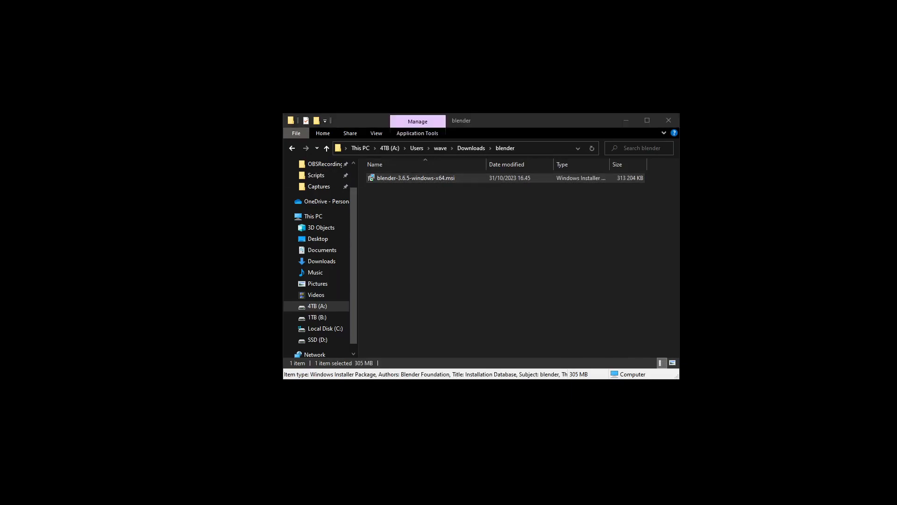
left_click(471, 314)
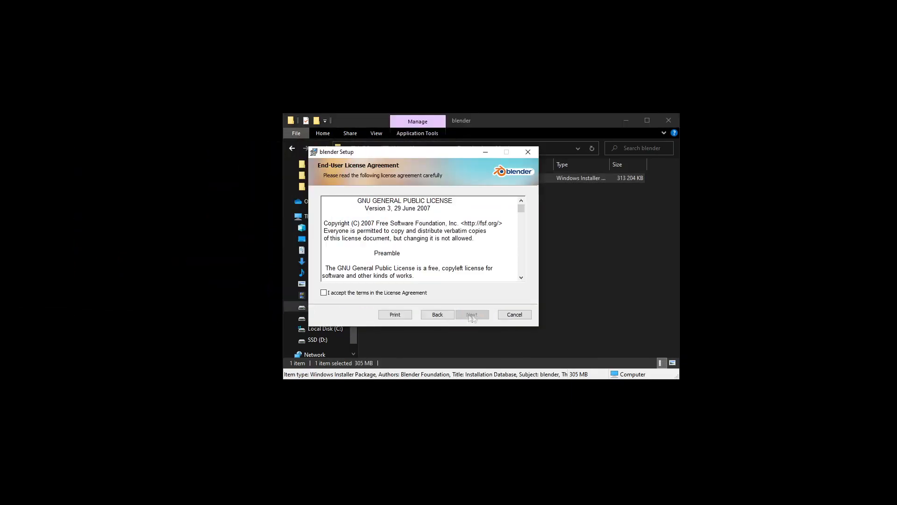
left_click(344, 294)
left_click(479, 316)
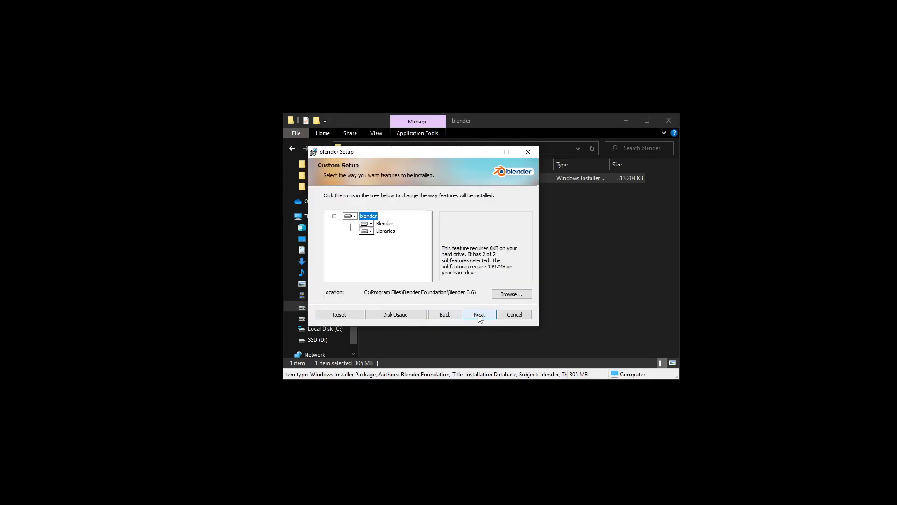
left_click(480, 316)
left_click(479, 316)
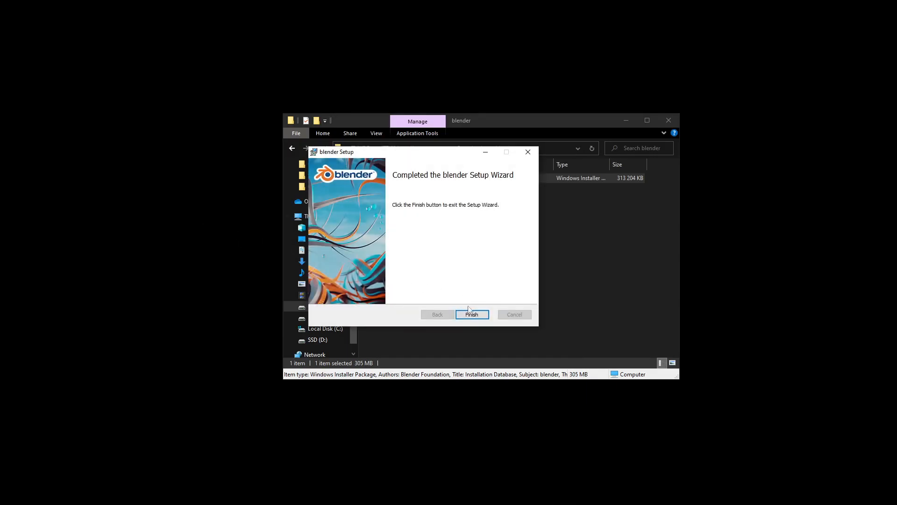
left_click(470, 313)
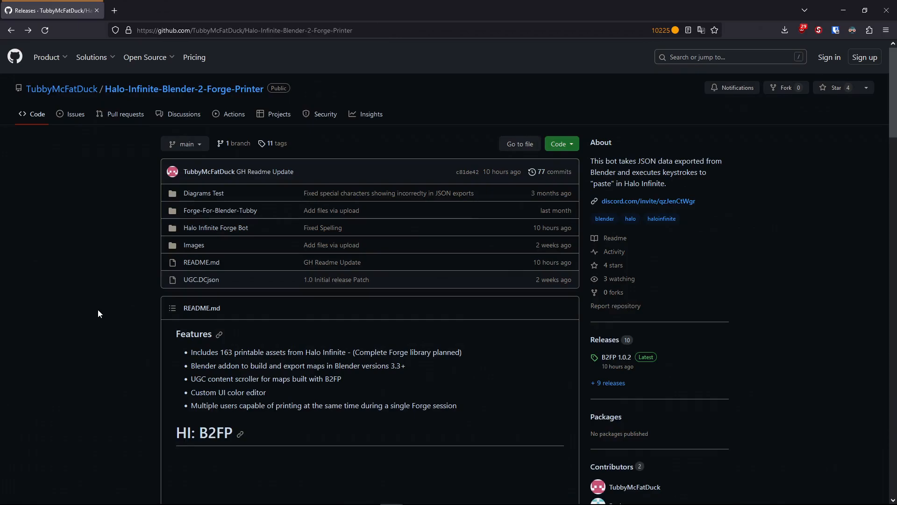
In the browser, open the Releases page of the Halo-Infinite-Blender-2-Forge-Printer repository and look through the releases
scroll(97, 309, "down", 4)
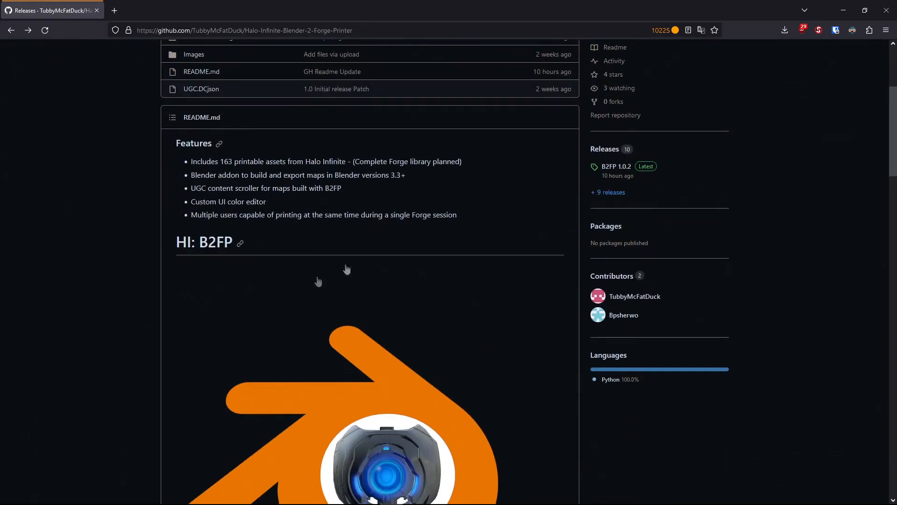
left_click(604, 149)
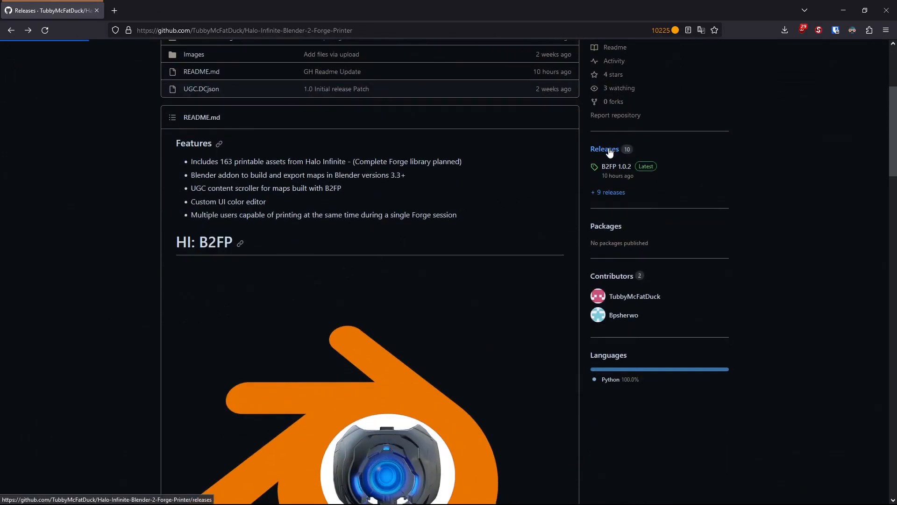
scroll(274, 266, "down", 3)
scroll(274, 266, "down", 1)
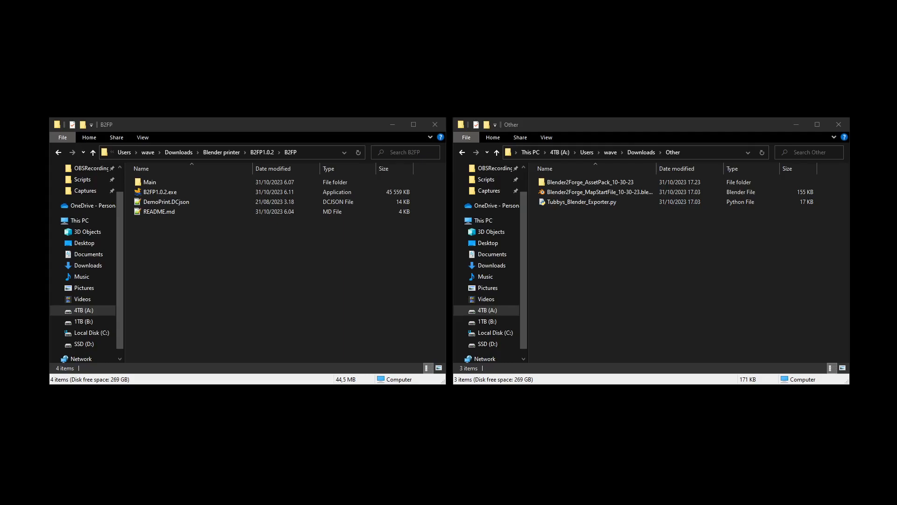
Rename the Blender2Forge map start file in the Other folder to Blender2Forge_Anchor9.blend and open it in Blender
left_click(601, 196)
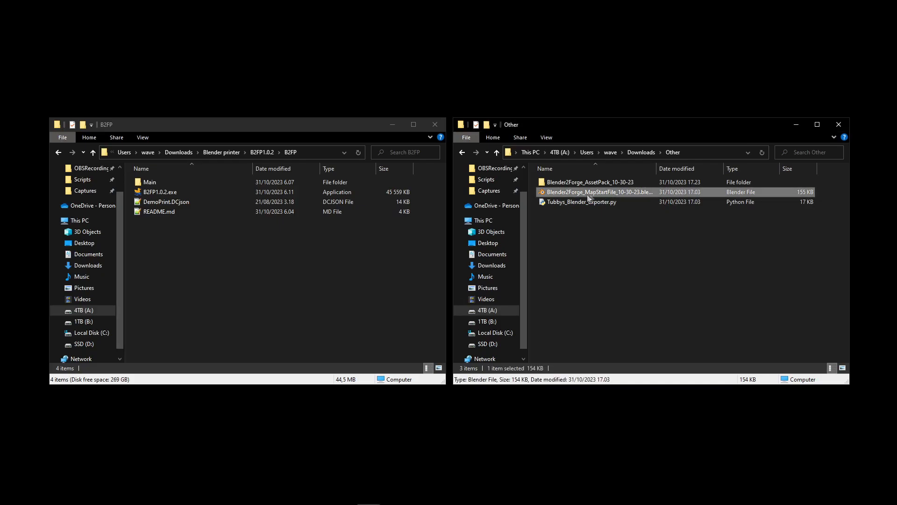
right_click(614, 193)
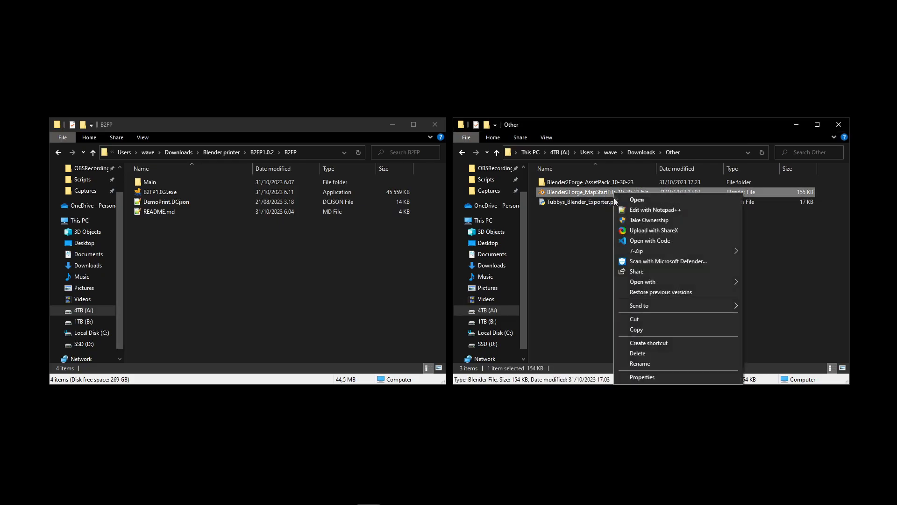
left_click(638, 364)
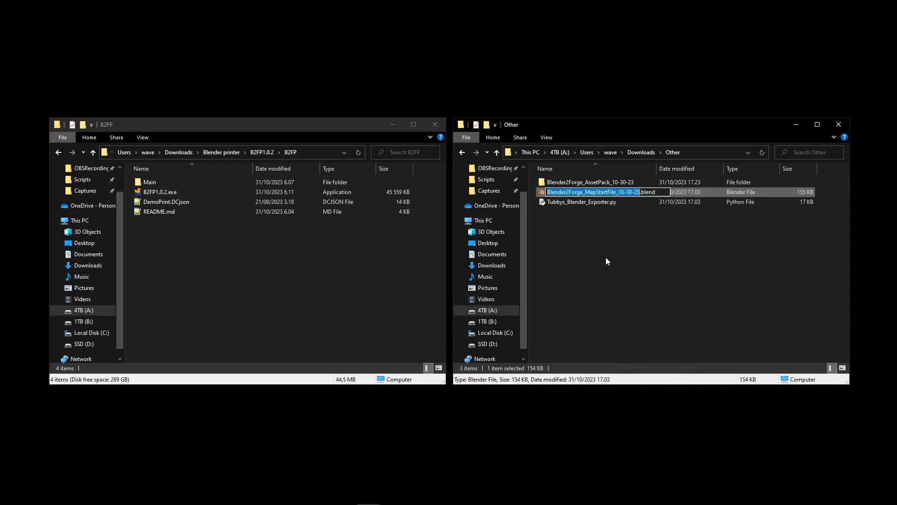
left_click(586, 192)
left_click_drag(586, 192, 640, 196)
type("Anchor9")
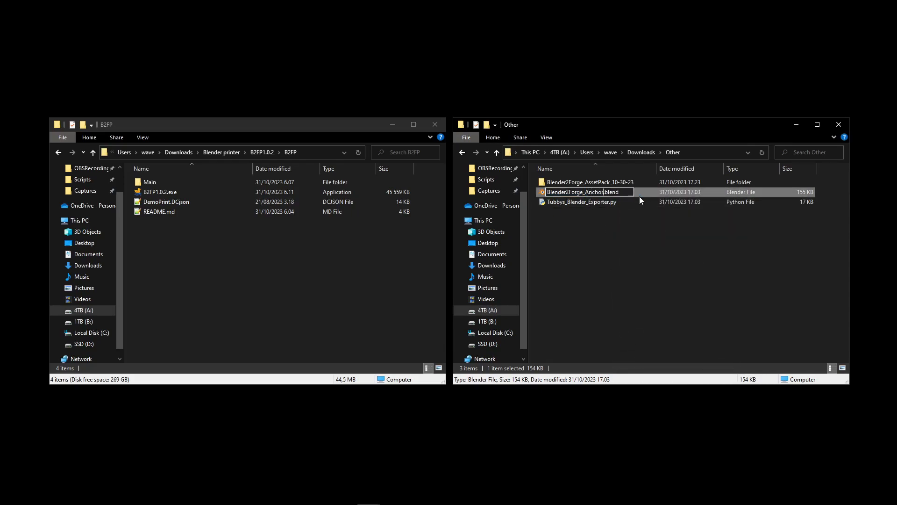
key("Return")
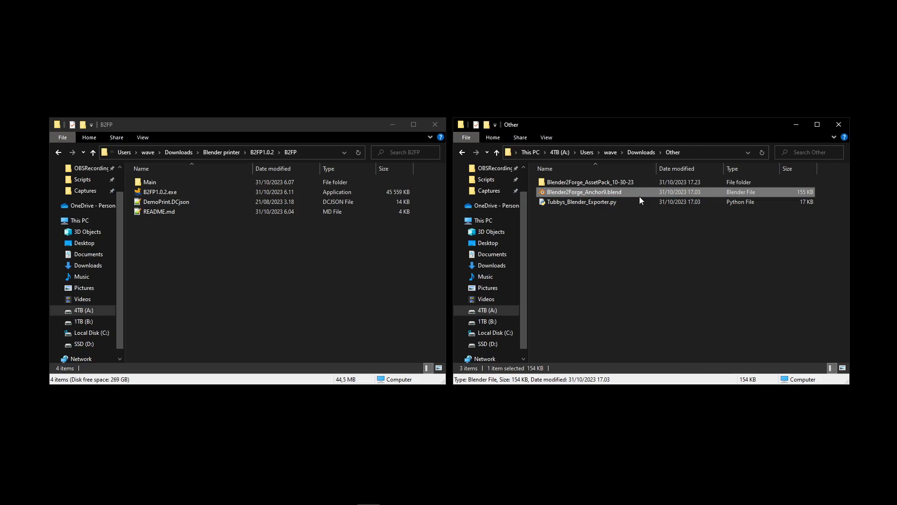
double_click(595, 192)
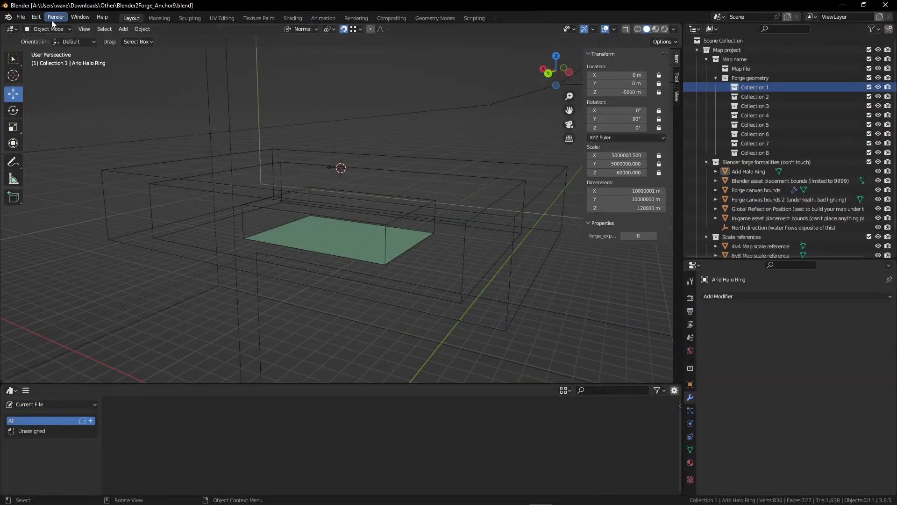
Install the add-on from Tubbys_Blender_Exporter.py and enable Tubbys Blender to Forge Data Exporter in the preferences
left_click(36, 17)
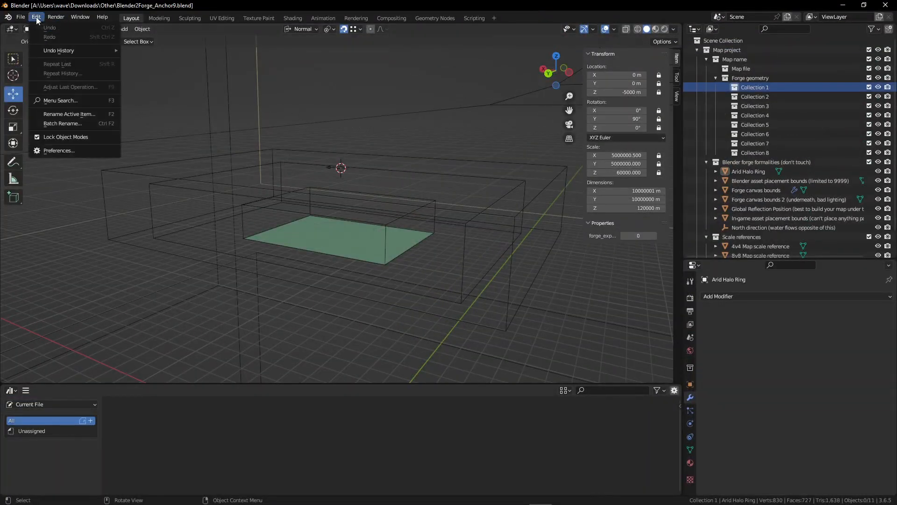
left_click(65, 151)
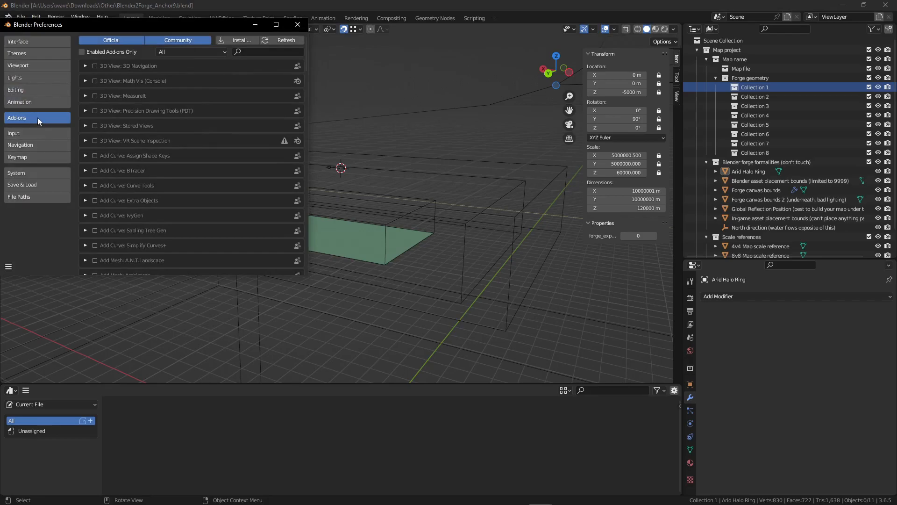
left_click(235, 41)
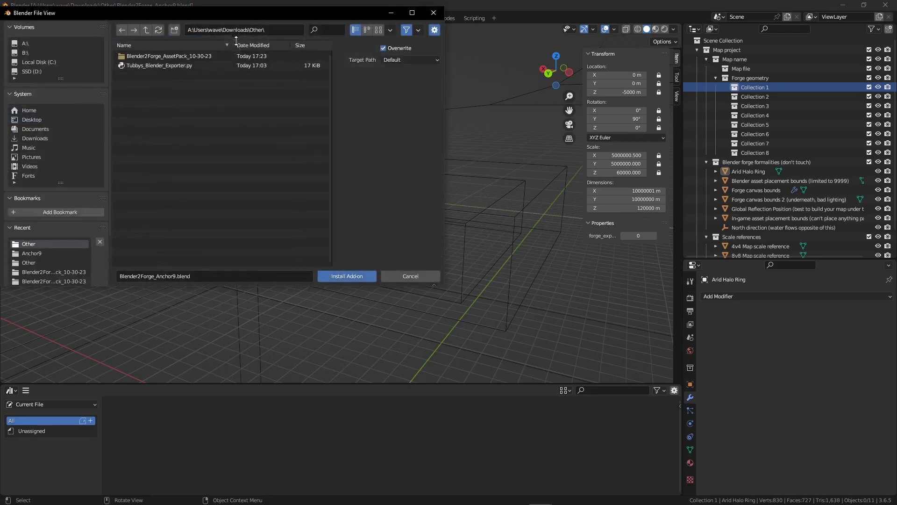
left_click(163, 65)
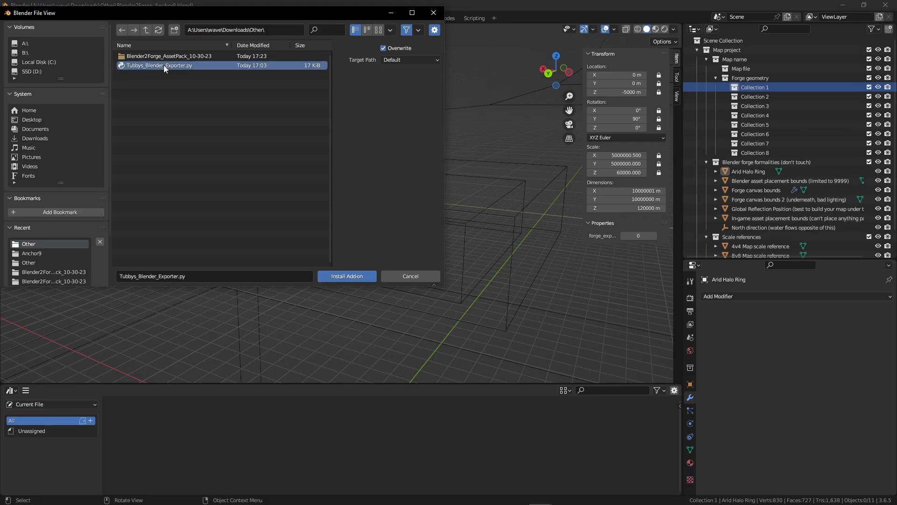
left_click(343, 277)
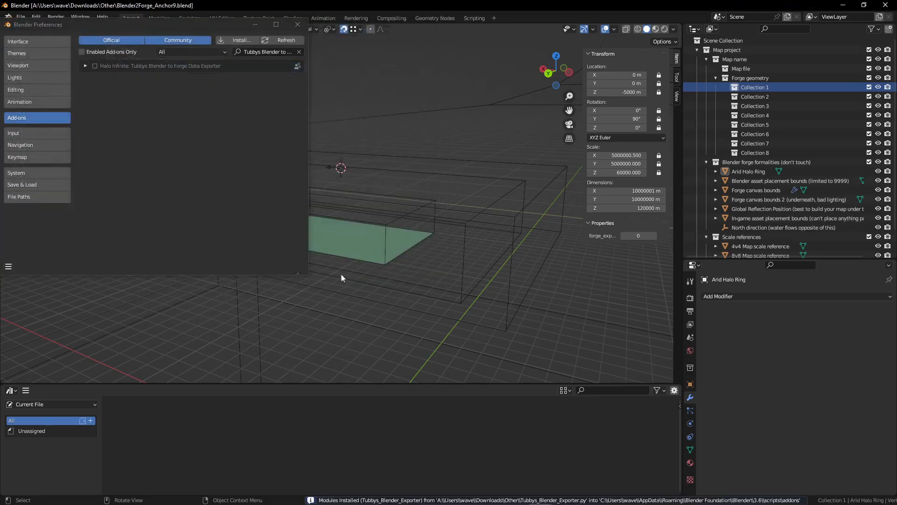
left_click(86, 65)
left_click(95, 66)
left_click(86, 66)
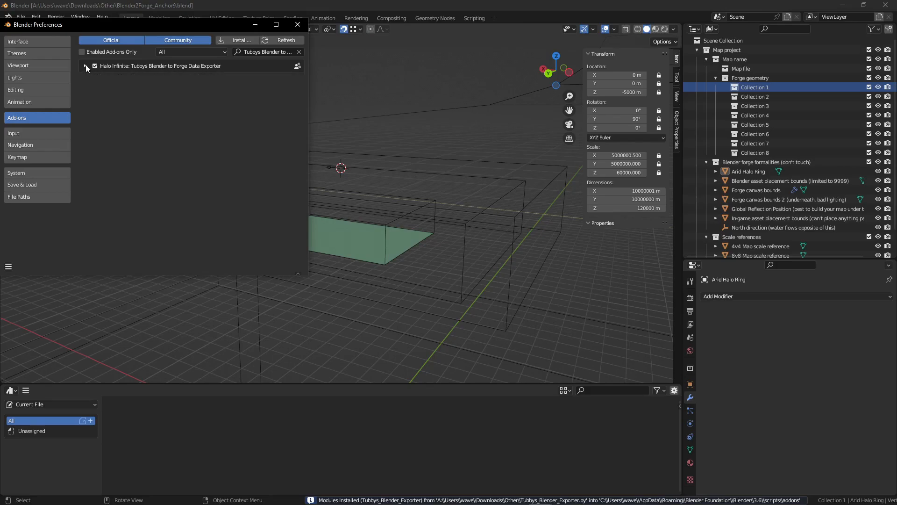
Add the Blender2Forge_AssetPack_10-30-23 folder as an asset library in the file path preferences
left_click(33, 196)
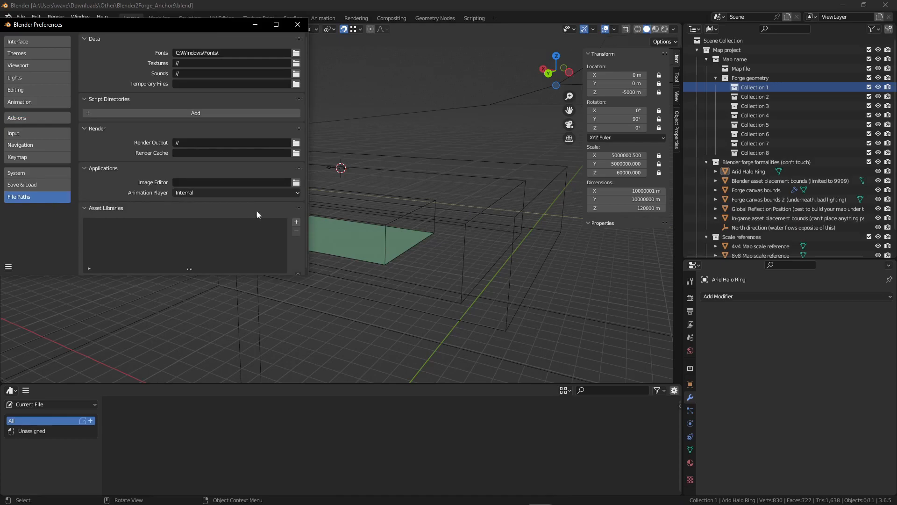
left_click(296, 223)
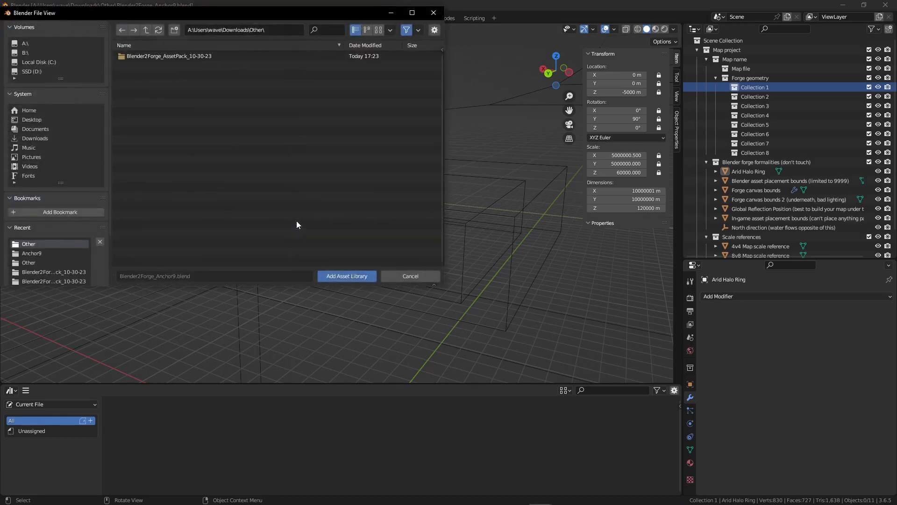
left_click(179, 57)
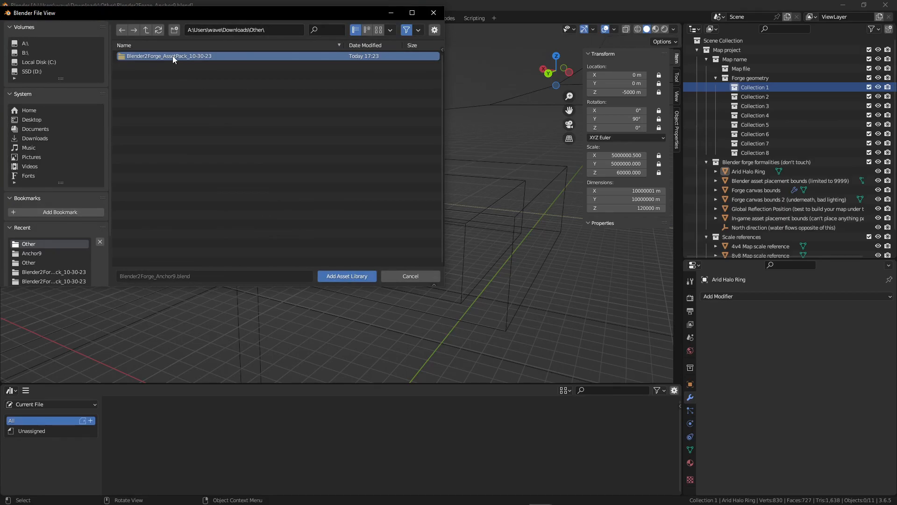
double_click(173, 56)
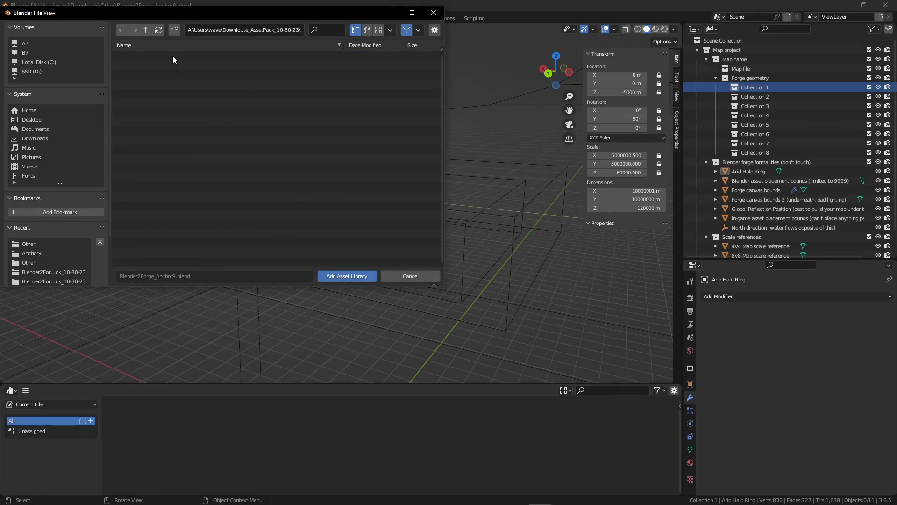
left_click(341, 276)
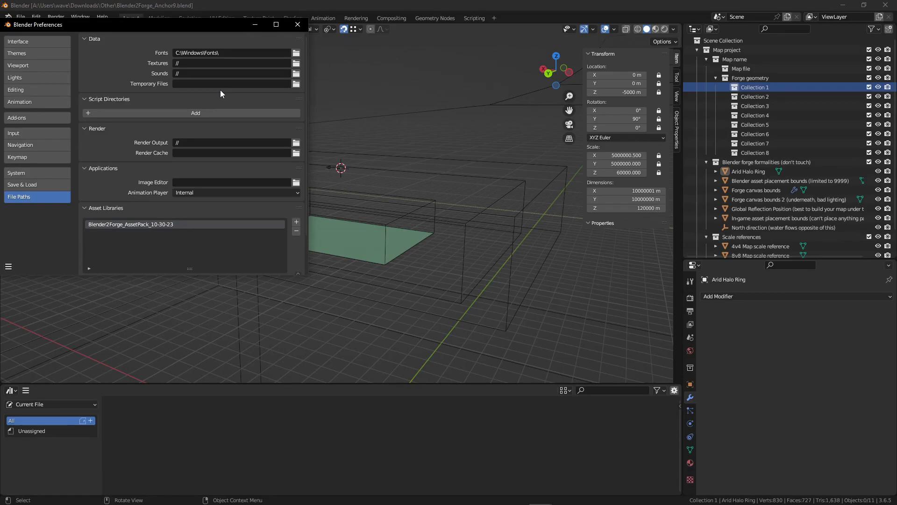
Import the key configuration Blender2Forge_Keymap.py from the Anchor9 folder, select Blender2Forge Keymap as the active keymap, and close the preferences
left_click(38, 159)
left_click(234, 41)
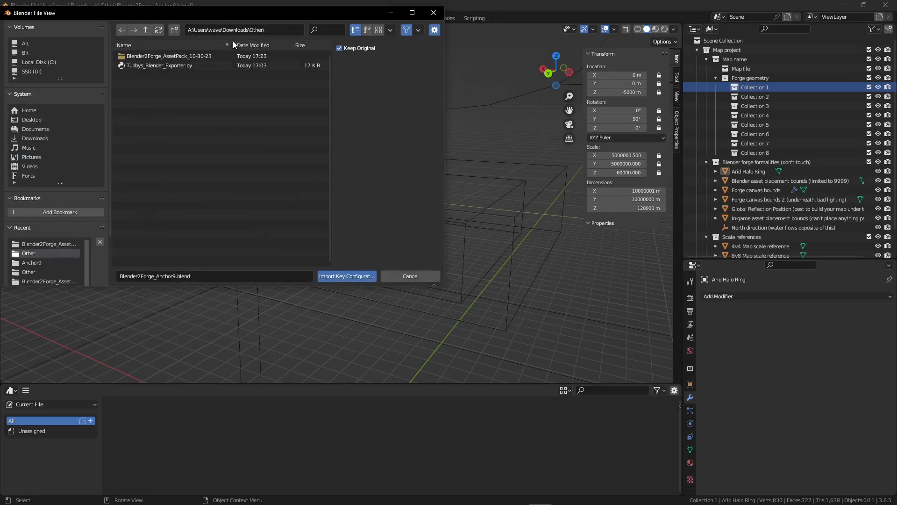
left_click(276, 30)
key("ctrl+v")
key("Return")
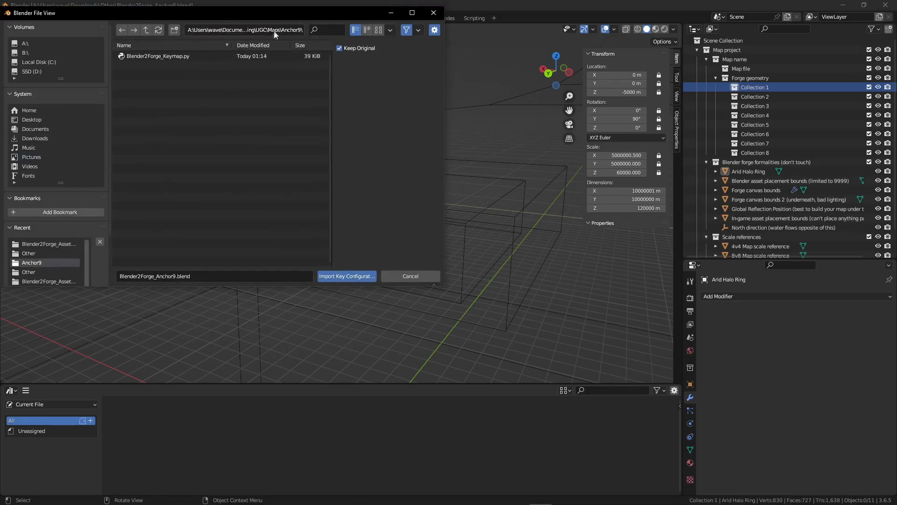
double_click(155, 57)
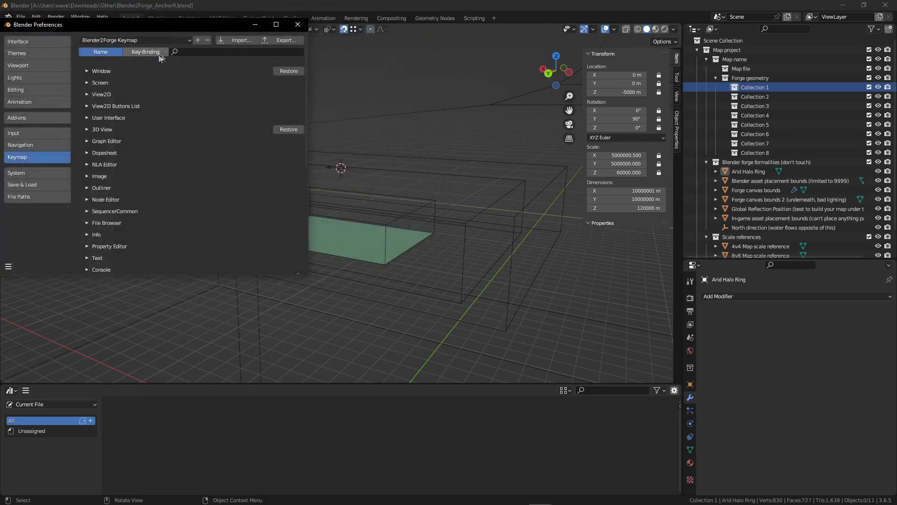
left_click(186, 41)
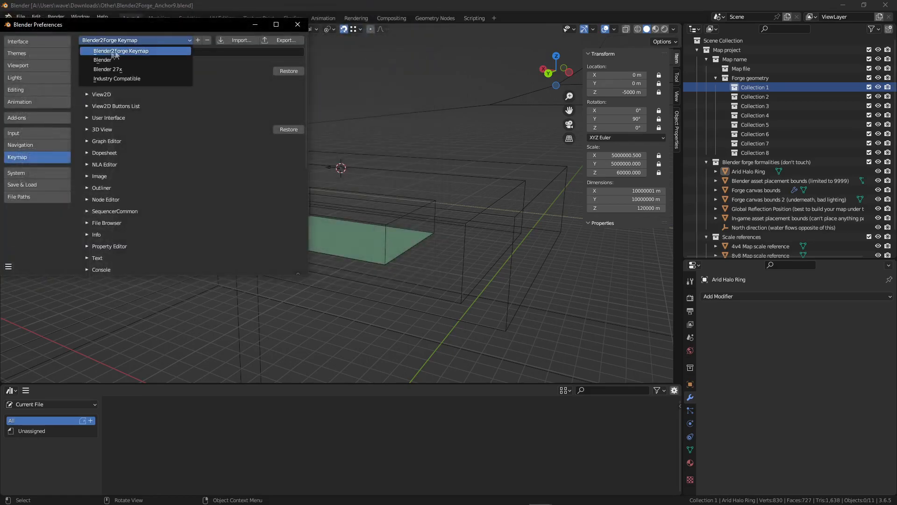
left_click(137, 55)
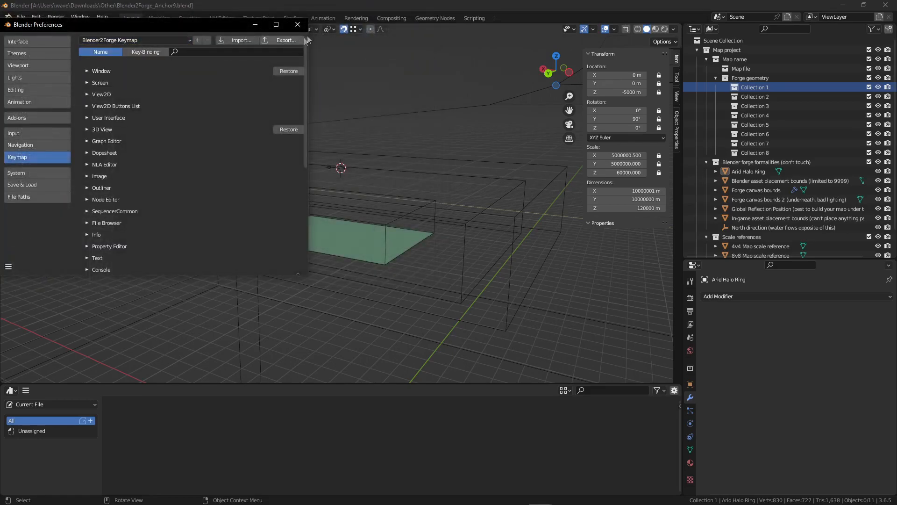
left_click(298, 24)
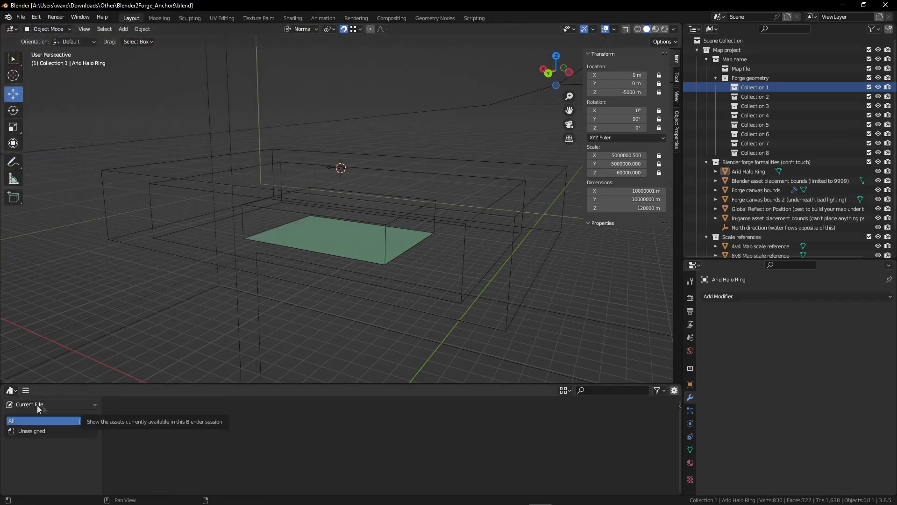
Set the asset browser's library to Blender2Forge_AssetPack_10-30-23
left_click(95, 405)
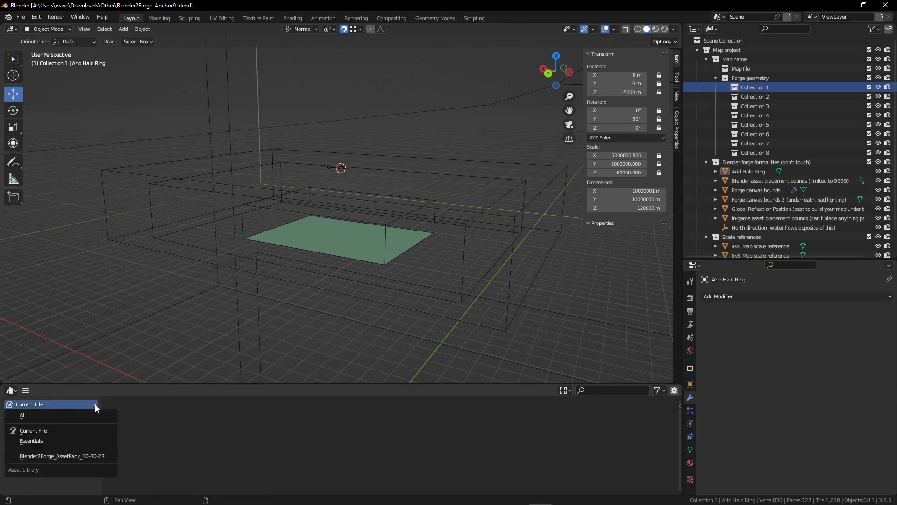
left_click(53, 456)
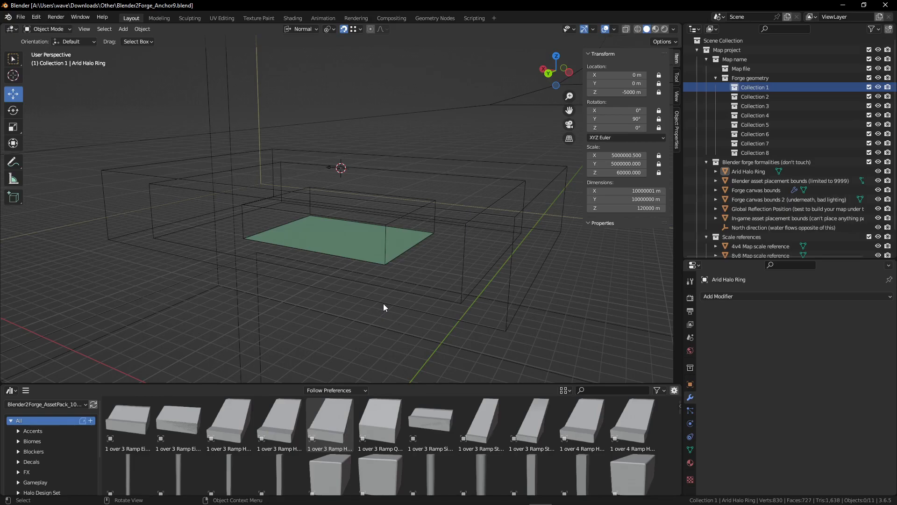
Switch to Discord and read the guide on getting previous Halo titles' map geometry into Blender
key("alt+Tab")
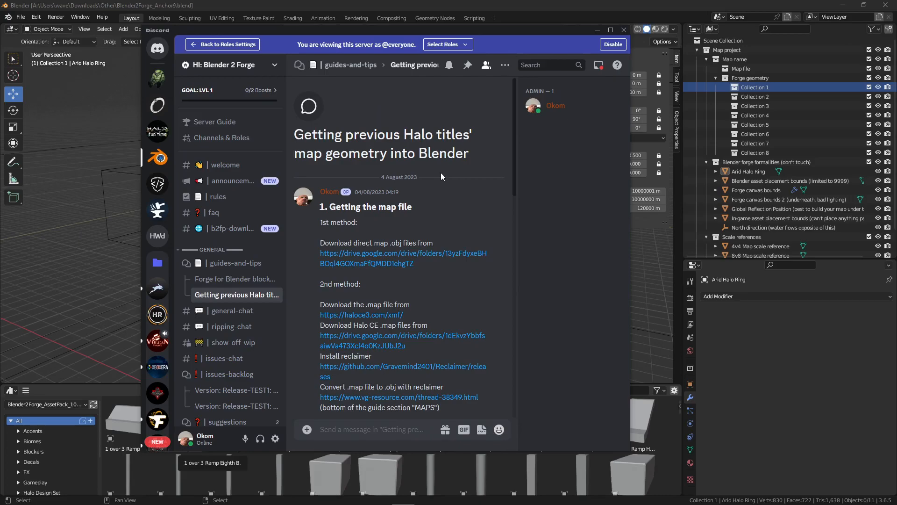
scroll(436, 226, "down", 10)
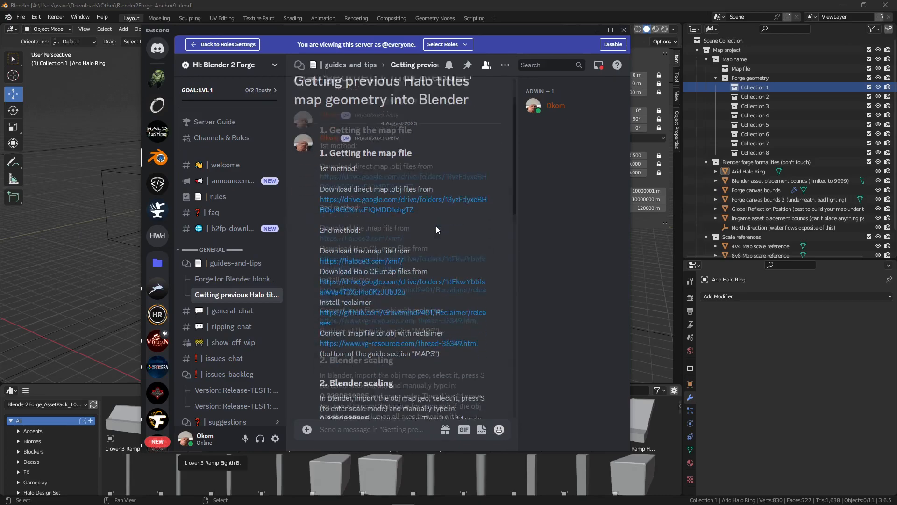
Open the guide's link to the direct map .obj files and browse to Halo Reach, Maps, DLC maps, Anchor 9 in Google Drive
scroll(436, 226, "up", 7)
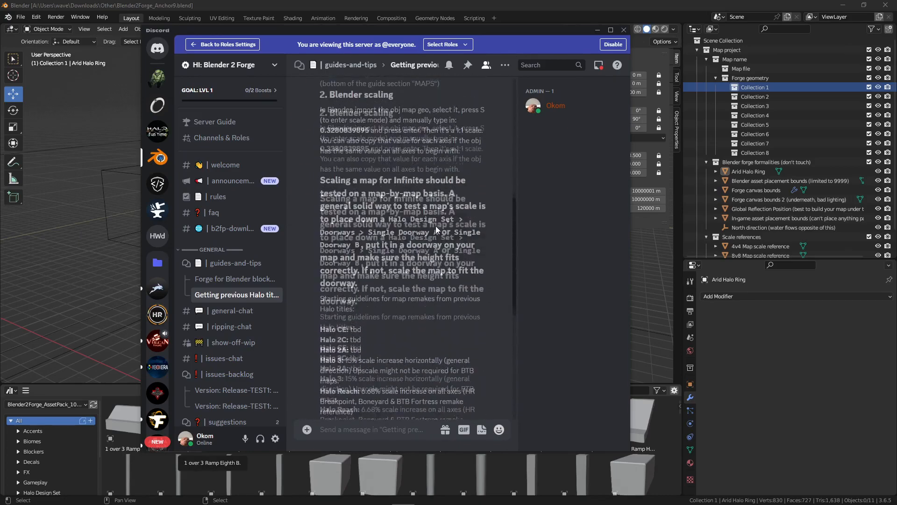
scroll(442, 237, "up", 2)
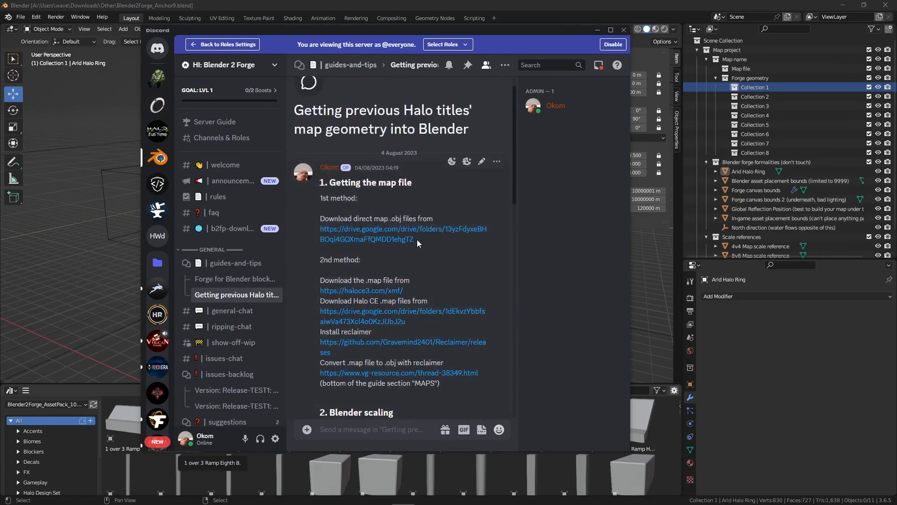
left_click(388, 239)
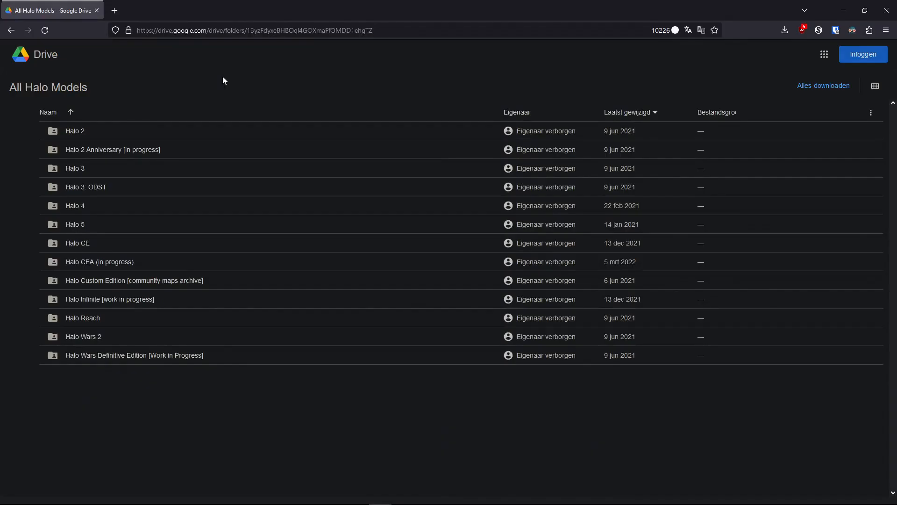
double_click(87, 318)
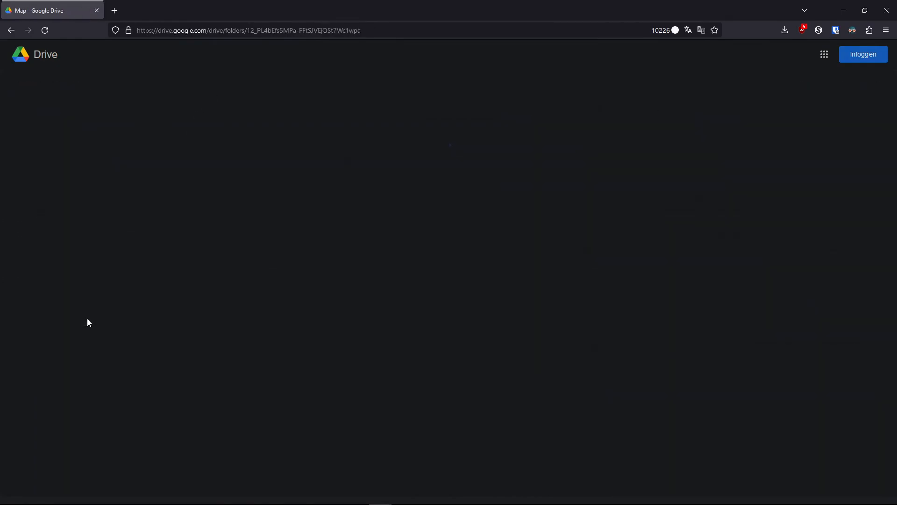
double_click(73, 168)
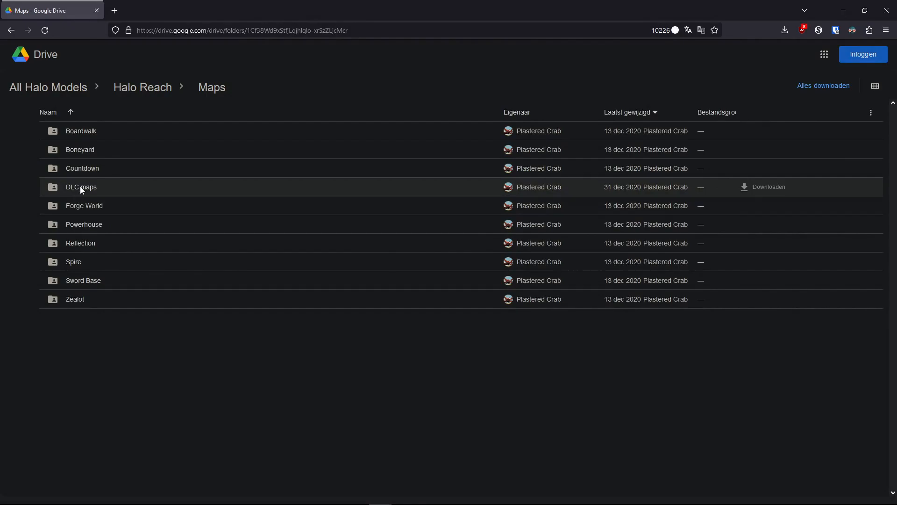
double_click(80, 186)
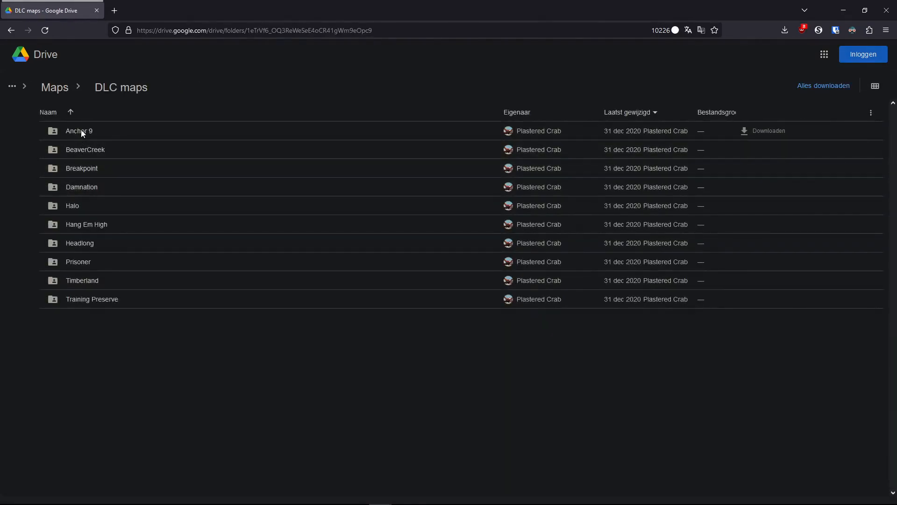
double_click(81, 129)
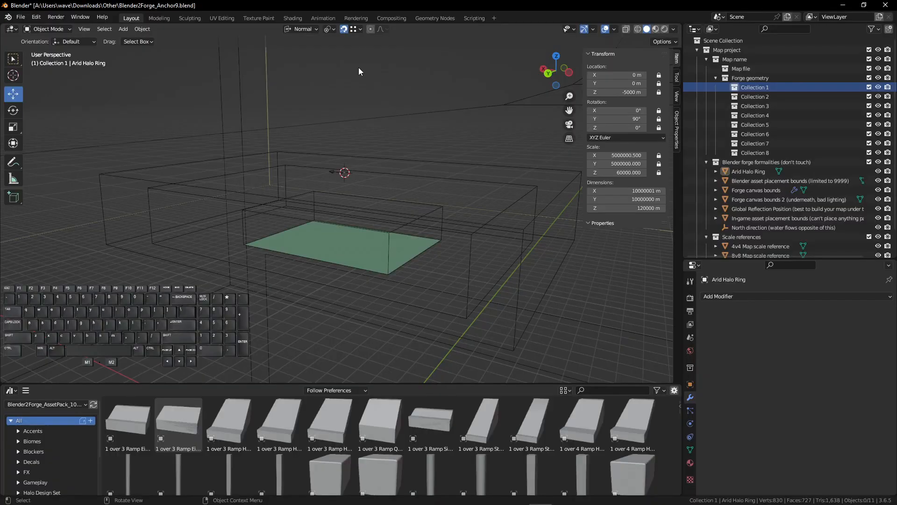
In Blender, import the Wavefront file dlc_slayer_main.obj from the Anchor9 folder into the Map file collection
left_click(750, 68)
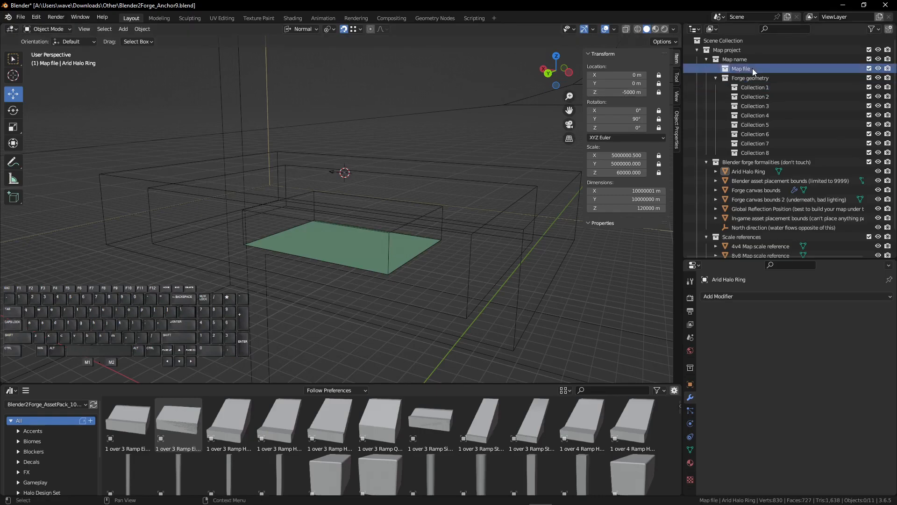
left_click(21, 18)
mouse_move(41, 145)
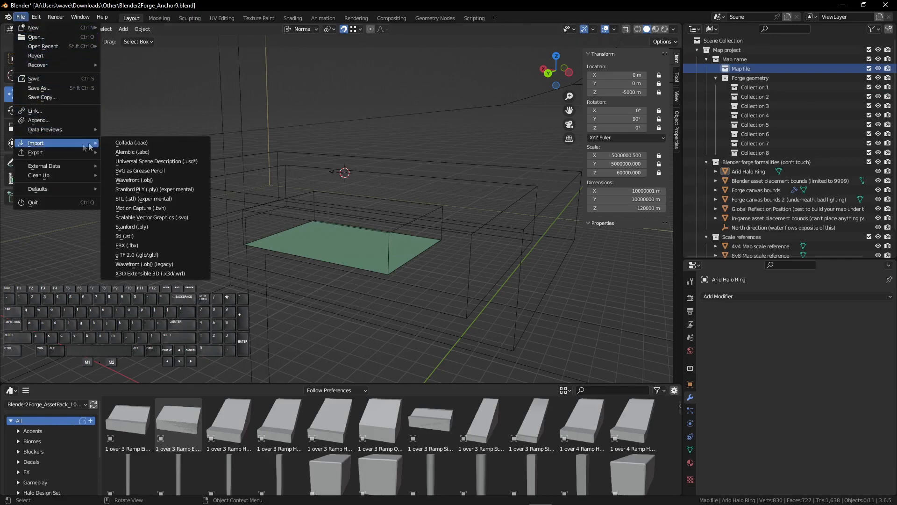
left_click(137, 180)
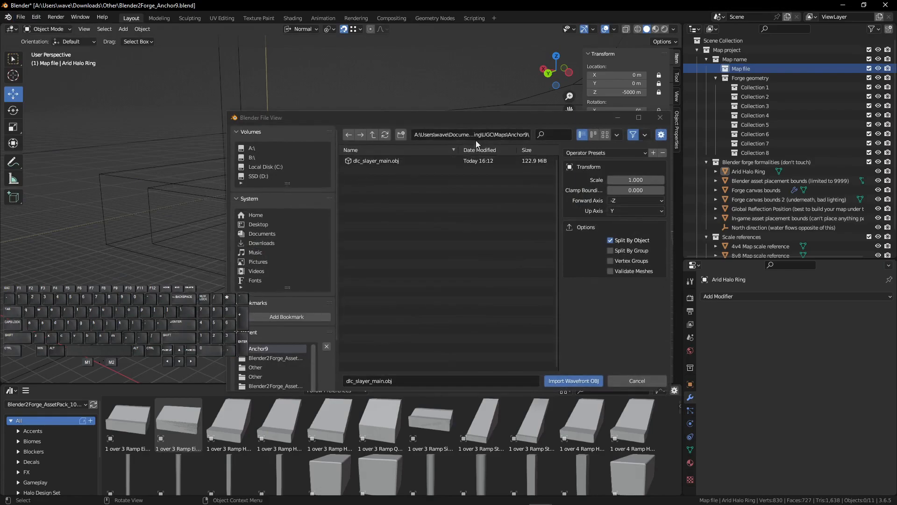
left_click(392, 161)
left_click(574, 380)
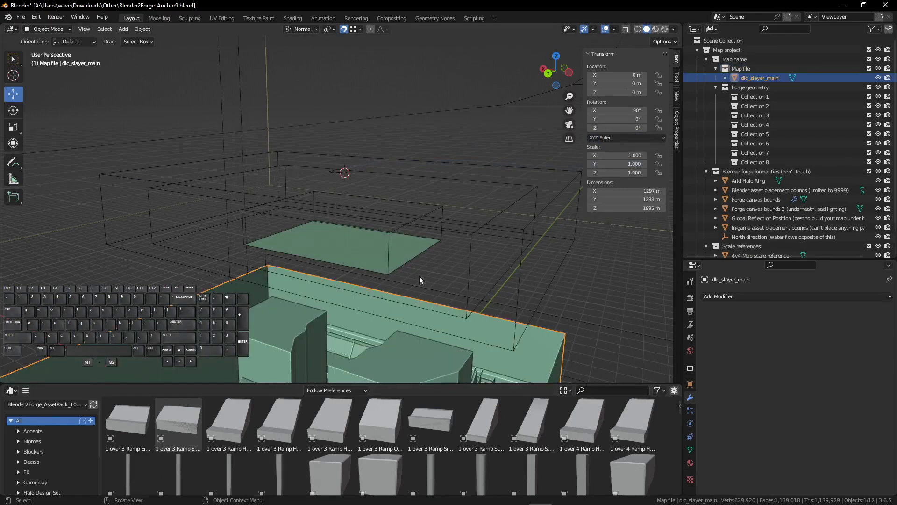
Raise the imported dlc_slayer_main map to a Z location of about 897 m
key("shift+grave")
key("d")
key("s")
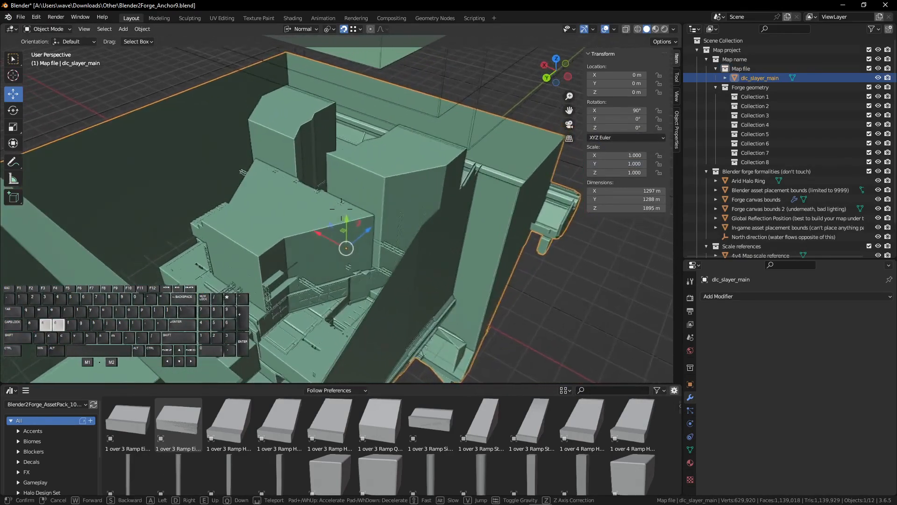
left_click(342, 209)
left_click_drag(369, 263, 383, 103, "ctrl")
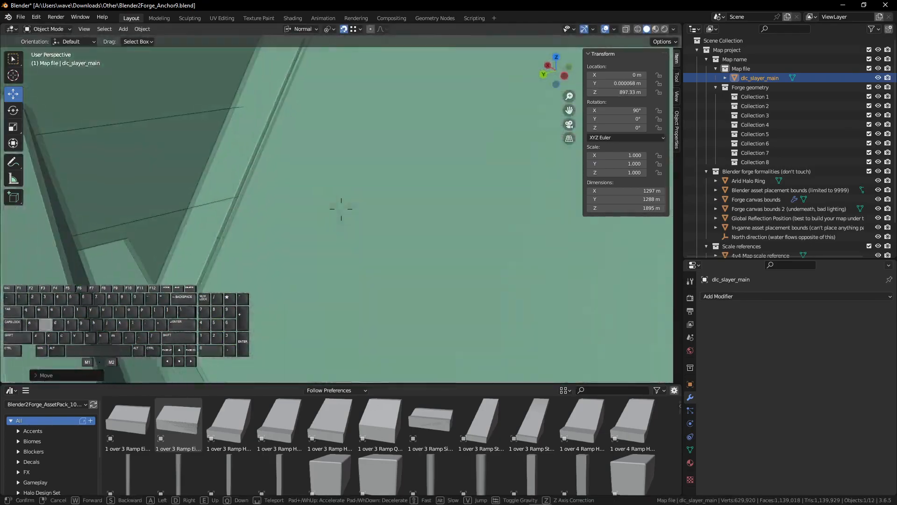
Search the assets for "scal" and place the Player Scale Object on the floor near the map's doorway
key("a")
key("w")
key("d")
key("a")
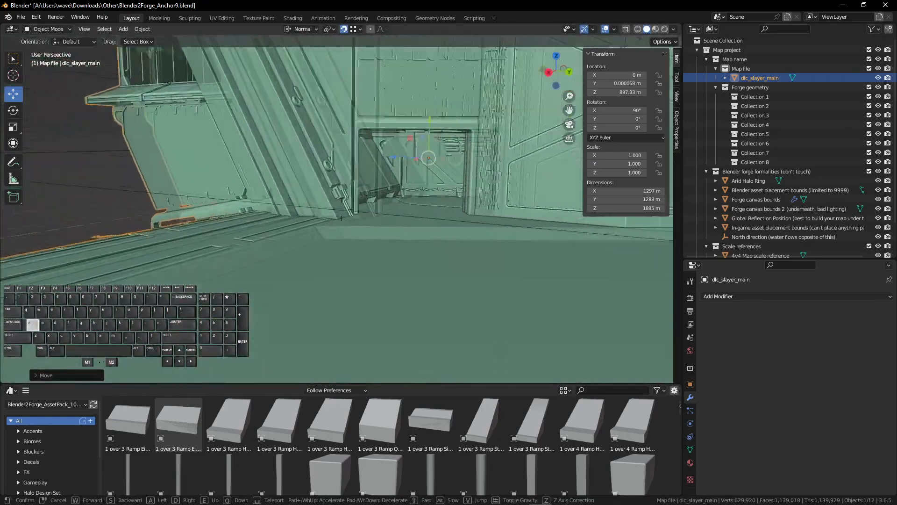
key("s")
key("d")
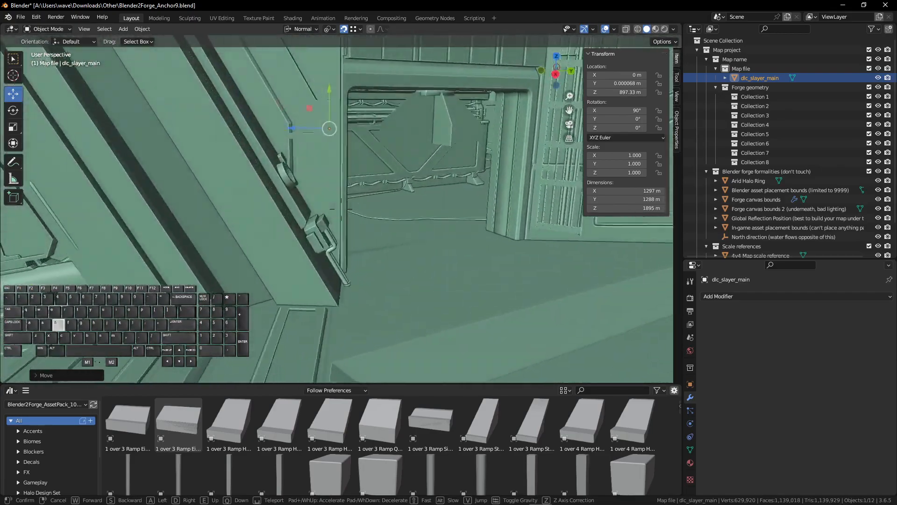
type("scal")
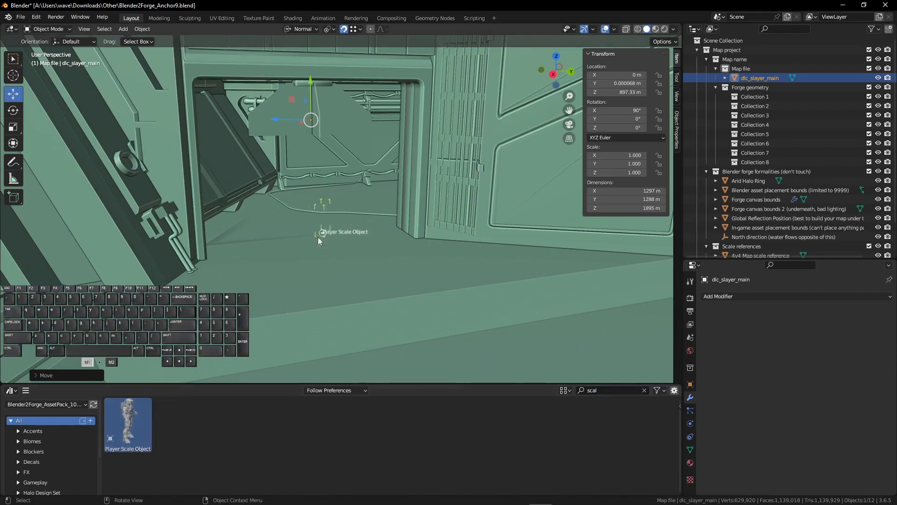
left_click_drag(317, 237, 314, 258)
Compare the Player Scale Object with the surrounding map geometry and delete it
key("shift+grave")
key("w")
key("d")
key("a")
key("shift+s")
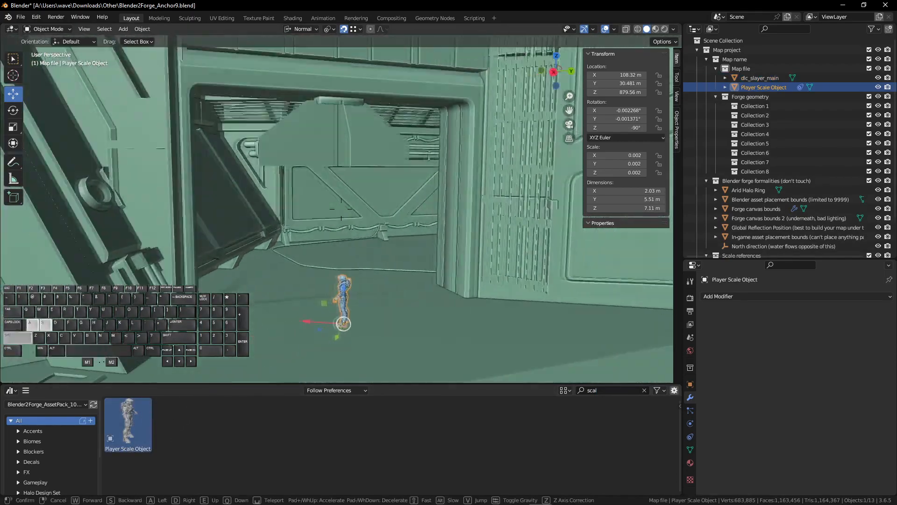
left_click(325, 251)
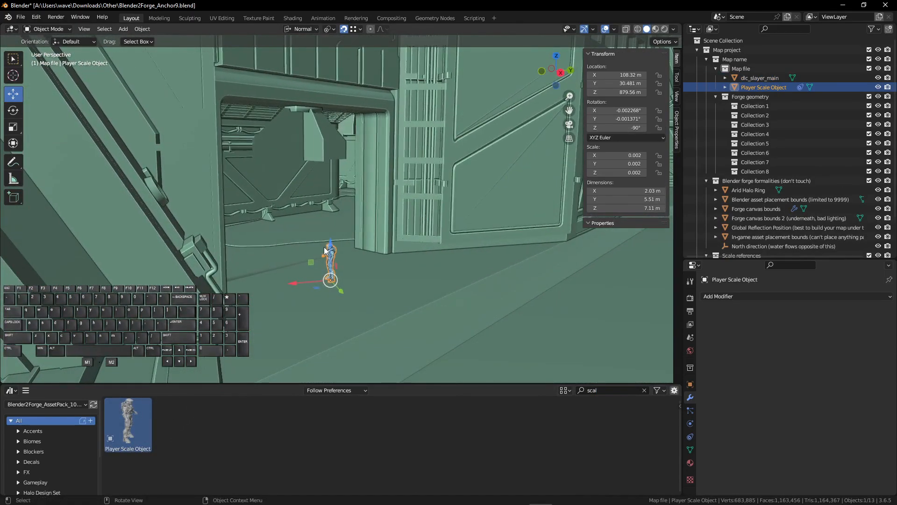
key("Delete")
Copy the 1:1 scale factor from the Discord guide and set dlc_slayer_main's scale to 0.3280839895 on all axes in Blender
key("shift+grave")
key("w")
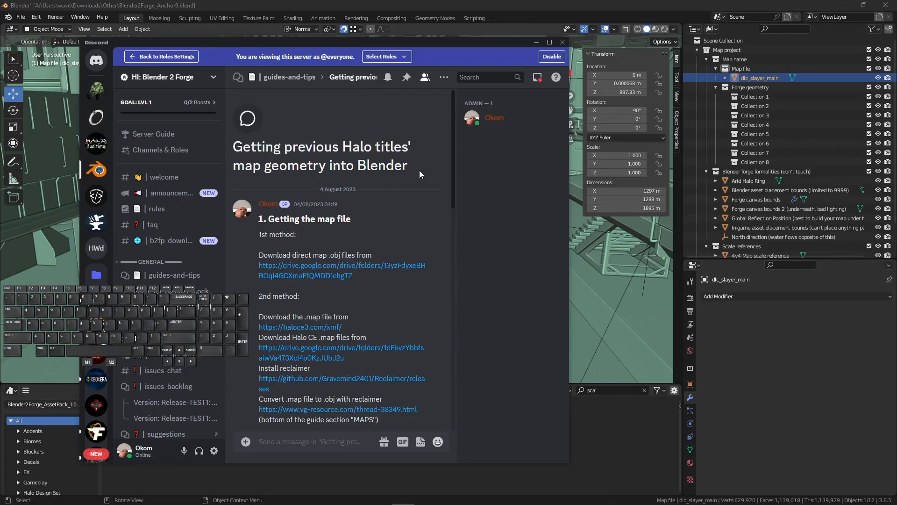
scroll(411, 180, "down", 5)
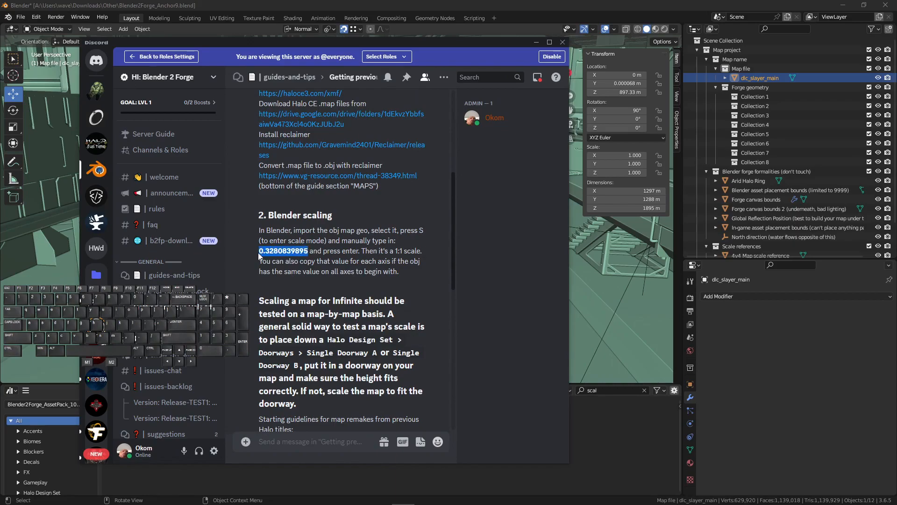
key("ctrl+c")
left_click(564, 17)
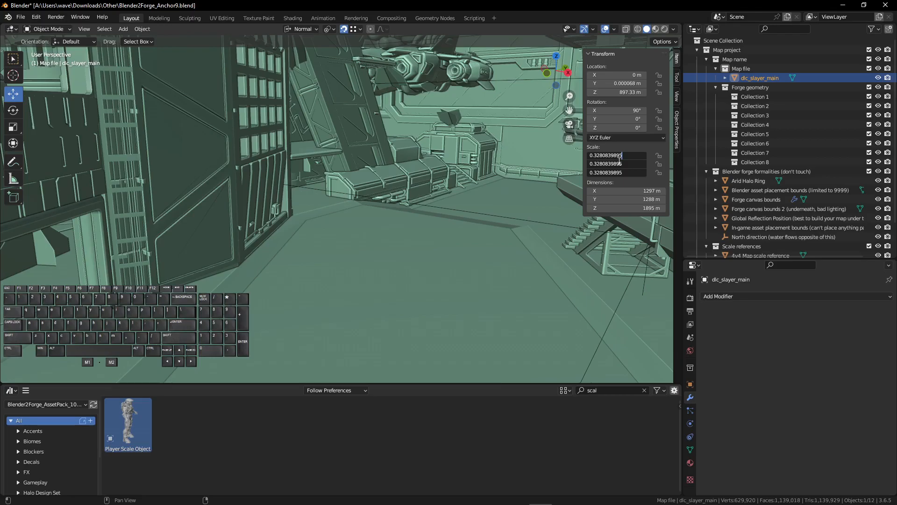
key("Return")
Place the Player Scale Object by the rescaled map's doorway, examine the proportions from several angles, and delete it
key("w")
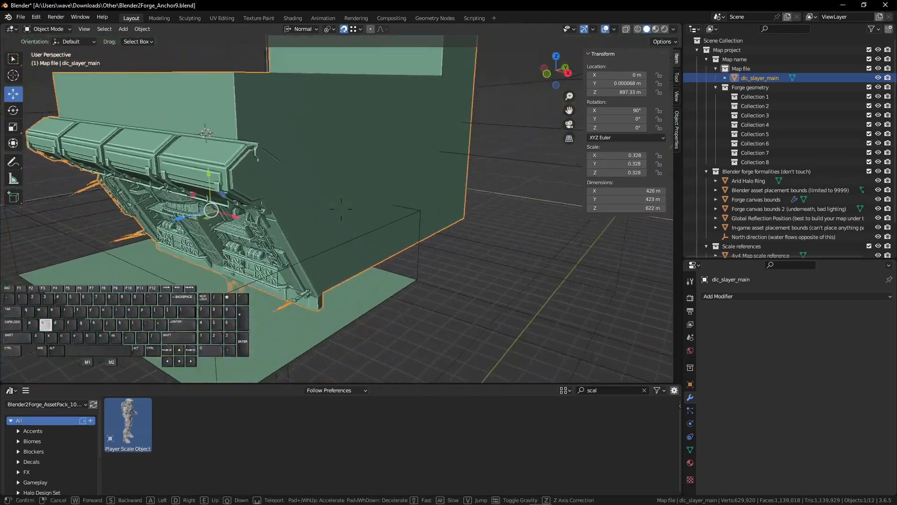
key("w")
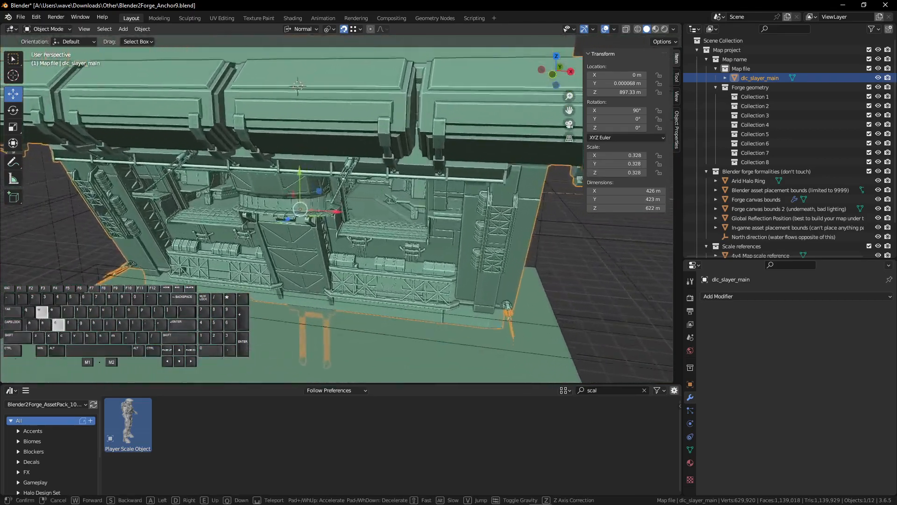
key("w")
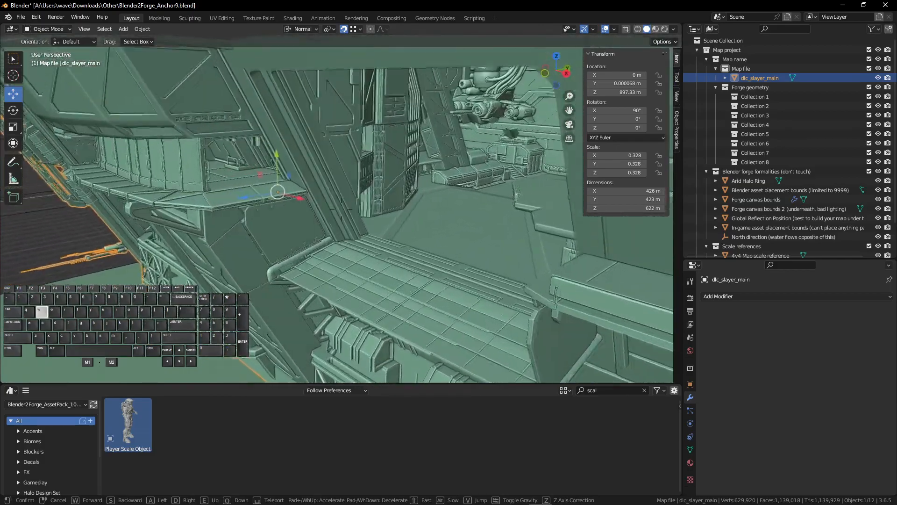
left_click(342, 209)
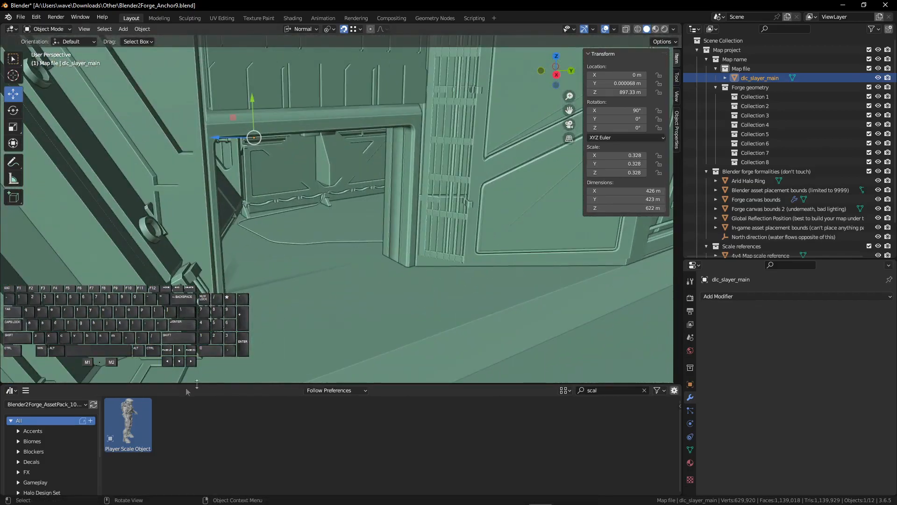
left_click_drag(324, 277, 324, 277)
key("shift+grave")
key("w")
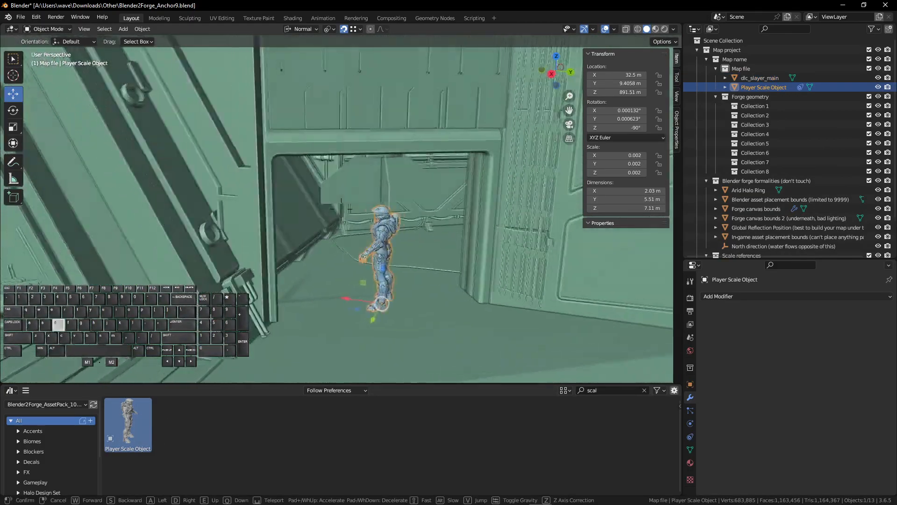
key("a")
key("s")
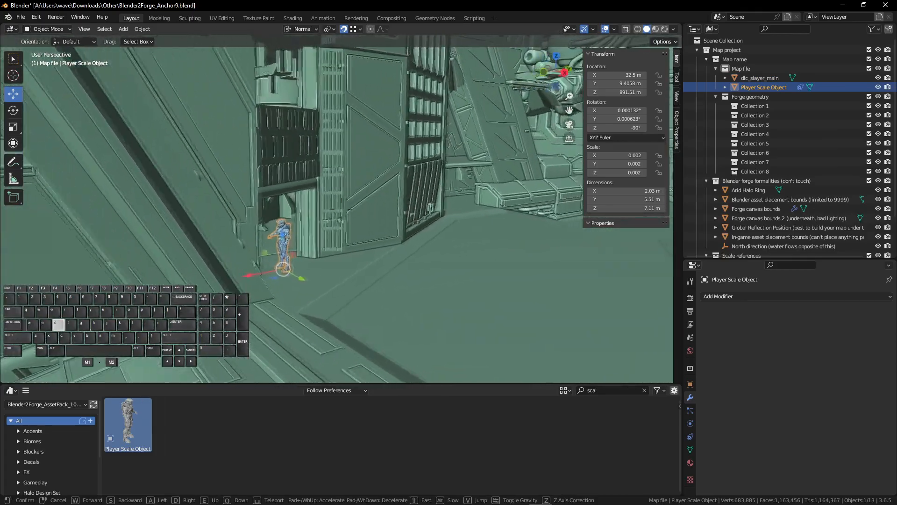
key("w")
left_click(336, 268)
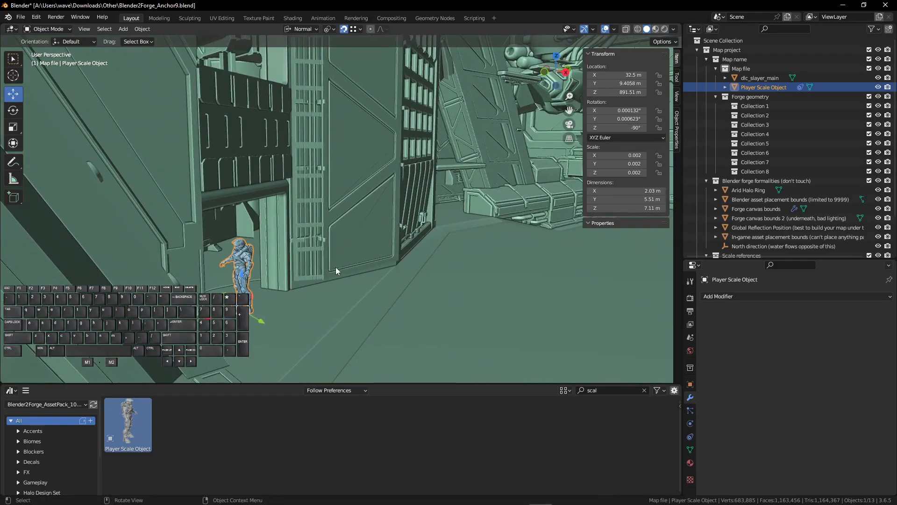
key("Delete")
Set the scale of dlc_slayer_main to 0.350 on all three axes
left_click(334, 234)
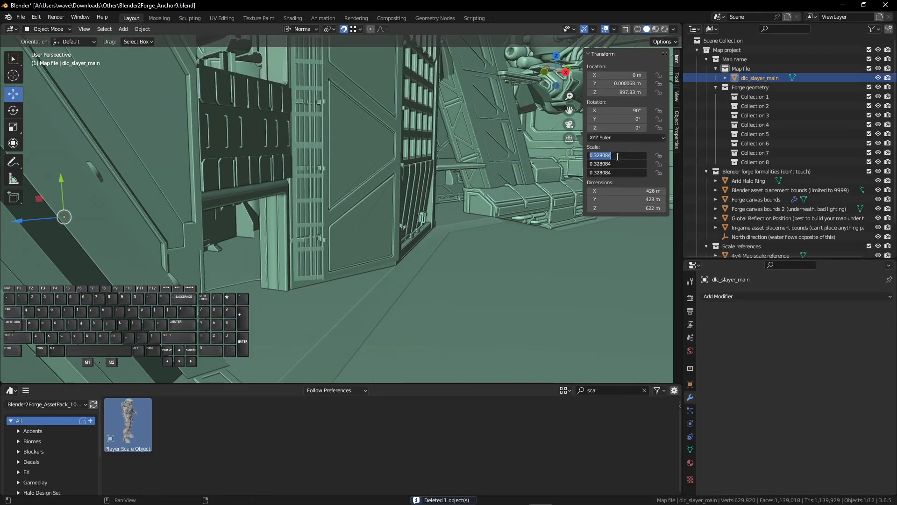
key("Return")
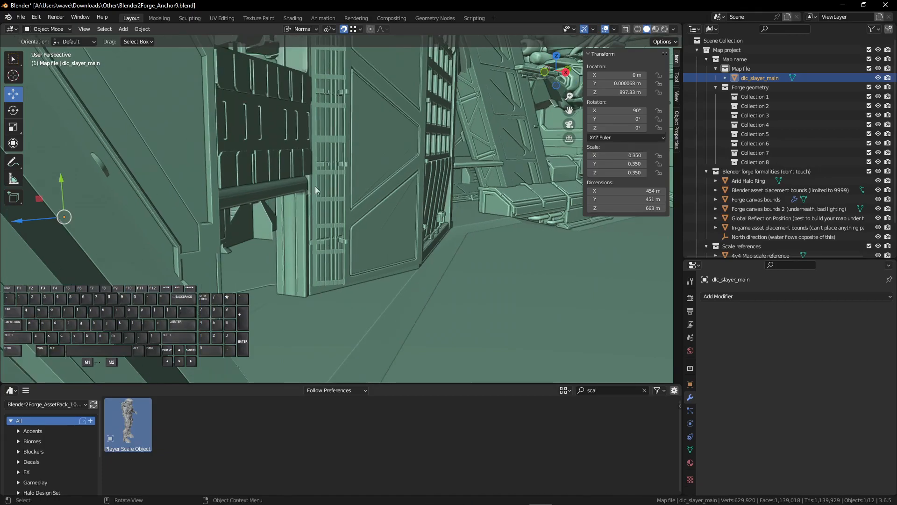
Place the Player Scale Object on the floor in front of the enlarged map's doorway and compare their sizes
key("shift+grave")
key("d")
key("w")
left_click(289, 227)
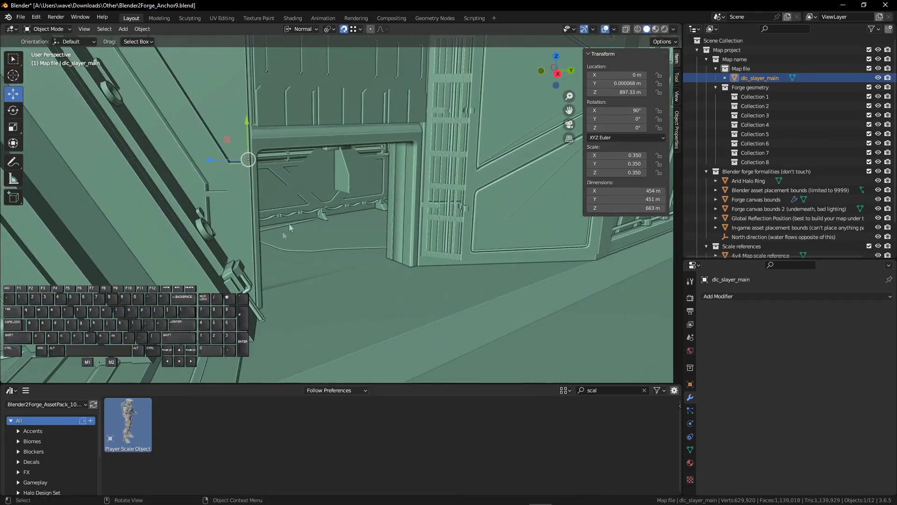
left_click_drag(123, 432, 288, 290)
key("shift+grave")
key("d")
Search the assets for "door", place a Double Doorway at the map's doorway opening, and examine how its height fits
left_click(607, 373)
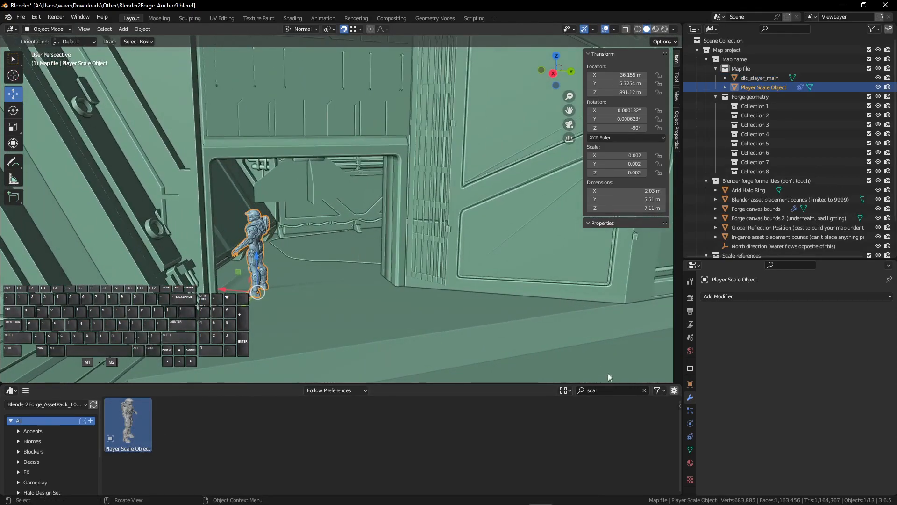
type("door")
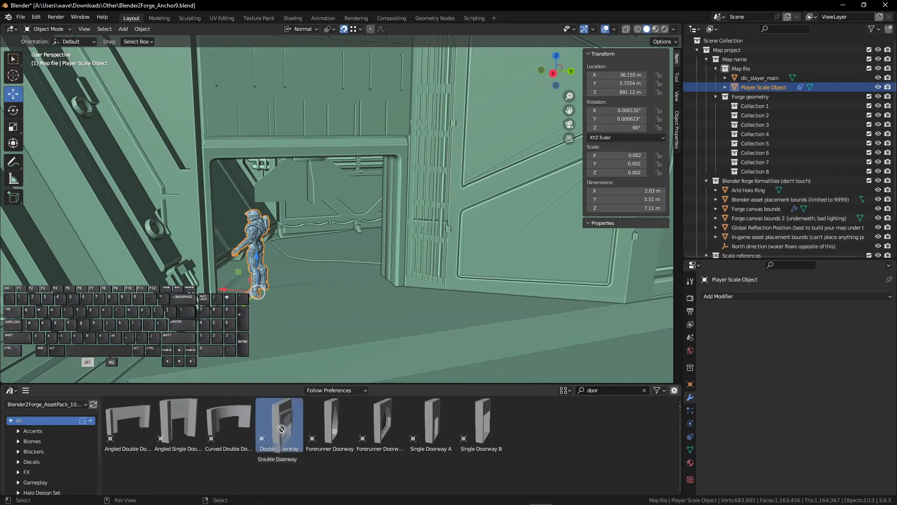
left_click_drag(322, 291, 326, 292)
key("shift+grave")
key("w")
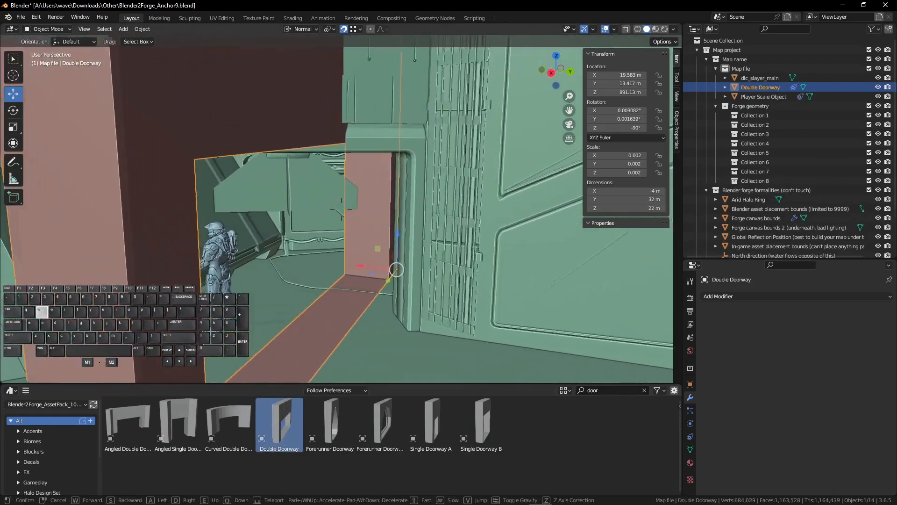
key("d")
key("s")
key("a")
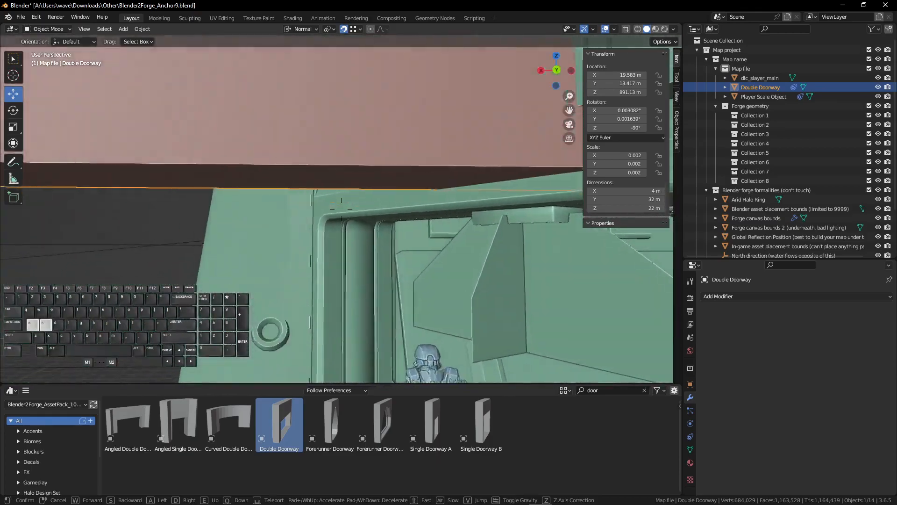
Place a second Double Doorway on the floor between the low barriers to gauge the map's scale
key("w")
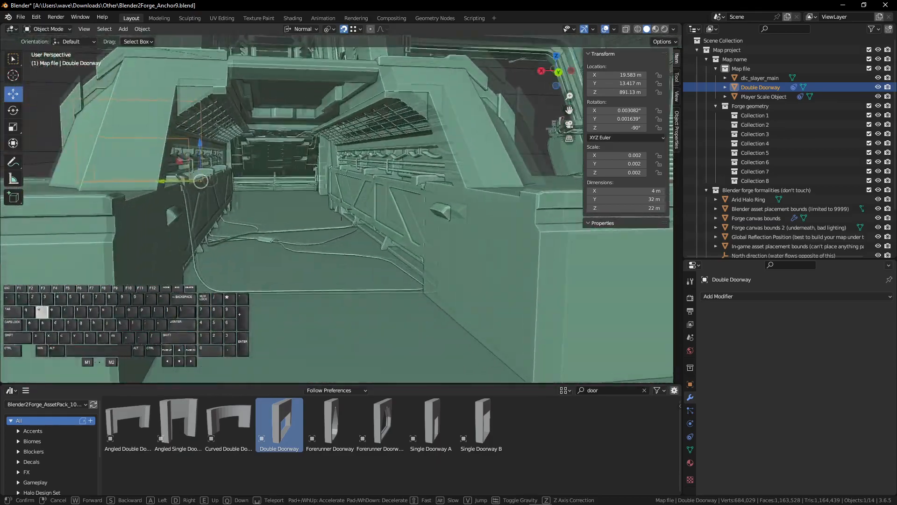
left_click(341, 208)
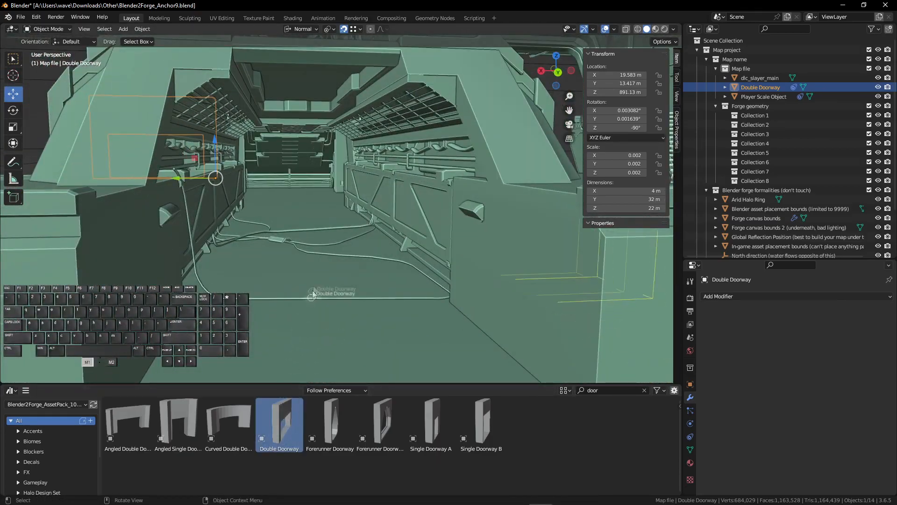
left_click_drag(313, 290, 312, 289)
Place a third Double Doorway in front of the wide curved-frame doorway and compare its size with the surrounding geometry
key("shift+grave")
key("a")
key("d")
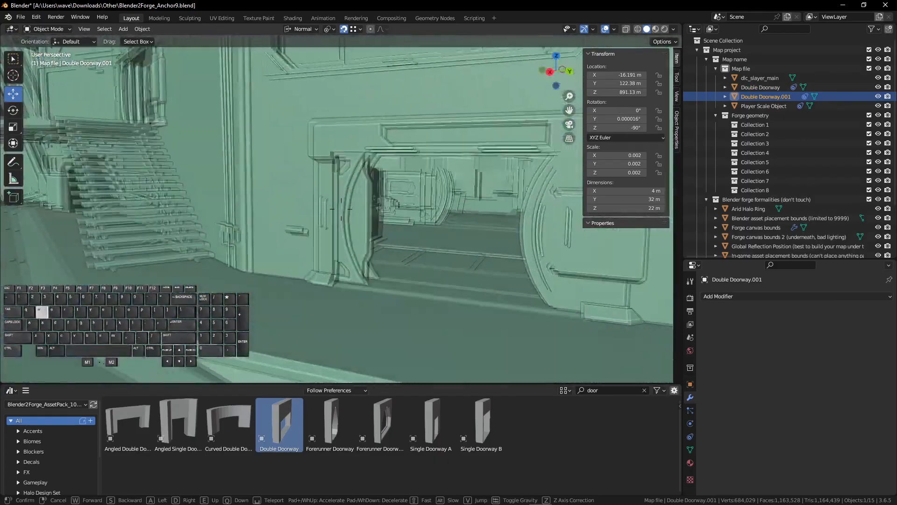
left_click(341, 209)
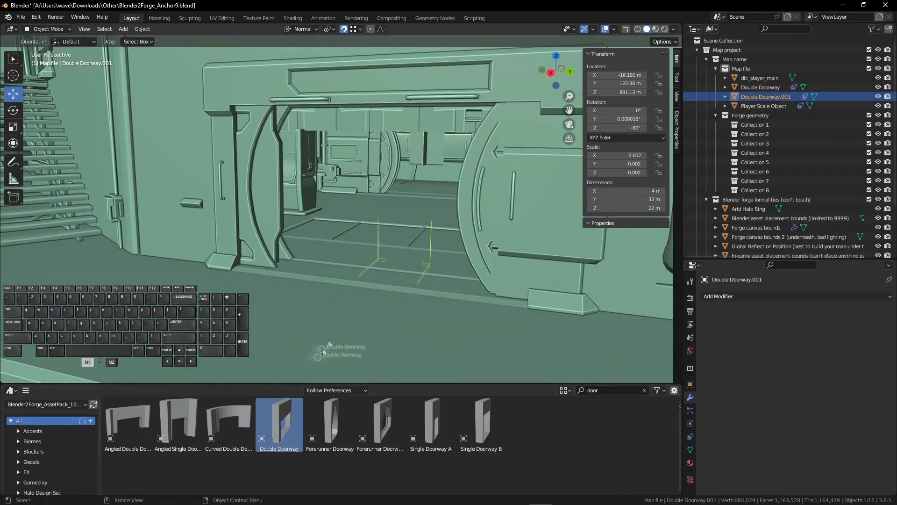
left_click_drag(328, 341, 433, 250)
key("shift+grave")
key("d")
key("shift+s")
key("a")
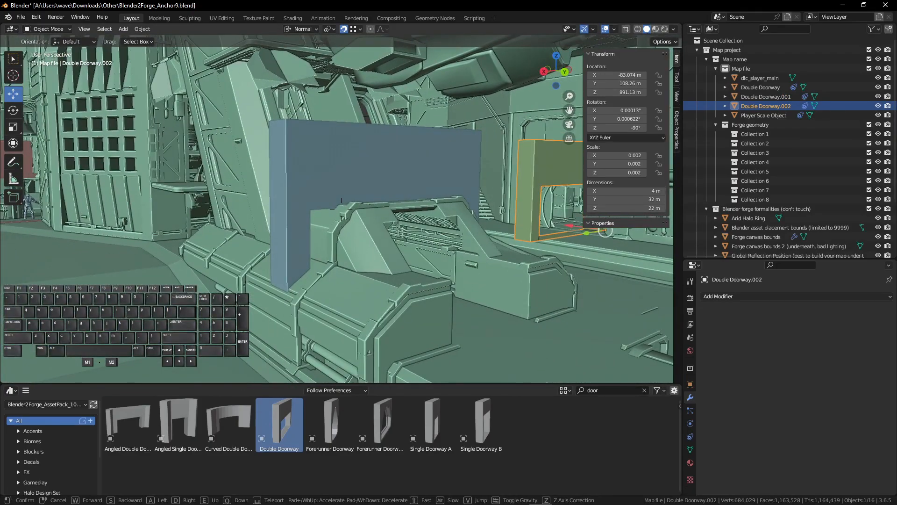
left_click(341, 208)
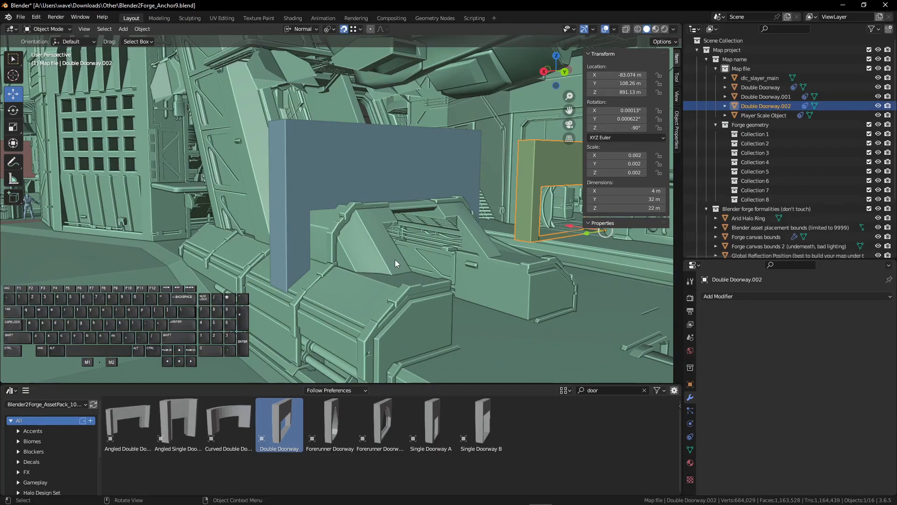
Delete the three Double Doorways and the Player Scale Object from the map
left_click(388, 146)
key("Delete")
left_click(527, 176)
key("Delete")
middle_click_drag(499, 195, 415, 196)
left_click(334, 171)
key("Delete")
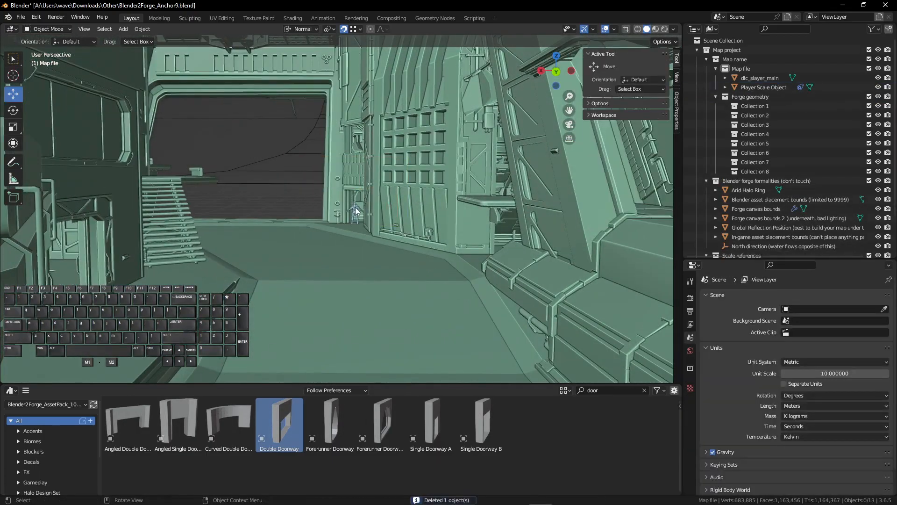
key("shift+grave")
key("shift+s")
key("shift+a")
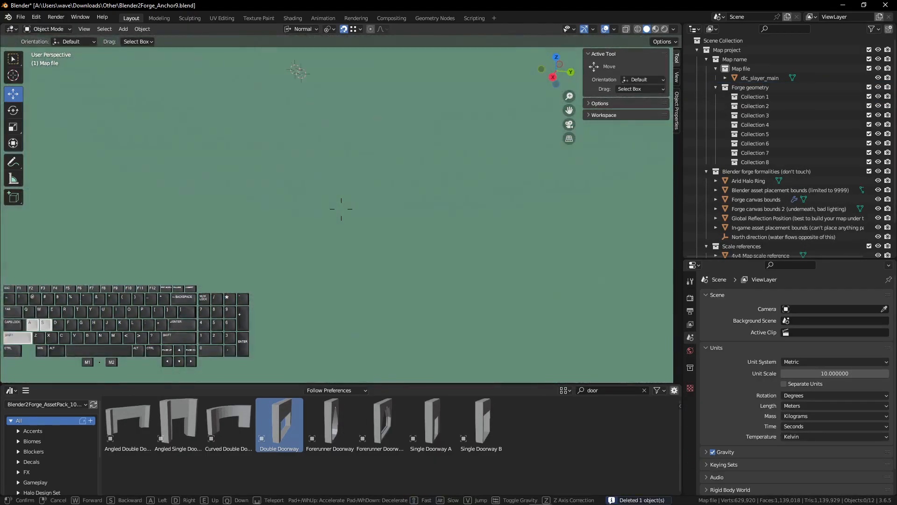
left_click(341, 208)
Select dlc_slayer_main and the Z: 800 Floor in turn, and examine how the map's underside sits relative to that floor
left_click(390, 215)
key("shift+grave")
key("w")
key("d")
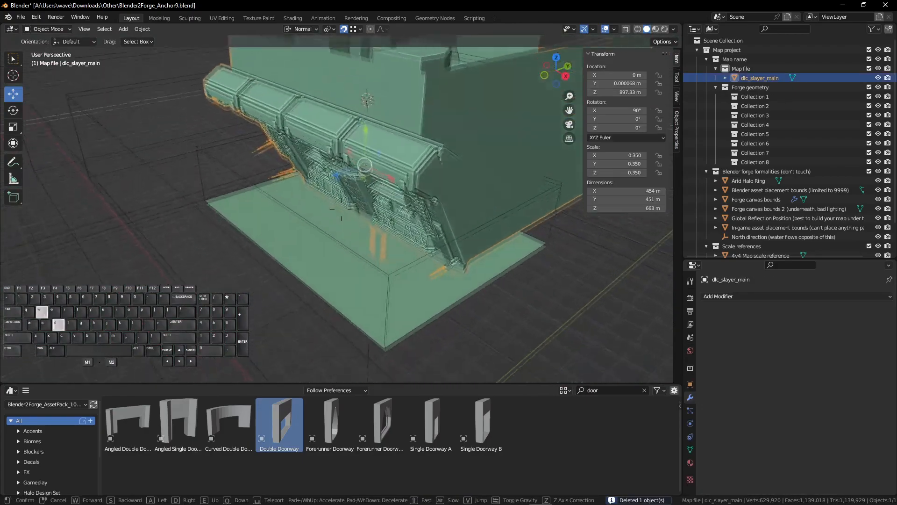
key("shift+w")
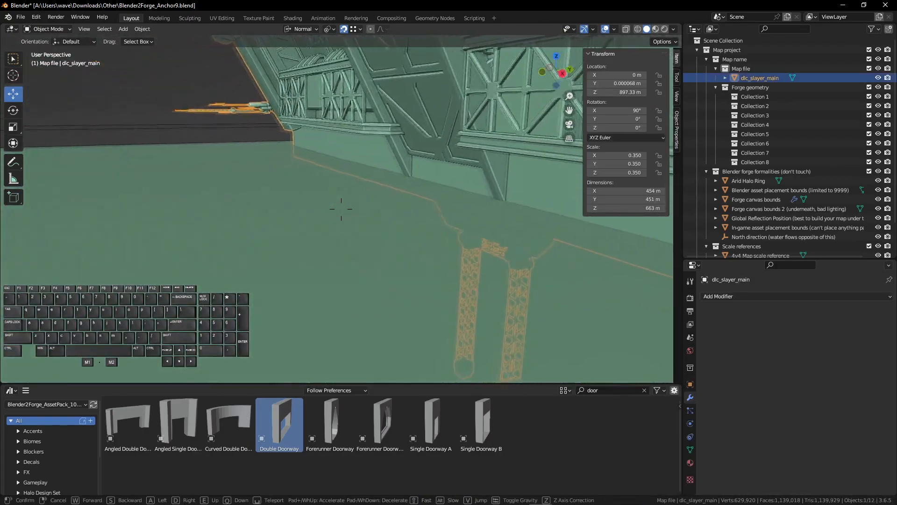
key("w")
key("shift+s")
left_click(341, 209)
left_click(391, 216)
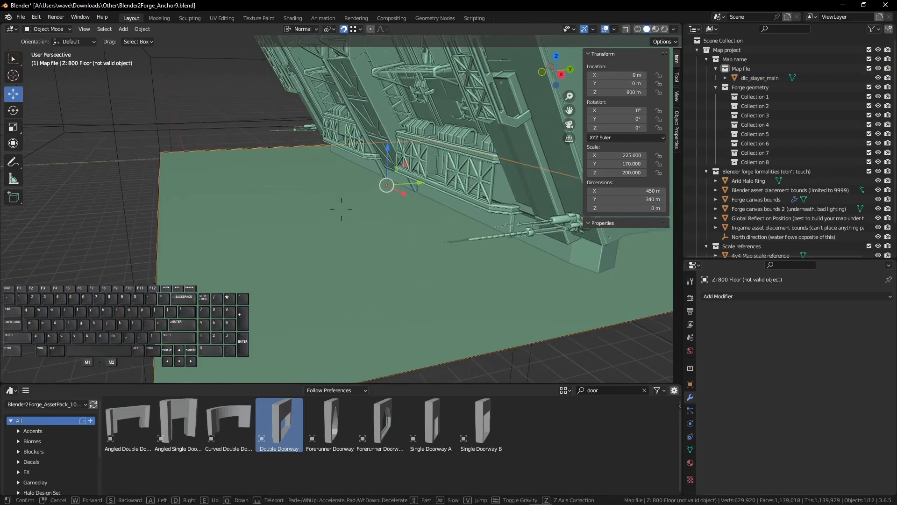
key("shift+grave")
key("shift+s")
left_click(341, 209)
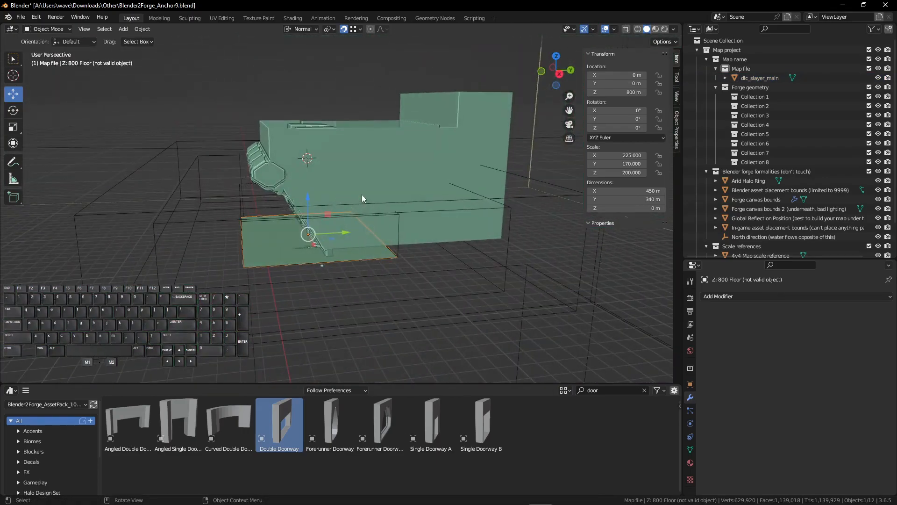
Move dlc_slayer_main along Y to about 335 m, clear of the floor, and select the Global Reflection Position sphere
left_click(361, 194)
left_click_drag(271, 199, 386, 195, "ctrl")
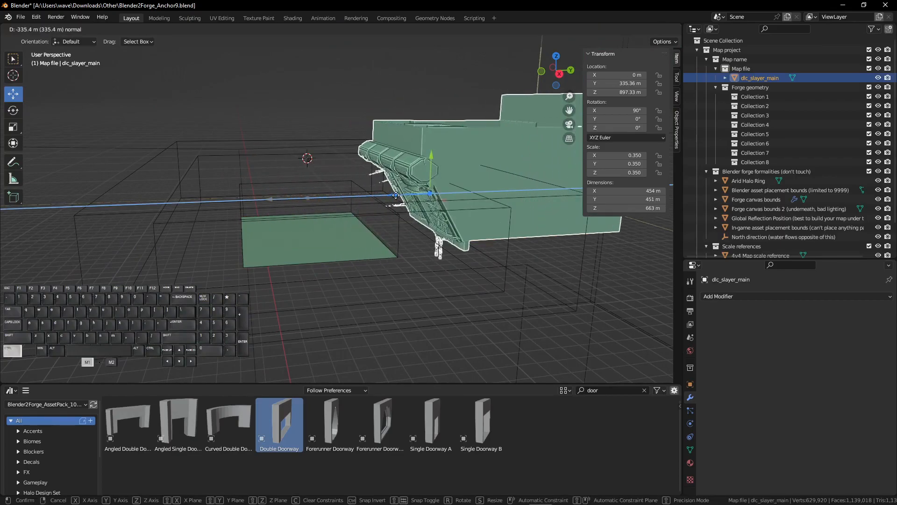
key("shift+grave")
key("w")
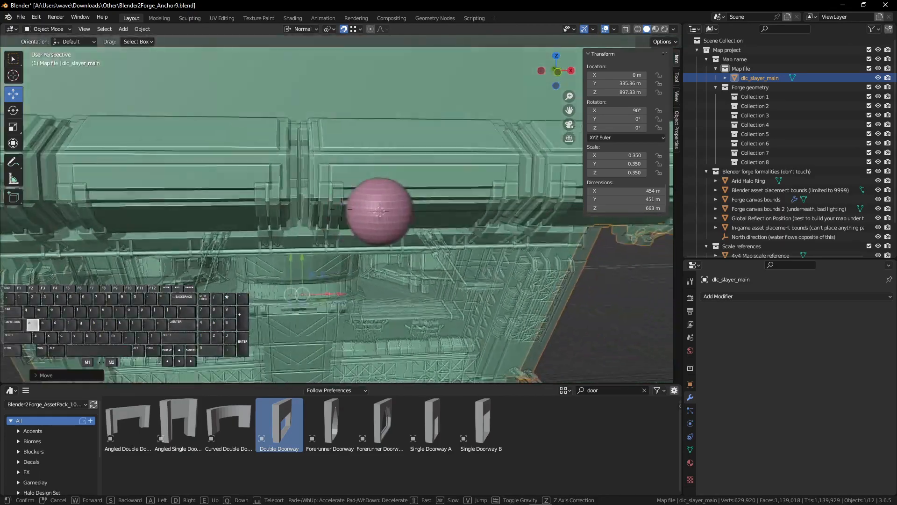
left_click(381, 224)
left_click(380, 224)
Examine the Global Reflection Position sphere and where it sits above the Z: 800 Floor
key("shift+grave")
key("d")
key("s")
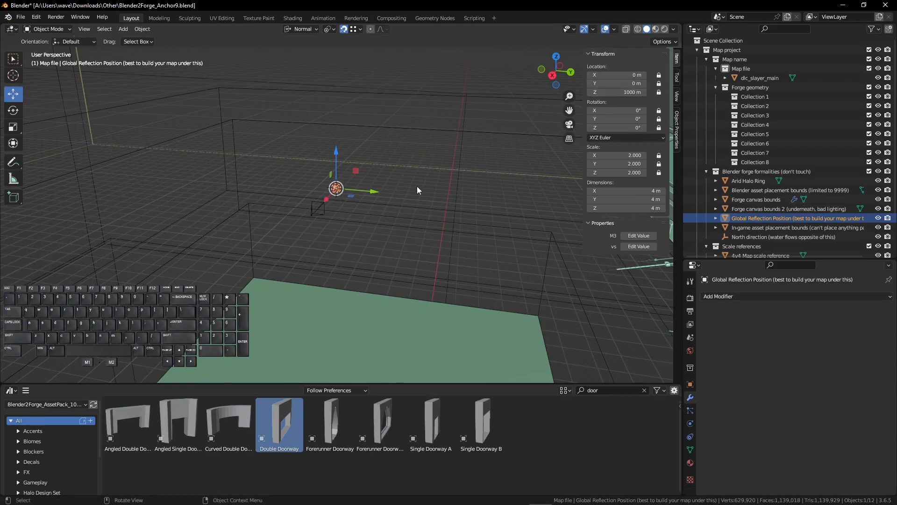
key("shift+grave")
key("w")
key("a")
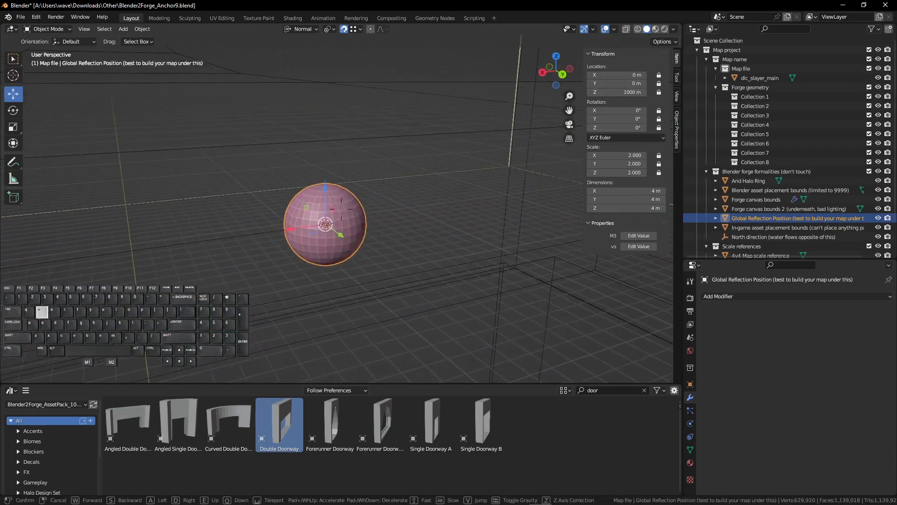
key("d")
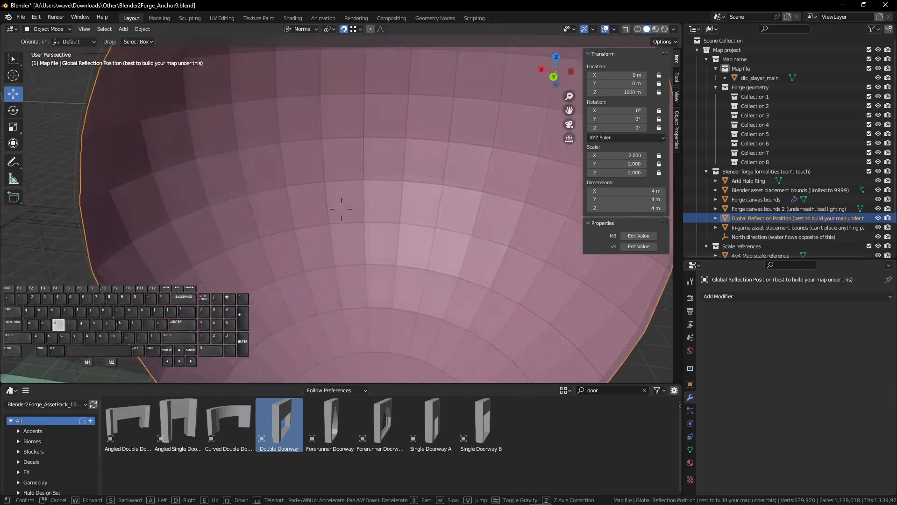
key("s")
key("a")
key("shift")
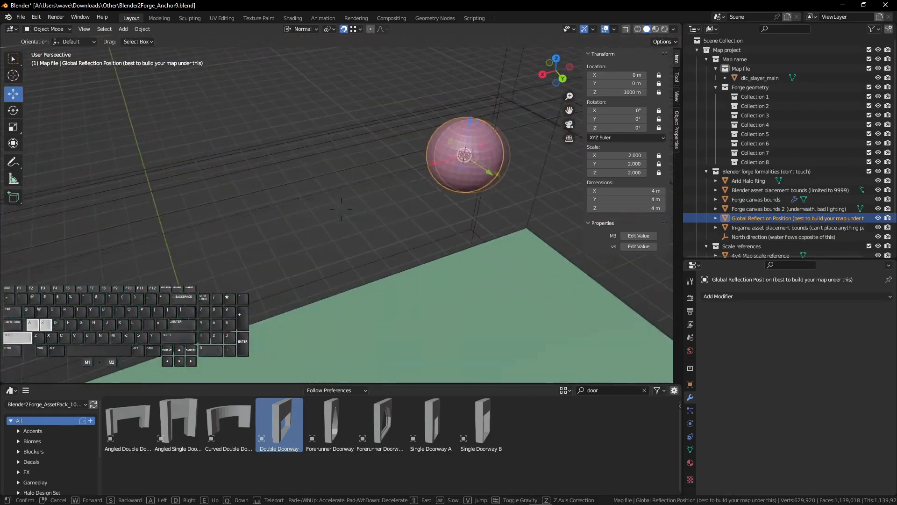
Examine the map's exterior and interior rooms and their position relative to the Global Reflection Position sphere
key("w")
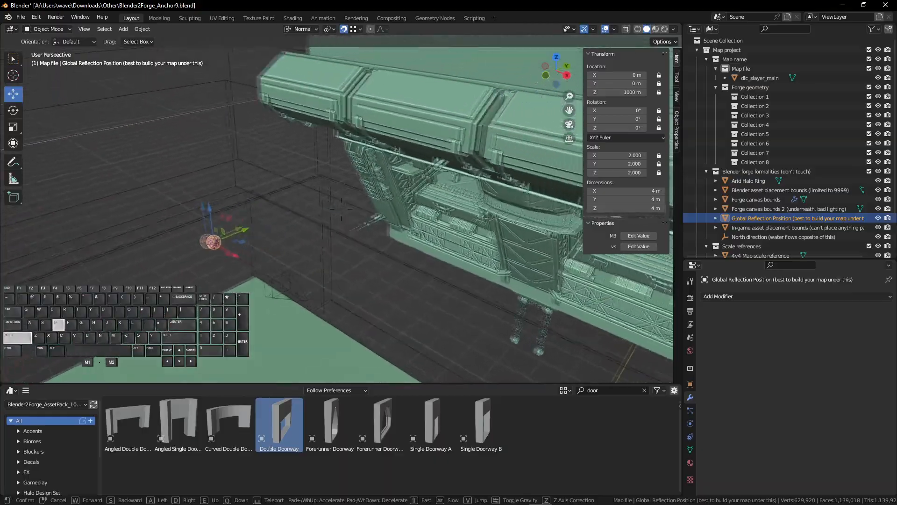
key("d")
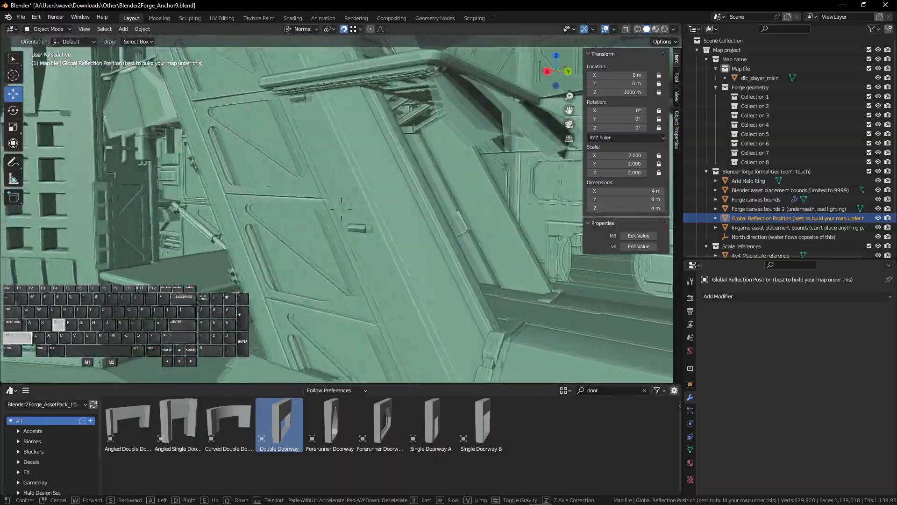
left_click(333, 204)
key("d")
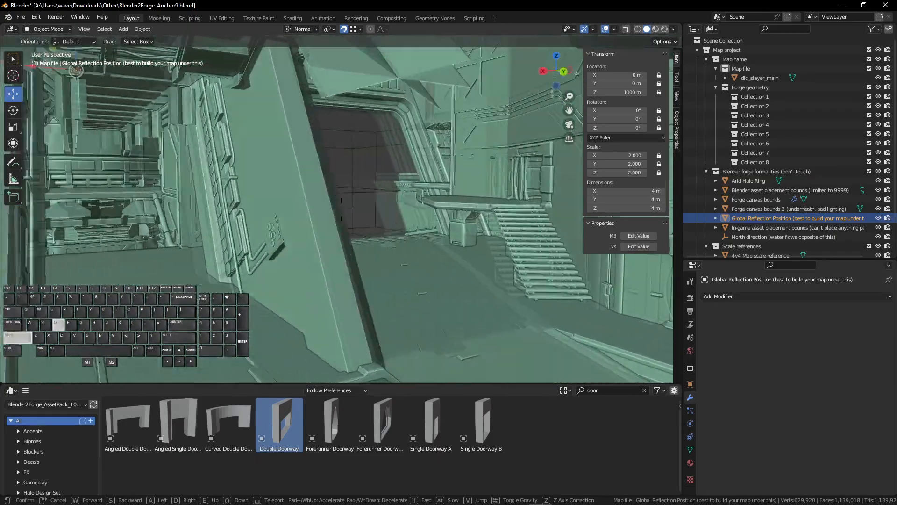
key("shift+w")
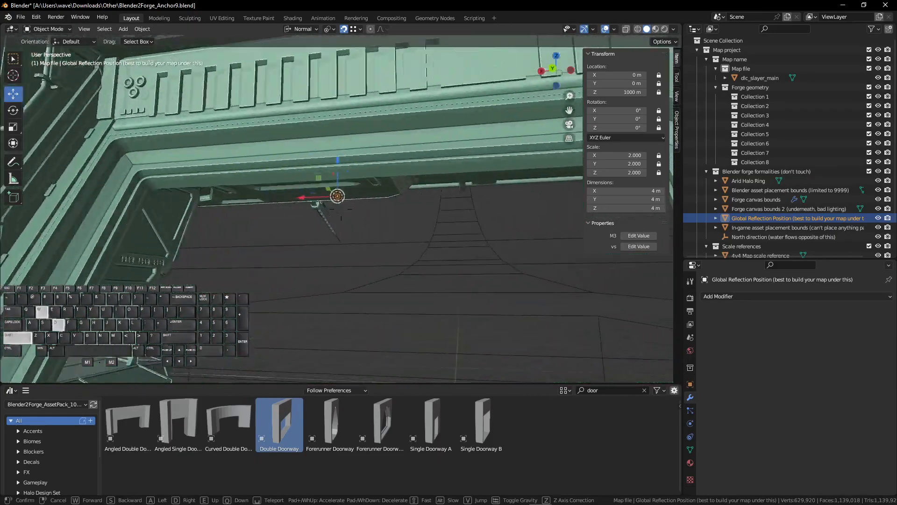
key("shift+d")
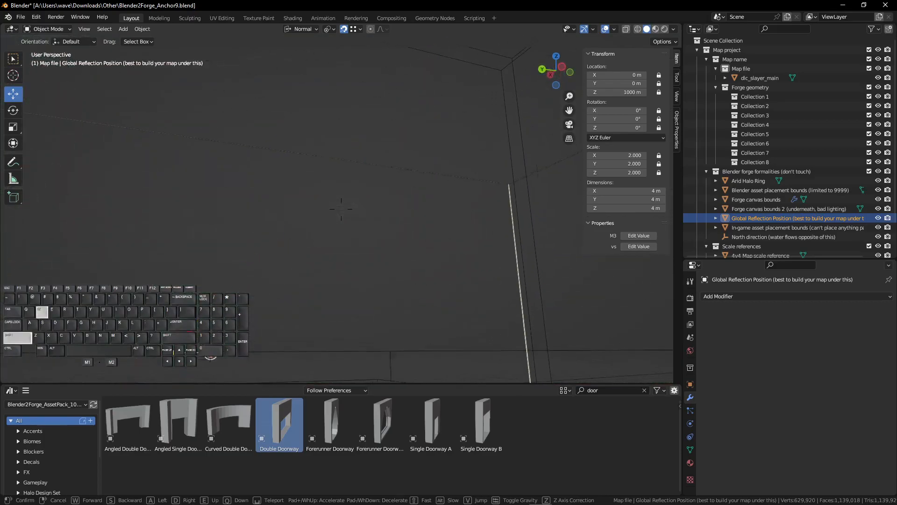
key("w")
key("w")
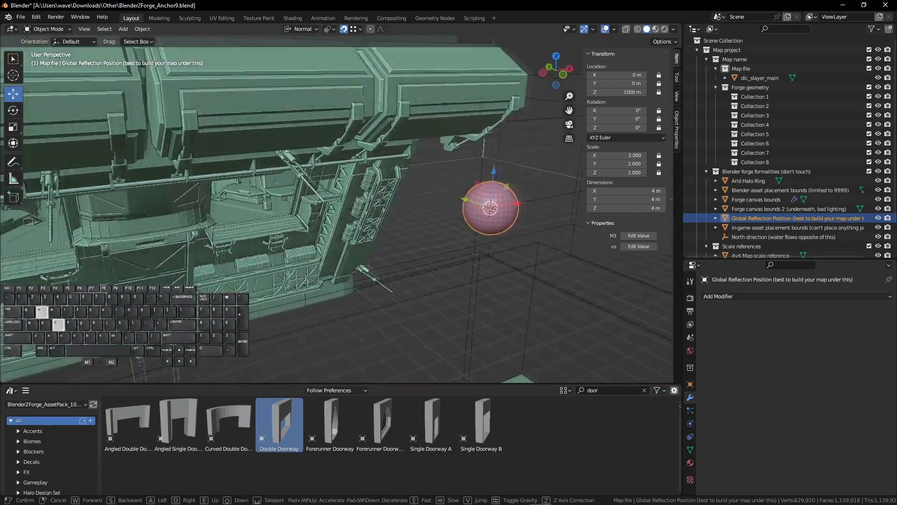
key("a")
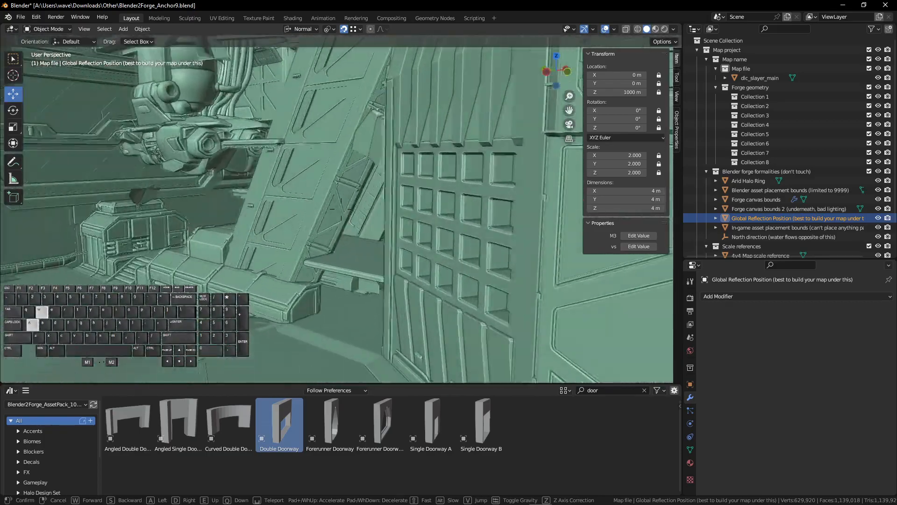
key("w")
key("a")
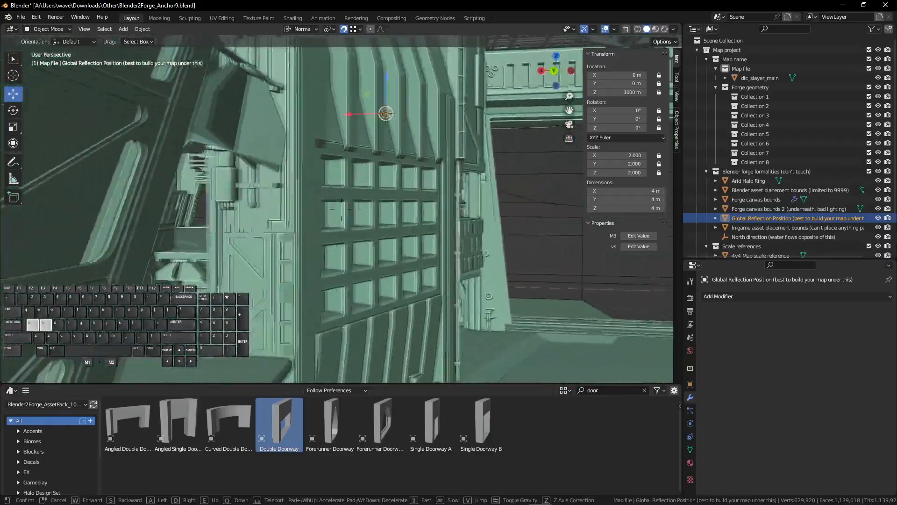
key("s")
key("d")
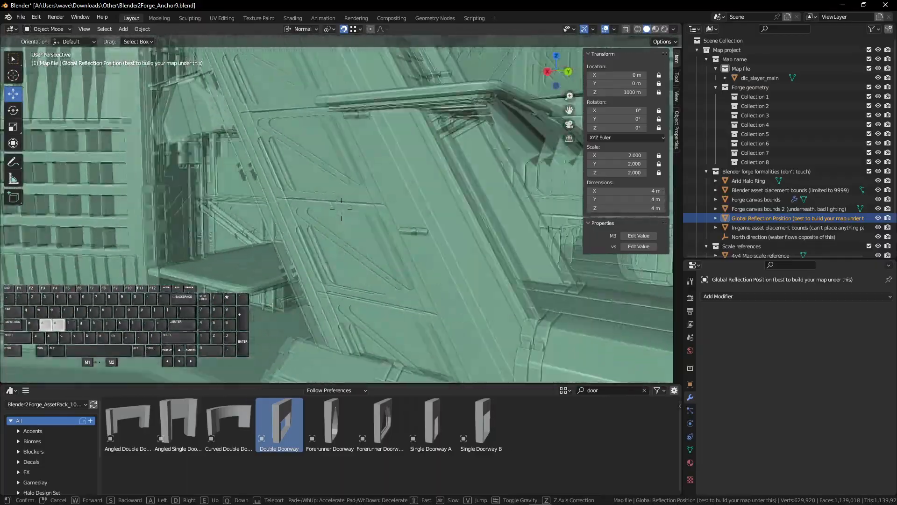
key("w")
key("a")
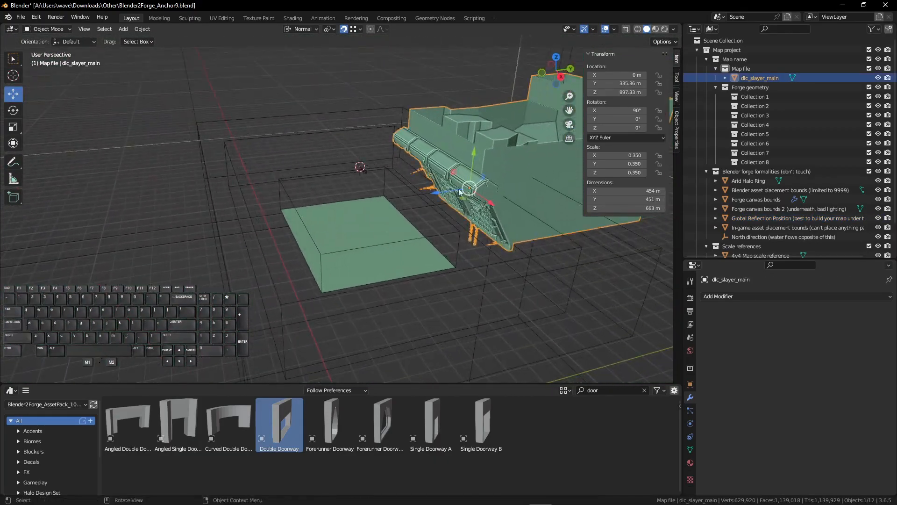
Move dlc_slayer_main back over the floor to about Y -100 m and raise it to about Z 972 m
left_click_drag(325, 204, 291, 208, "ctrl")
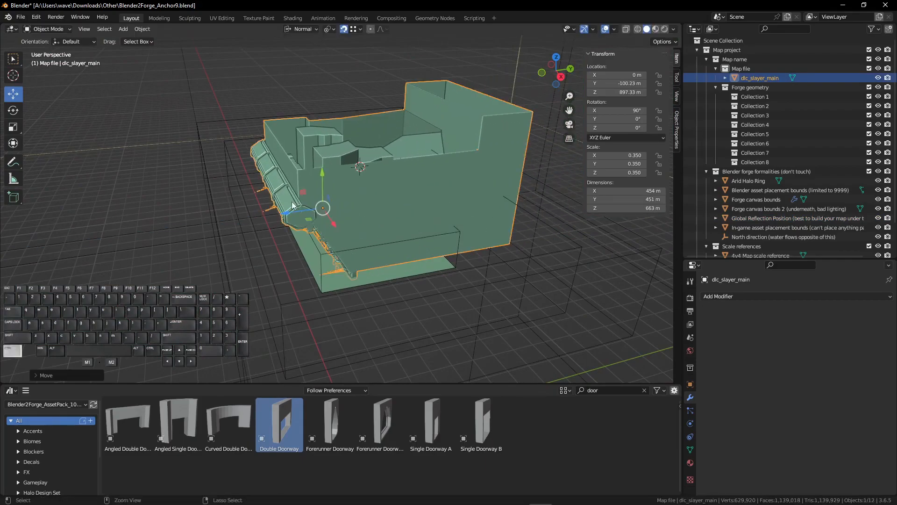
left_click_drag(322, 177, 321, 146, "ctrl")
Inspect the raised map's interior and exterior, and shift dlc_slayer_main along Y to about -137 m
key("shift+w")
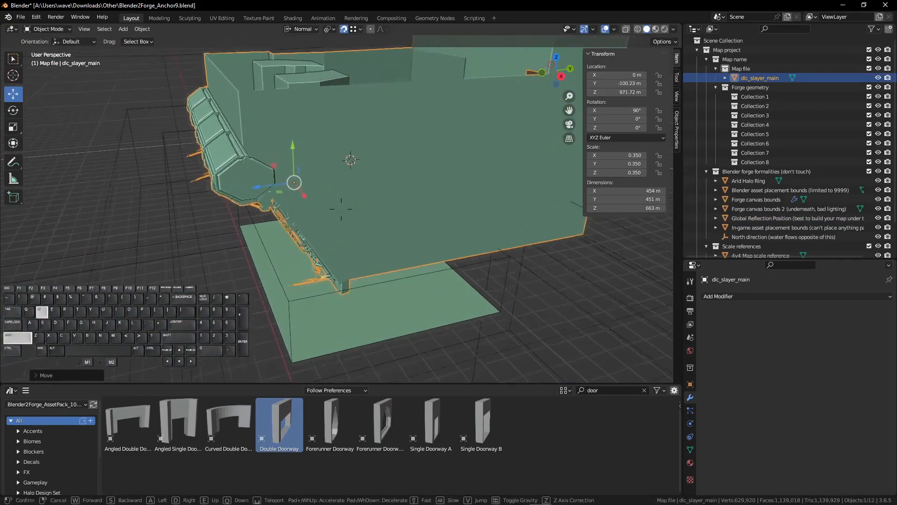
key("w")
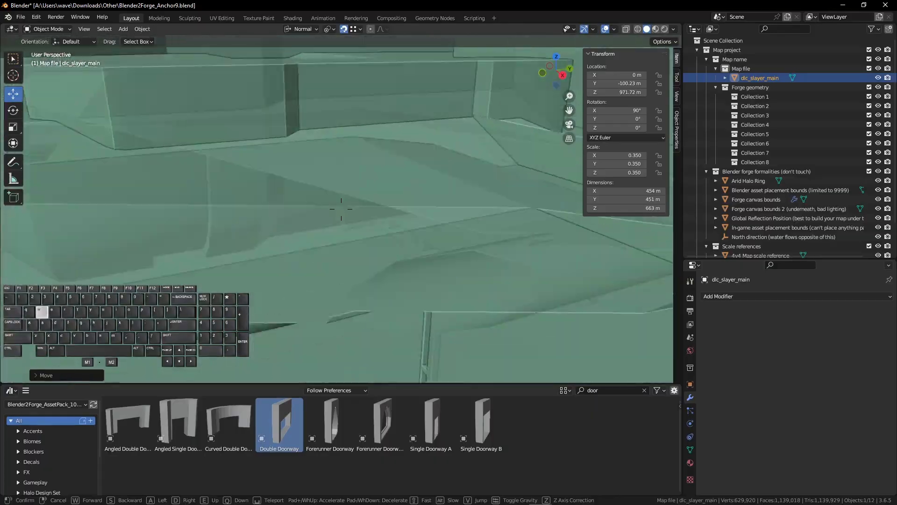
key("d")
key("a")
key("a")
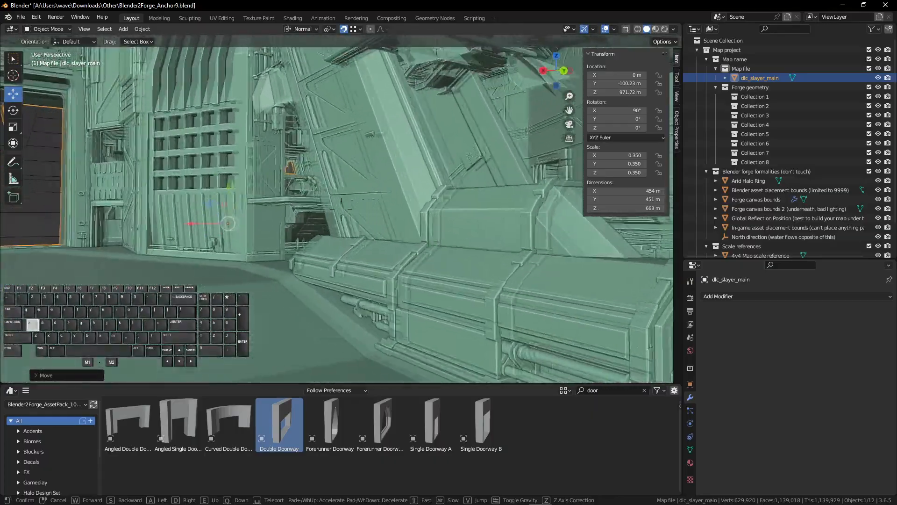
key("shift+s")
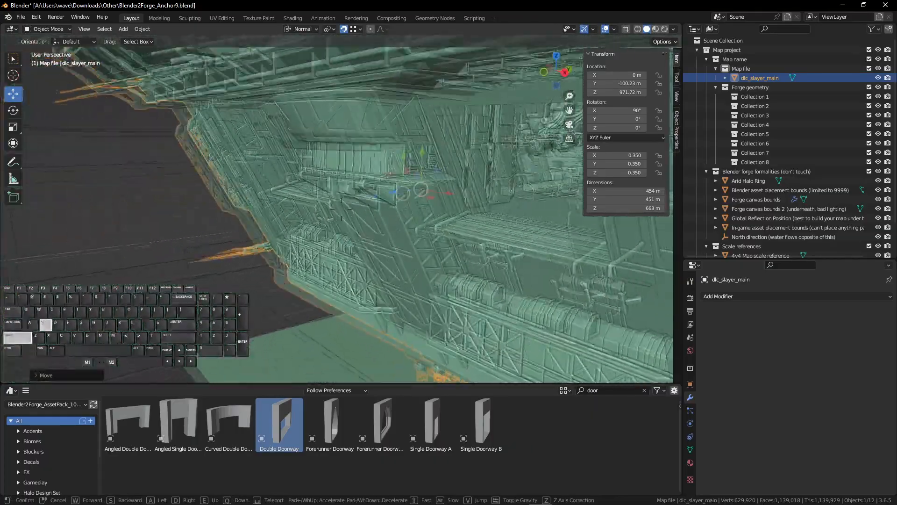
left_click(341, 208)
left_click_drag(386, 204, 336, 203)
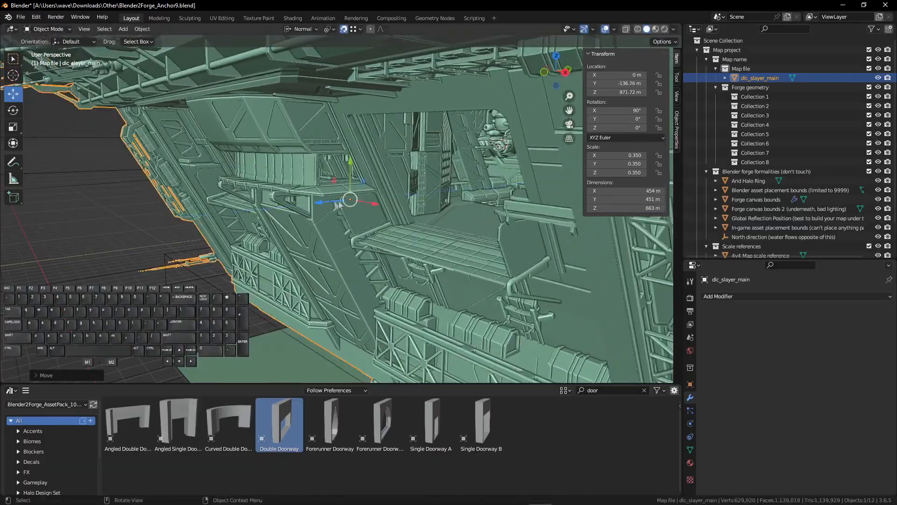
key("shift+grave")
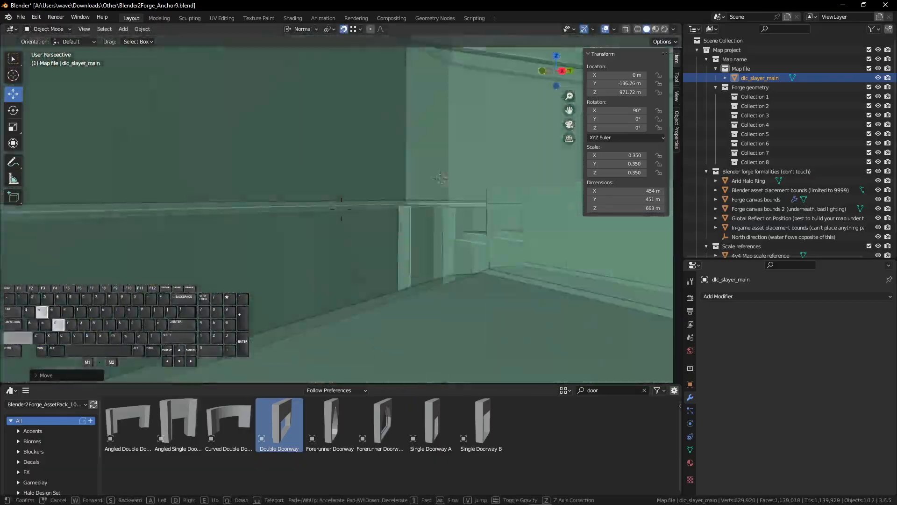
Raise dlc_slayer_main along Z to about 987 m
key("d")
key("s")
left_click(341, 209)
left_click_drag(192, 168, 173, 161, "ctrl")
Shift dlc_slayer_main along Y past the Global Reflection Position sphere and set its Y location to exactly -150 m
key("shift+grave")
key("w")
key("a")
key("shift+s")
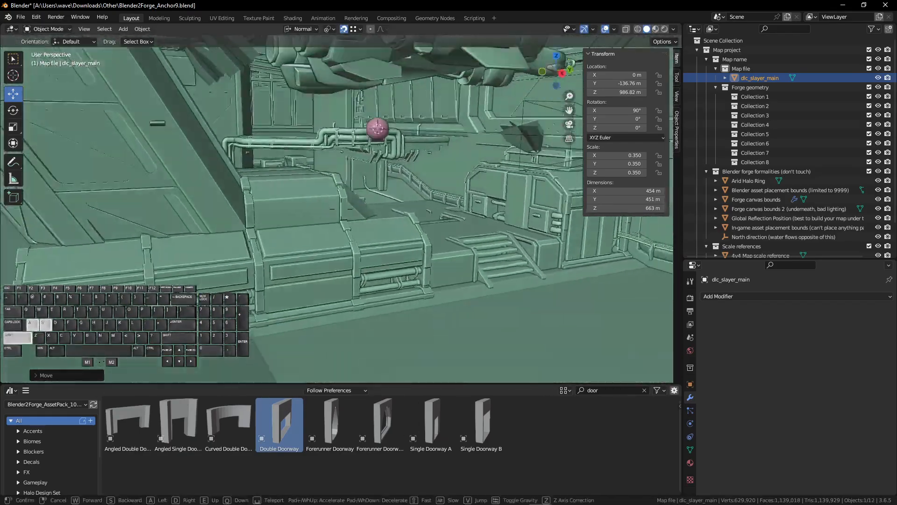
left_click(341, 209)
left_click_drag(279, 243, 253, 248, "ctrl")
key("shift+grave")
key("shift+w")
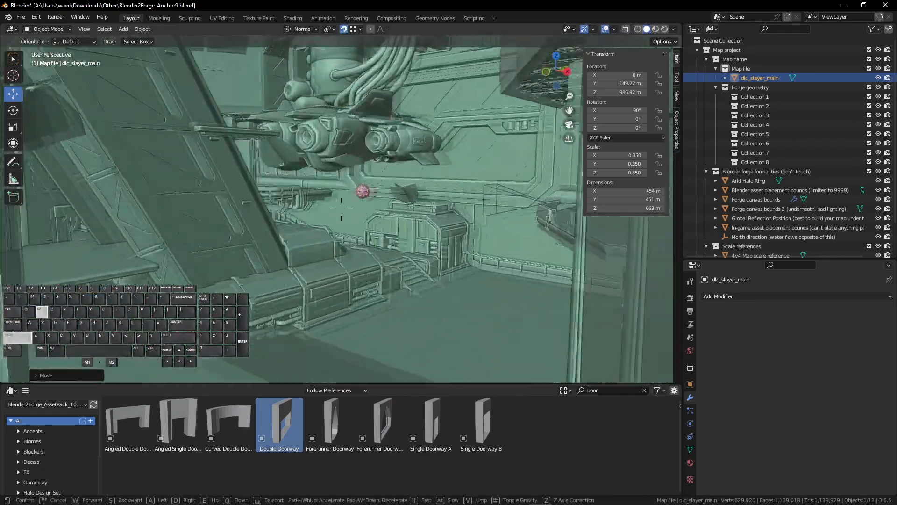
key("d")
left_click(341, 209)
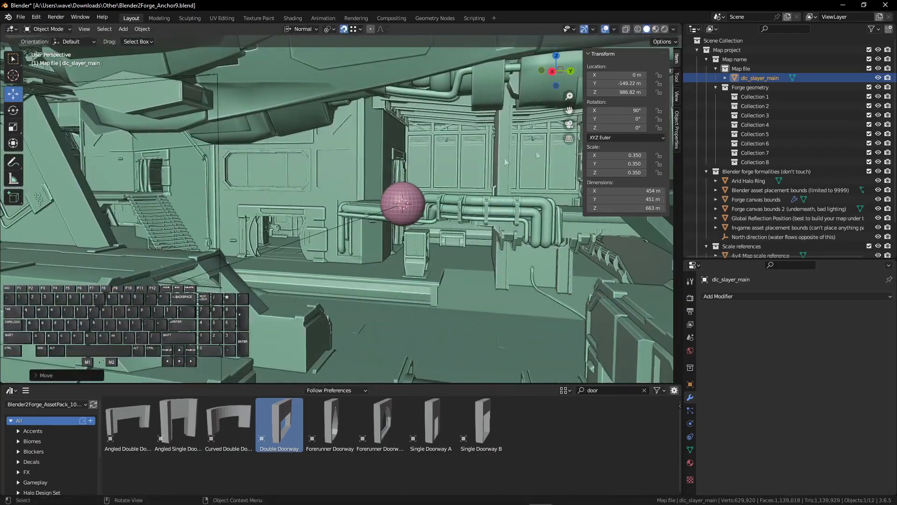
left_click(621, 87)
type("-150")
key("Return")
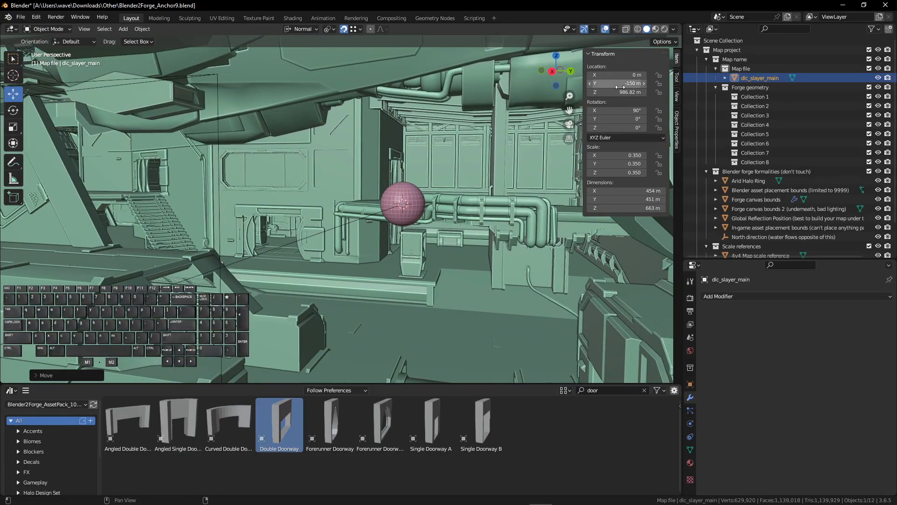
Back out of the repositioned map and select the Forge canvas bounds box surrounding it
key("shift+grave")
key("d")
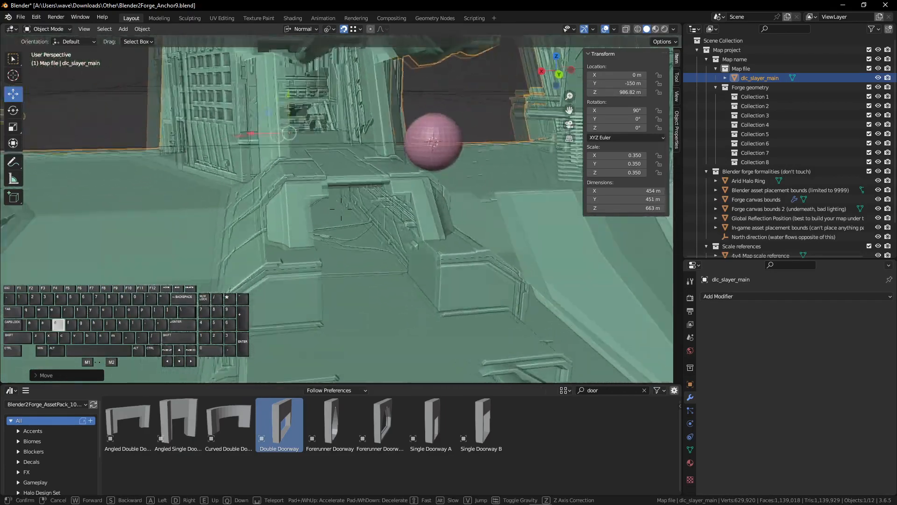
left_click(341, 209)
key("shift+s")
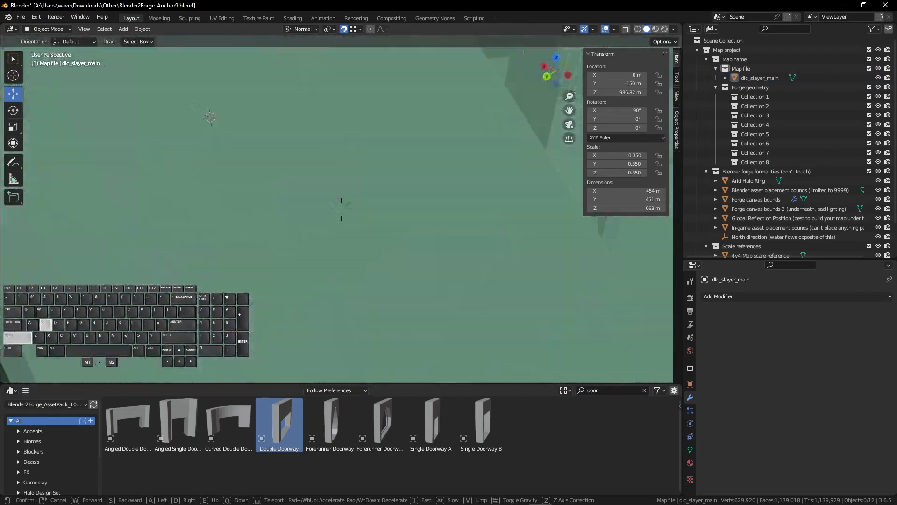
key("shift+a")
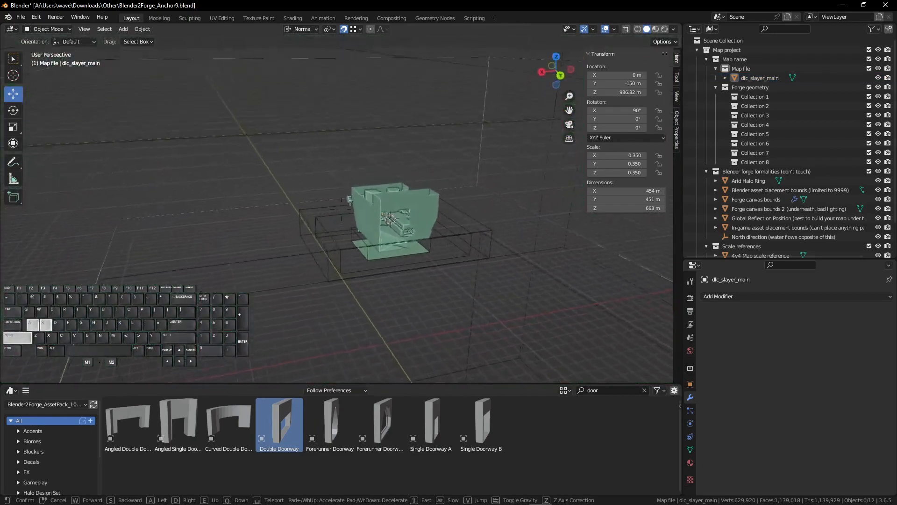
left_click(335, 204)
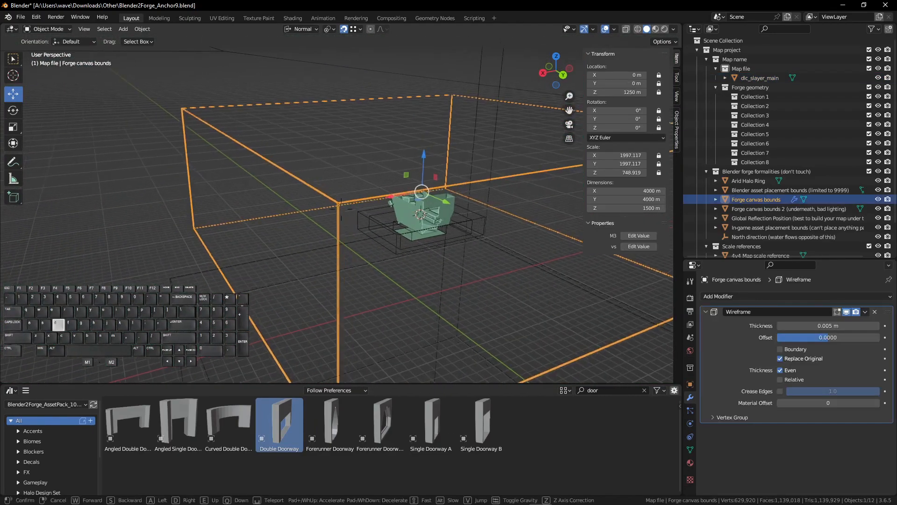
Select the larger Blender asset placement bounds box (limited to 9999) and view its extent
key("shift+grave")
key("shift+d")
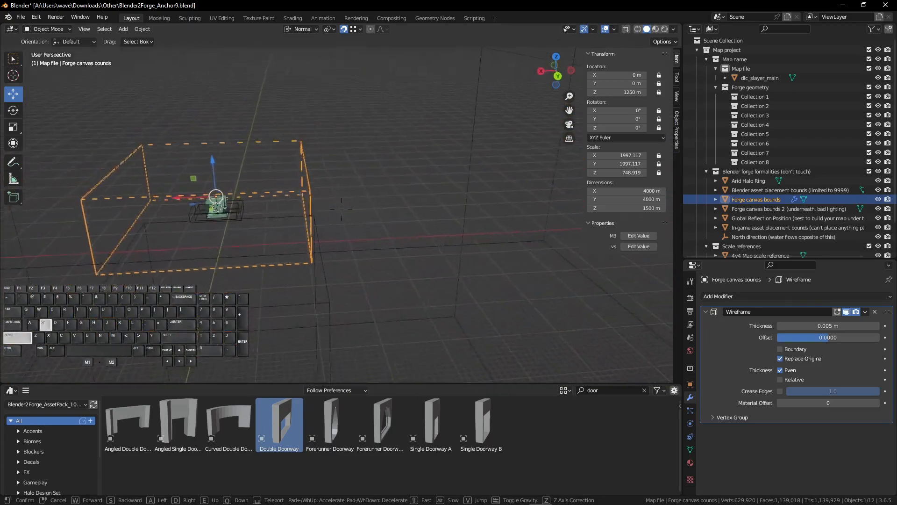
left_click(446, 108)
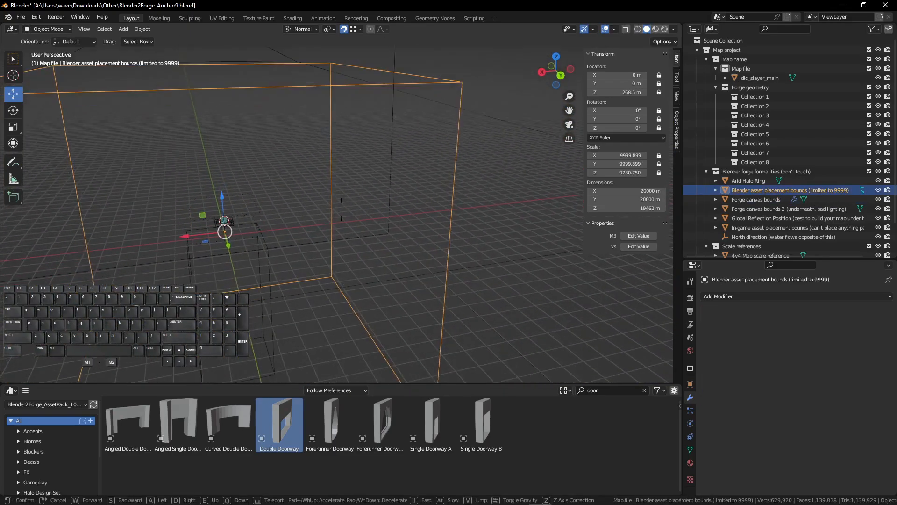
Place a Double Doorway asset near the map at about X 198 m, Y 293 m, Z 1238 m
key("shift+grave")
key("shift+s")
key("shift+w")
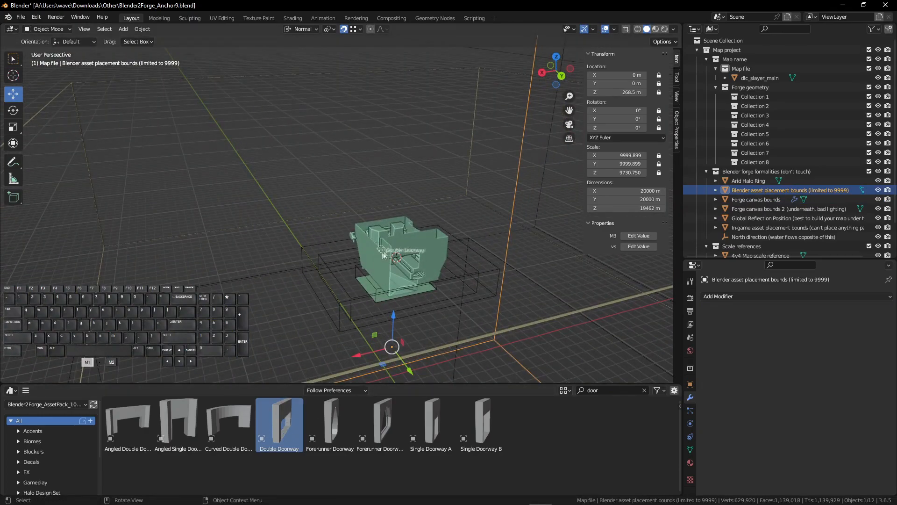
left_click_drag(383, 255, 391, 255)
key("shift+grave")
key("shift+s")
left_click(399, 248)
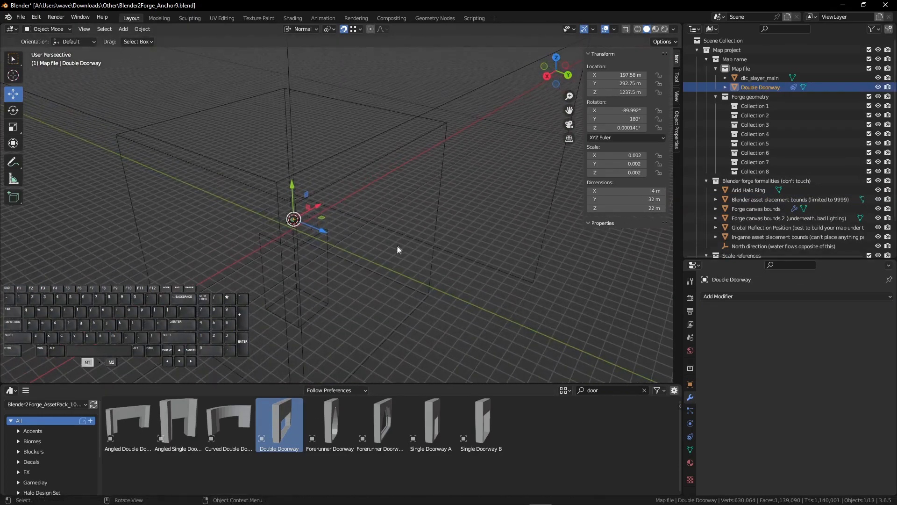
Move the Double Doorway along Y as far as its 9999 m limit
left_click_drag(322, 234, 503, 280)
key("shift+grave")
key("w")
key("d")
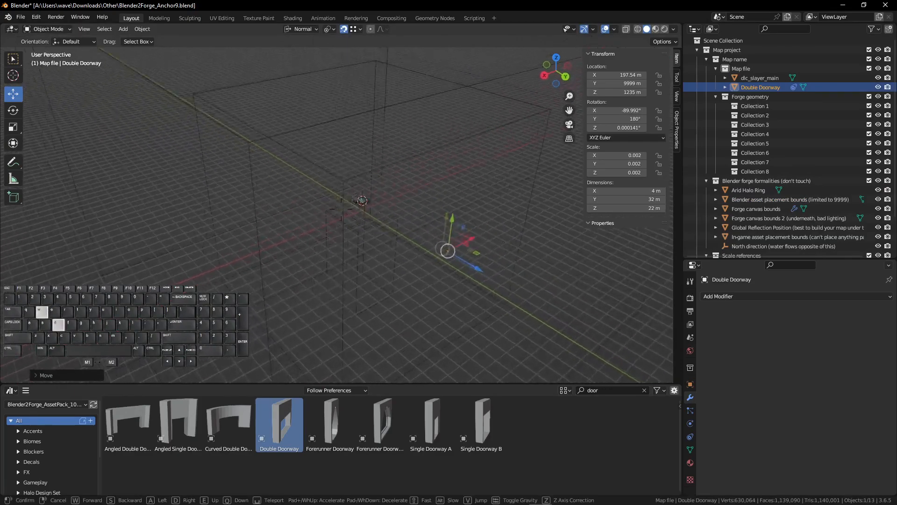
left_click(405, 263)
Move the Double Doorway to its placement limits at X -9999 m and Z 9999 m
left_click_drag(374, 242, 380, 242)
left_click_drag(536, 234, 535, 233)
key("shift+grave")
key("a")
left_click(423, 248)
left_click_drag(411, 237, 417, 189)
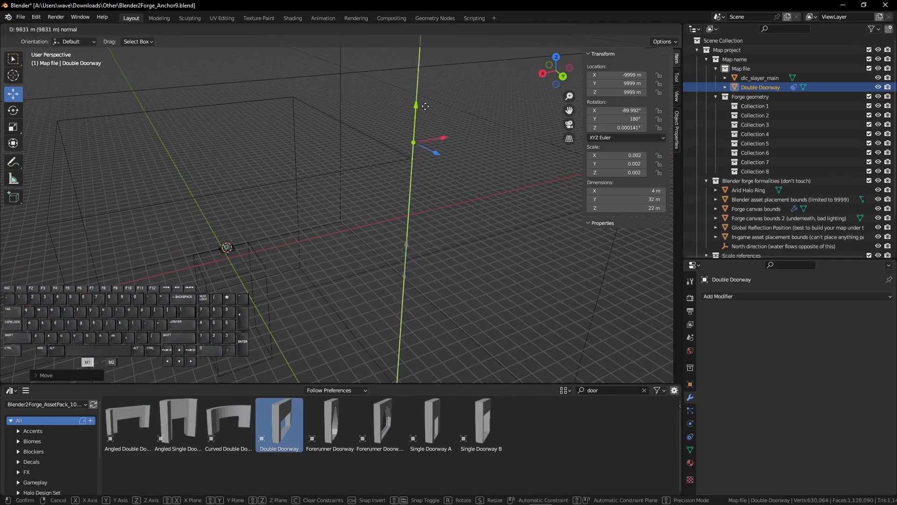
left_click_drag(426, 107, 425, 107)
Examine the Double Doorway's Limit Scale and Limit Location constraints and its position at the corner of the placement bounds
key("shift+grave")
key("w")
left_click(337, 215)
left_click(690, 424)
left_click(690, 435)
left_click(705, 324)
left_click(704, 324)
left_click(705, 310)
left_click(704, 311)
left_click(333, 221)
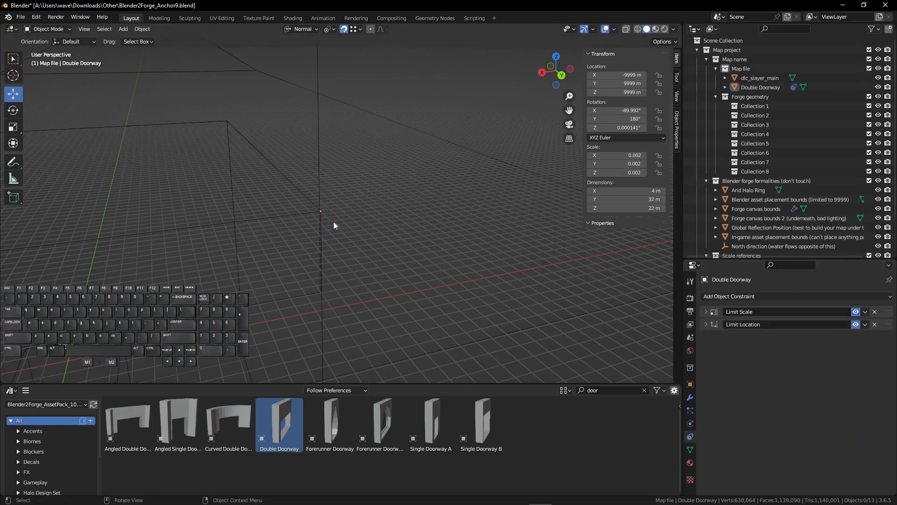
key("shift+grave")
left_click(334, 221)
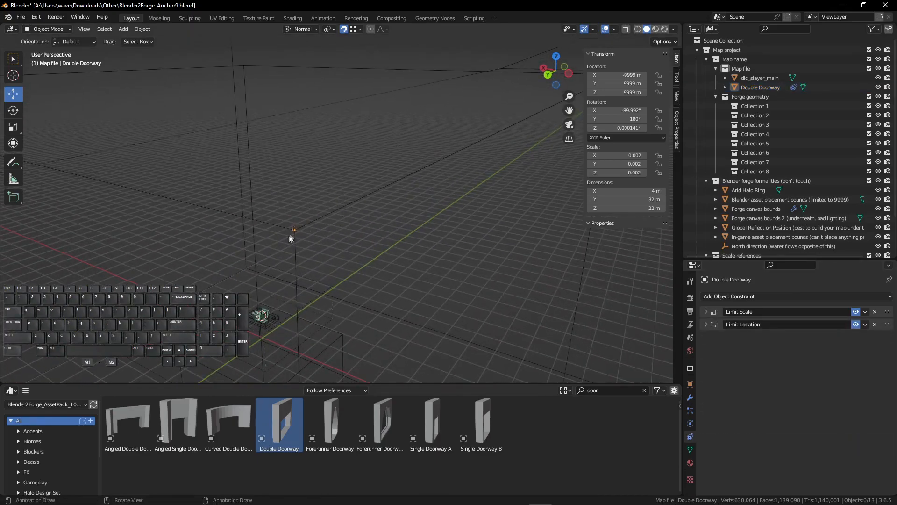
Reselect the Double Doorway and move it along Y to the opposite limit at -9999 m
left_click(296, 227)
key("shift+grave")
key("s")
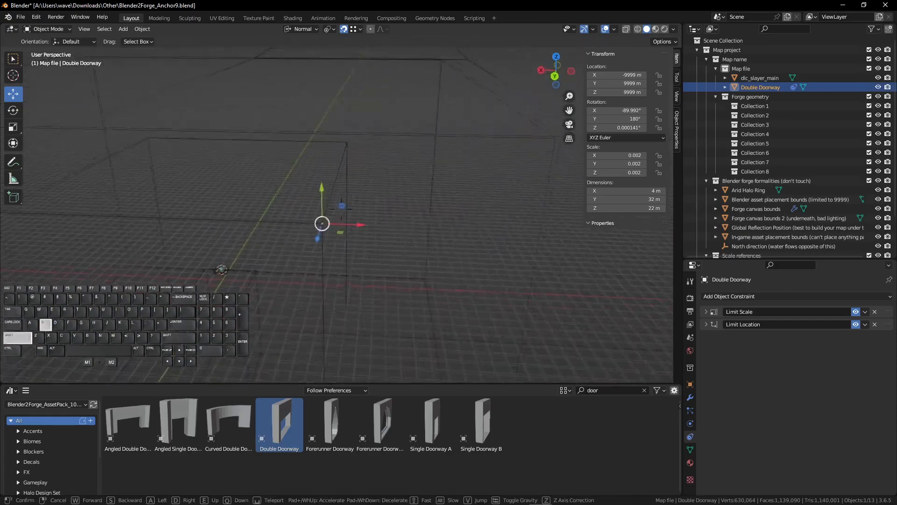
key("a")
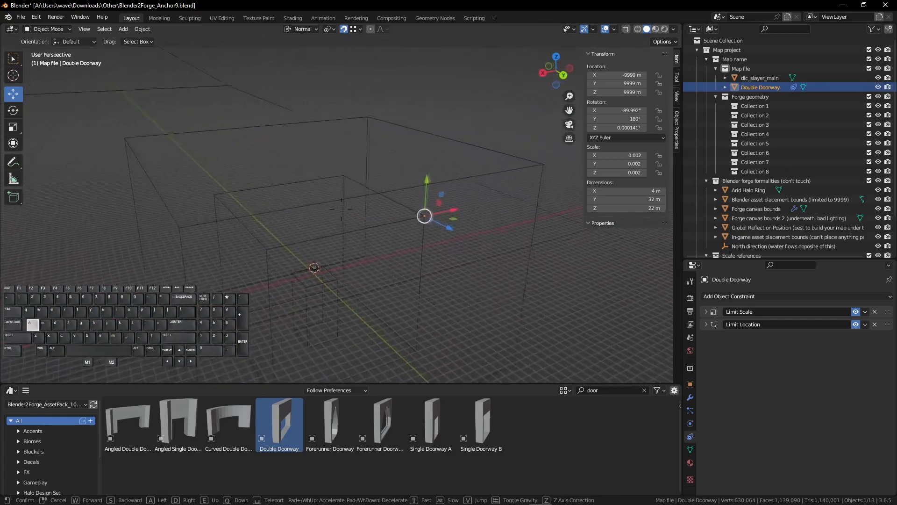
left_click(345, 238)
left_click_drag(495, 224, 248, 194)
key("shift+grave")
key("d")
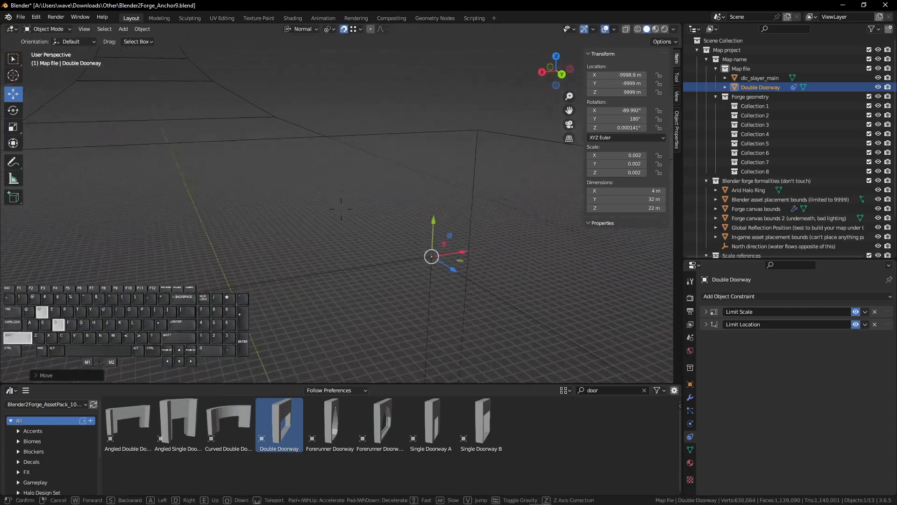
left_click(251, 189)
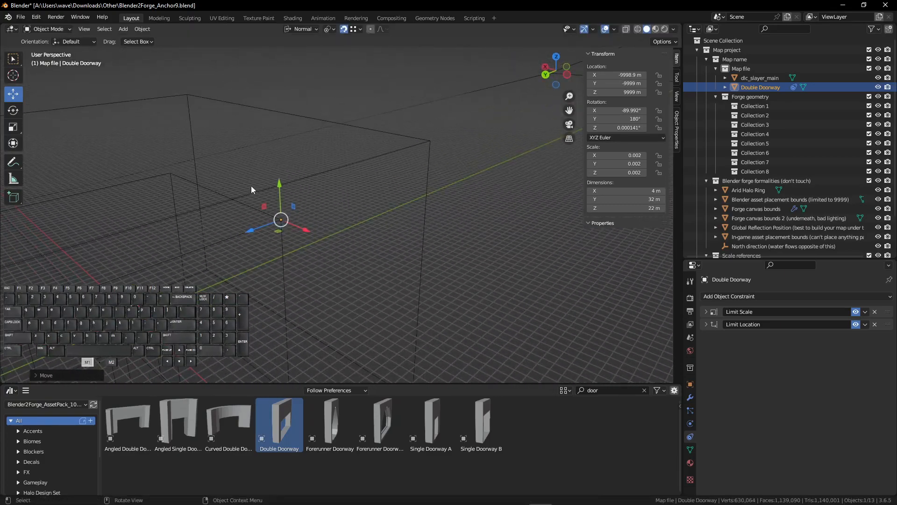
Select the In-game asset placement bounds and examine their extent around the smaller bounds boxes
left_click(430, 143)
key("shift+grave")
key("shift+a")
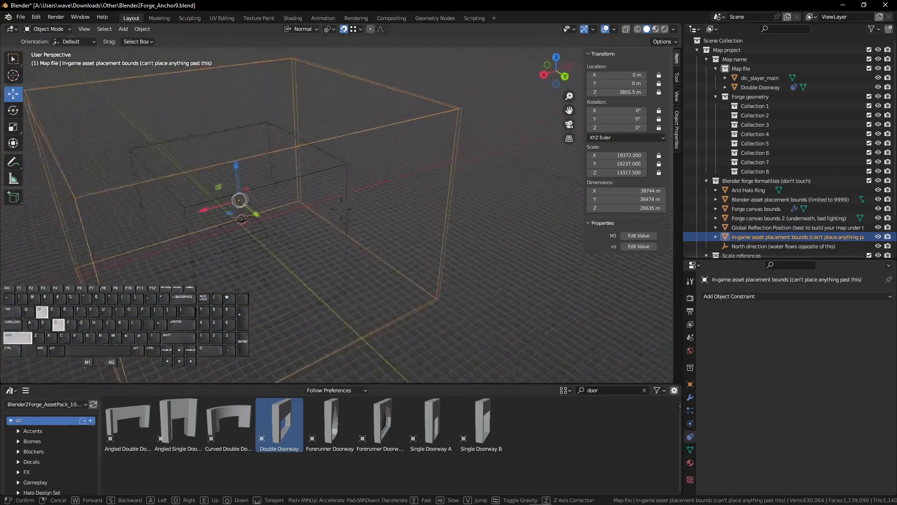
key("shift+w")
key("shift+a")
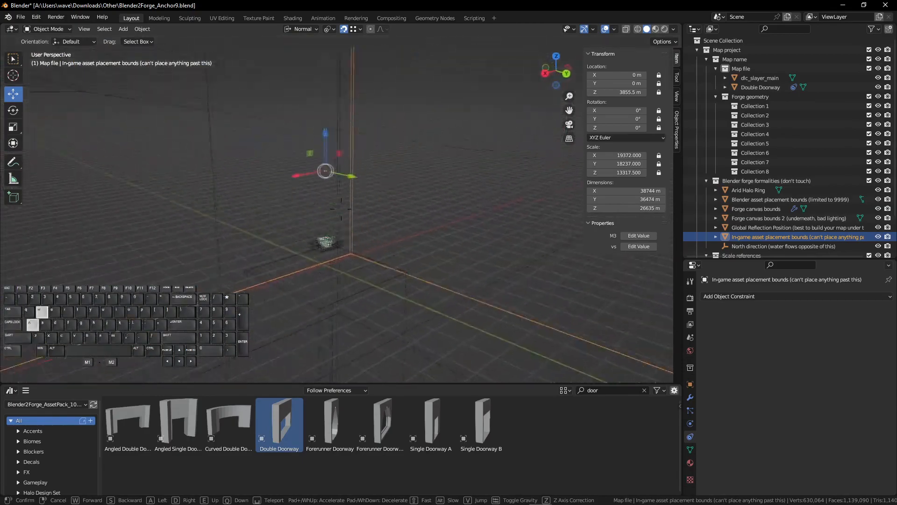
key("d")
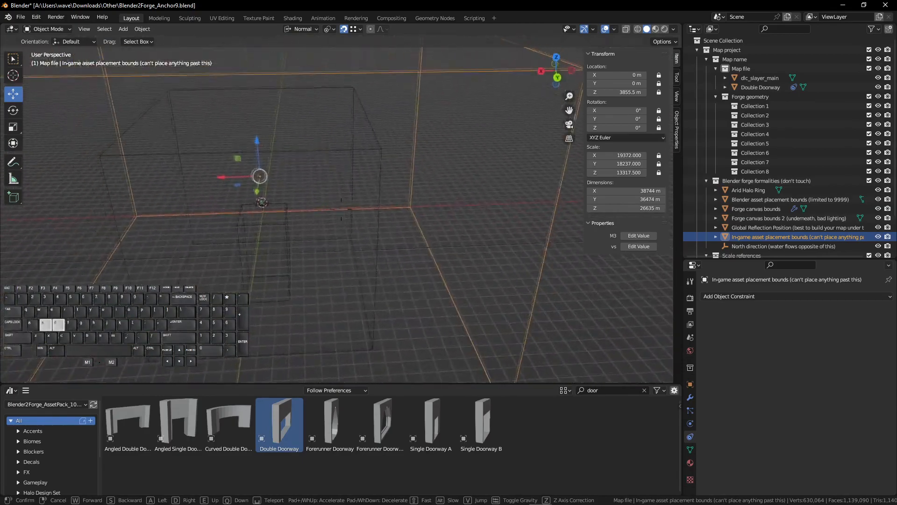
key("a")
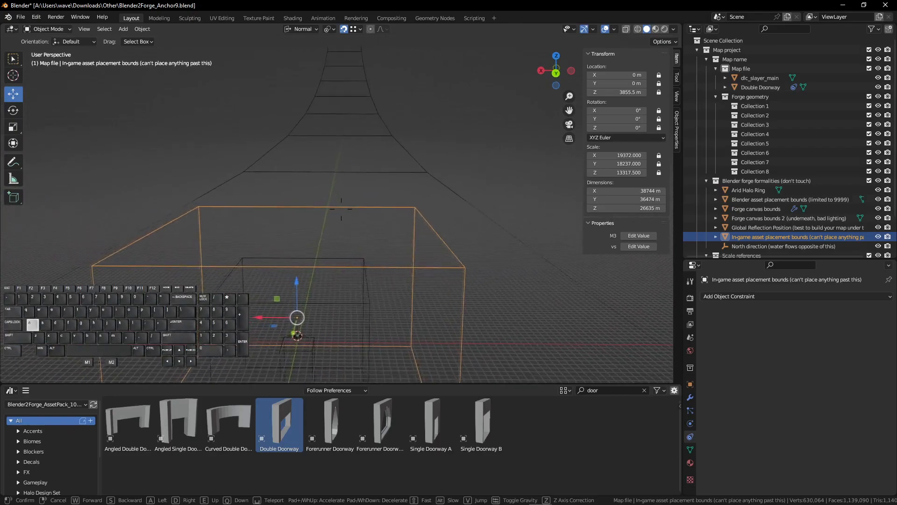
key("shift+w")
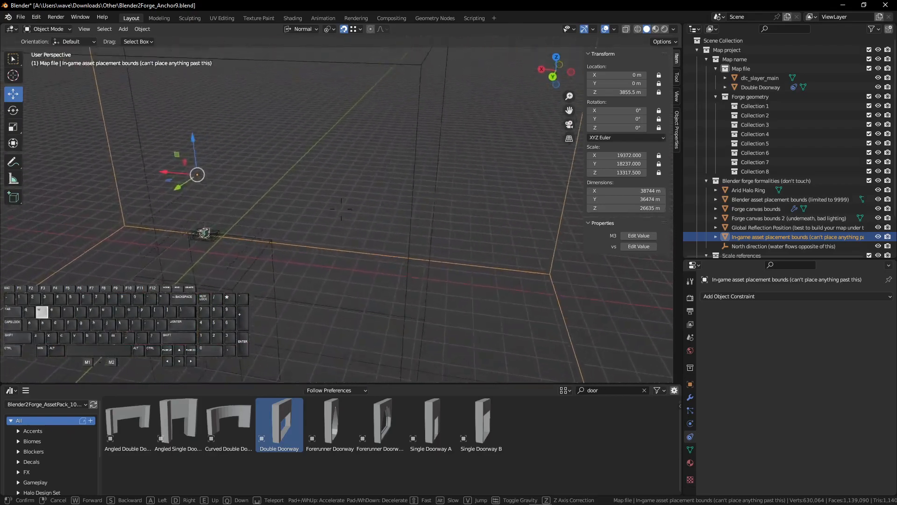
key("shift+s+d")
Select the Arid Halo Ring and view its span beyond the placement bounds
left_click(447, 174)
left_click(415, 248)
key("shift+grave")
key("d")
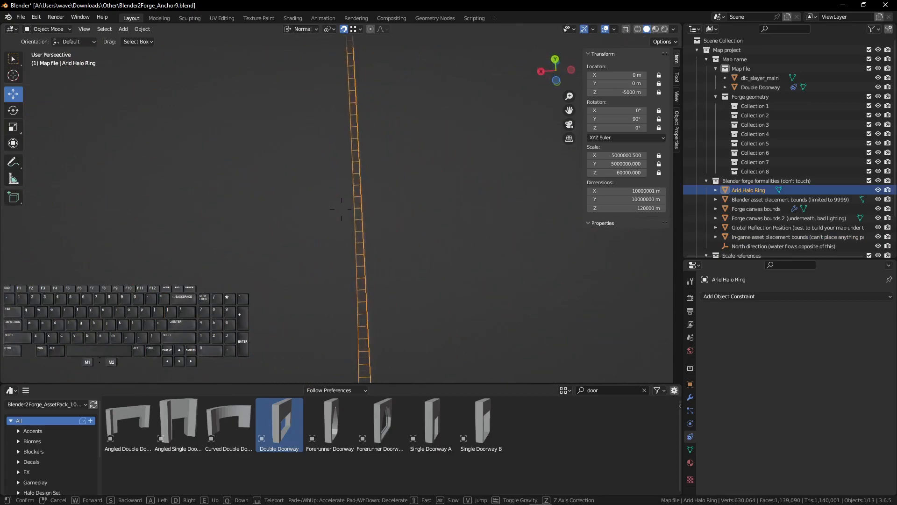
left_click(564, 245)
Return to the map and inspect its exterior and the interior around the Global Reflection Position sphere
key("shift+grave")
key("w")
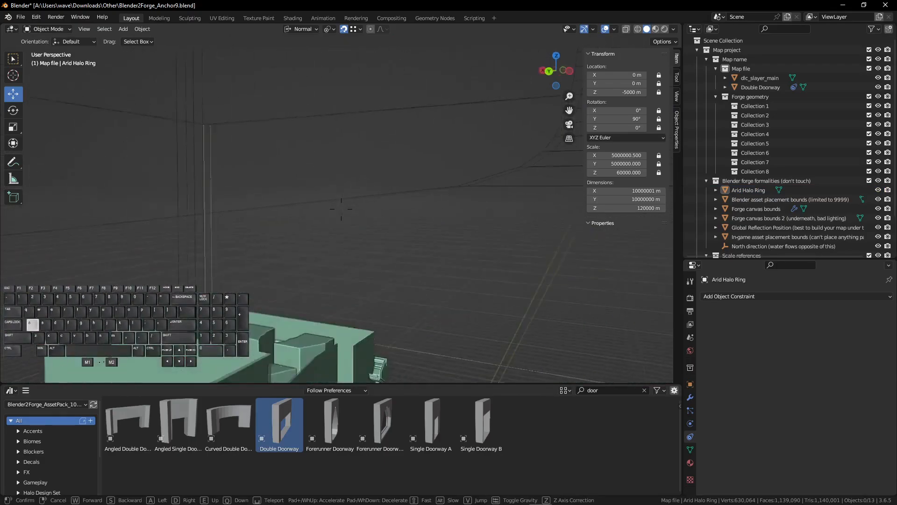
key("d")
key("a")
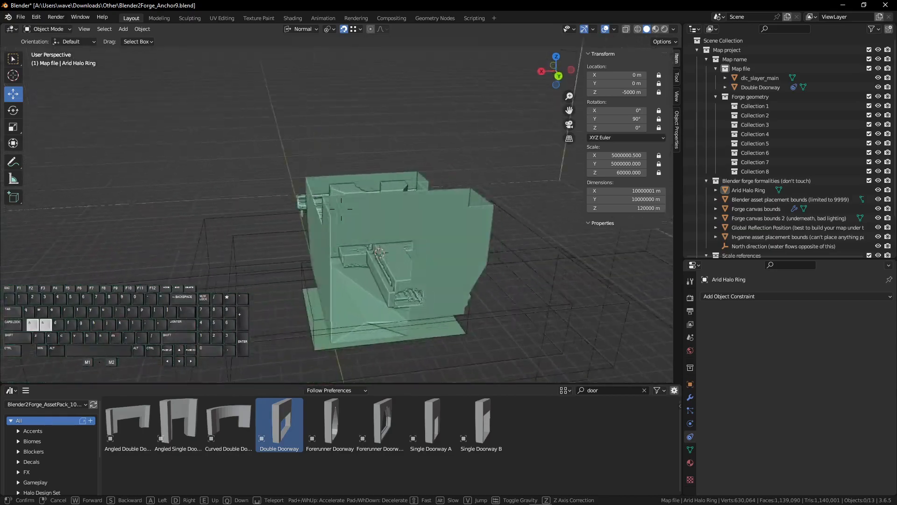
key("w")
key("a")
key("d")
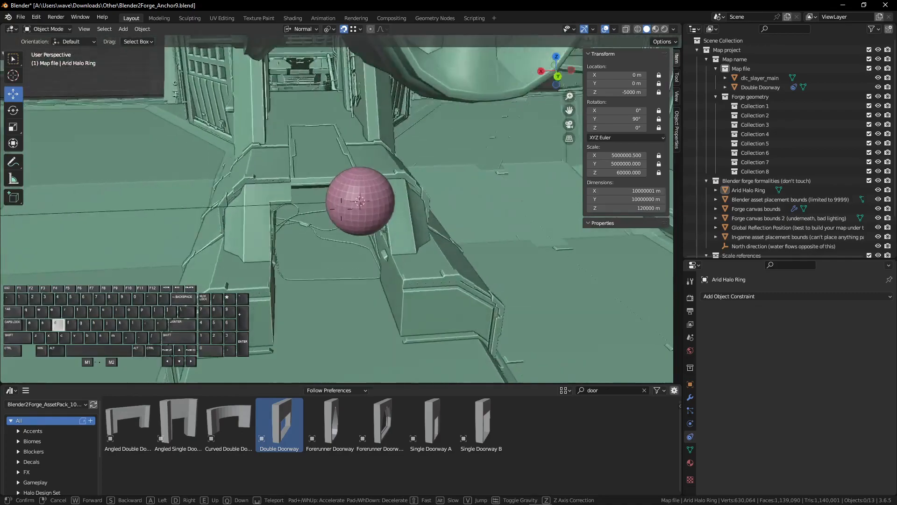
left_click(558, 243)
Select the North direction (water flows opposite of this) marker inside the map
left_click(87, 165)
middle_click_drag(87, 165, 95, 166)
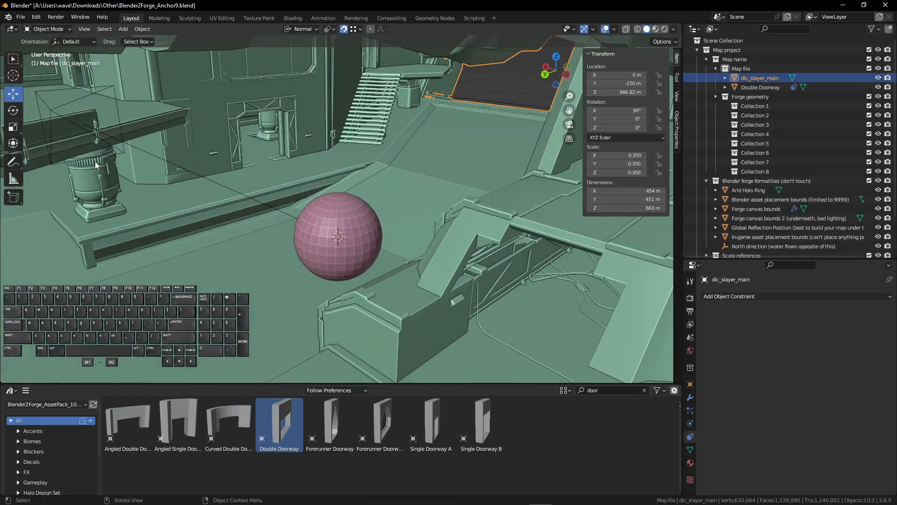
scroll(758, 203, "down", 1)
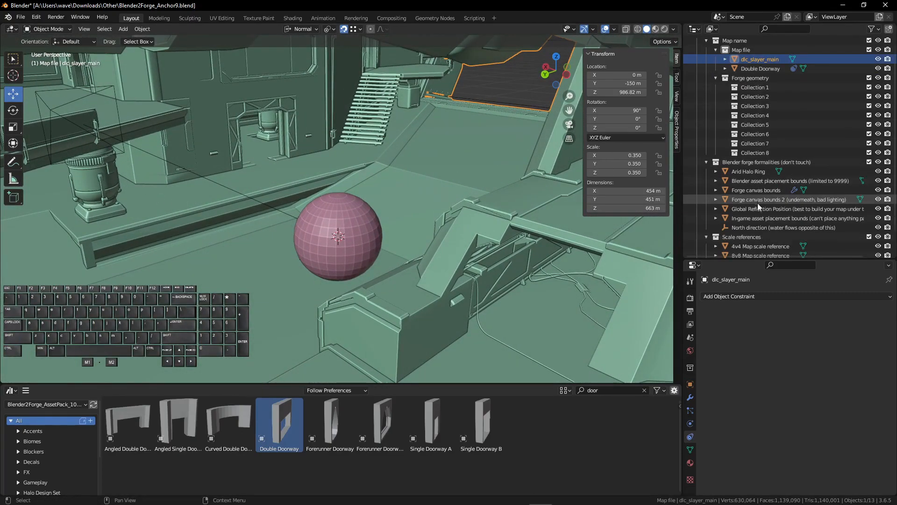
left_click(758, 228)
key("shift+grave")
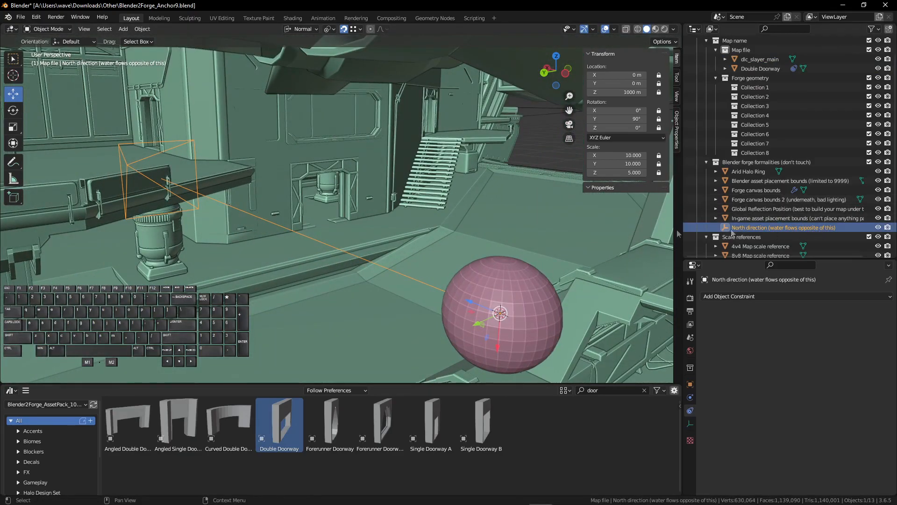
Examine the direction of the North direction marker across the map's interior and exterior
key("shift+grave")
key("a")
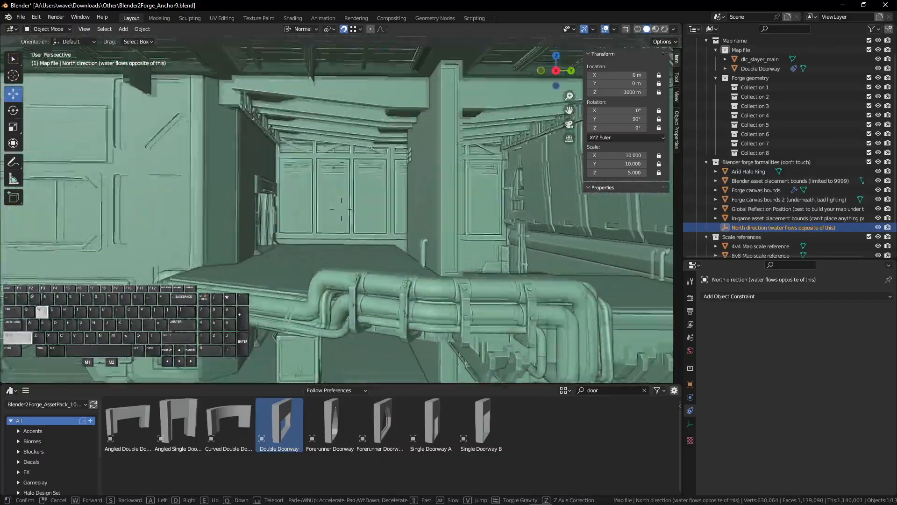
key("s")
key("shift+w")
key("s")
key("d")
key("shift+d")
key("a")
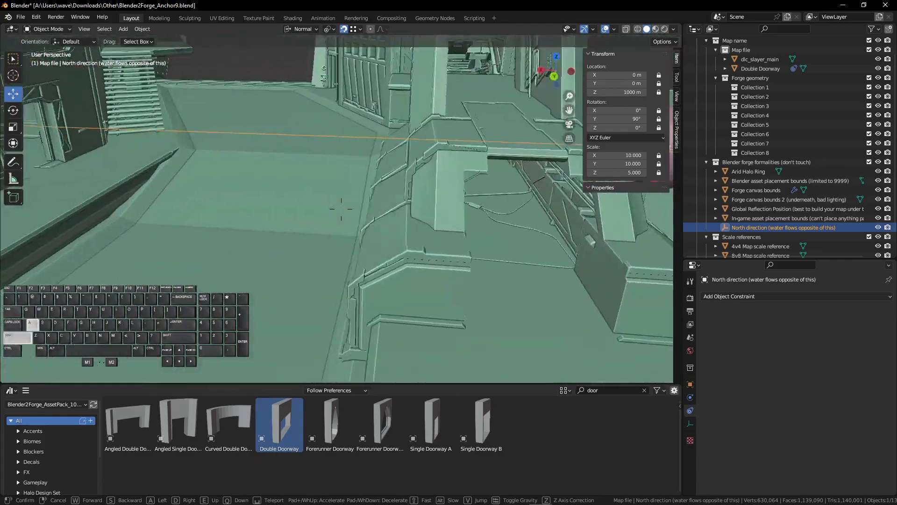
key("shift+s")
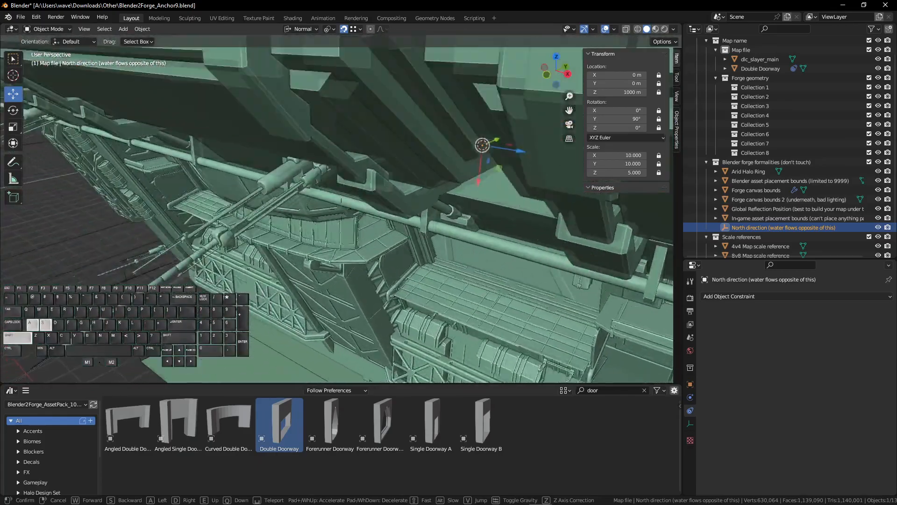
left_click(342, 209)
Try rotating the dlc_slayer_main map geometry and undo the rotation
left_click(341, 208)
key("shift+grave")
key("shift+s")
left_click(341, 209)
key("shift+space")
key("r")
mouse_move(316, 210)
left_mouse_down("ctrl")
mouse_move(347, 200)
mouse_move(320, 204)
left_mouse_up("ctrl")
key("ctrl+z")
Return to the map's interior and make Collection 1 under Forge geometry the active collection
key("shift+grave")
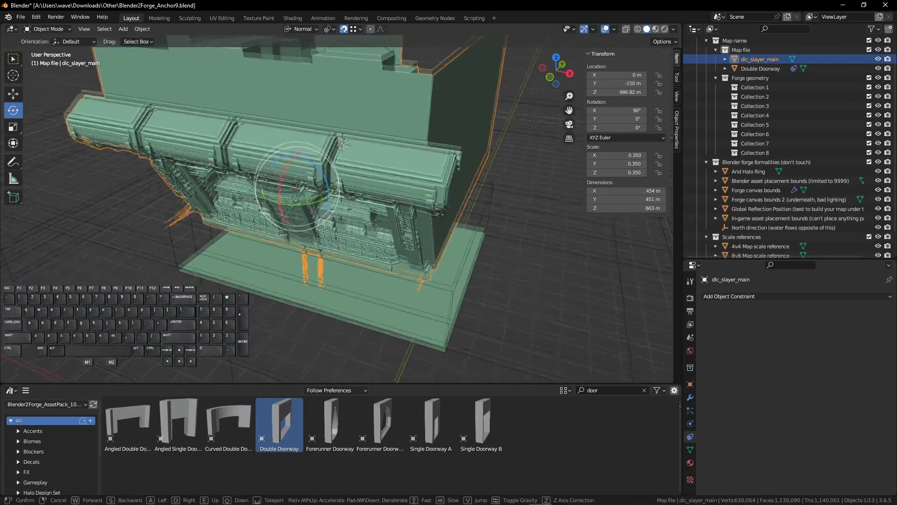
key("shift+w")
key("shift+d")
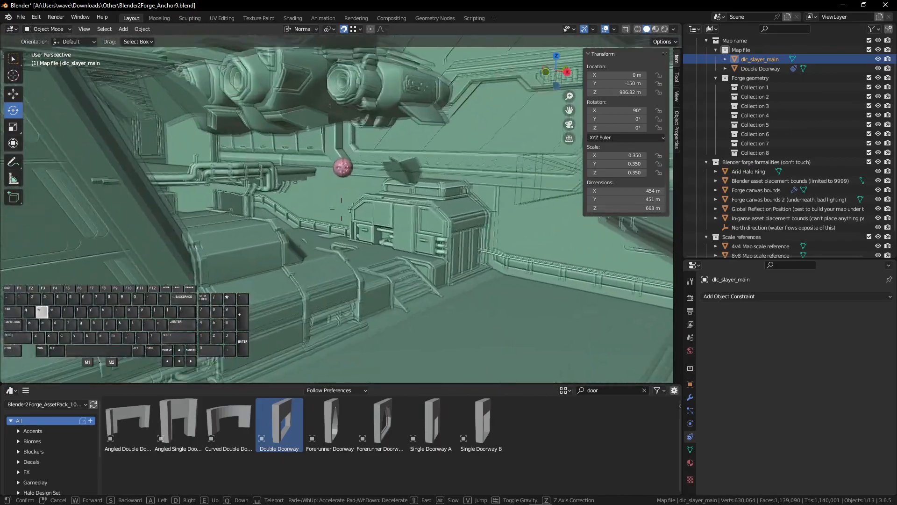
left_click(342, 209)
key("shift+space")
key("g")
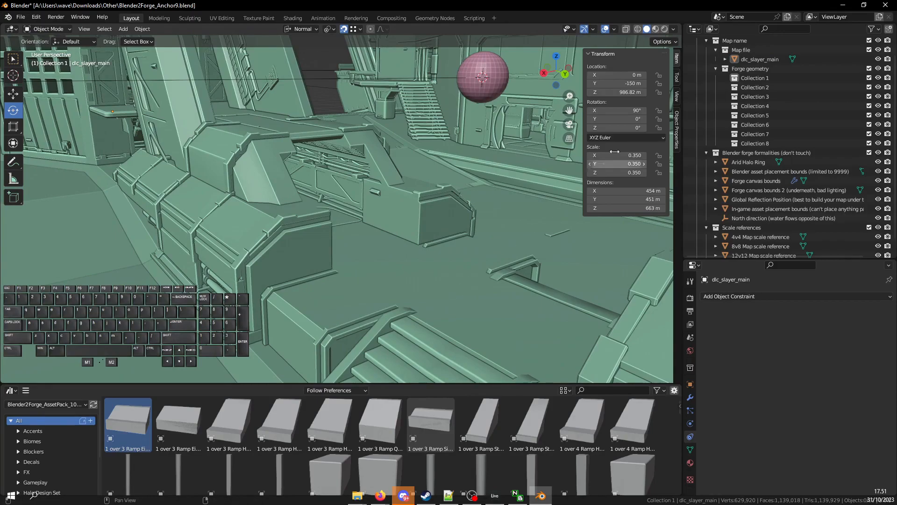
left_click(761, 78)
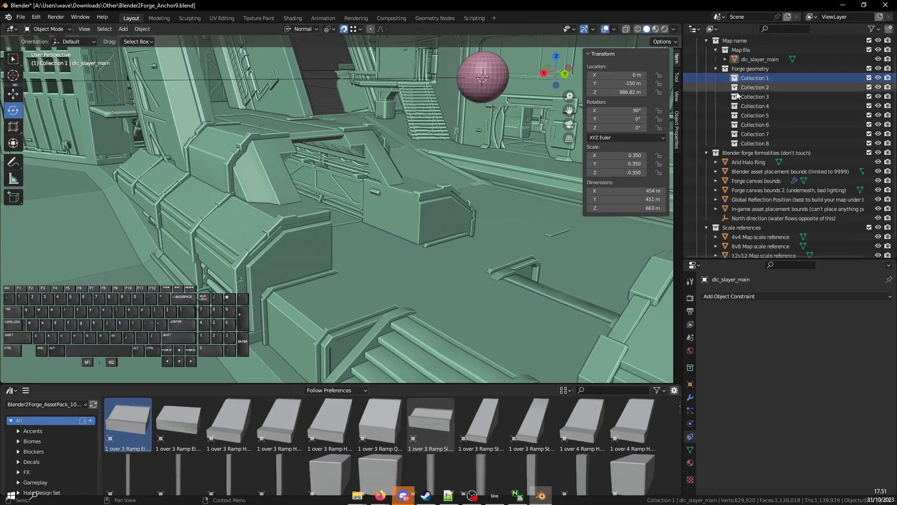
Examine the central structure below the Global Reflection Position sphere and its surrounding floor and crates from several angles
key("shift+grave")
key("w")
key("d")
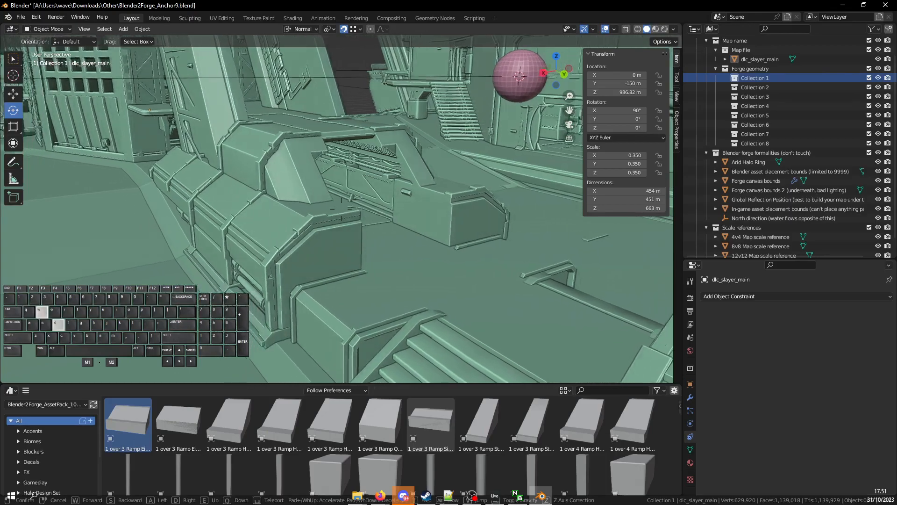
key("s")
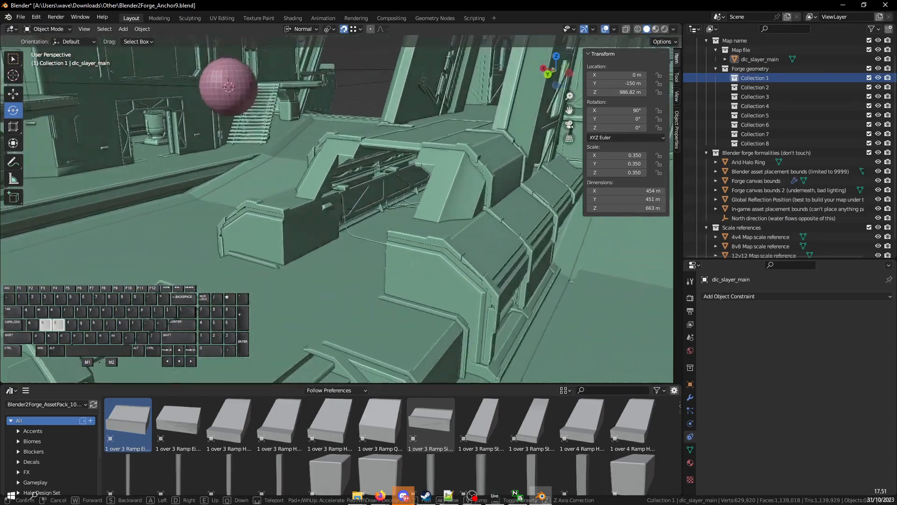
key("w")
key("shift+a")
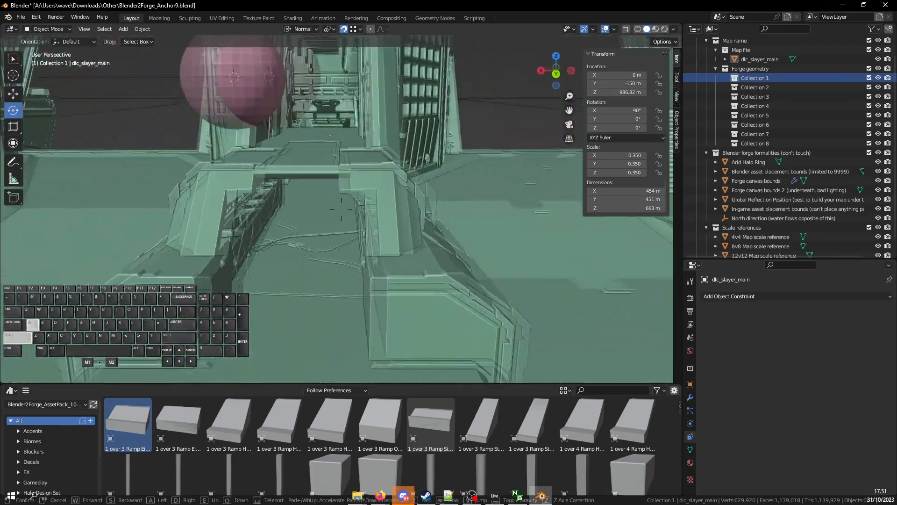
key("w")
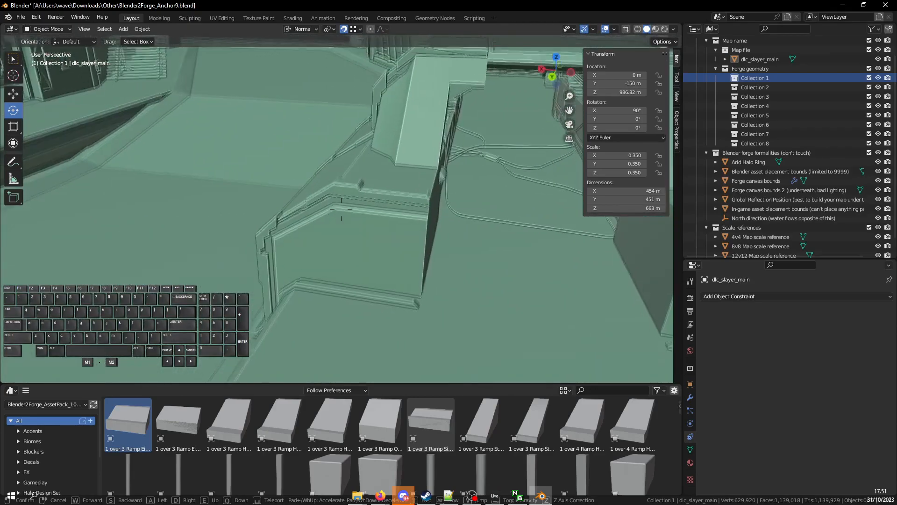
key("a")
key("shift+s")
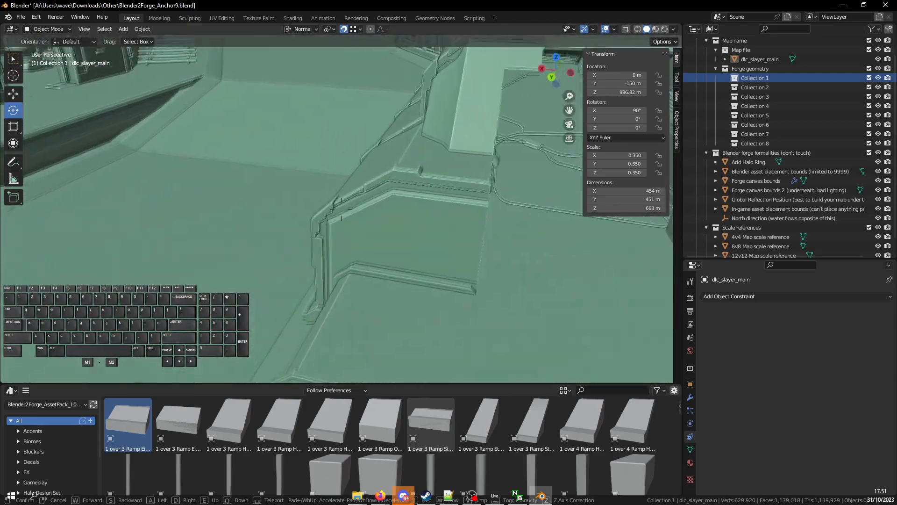
key("d")
key("w")
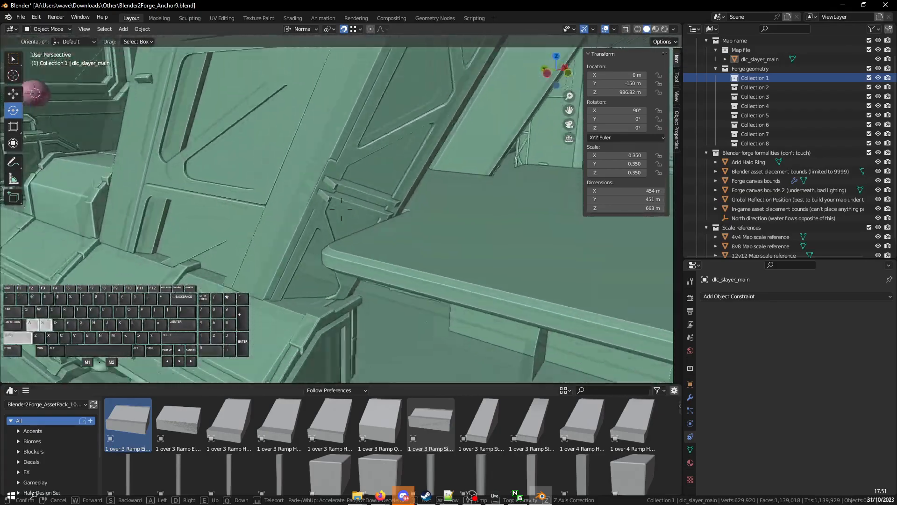
key("a")
key("shift+s")
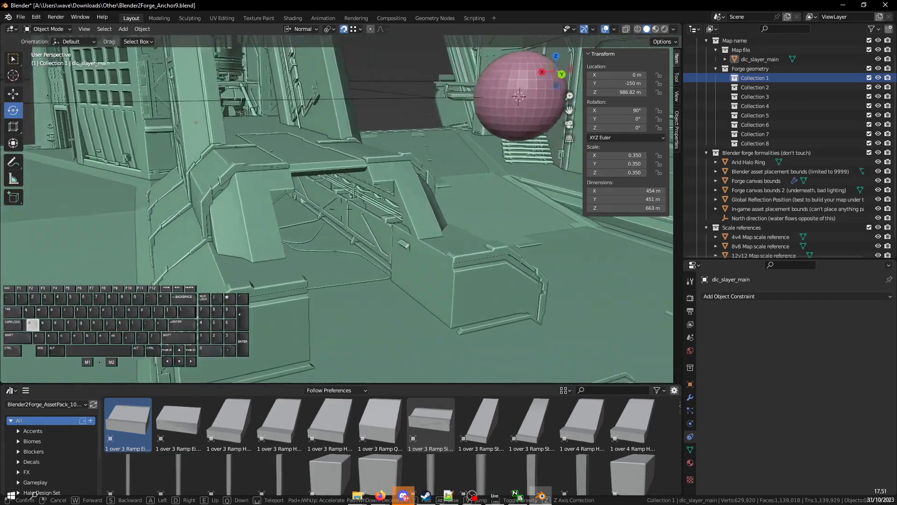
left_click(341, 209)
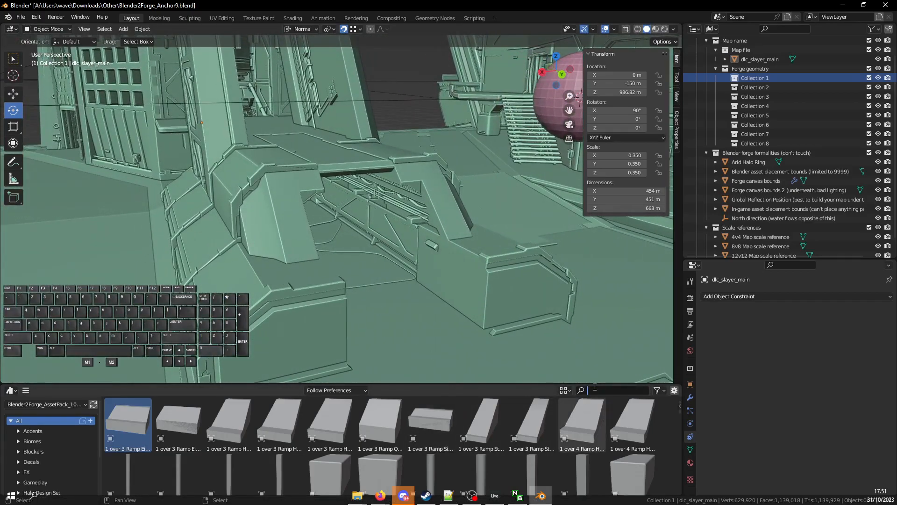
Filter the asset library for "flo" and bring the end of the central structure into view for placement
type("flo")
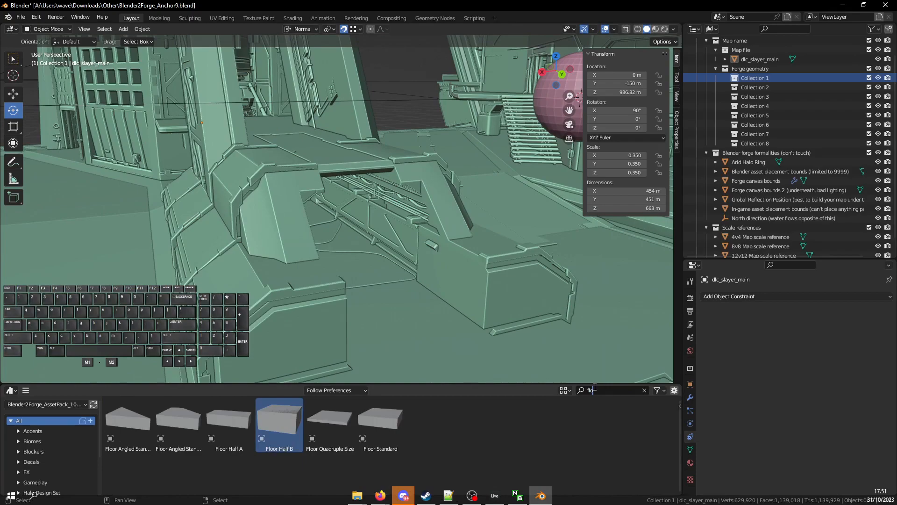
key("Return")
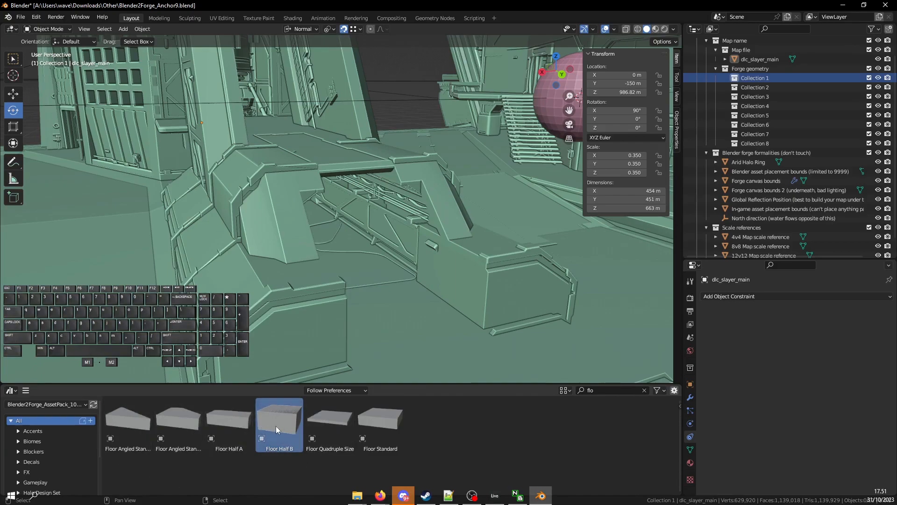
key("shift+grave")
key("d")
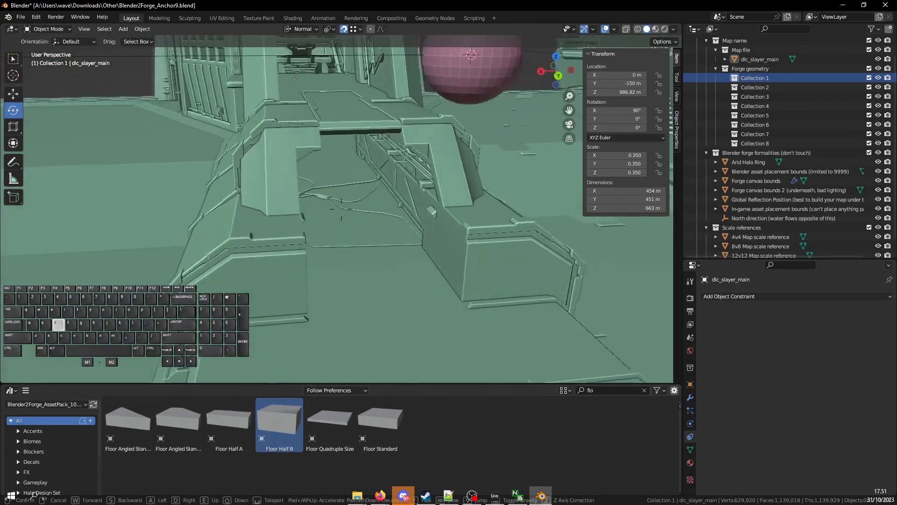
left_click(341, 209)
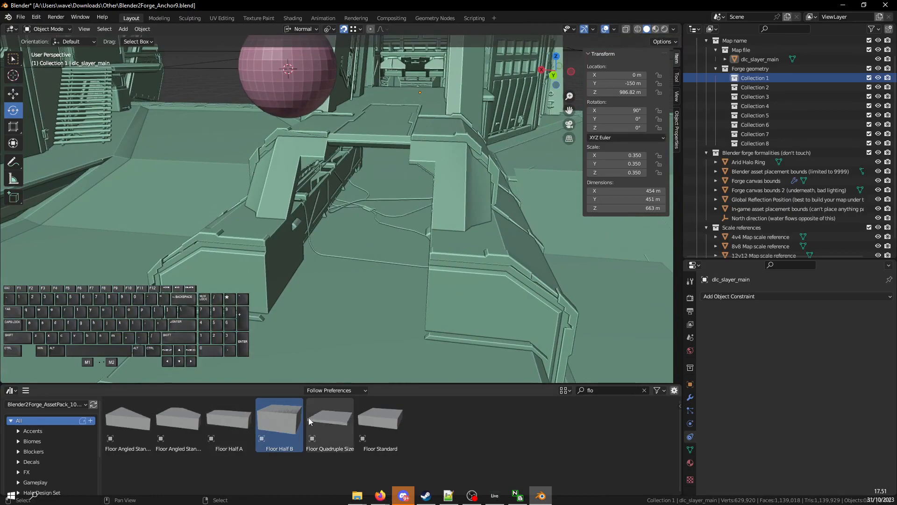
middle_click_drag(362, 345, 408, 334)
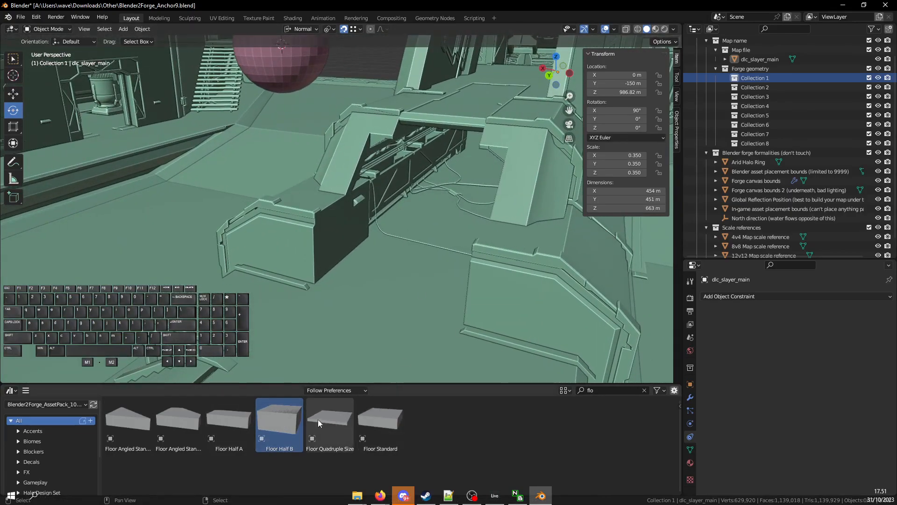
Place a Floor Half B block on the ground between the two end crates of the central structure
left_click_drag(280, 429, 383, 307)
key("shift+grave")
key("d")
key("s")
left_click(341, 209)
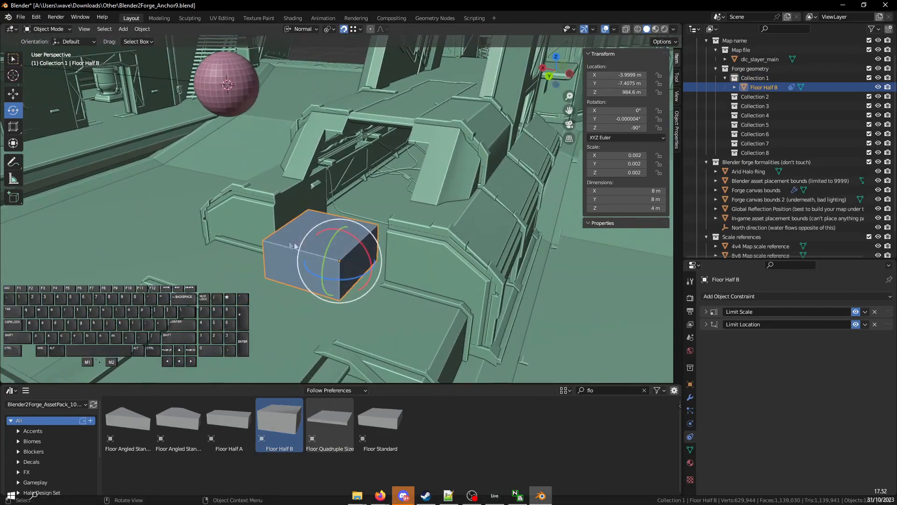
Move the Floor Half B block along its local X axis to about Y -9.04 m
key("ctrl+w")
key("shift+grave")
key("d")
key("s")
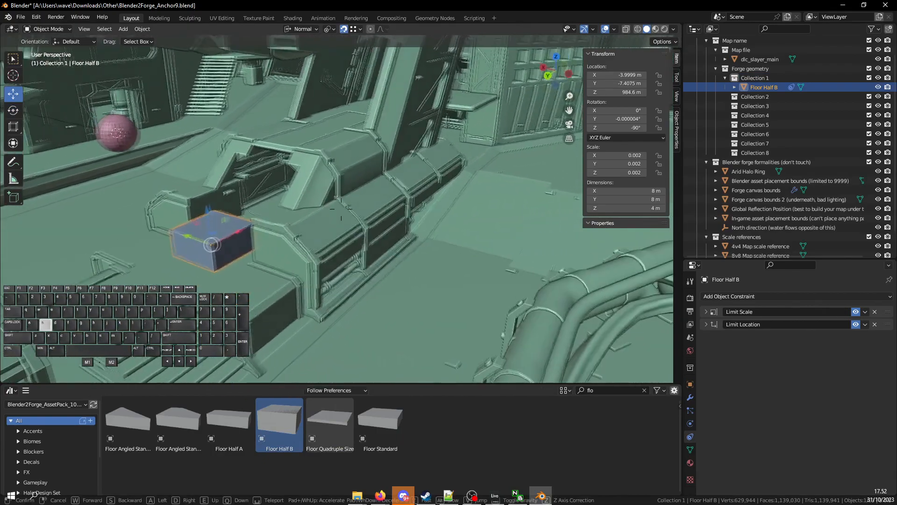
left_click(341, 209)
mouse_move(281, 235)
left_mouse_down()
mouse_move(316, 221)
mouse_move(290, 227)
left_mouse_up()
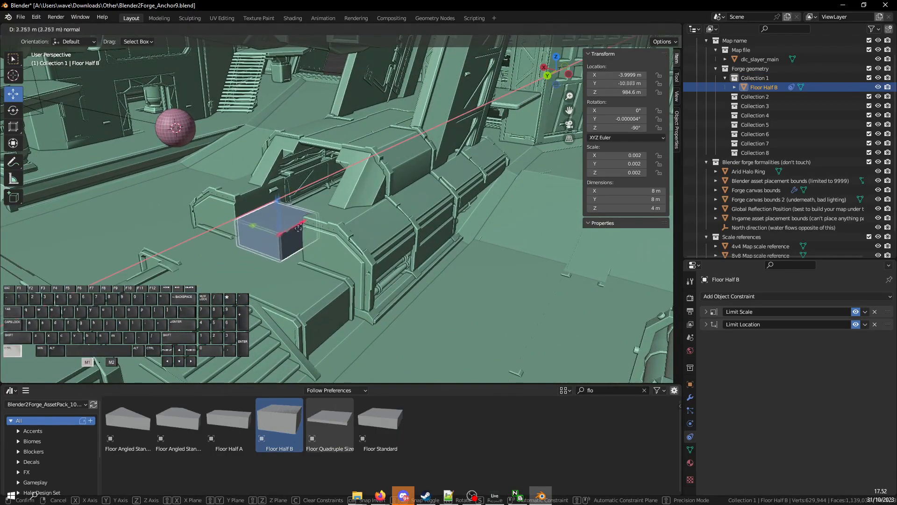
key("shift+grave")
left_click(301, 233)
Place a Floor Standard block and a Floor Quadruple Size block around the central structure
left_click(380, 421)
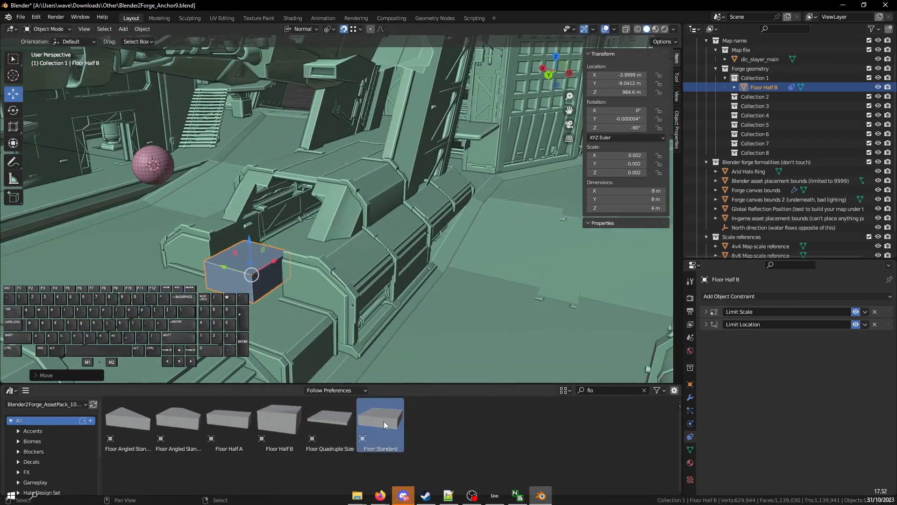
left_click_drag(307, 261, 330, 250)
left_click_drag(329, 421, 320, 277)
left_click_drag(327, 185, 333, 173)
key("shift+grave")
key("a")
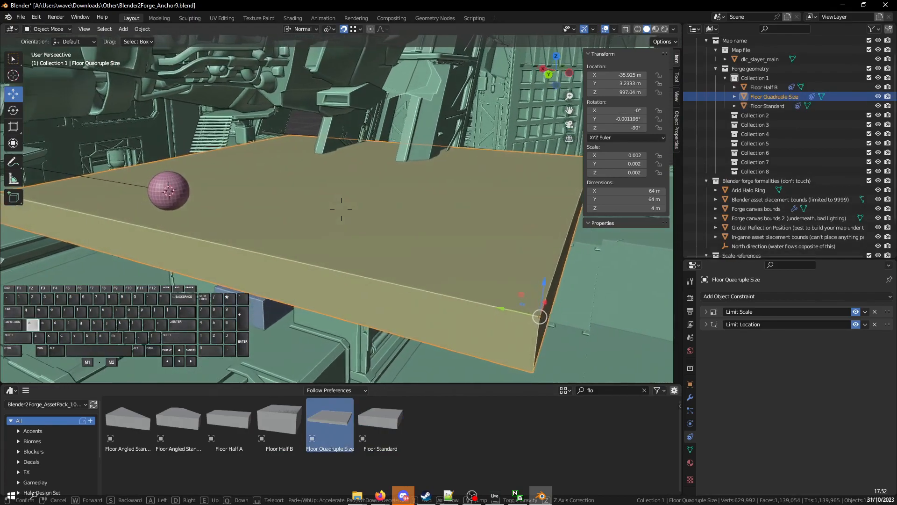
left_click(334, 171)
Try scaling the Floor Quadruple Size block, and delete it along with the Floor Standard block
key("s")
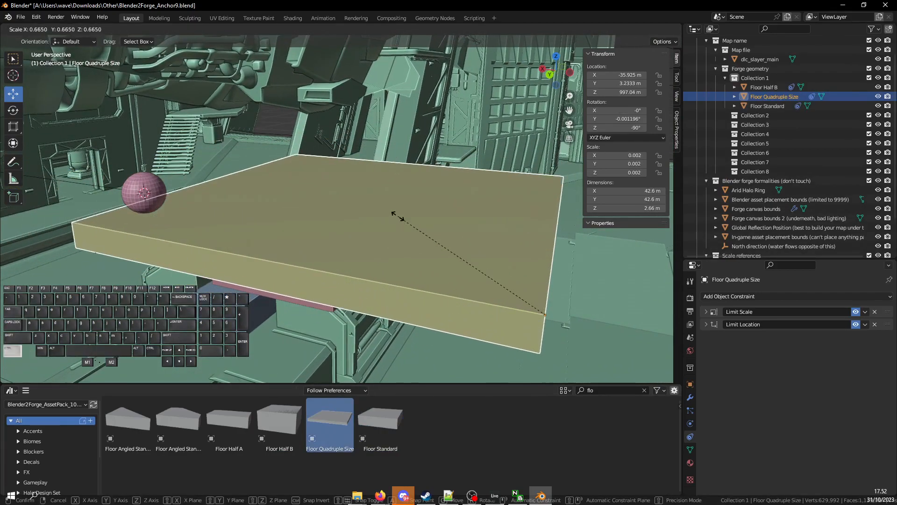
left_click(511, 311)
left_click_drag(508, 308, 308, 209, "ctrl")
key("r")
key("Delete")
left_click(313, 277)
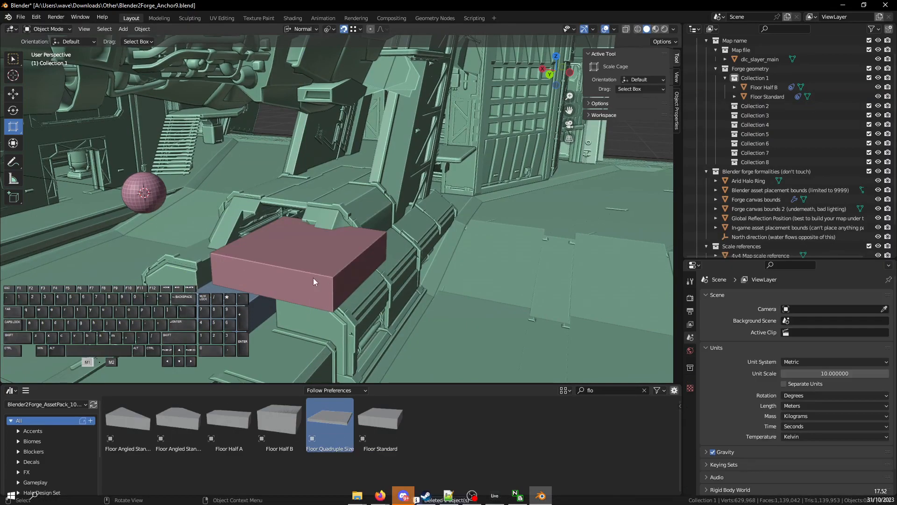
Move the Floor Half B block sideways to about X 5.69 m at the neighbouring end crate and delete it
key("shift+grave")
key("w")
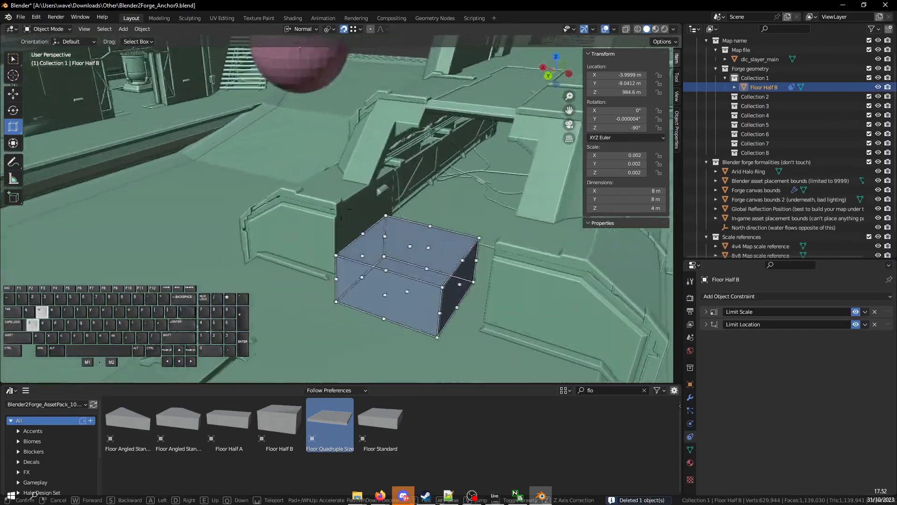
left_click(341, 208)
key("w")
middle_click_drag(259, 300, 295, 298)
left_click_drag(397, 301, 225, 261, "ctrl")
key("shift+grave")
key("w")
key("d")
left_click(225, 262)
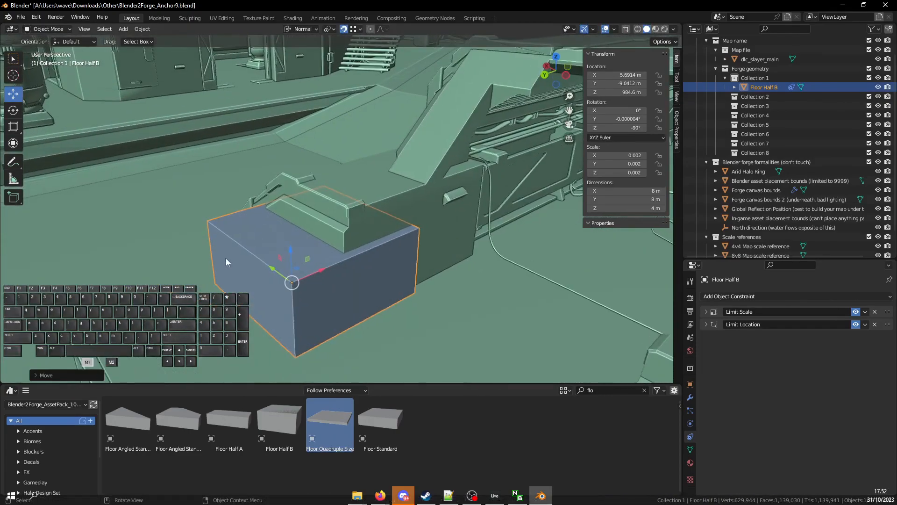
key("Delete")
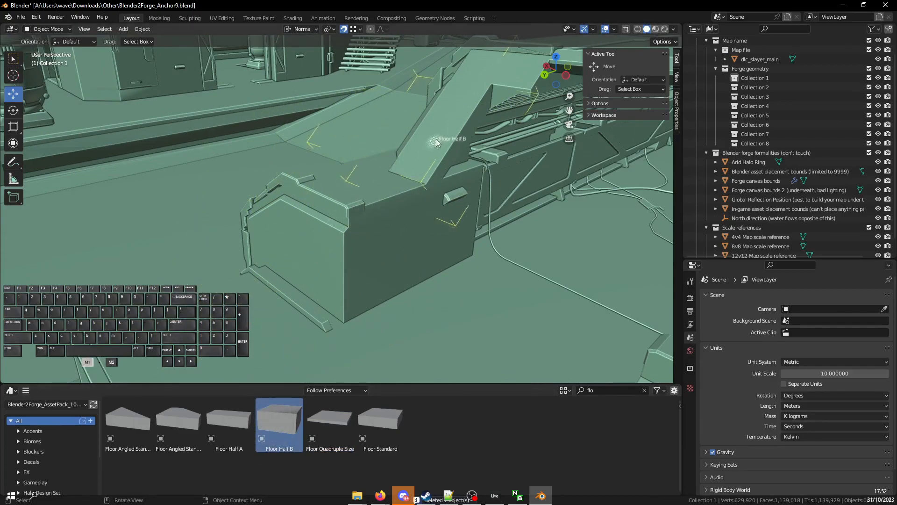
Place a Floor Half B block on the sloped support above the end crate
left_click_drag(434, 141, 440, 134)
key("shift+grave")
key("s")
left_click(364, 320)
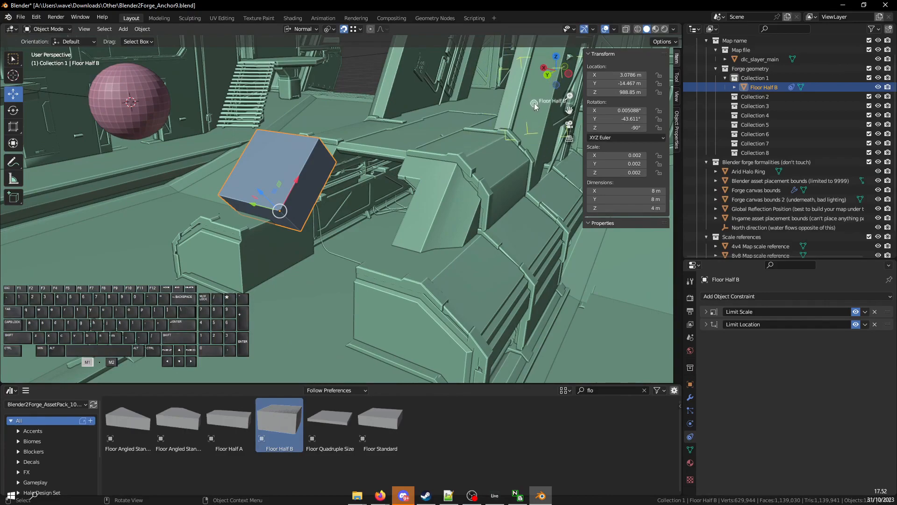
Place another Floor Half B block on the central structure and delete both floor blocks
left_click_drag(448, 299, 392, 252)
key("Delete")
left_click(296, 174)
key("shift+grave")
key("w")
left_click(294, 169)
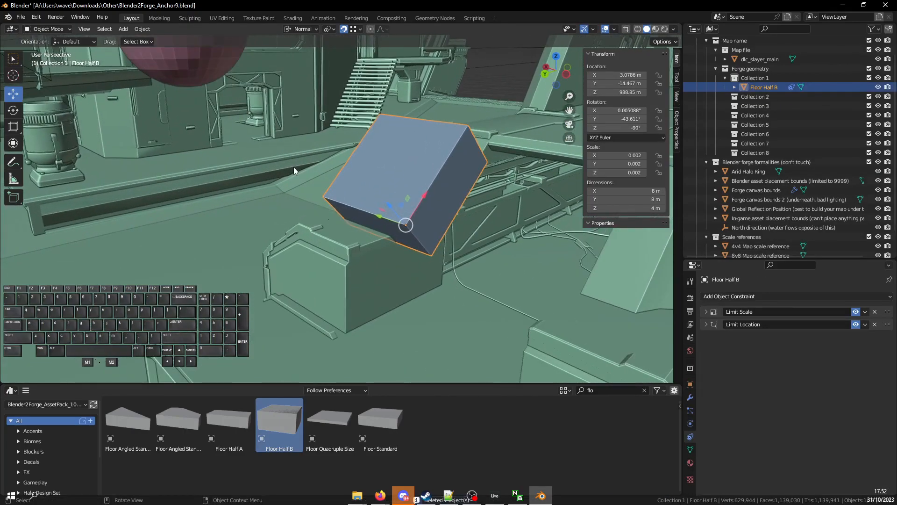
key("Delete")
Place a new Floor Half B block at the end crate and rotate it upright with Z at -180°
left_click_drag(313, 296, 256, 296)
key("r")
left_click_drag(293, 260, 292, 164, "ctrl")
Move the Floor Half B block with snapping over the end crate to about X 13.58, Y -13.21, Z 986.06 m
key("w")
key("shift+grave")
key("w")
key("d")
key("a")
left_click(341, 209)
left_click_drag(251, 178, 388, 159, "ctrl")
key("shift+grave")
key("s")
key("a")
key("d")
left_click(399, 161)
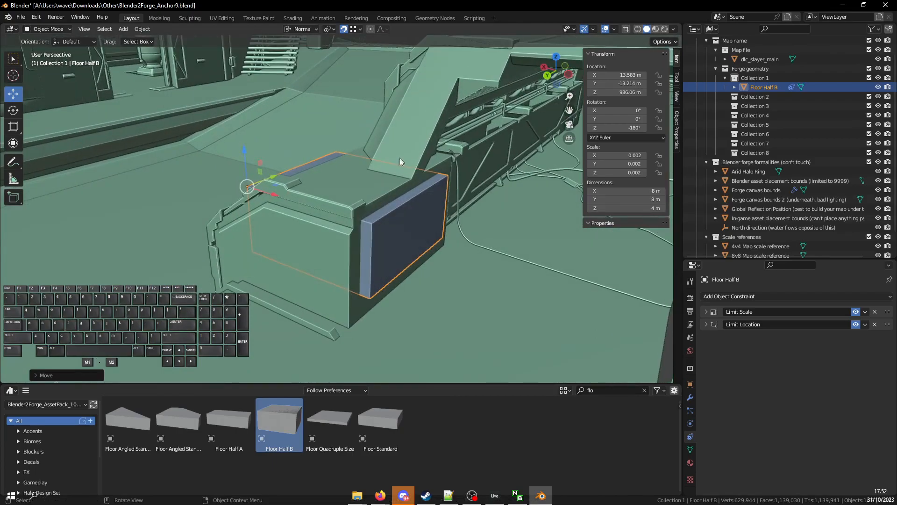
Resize the Floor Half B block to about 8 × 8.88 × 5.46 m to fit the crate, and open the snapping options
key("s")
left_click_drag(303, 239, 353, 322)
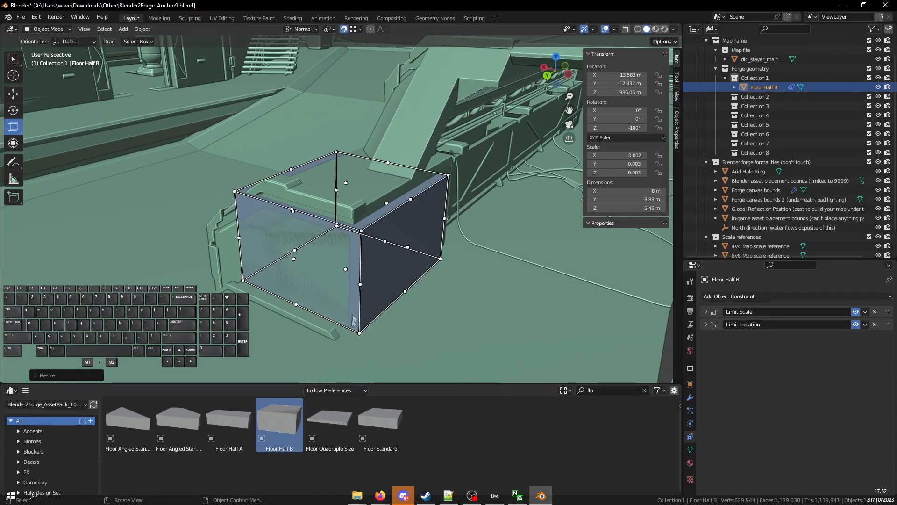
left_click(360, 29)
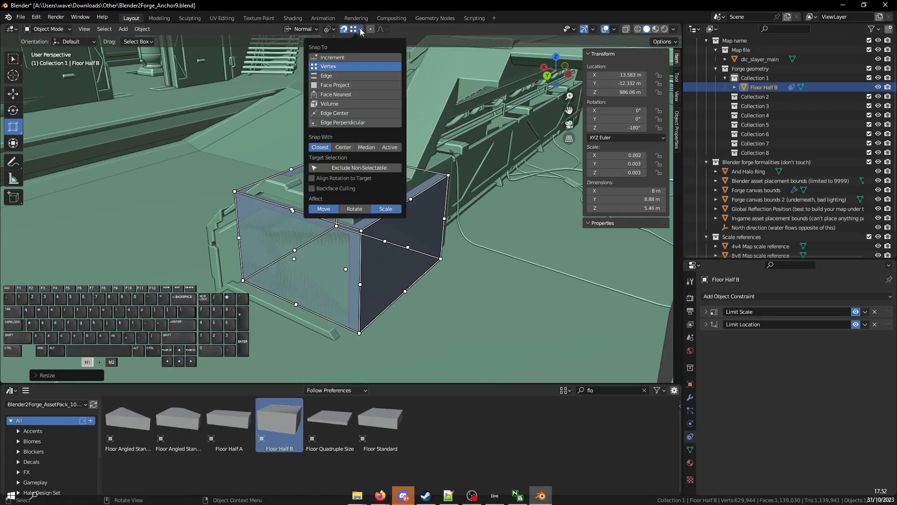
Set snapping to Face Project and narrow the Floor Half B block to about 7.39 m along X
left_click(332, 85)
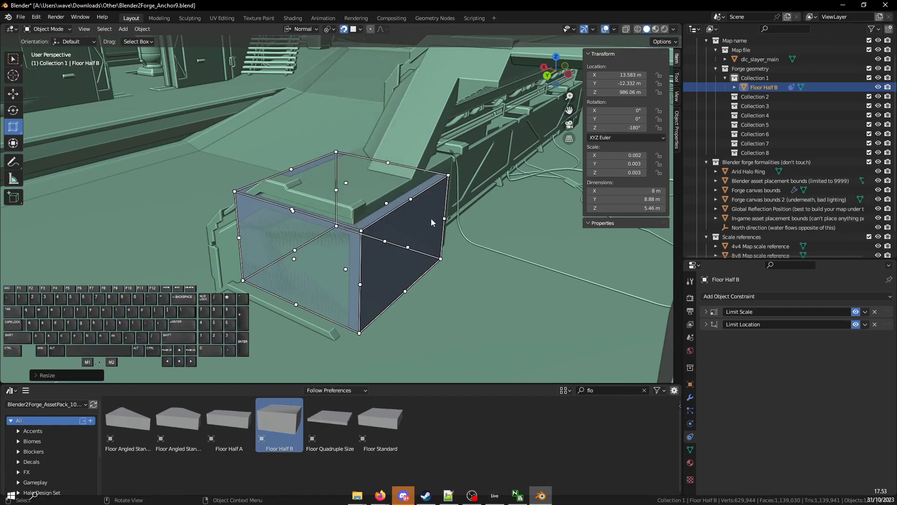
left_click_drag(411, 245, 379, 249)
key("shift+f")
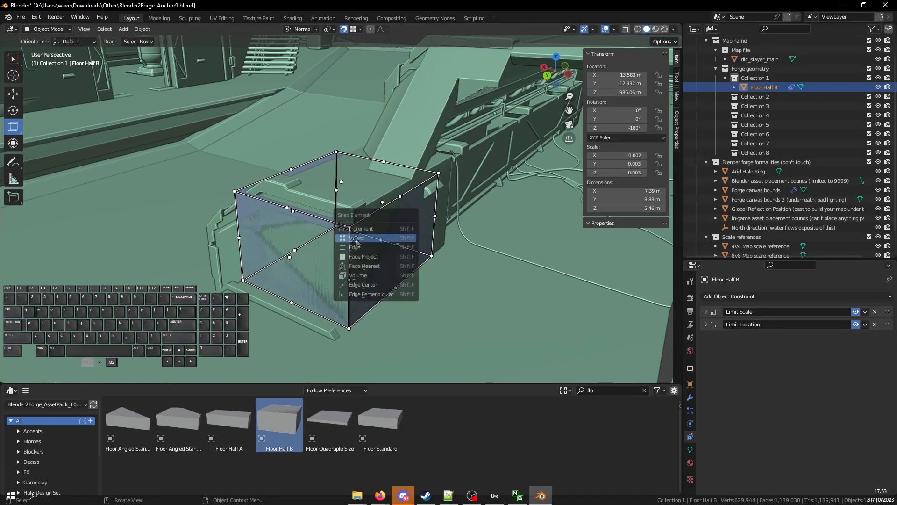
left_click(359, 257)
left_click_drag(349, 235, 353, 229)
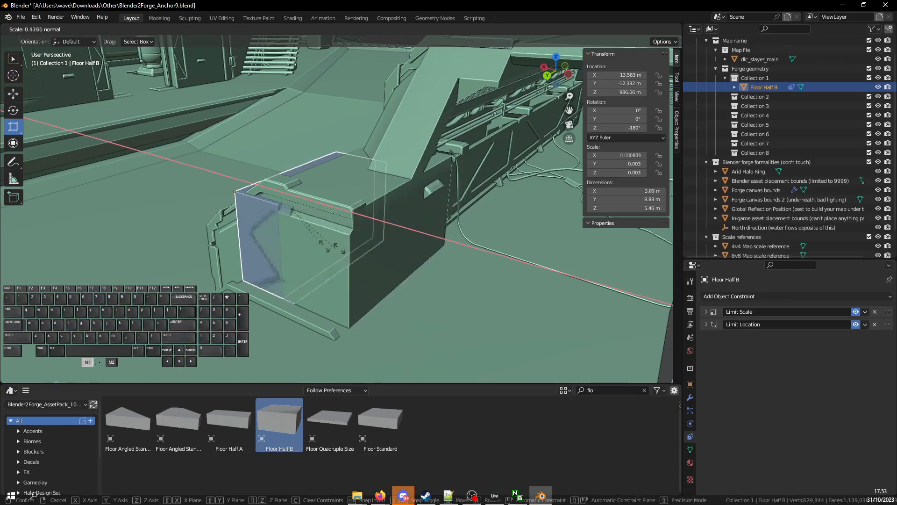
left_click_drag(350, 234, 349, 234)
Raise the top of the Floor Half B block to a height of about 6.05 m using Face Project snapping
middle_click_drag(349, 234, 391, 206)
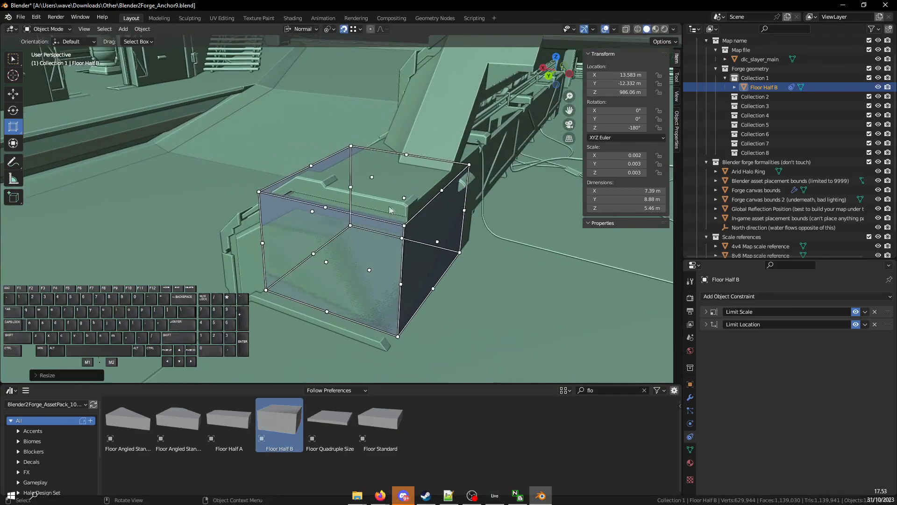
key("shift+f")
left_click_drag(373, 177, 377, 171)
middle_click_drag(400, 276, 334, 237)
left_click_drag(319, 229, 396, 295)
middle_click_drag(396, 295, 318, 221)
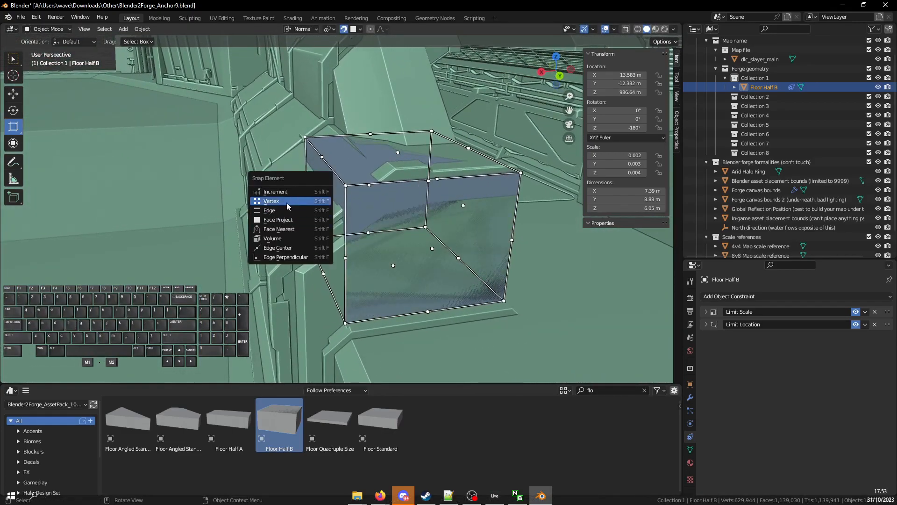
Switch snapping to Vertex and narrow the Floor Half B block to about 5.45 m along X at the crate's edge
left_click_drag(327, 211, 400, 185)
mouse_move(294, 251)
right_mouse_down()
mouse_move(337, 209)
mouse_move(300, 242)
right_mouse_up()
key("w")
left_click_drag(363, 281, 374, 277)
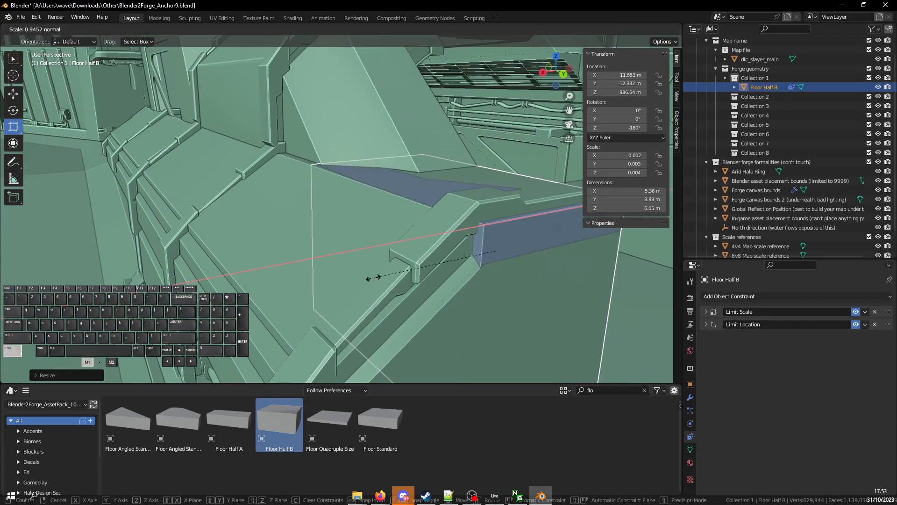
left_click_drag(455, 254, 489, 260)
key("d")
right_click_drag(489, 260, 364, 280)
key("w")
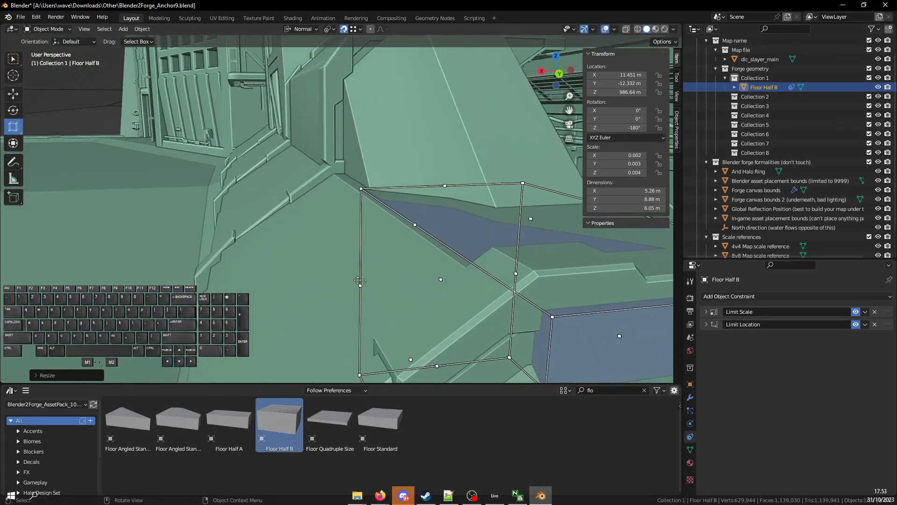
left_click_drag(361, 189, 334, 175)
key("s")
right_click_drag(334, 176, 410, 359)
key("d")
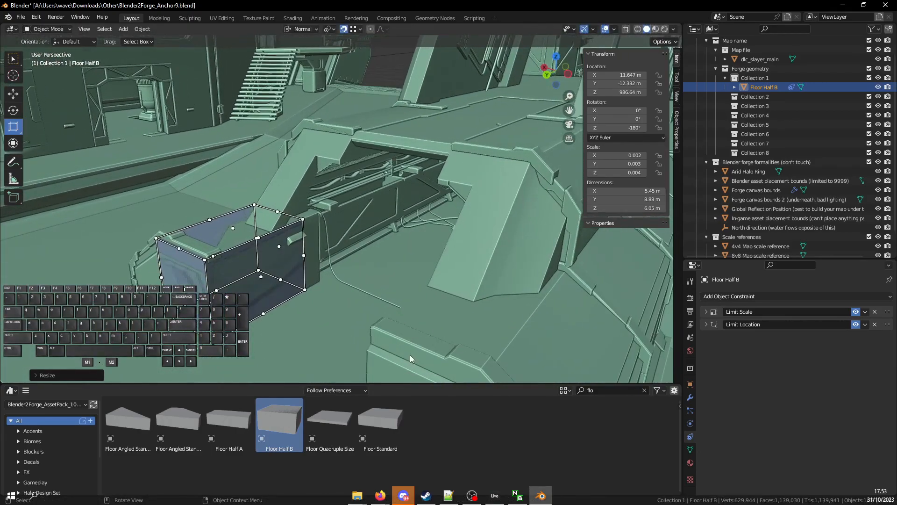
Extend the Floor Half B block to about 53 m along Y with Face Project snapping, up to the structure's far end
key("shift+grave")
key("w")
key("d")
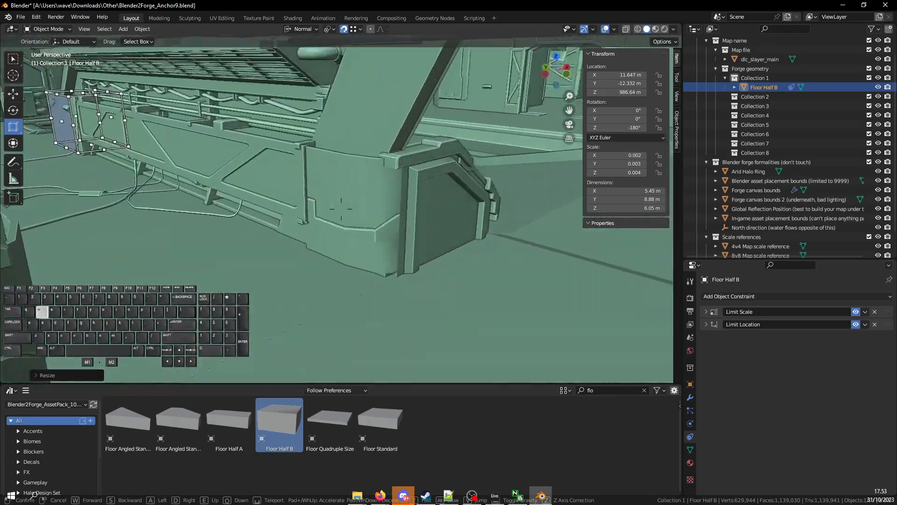
left_click(341, 209)
key("shift+f")
left_click(386, 374)
left_click_drag(170, 132, 514, 206)
key("shift+grave")
key("shift+a")
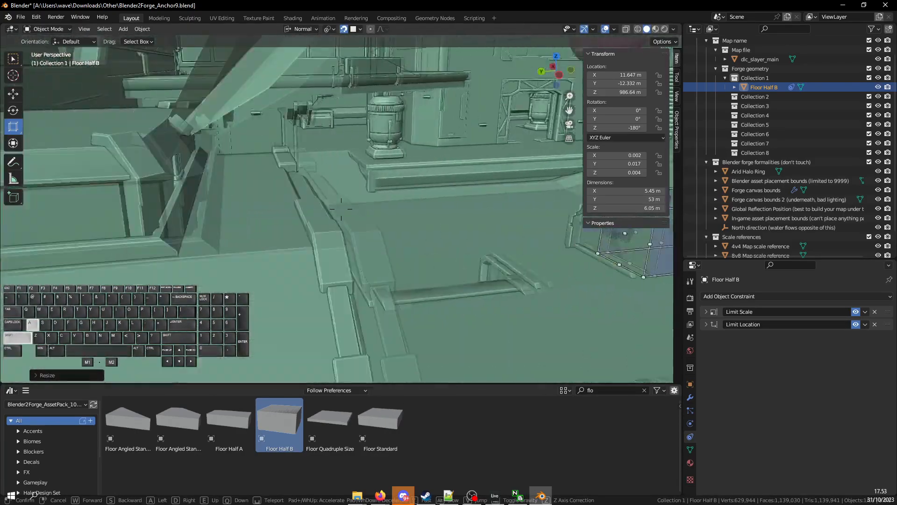
left_click(341, 209)
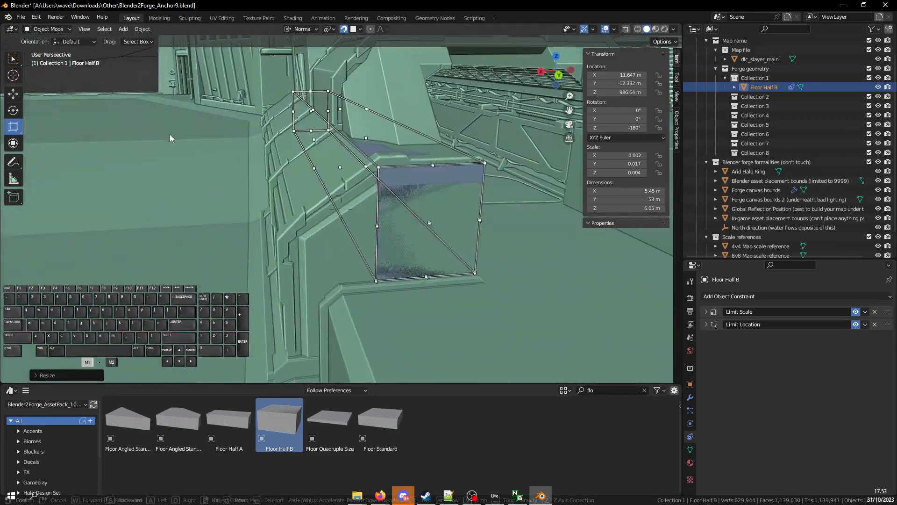
Duplicate the long Floor Half B block and vertex-snap the copy alongside it at about X 17.1 m
key("ctrl+w")
key("w")
left_click(337, 209)
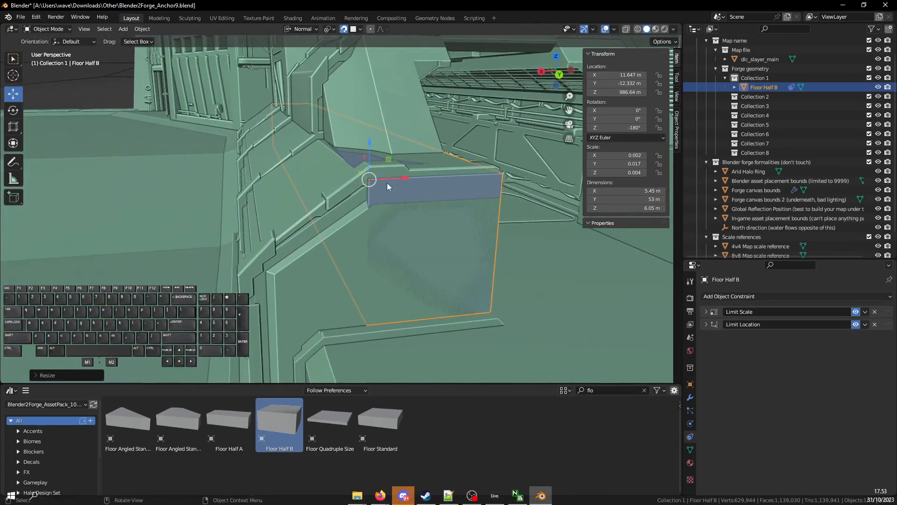
key("shift+d")
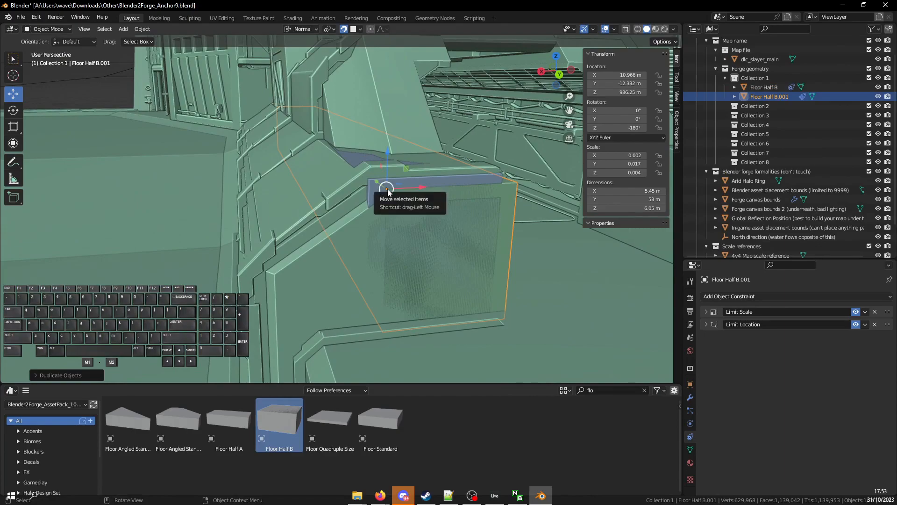
key("ctrl+shift+Tab")
left_click(346, 173)
mouse_move(377, 186)
left_mouse_down()
mouse_move(369, 178)
mouse_move(395, 179)
mouse_move(211, 192)
mouse_move(373, 180)
left_mouse_up()
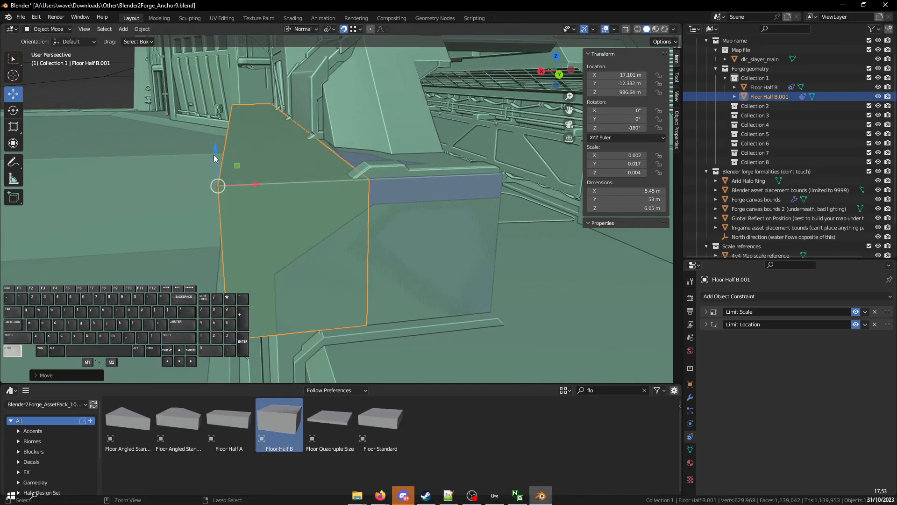
Lower the duplicated block to about Z 983.14 m and narrow it to about 3.61 m along X
left_click_drag(218, 195, 220, 197, "ctrl")
left_click(253, 196)
left_click_drag(212, 152, 274, 274, "ctrl")
key("a")
right_click_drag(274, 274, 269, 243)
key("r")
left_click_drag(252, 164, 382, 240)
key("q")
right_click_drag(382, 240, 253, 163)
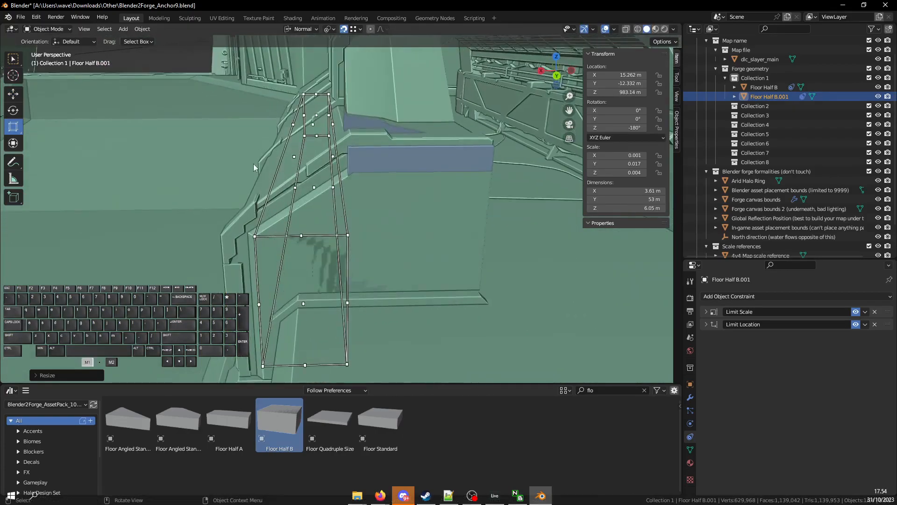
Hide the dlc_slayer_main map mesh to check how the two blocks meet, and show it again
left_click(878, 59)
key("a")
mouse_move(389, 194)
right_mouse_down()
mouse_move(374, 201)
mouse_move(389, 194)
right_mouse_up()
left_click(389, 194)
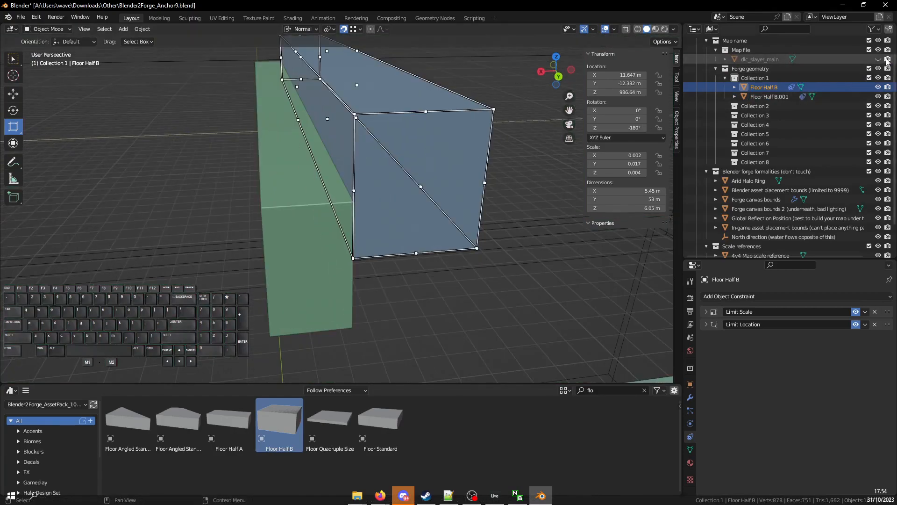
left_click(878, 59)
key("a")
mouse_move(389, 206)
right_mouse_down()
mouse_move(374, 201)
mouse_move(389, 206)
right_mouse_up()
Extend the bottom of the duplicated Floor Half B block to a height of about 8.76 m with Face Project snapping
left_click(422, 186)
left_click(421, 186)
left_click(428, 172)
key("a")
right_click_drag(428, 173, 392, 203)
key("shift+f")
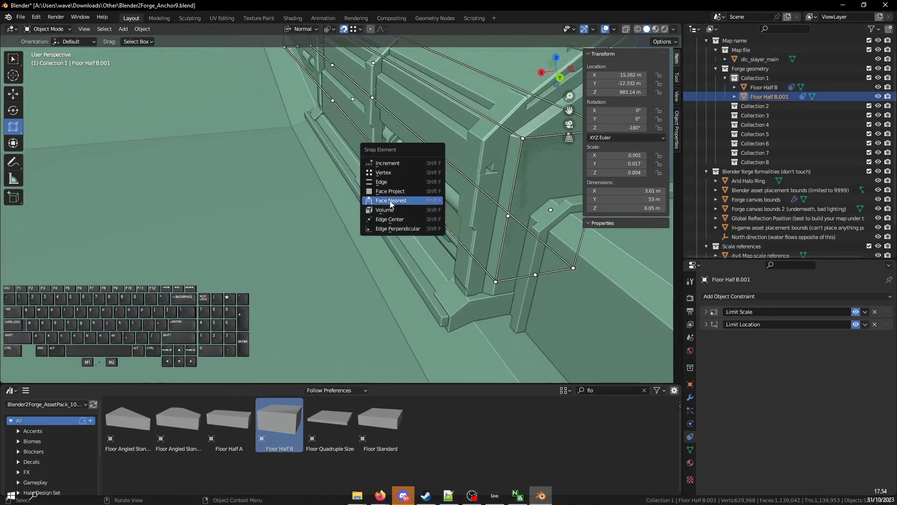
left_click(395, 191)
left_click_drag(353, 100, 306, 133)
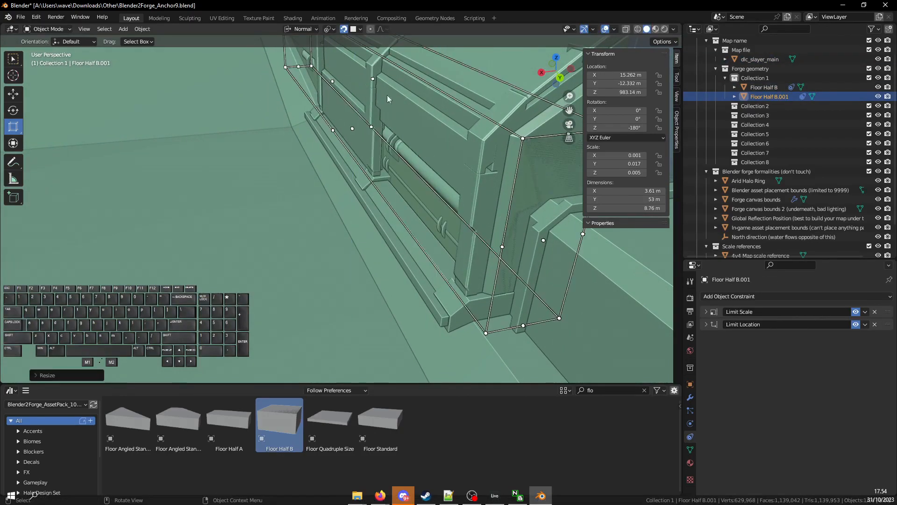
Hide the dlc_slayer_main map mesh, set snapping to Vertex and select the original Floor Half B block for scaling
left_click(877, 60)
key("d")
right_click_drag(507, 157, 495, 161)
right_click_drag(380, 162, 363, 169)
key("shift+f")
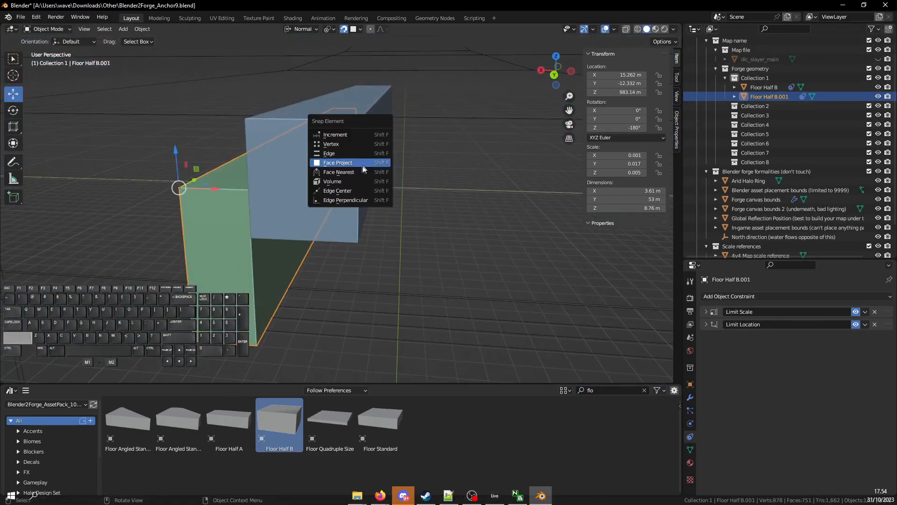
left_click(336, 145)
left_click(328, 160)
key("r")
Try to stretch the original Floor Half B block down to the lower block's bottom corner
left_click_drag(349, 153, 269, 311)
left_click_drag(257, 341, 262, 327)
key("ctrl+z")
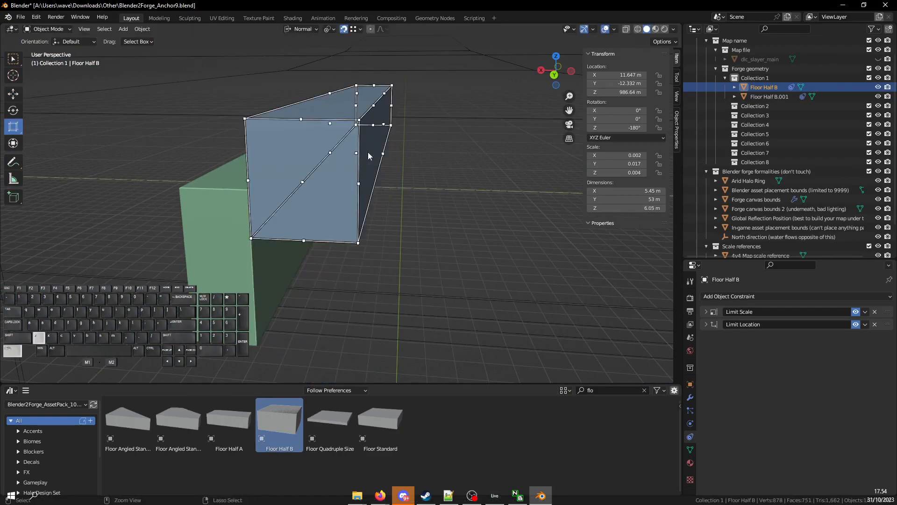
Stretch the original Floor Half B block down to the neighbouring block's bottom corner, about 12.3 m high
left_click_drag(353, 155, 350, 171)
left_click_drag(265, 336, 263, 341)
right_click_drag(262, 341, 367, 140)
key("q")
key("s")
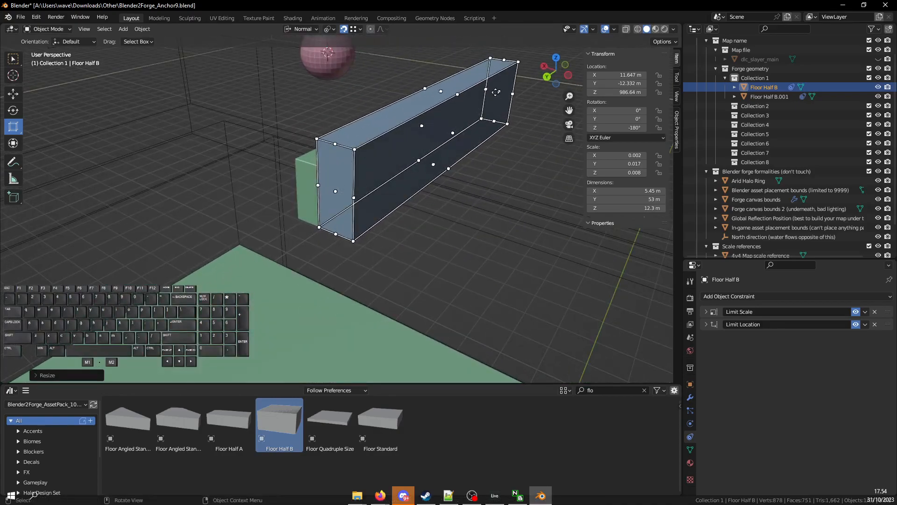
Try resizing the original Floor Half B block from its long side twice and undo each change
right_click_drag(496, 92, 495, 93)
left_click_drag(459, 107, 354, 198)
key("ctrl+z")
mouse_move(442, 159)
left_mouse_down()
mouse_move(350, 189)
mouse_move(442, 160)
left_mouse_up()
key("ctrl+z")
right_click_drag(443, 160, 418, 200)
Place a Floor Angled Standard A block on the lower block and snap it to X 11.647, Y -12.332, Z 983.14 m
key("w")
key("a")
mouse_move(144, 430)
left_mouse_down()
mouse_move(296, 305)
mouse_move(127, 433)
left_mouse_up()
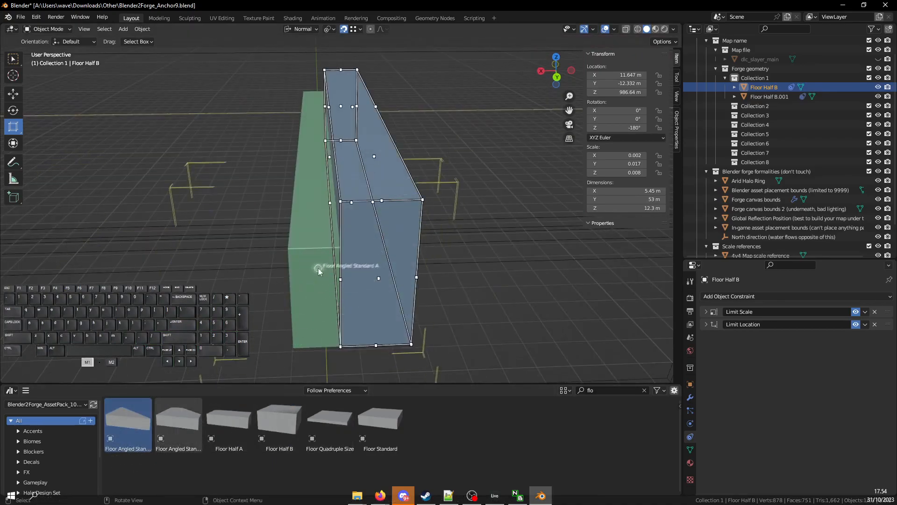
left_click_drag(319, 268, 320, 265)
key("q")
key("s")
left_click(320, 265)
left_click_drag(403, 291, 404, 217, "ctrl")
key("s")
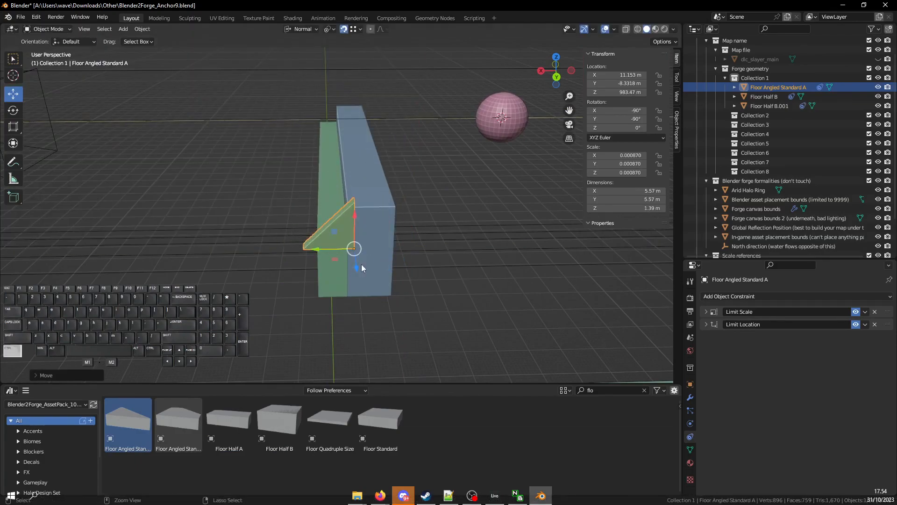
middle_click_drag(346, 228, 316, 230)
Resize the Floor Angled Standard A block to about 3.51 × 3.61 × 53 m, filling the step between the two blocks
key("ctrl+r")
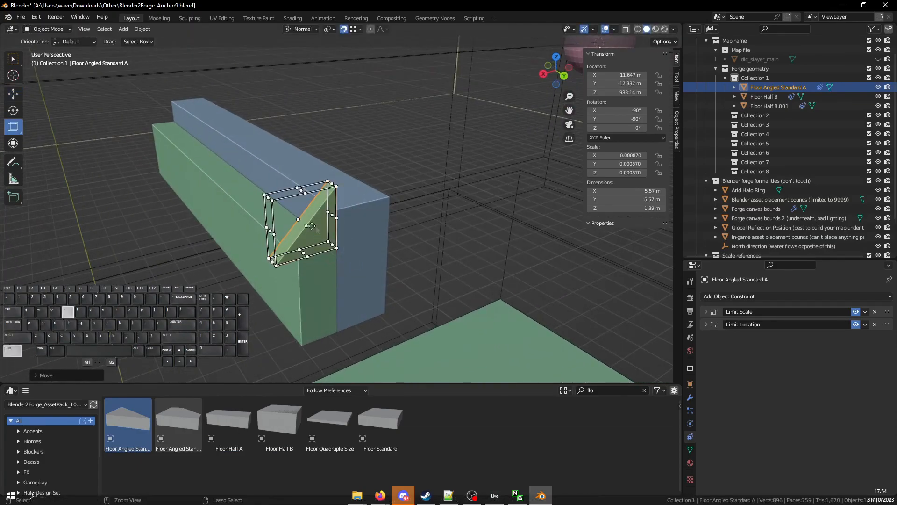
left_click_drag(299, 218, 317, 223)
left_click_drag(226, 142, 330, 209)
mouse_move(180, 158)
left_mouse_down()
mouse_move(200, 172)
mouse_move(186, 161)
left_mouse_up()
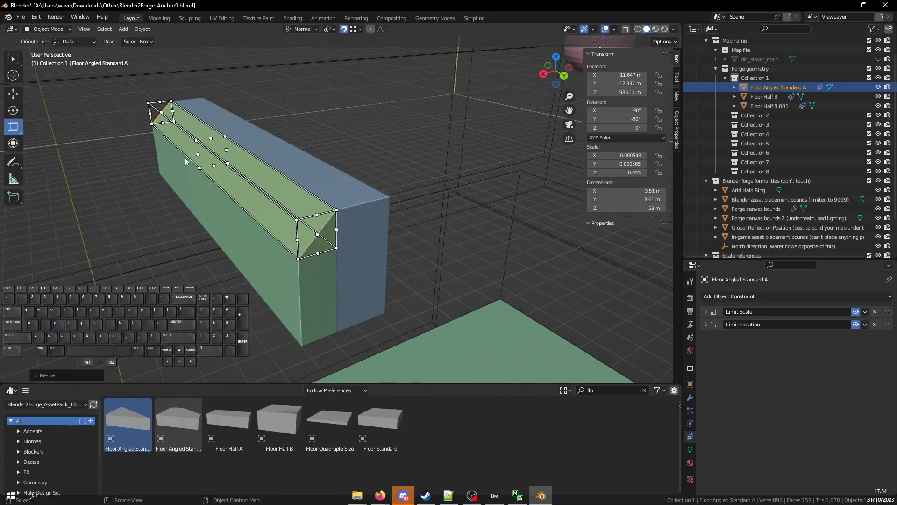
Show the map mesh and place a second Floor Angled Standard A block over the structure's sloped support
left_click(879, 59)
key("shift+grave")
key("w")
key("d")
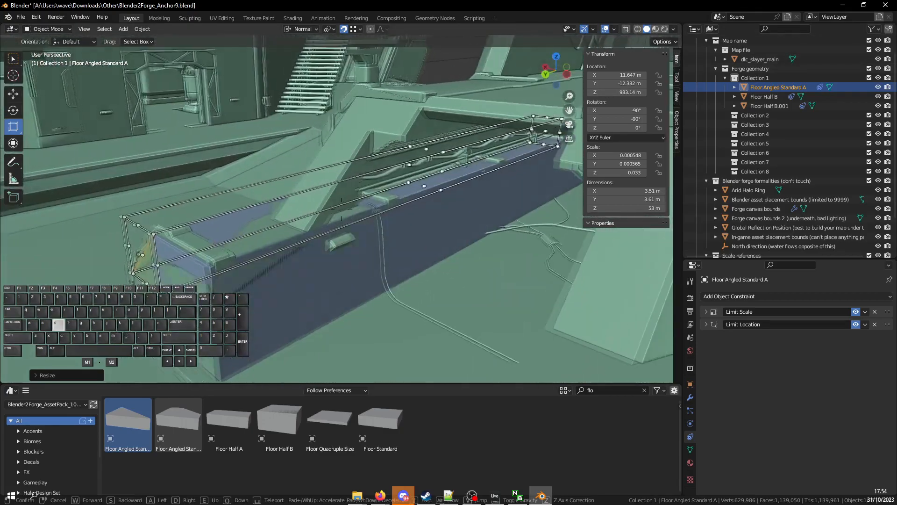
left_click(341, 208)
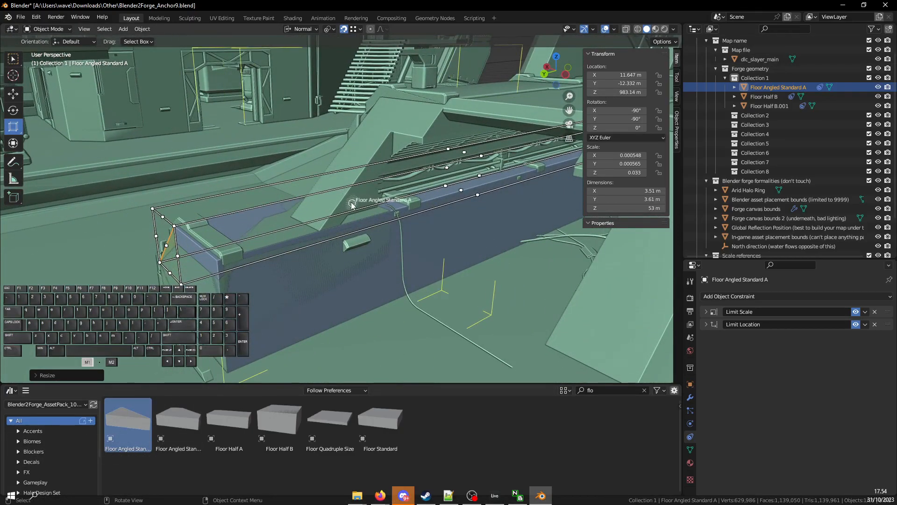
left_click_drag(352, 203, 351, 202)
scroll(351, 202, "down", 4)
left_click_drag(285, 184, 395, 214)
key("w")
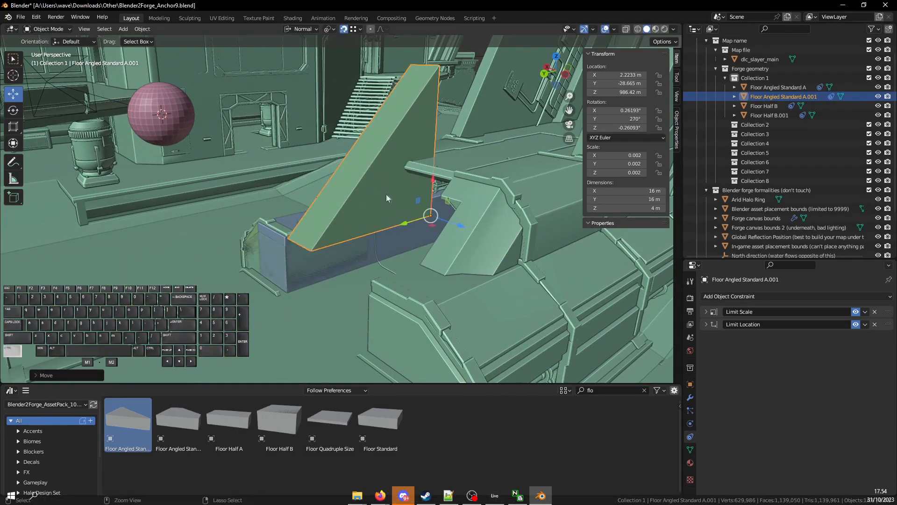
Scale the second angled block to 7.4 × 7.4 × 1.85 m and move it onto the support at about X 6.22, Y -25.36, Z 986.64 m
key("s")
right_click_drag(342, 209, 329, 224)
key("w")
left_click_drag(470, 220, 408, 200, "ctrl")
right_click_drag(341, 209, 374, 209)
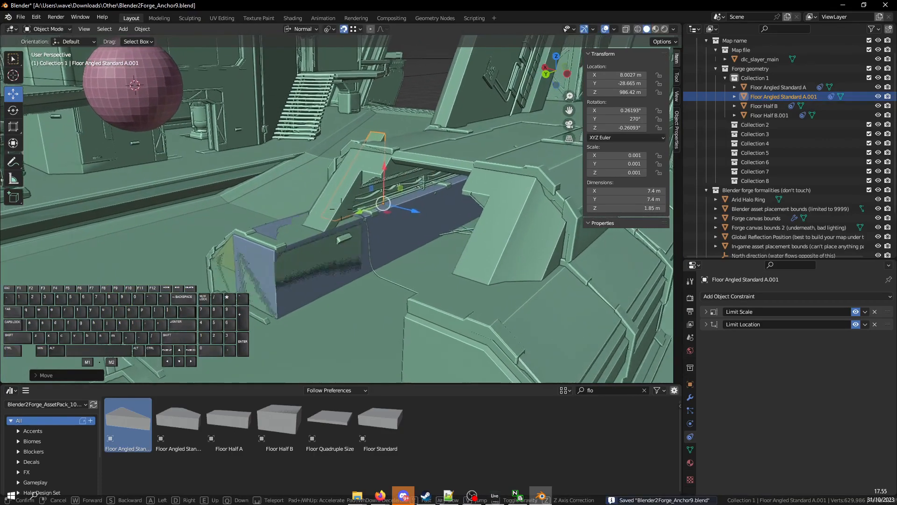
key("w")
left_click_drag(387, 213, 323, 251, "ctrl")
Resize the second angled block to about 6.81 m along Y to match the support's back edge
key("shift+grave")
key("w")
key("s")
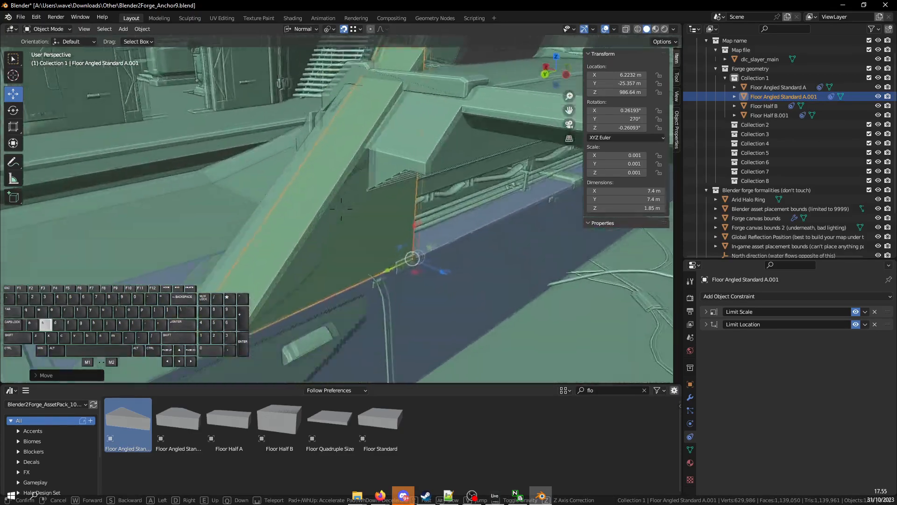
left_click(342, 208)
key("shift+grave")
key("w")
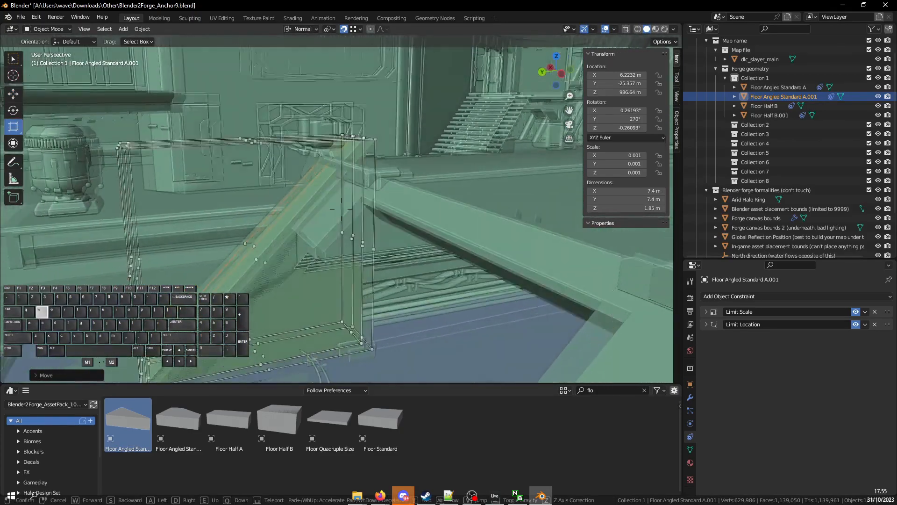
left_click(352, 234)
left_click_drag(350, 252, 378, 178)
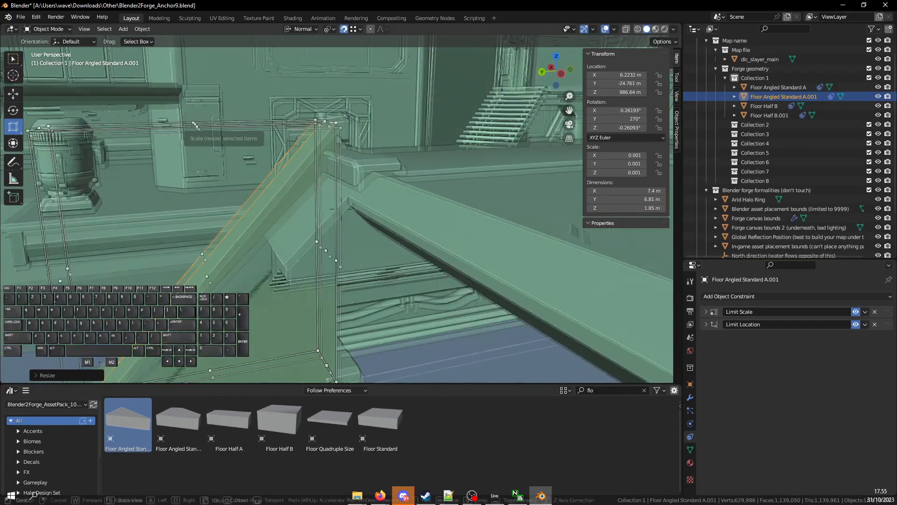
Resize the second angled block to about 6.49 m along X and 2.74 m along Z to fit the support
key("shift+grave")
key("s")
key("a")
left_click(199, 129)
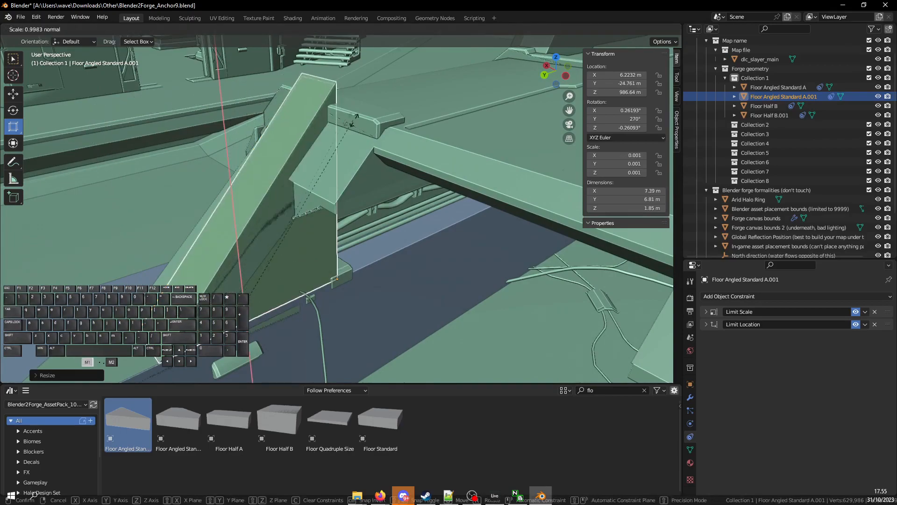
left_click_drag(389, 126, 386, 131)
key("shift+grave")
key("a")
key("s")
left_click(301, 149)
left_click_drag(408, 172, 427, 335)
Hide the dlc_slayer_main map mesh to work on the placed blocks alone
key("shift+grave")
key("d")
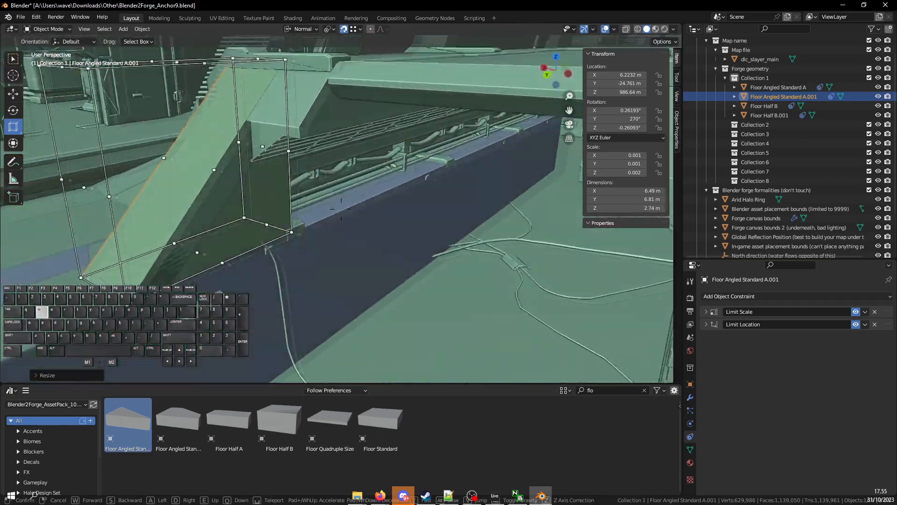
left_click(413, 175)
left_click(877, 60)
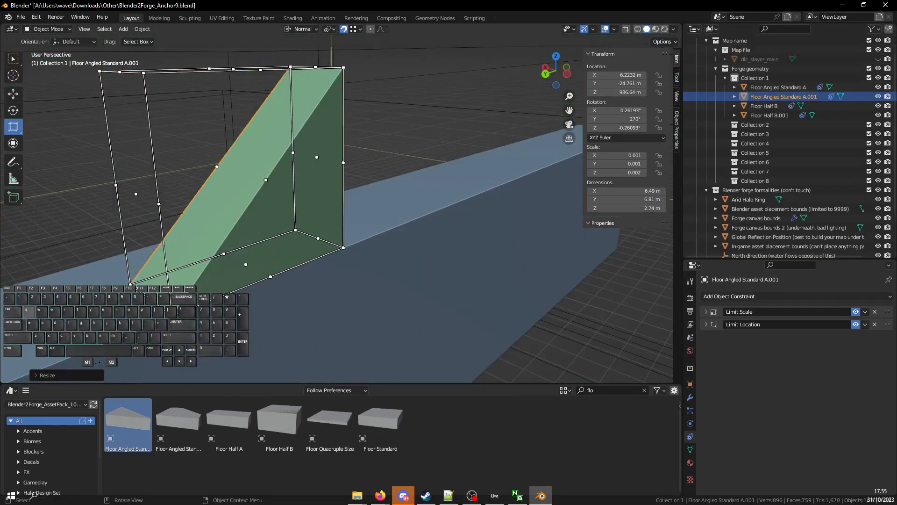
key("shift+grave")
left_click_drag(399, 209, 264, 248)
left_click_drag(424, 153, 246, 283)
key("shift+grave")
key("shift+d")
left_click(341, 209)
Duplicate the long Floor Half B block and snap the copy to the ramp's top at X 11.647, Y -24.761, Z 993.13 m
left_click(379, 257)
key("shift+grave")
key("s")
left_click(380, 256)
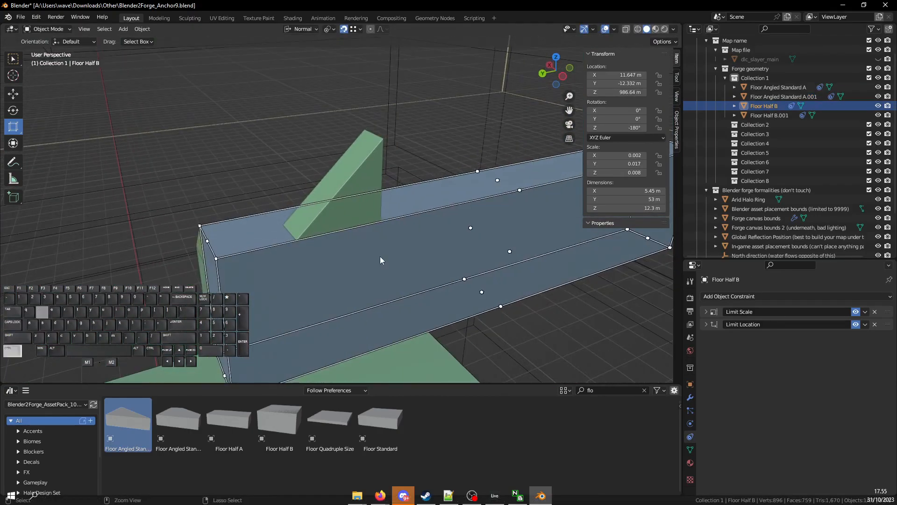
key("shift+d")
left_click(382, 140)
Scale the duplicated Floor Half B block down to about 24.5 m along Y and 5.68 m along Z
key("shift+grave")
key("q")
key("a")
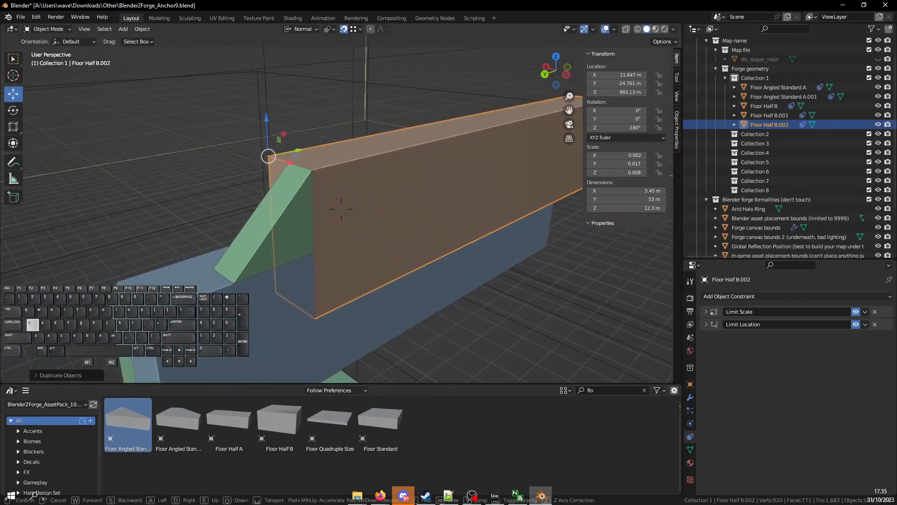
left_click(341, 209)
key("s")
left_click_drag(400, 169, 373, 194)
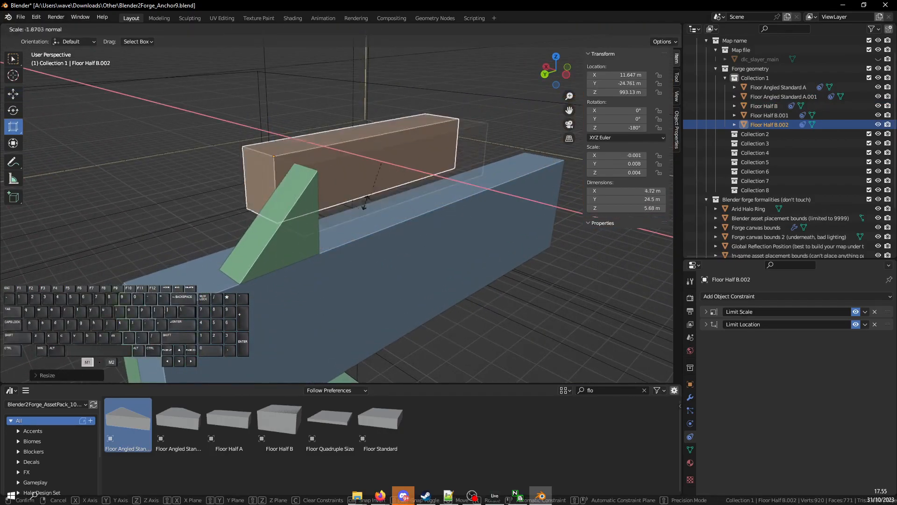
left_click_drag(320, 251, 320, 251)
Extend the duplicated block's height to about 6.49 m so its underside meets the long block below
key("shift+grave")
key("a")
left_click(401, 172)
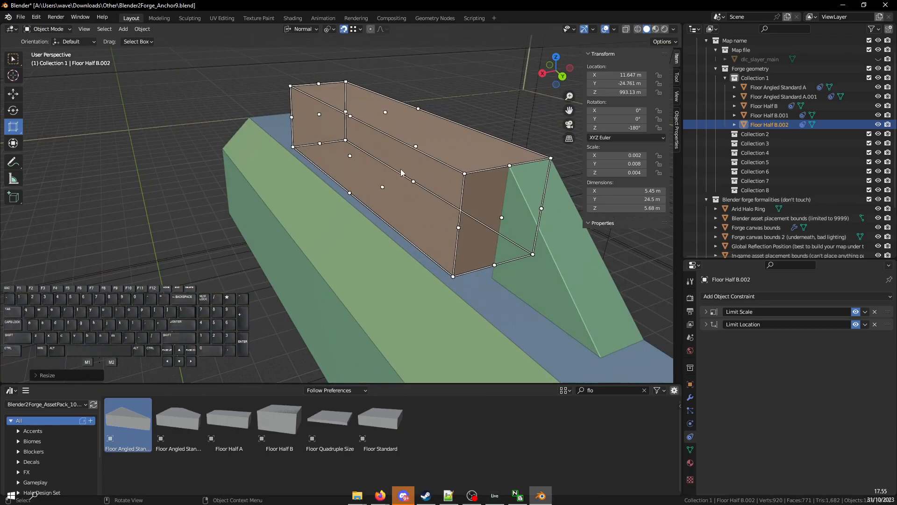
left_click_drag(385, 188, 492, 277)
key("shift+grave")
key("d")
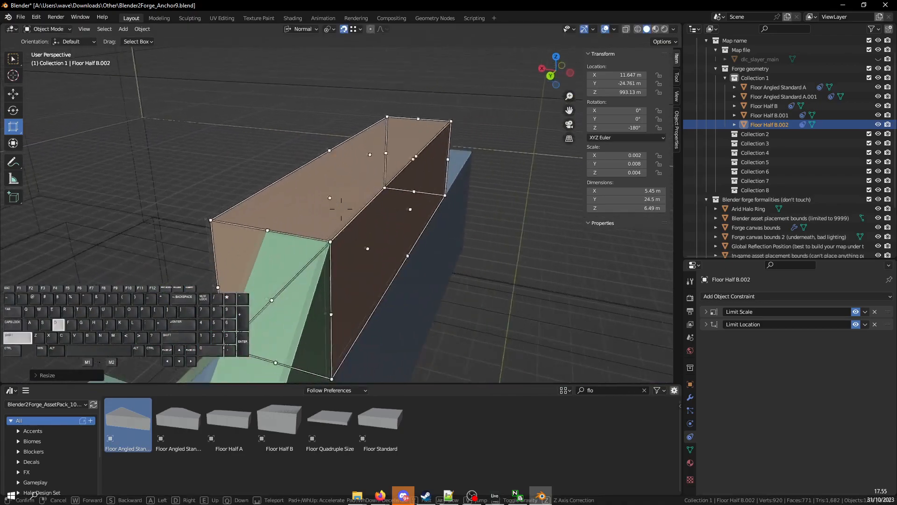
left_click(373, 184)
key("s")
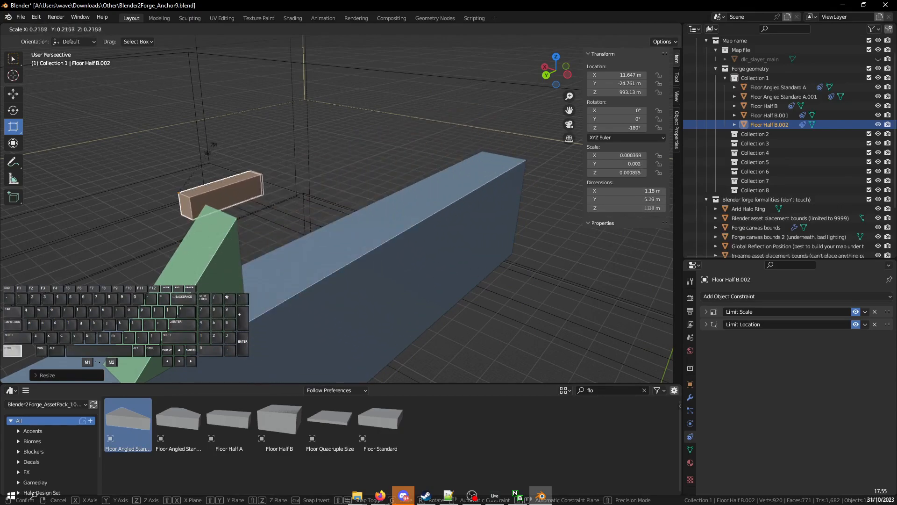
right_click(441, 186)
Stretch the brown floor block to about 40.5 m long and narrow it to about 2.77 m wide
key("shift+grave")
key("shift+d")
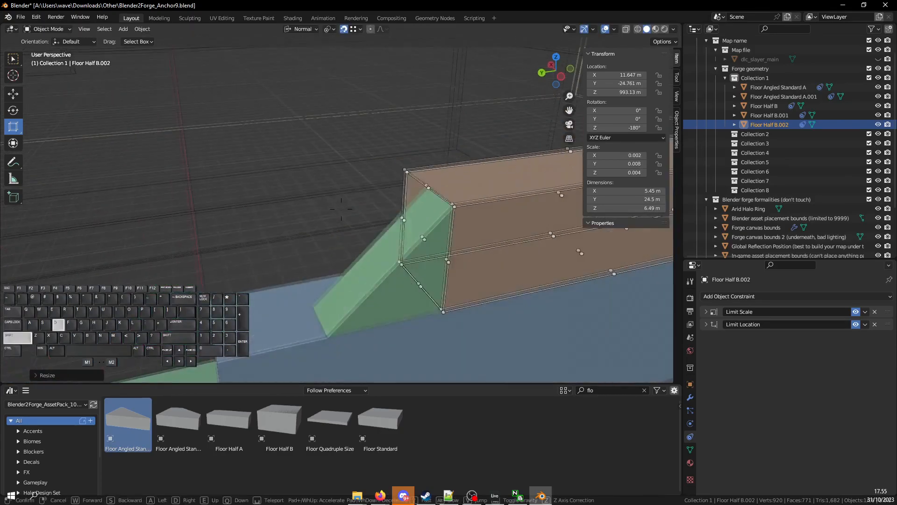
left_click(341, 209)
left_click_drag(254, 154, 359, 259)
key("shift+grave")
key("shift+d")
left_click(357, 259)
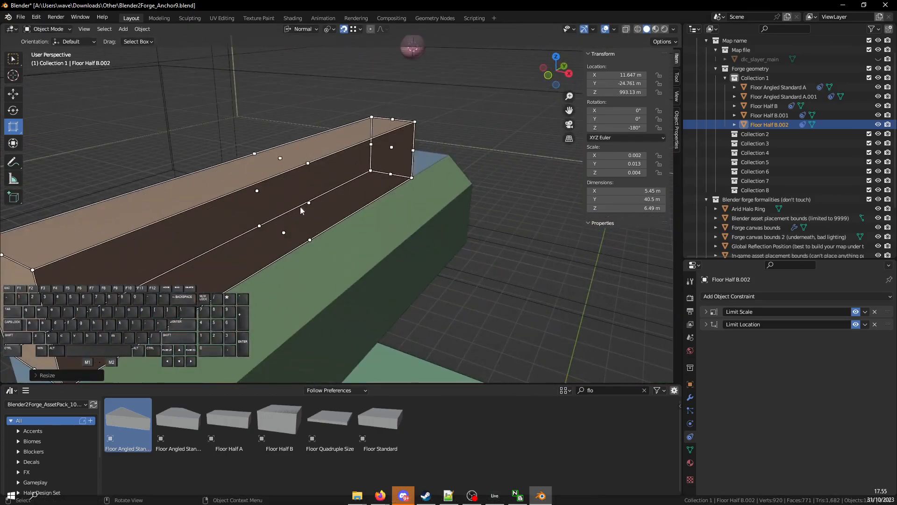
left_click_drag(311, 201, 392, 120, "ctrl")
Show the dlc_slayer_main map mesh and place a new Floor Half B asset on the raised walkway beside the brown block
key("shift+grave")
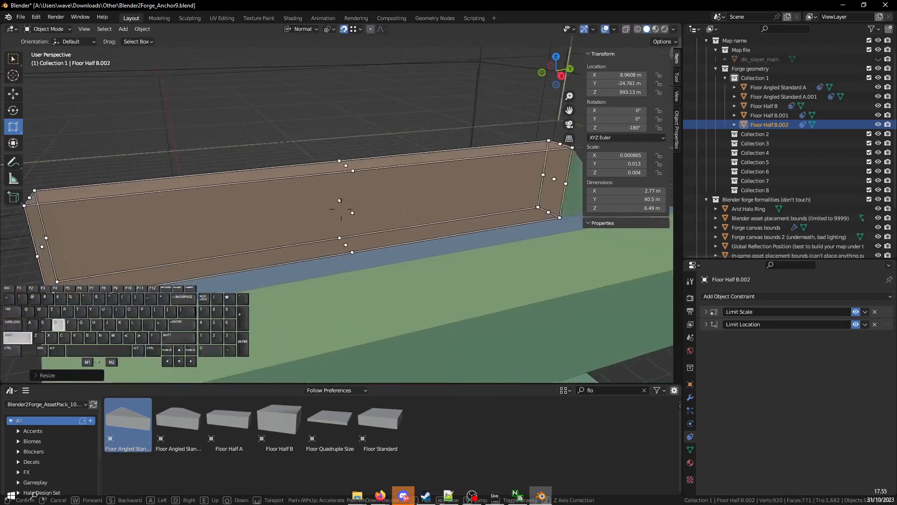
key("shift+d")
left_click(341, 209)
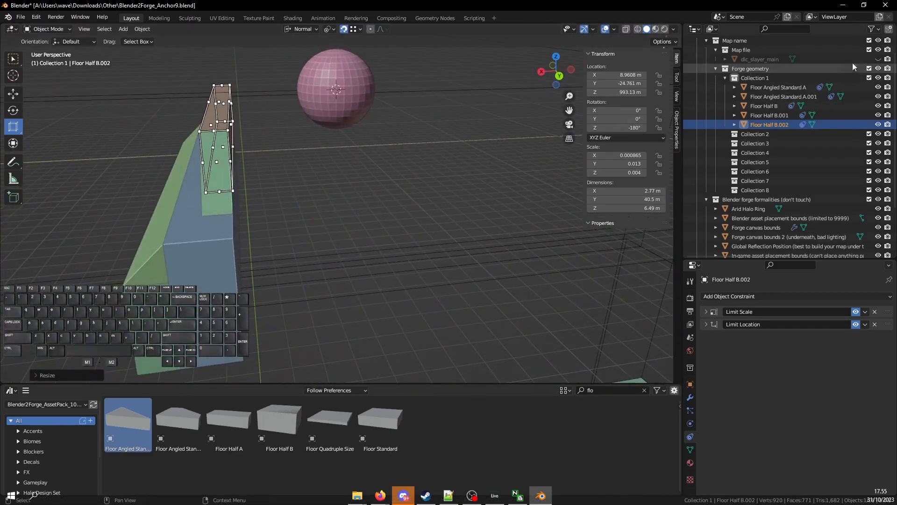
left_click(878, 60)
key("shift+grave")
key("shift+w")
key("d")
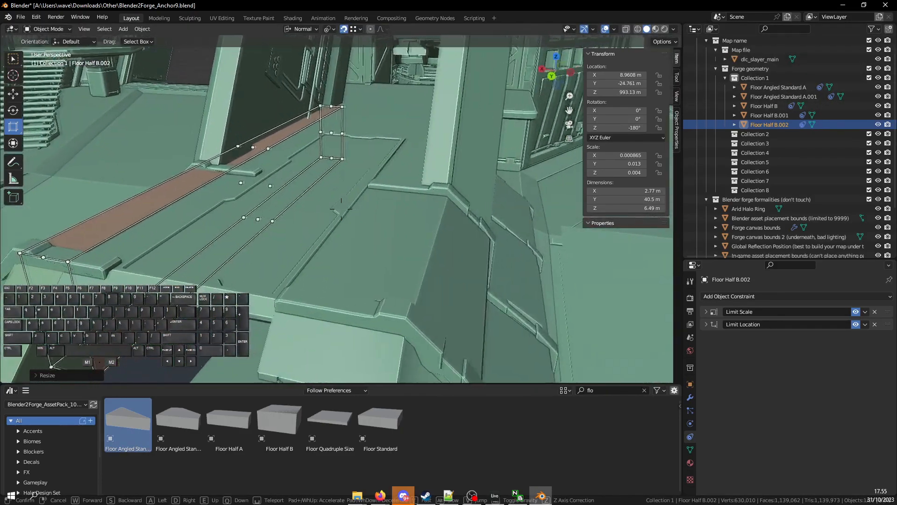
left_click(259, 216)
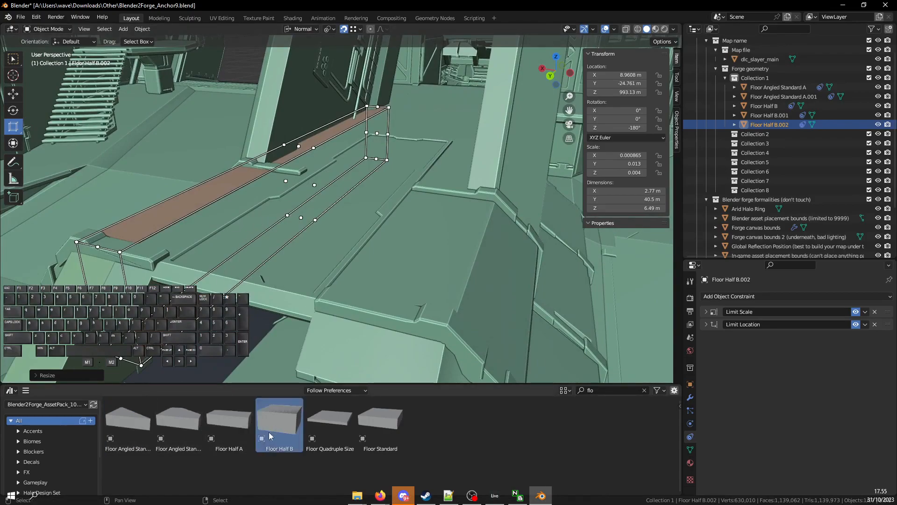
left_click_drag(296, 251, 299, 249)
Hide the map mesh and lower the new floor block's upper face to a thickness of about 1.9 m
key("shift+grave")
key("s")
left_click(301, 200)
left_click_drag(301, 197, 296, 268, "ctrl")
left_click(878, 60)
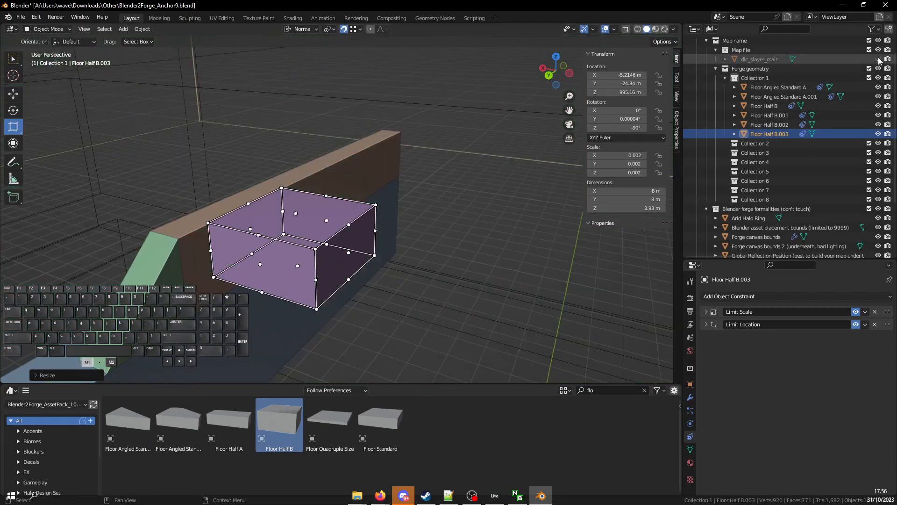
left_click_drag(287, 229, 313, 233)
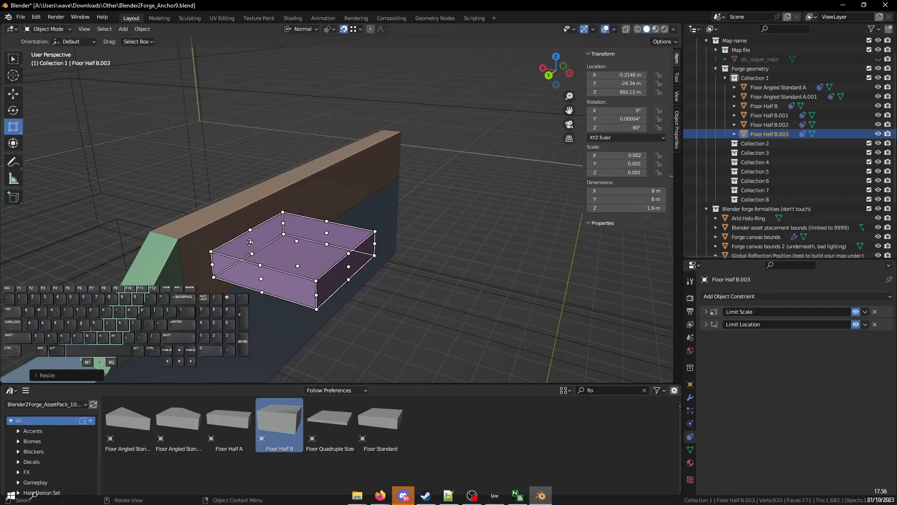
Stretch the purple floor block along the brown wall to about 40.5 m long and 11.4 m wide
left_click_drag(249, 243, 216, 244)
left_click_drag(242, 273, 180, 241)
left_click_drag(308, 228, 463, 89)
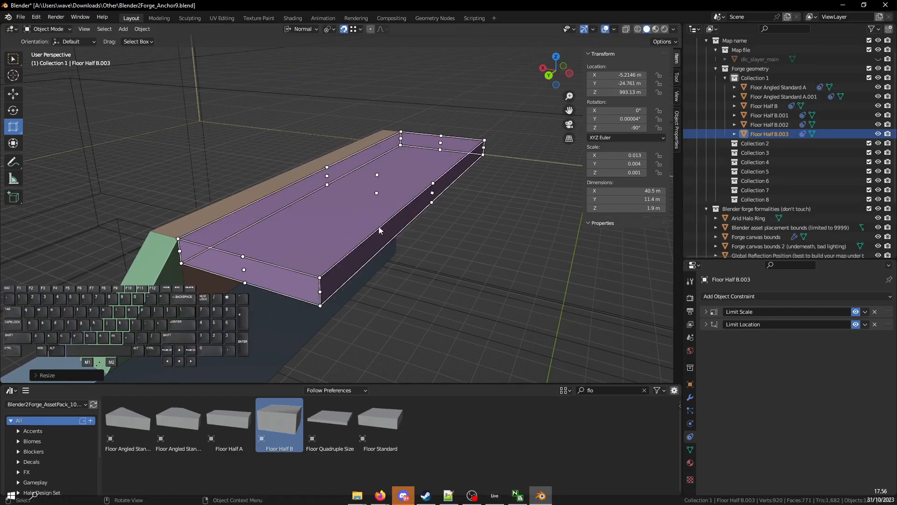
Show the dlc_slayer_main map mesh and switch the snapping element to Face Project
left_click(879, 60)
key("ctrl+shift+Tab")
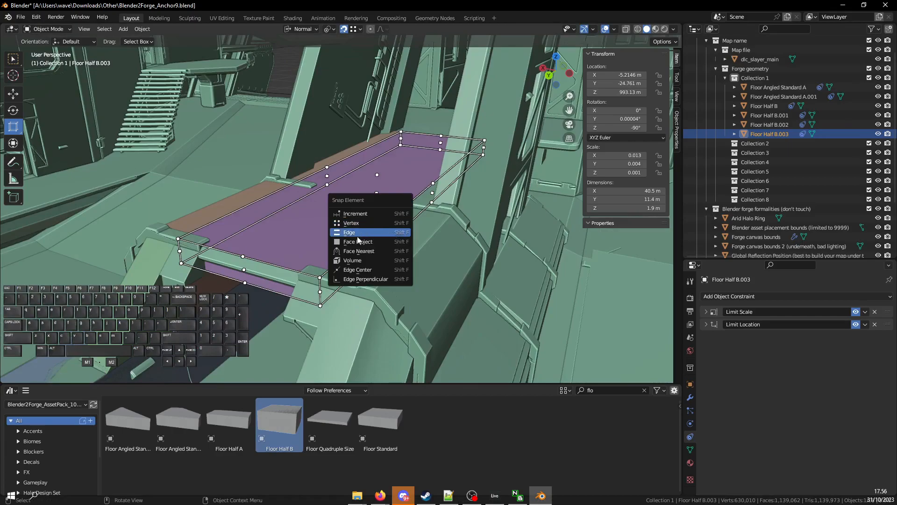
left_click(357, 242)
Thin the purple floor block to about 0.5 m by raising its underside towards the map's walkway
key("shift+grave")
key("w")
left_click(341, 209)
left_click_drag(335, 227, 335, 170)
left_click_drag(287, 145, 259, 142, "ctrl")
Adjust the purple floor block's thickness to about 0.516 m from beneath the walkway
key("shift+grave")
key("w")
key("s")
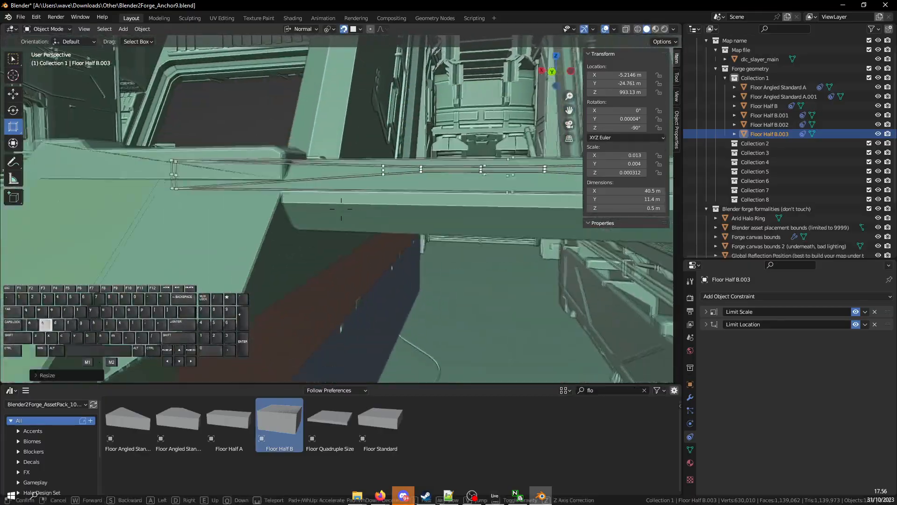
key("d")
key("w")
key("s")
key("w")
key("a")
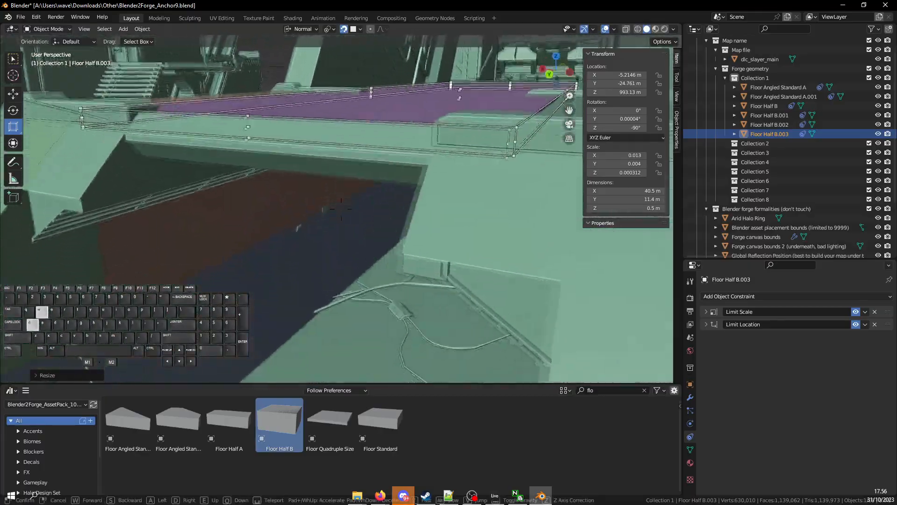
key("w")
key("a")
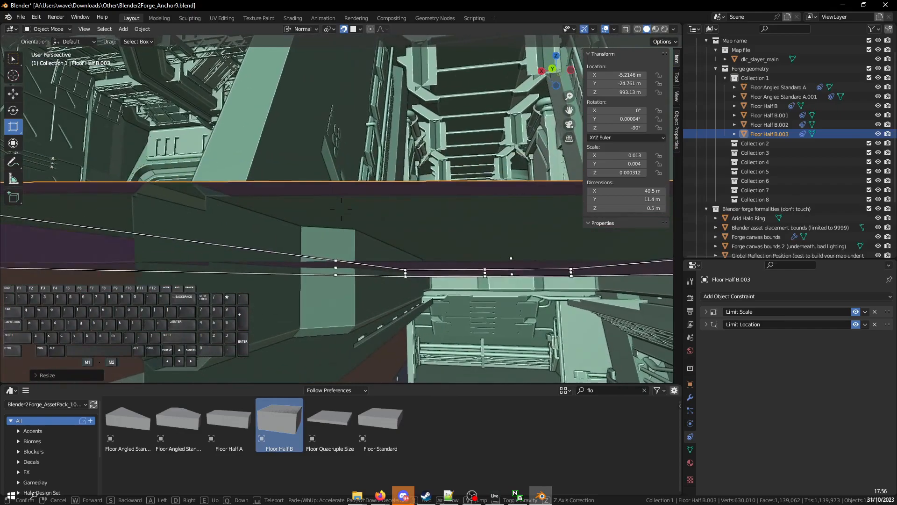
key("s")
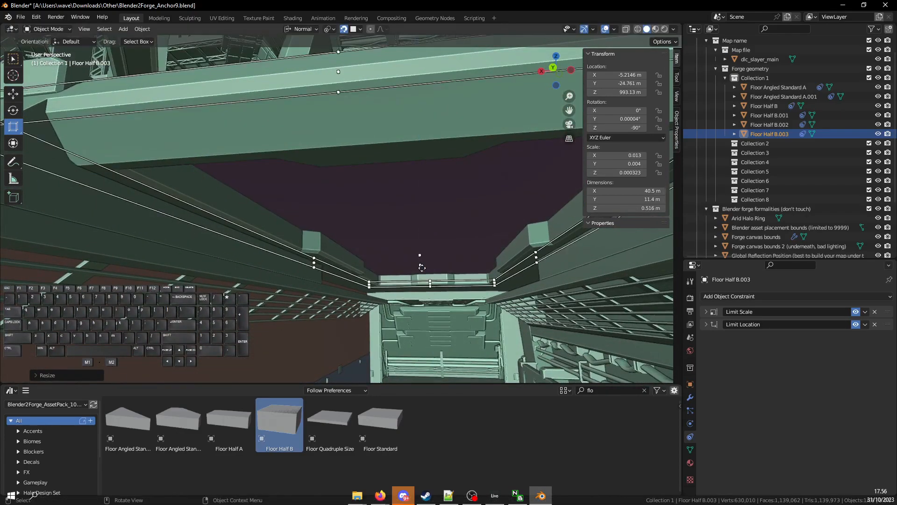
Extend the purple floor block's underside to match the walkway beam, giving a thickness of about 1.18 m
key("shift+s")
key("w")
key("s")
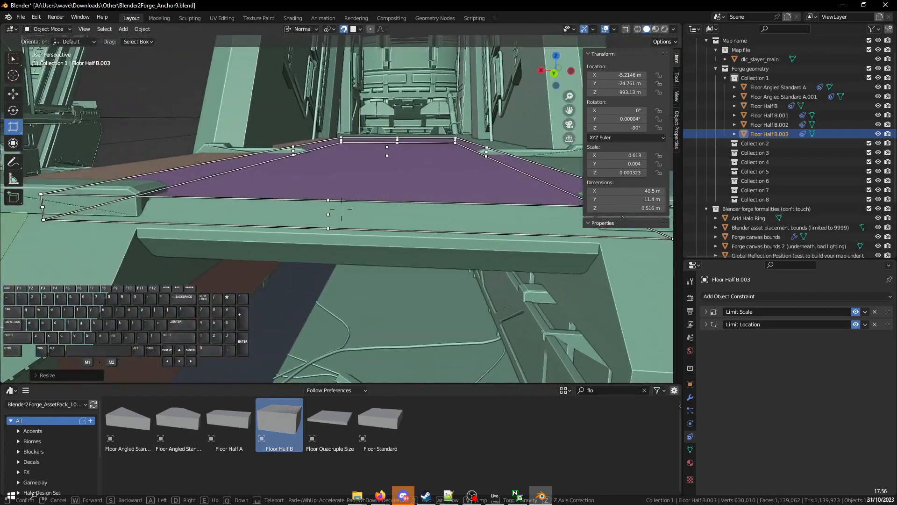
key("shift+q")
left_click(341, 209)
left_click_drag(383, 257, 152, 220)
Examine how the purple floor block fits the walkway from below and from above
key("shift+grave")
key("d")
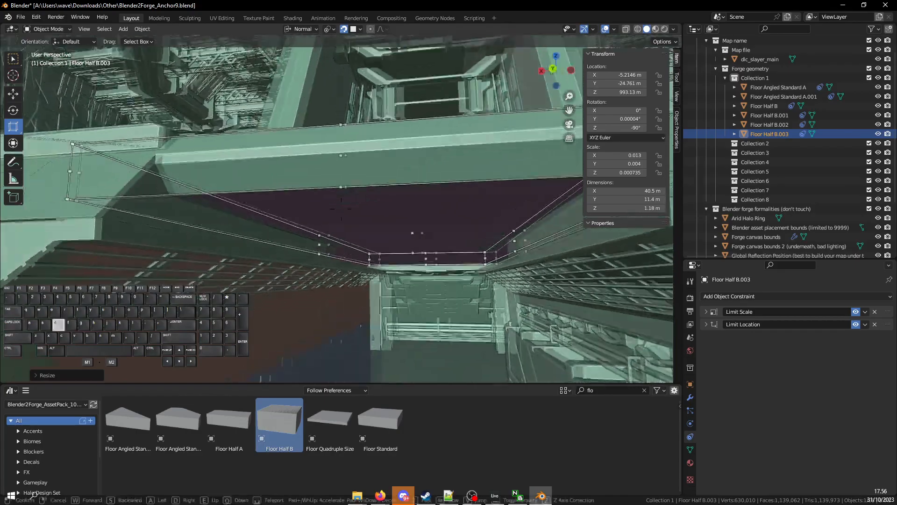
key("shift+s")
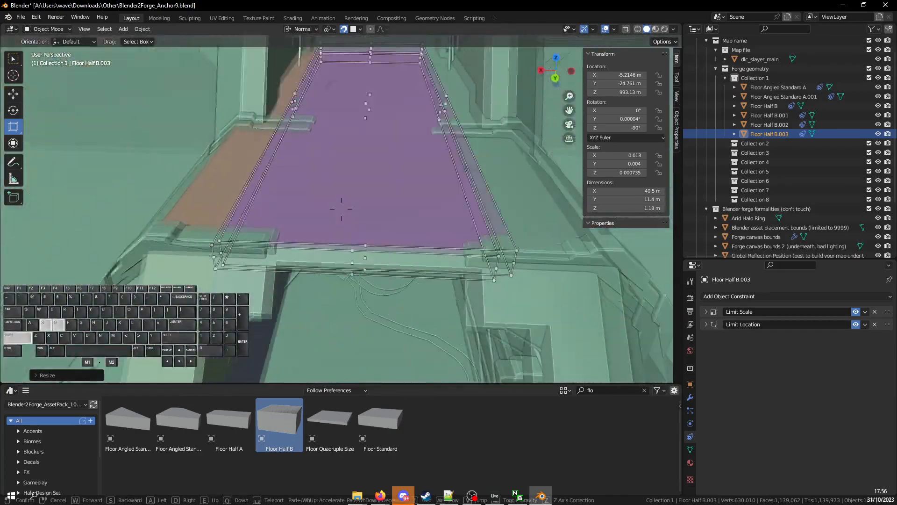
key("d")
key("w")
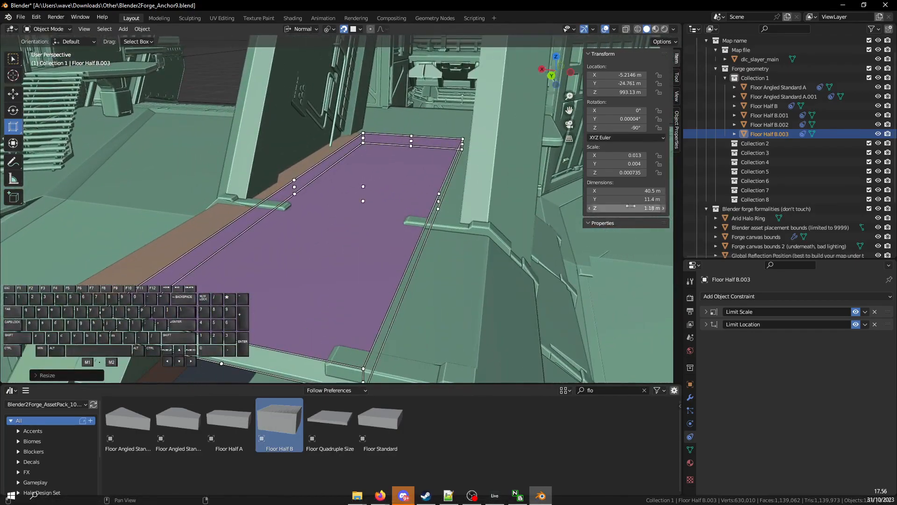
middle_click_drag(330, 203, 392, 213, "shift")
left_click(392, 213)
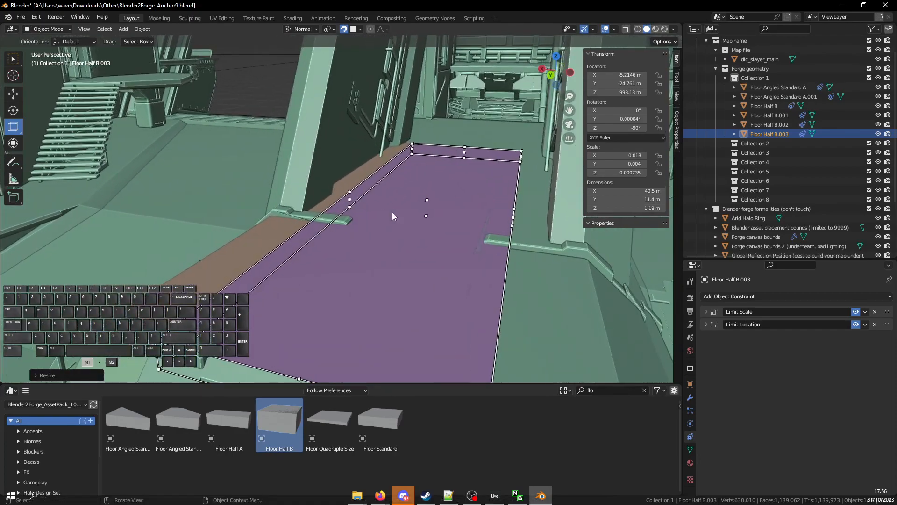
key("q")
left_click(377, 242)
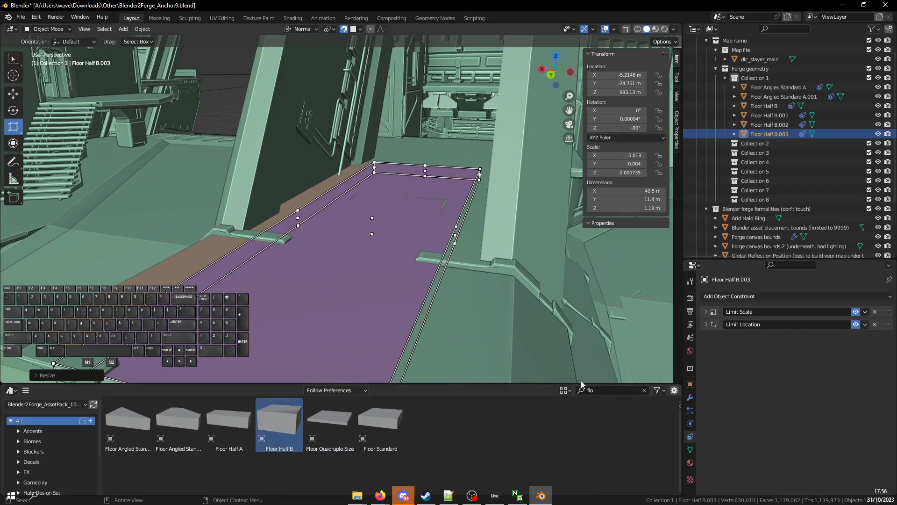
Search the asset library for "ankle" and place an Ankle Cover Half Size on the purple walkway block
type("ankle")
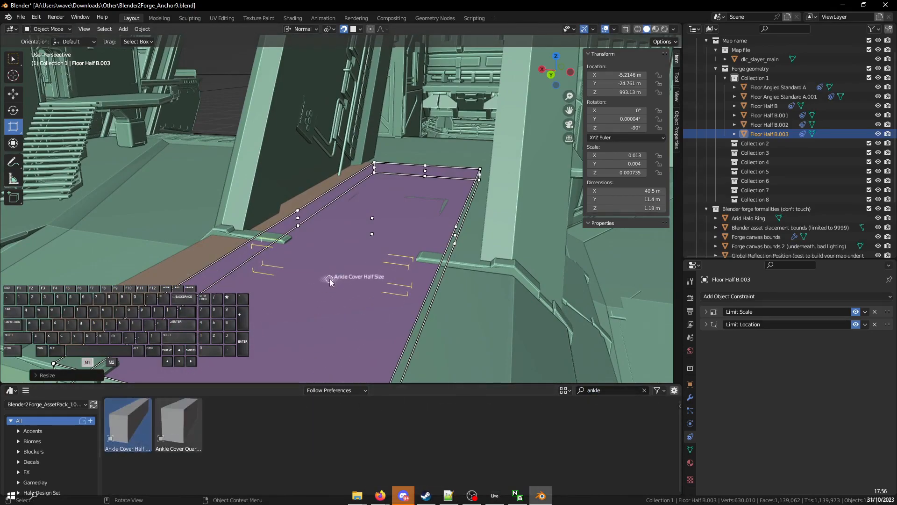
left_click_drag(329, 279, 330, 279)
key("shift+grave")
key("w")
left_click(372, 265)
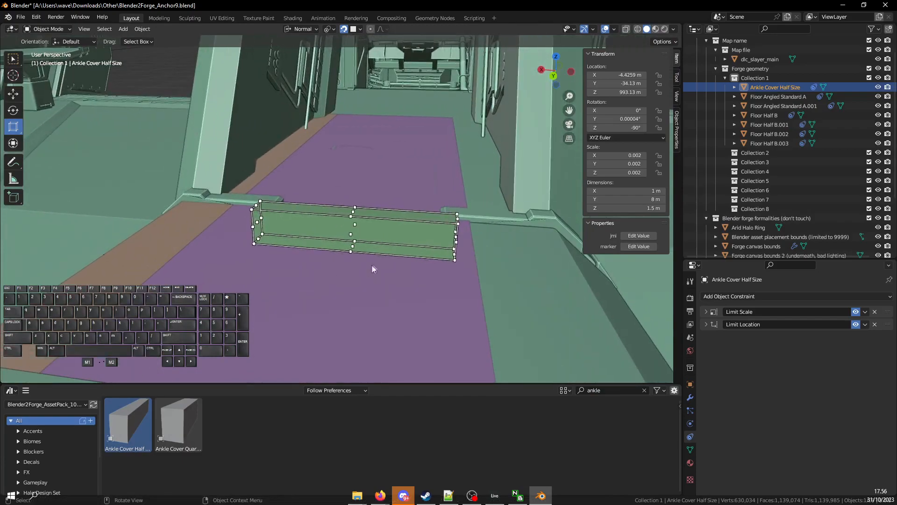
key("s")
right_click(410, 221)
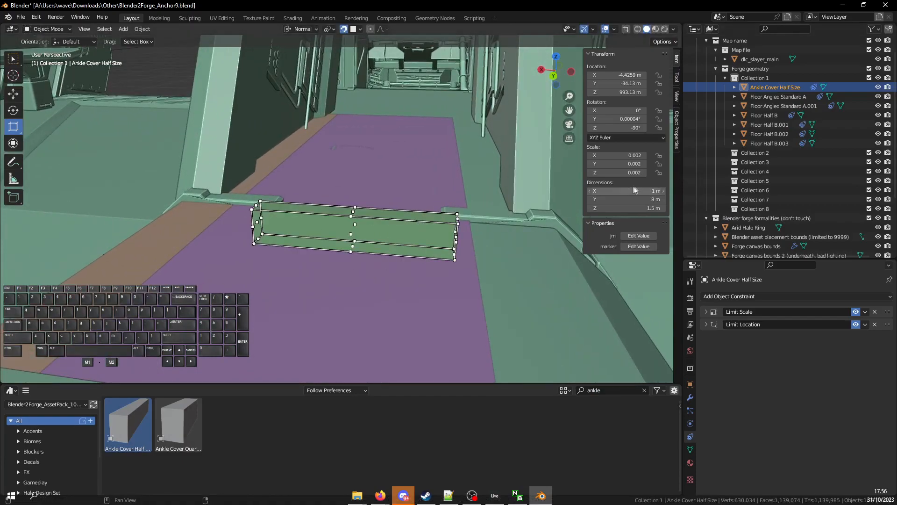
Move the Ankle Cover Half Size out of the building along the Y axis to about -308.27 m
key("shift+grave")
key("s")
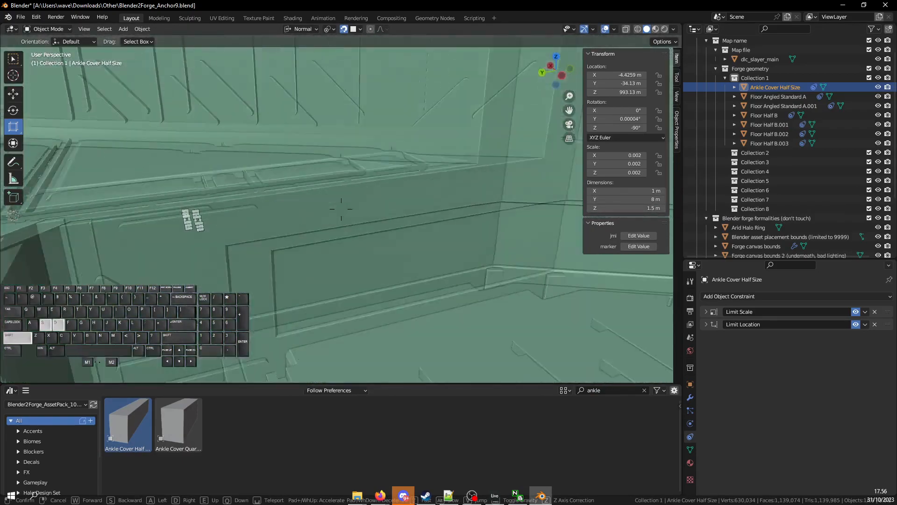
left_click(326, 217)
key("ctrl+w")
left_click_drag(262, 206, 596, 189)
Scale the ankle cover up uniformly to a scale of 0.250, making it 100 × 800 × 150 m
key("shift+grave")
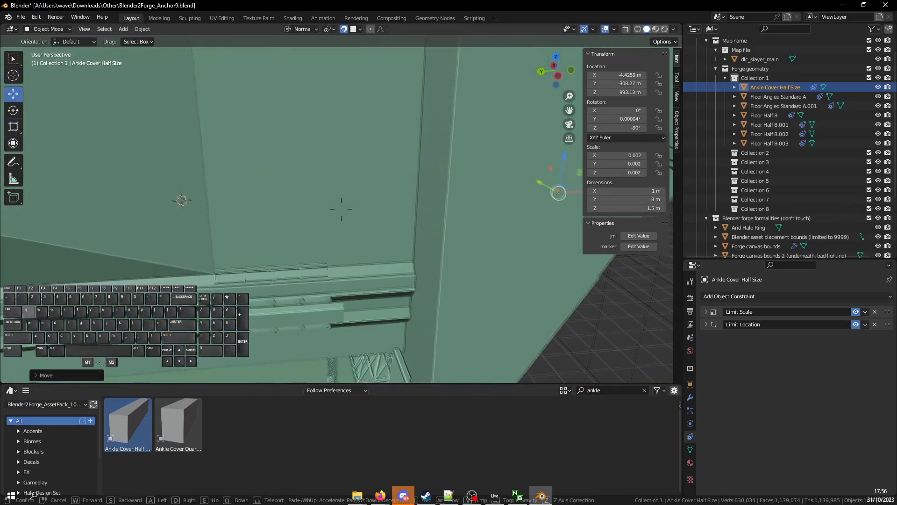
key("shift+s")
key("shift+d")
left_click(340, 209)
key("s")
right_click(475, 187)
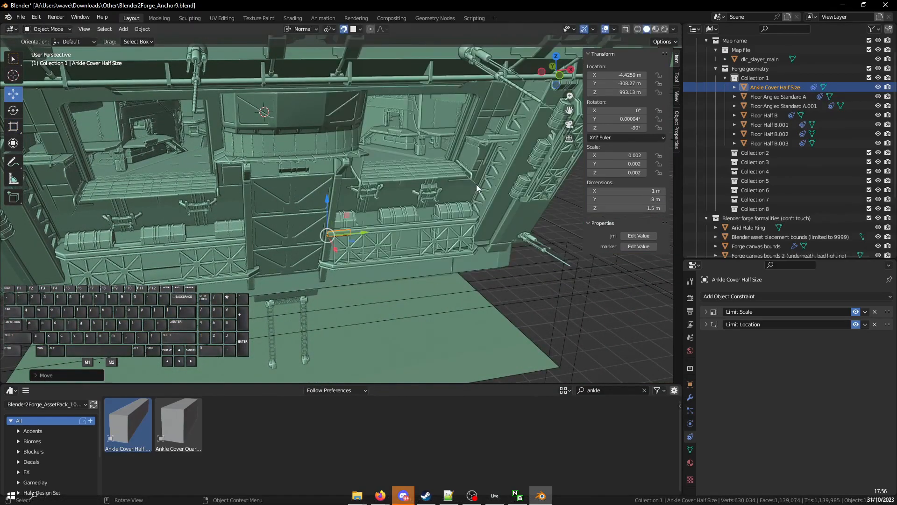
key("shift+grave")
key("shift+s")
left_click(326, 215)
key("s")
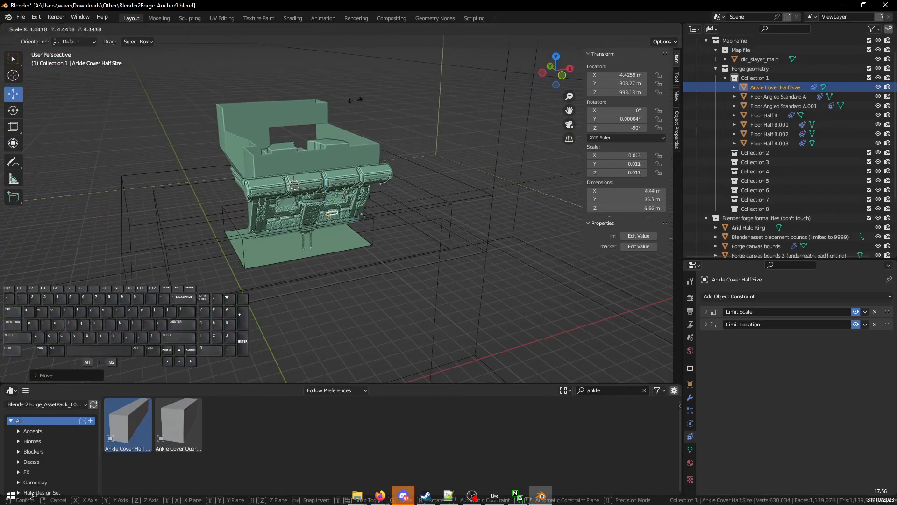
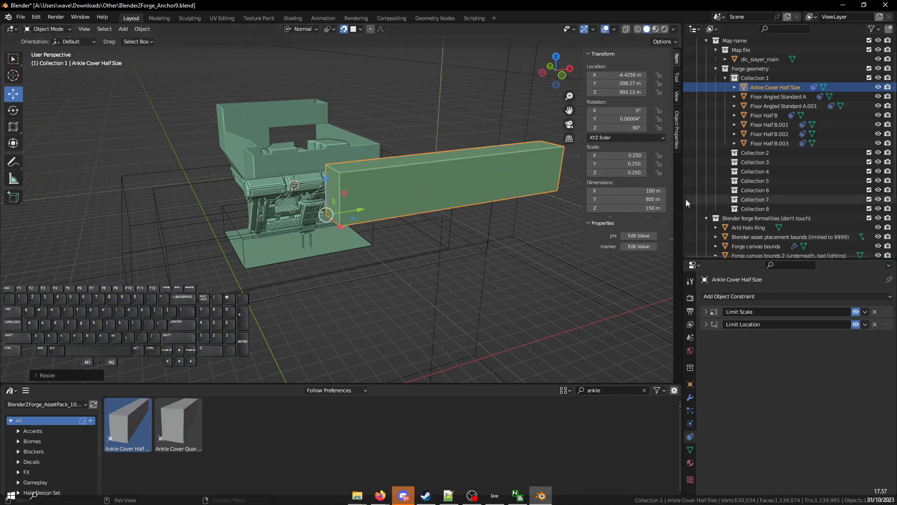
Undo the enlargement and shrink the ankle cover uniformly to about 0.168 × 1.35 × 0.252 m
key("ctrl+z")
key("shift+grave")
key("w")
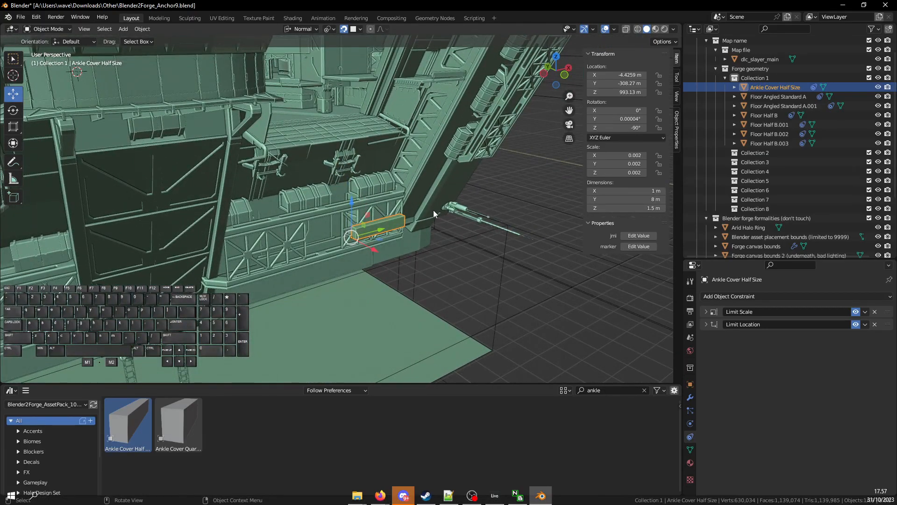
left_click(442, 211)
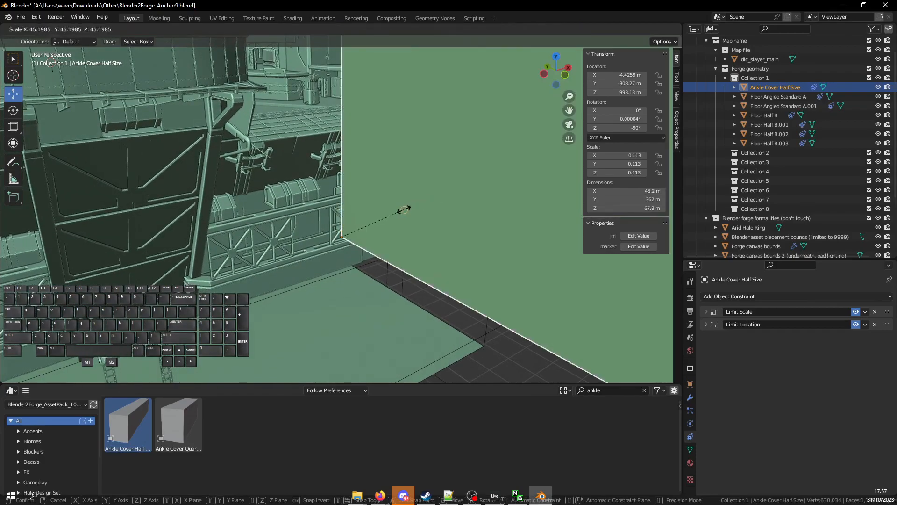
left_click(374, 222, "ctrl")
Scale the ankle cover down even further and delete it from the scene
key("shift+grave")
key("w")
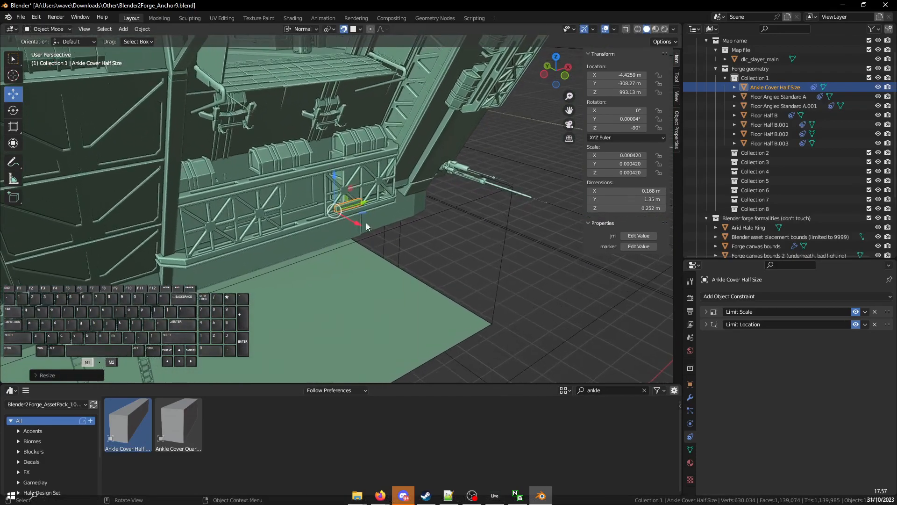
left_click(339, 214)
key("s")
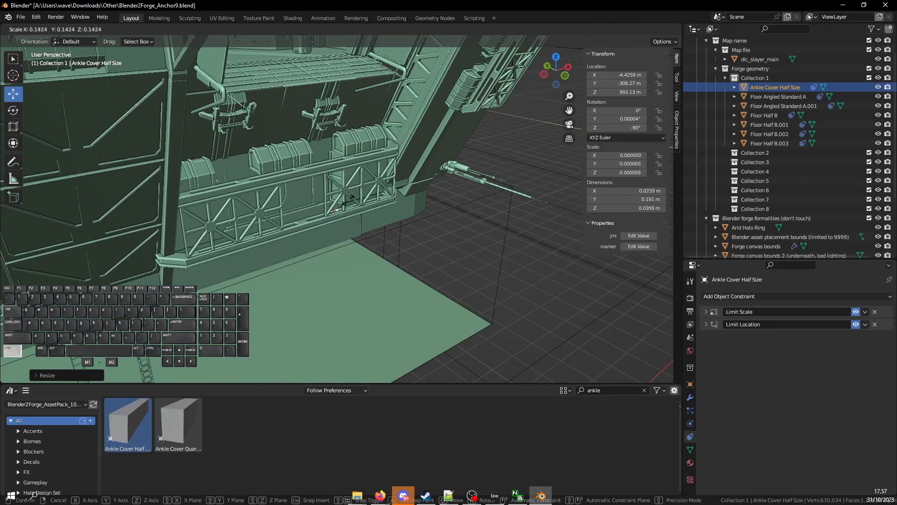
left_click(358, 198, "ctrl")
key("Delete")
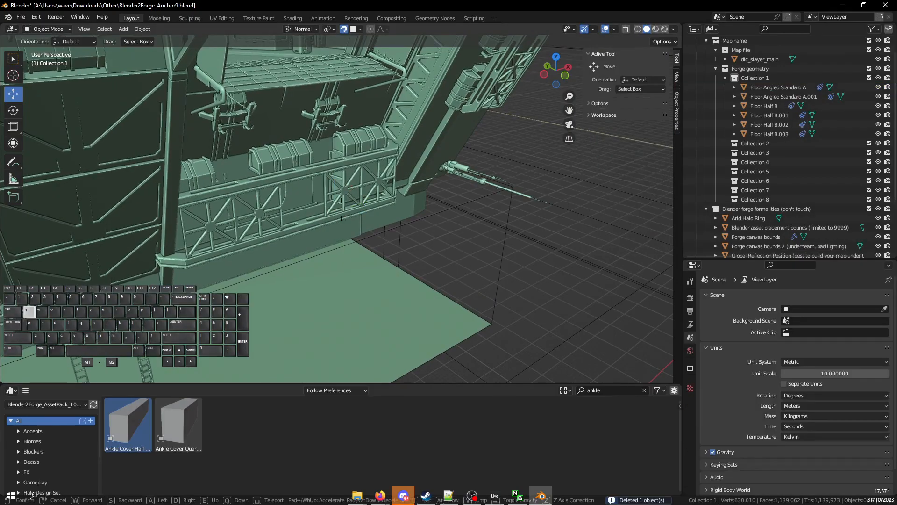
Place an Ankle Cover Half Size above the purple walkway floor and stretch it to 23.7 × 8 × 1.5 m
key("shift+grave")
key("shift+w")
key("shift+a")
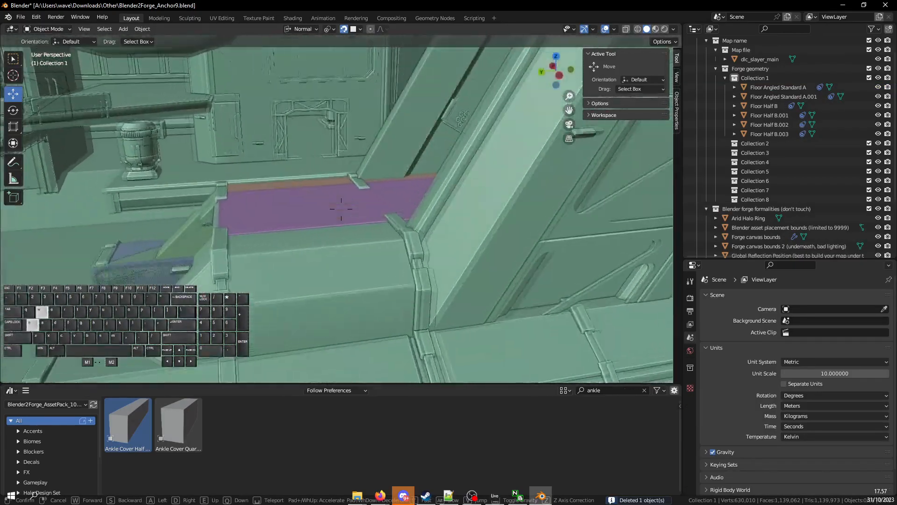
left_click(341, 209)
left_click_drag(258, 290, 317, 148)
key("w")
right_click_drag(317, 149, 318, 108)
key("ctrl+r")
left_click_drag(347, 209, 668, 191, "ctrl")
key("a")
right_click_drag(281, 210, 349, 213)
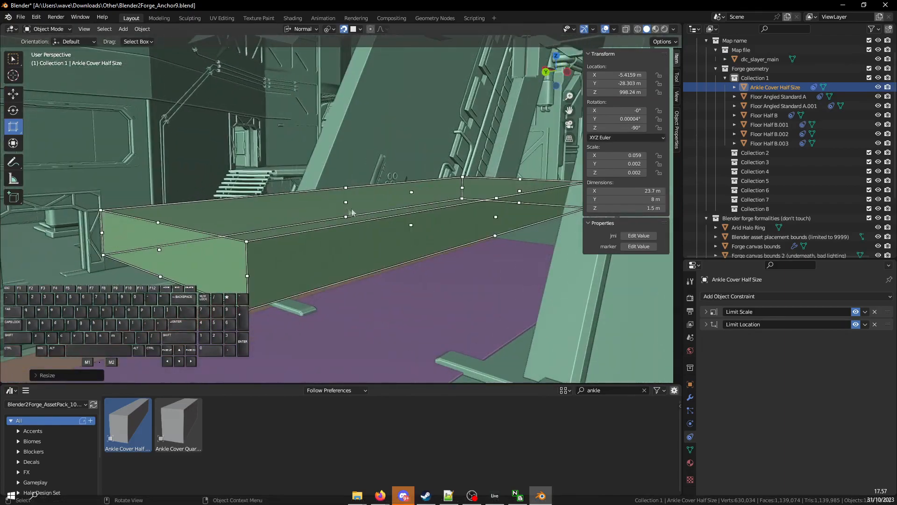
Flatten the ankle cover along Z to about 0.0434 m thick and delete it from the scene
left_click_drag(414, 190, 410, 223, "ctrl")
key("shift+grave")
key("w")
key("a")
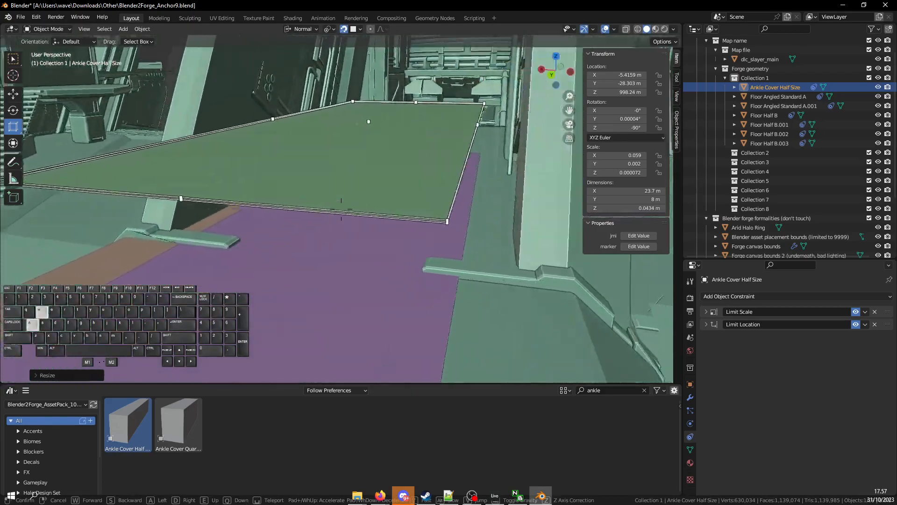
left_click(386, 214)
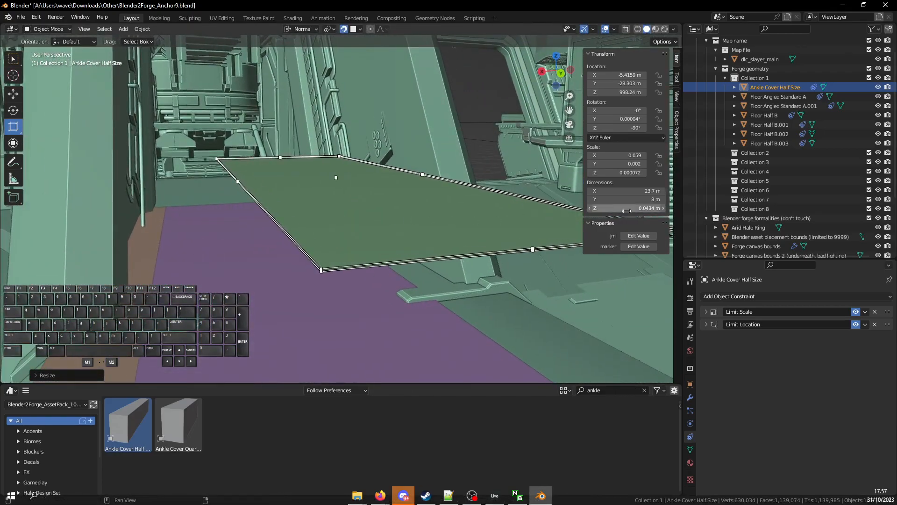
key("shift+grave")
key("s")
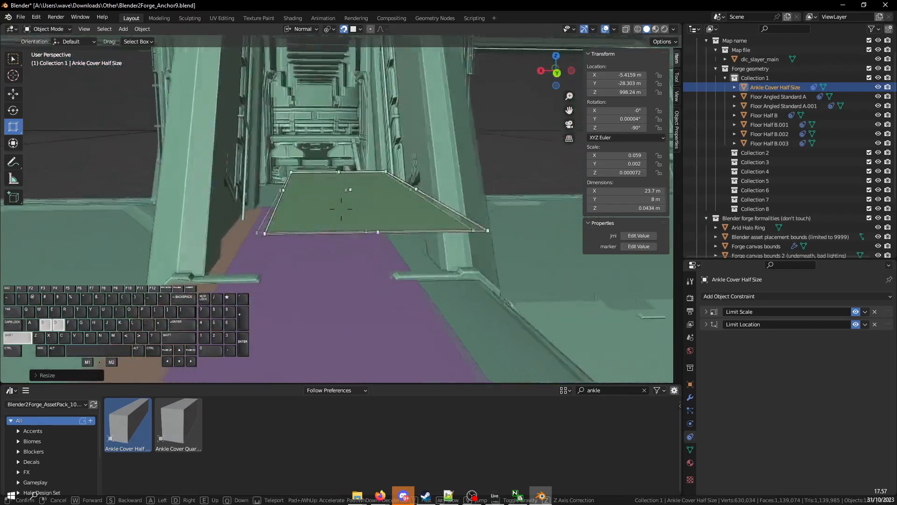
left_click(388, 203)
key("Delete")
Lengthen Floor Half B.003 along its local X axis to 44.4 m with geometry snapping, so its end reaches over the side platform
left_click(383, 220)
key("shift+grave")
key("a")
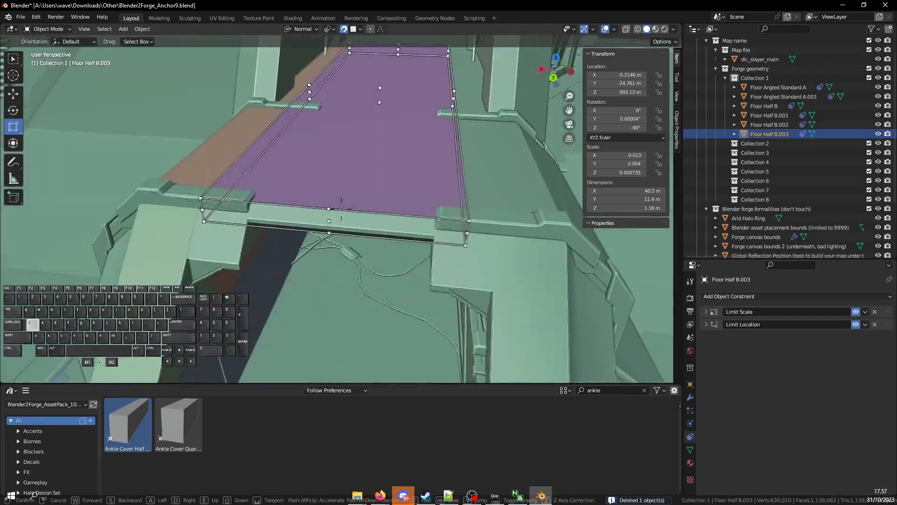
key("shift+w")
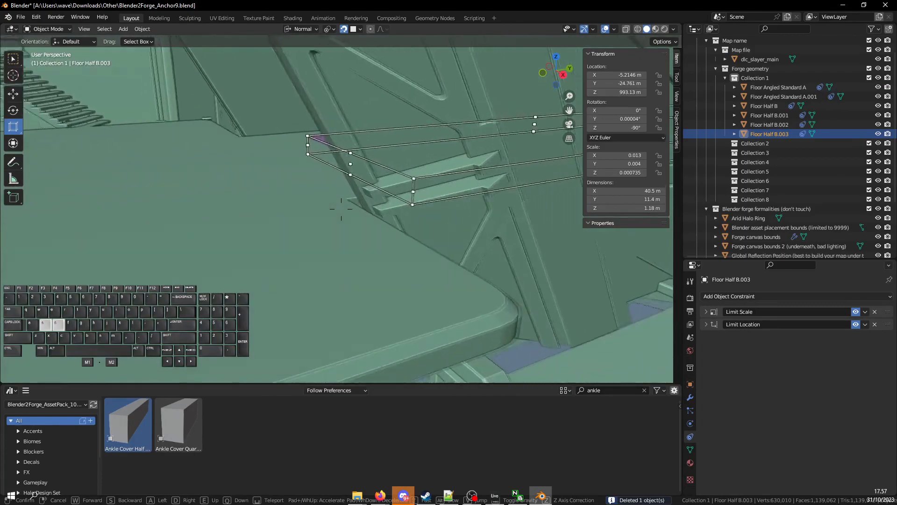
left_click(357, 209)
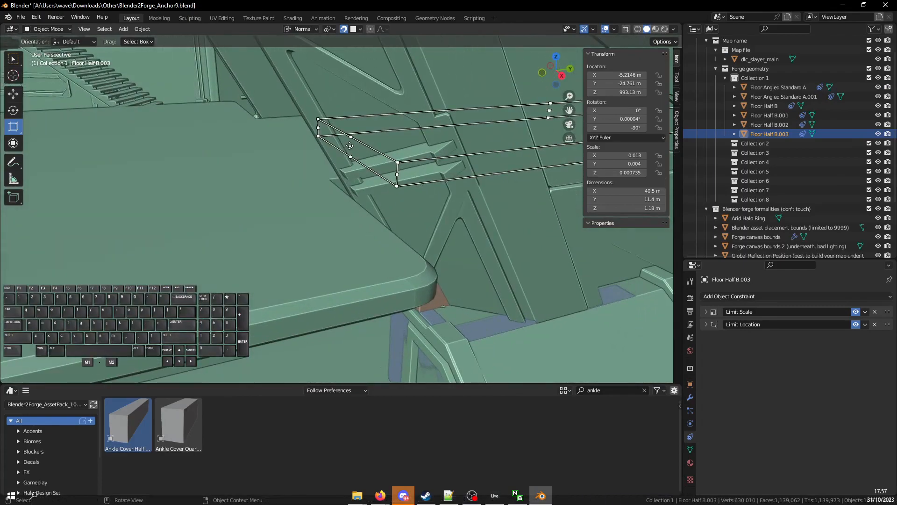
key("s")
key("x")
left_click(423, 259)
key("shift+f")
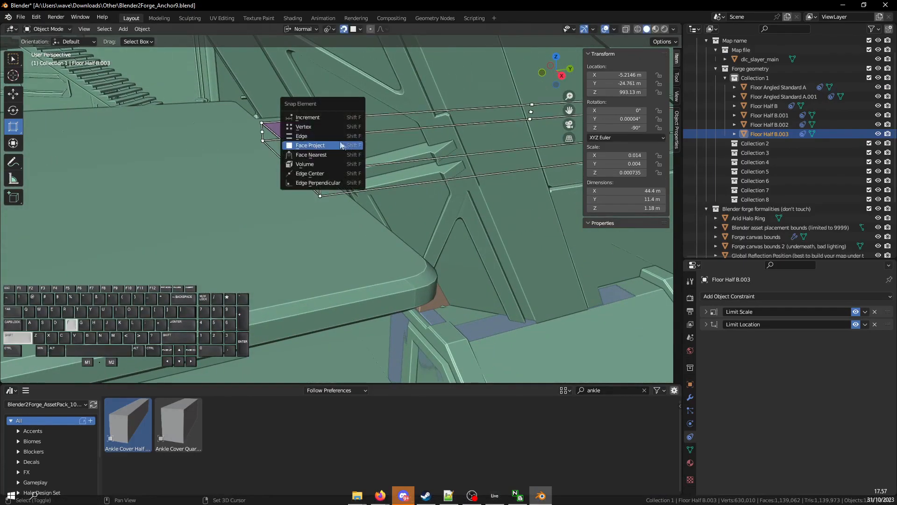
left_click(311, 136)
key("s")
key("x")
left_click_drag(425, 257, 427, 255)
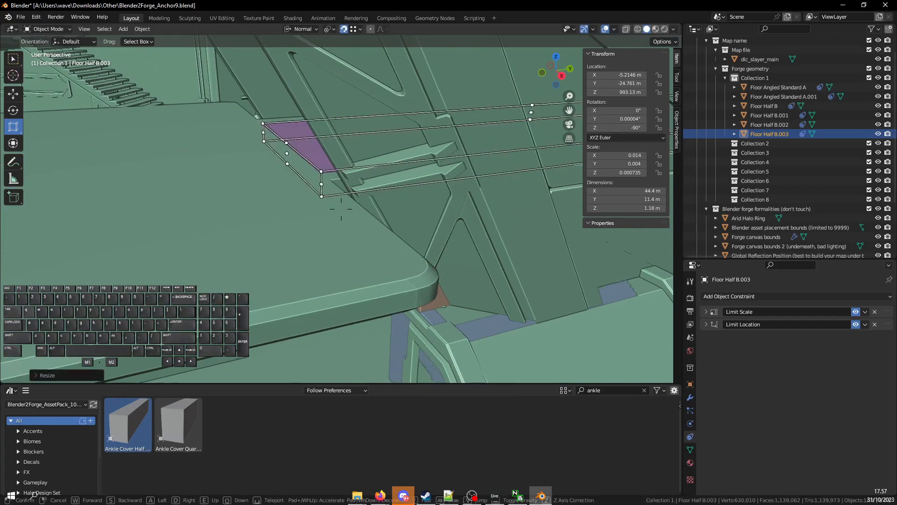
Lower the top of Floor Half B.002 onto the map's surface with face snapping, making it 6.42 m high
key("shift+grave")
key("w")
key("d")
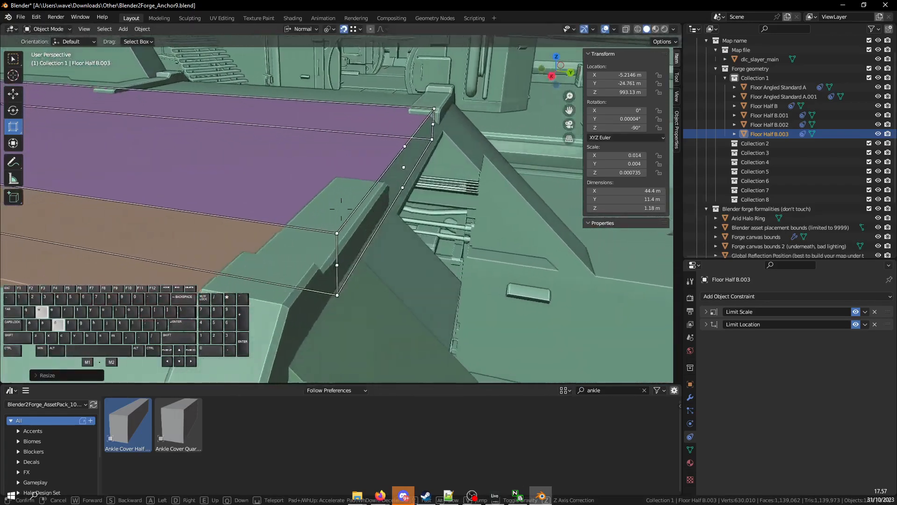
key("a")
left_click(341, 209)
left_click(267, 179)
key("shift+grave")
key("q")
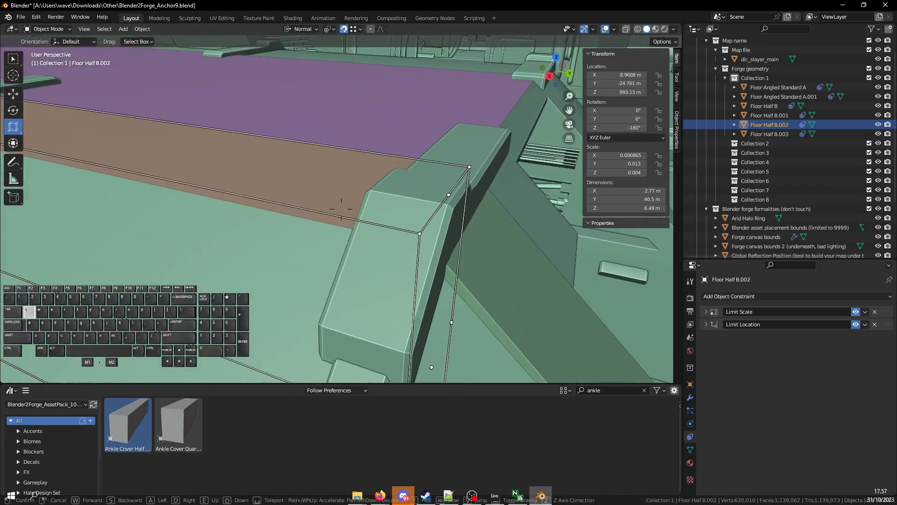
left_click(341, 209)
key("shift+f")
left_click(236, 198)
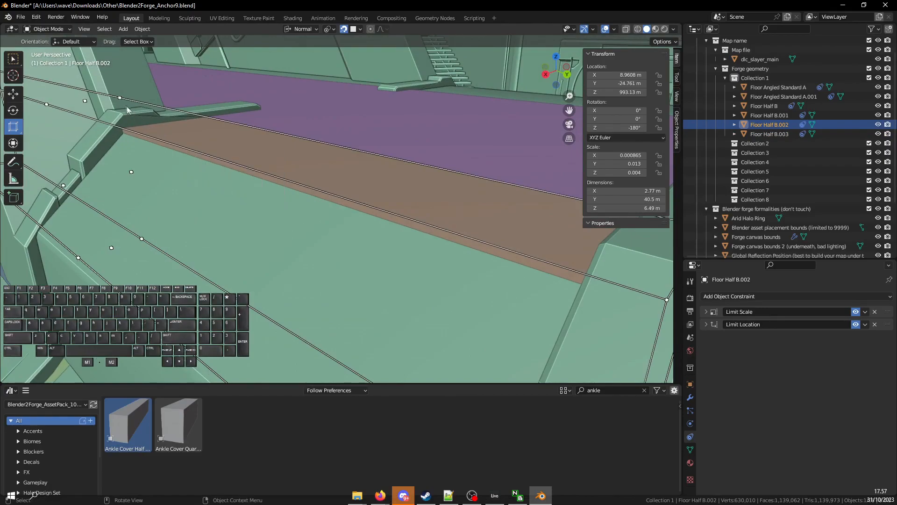
left_click_drag(89, 100, 194, 174)
Hide dlc_slayer_main and vertex-snap the top of Floor Half B.003 down to Floor Half B.002's top, making it 1.11 m thick
key("shift+grave")
key("d")
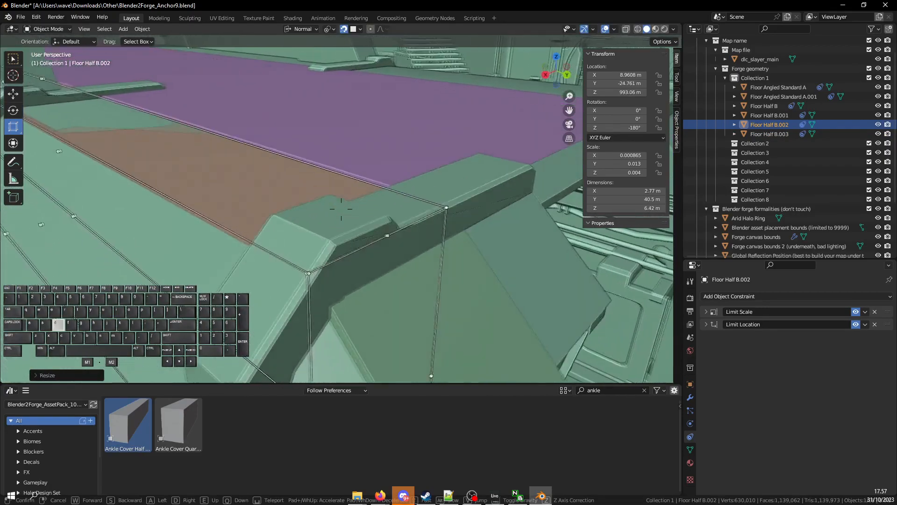
left_click(341, 209)
left_click(878, 58)
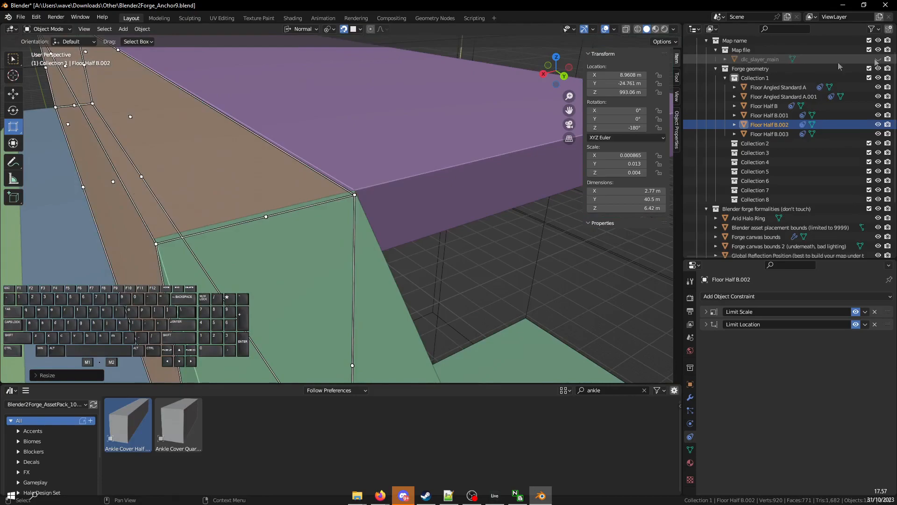
left_click(349, 155)
middle_click_drag(348, 155, 339, 145)
key("shift+f")
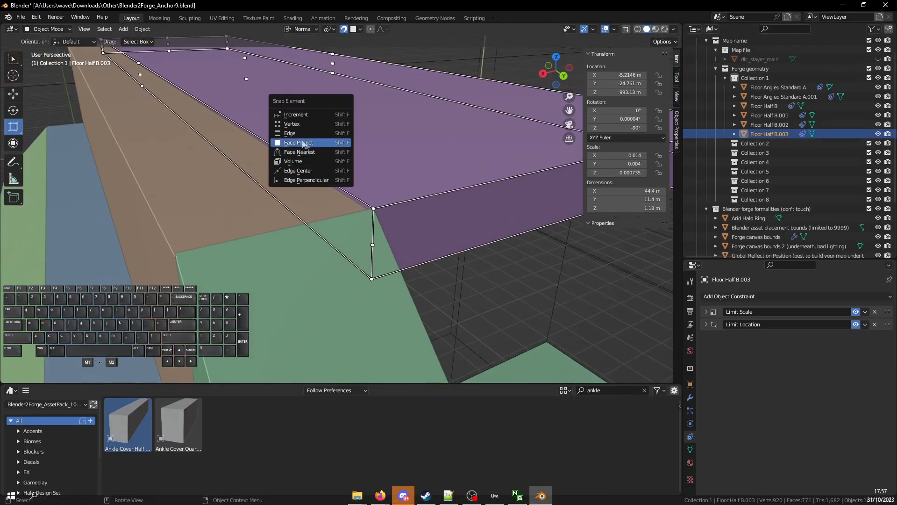
left_click(292, 123)
left_click_drag(245, 58, 359, 177)
Flip Floor Half B.003 to a negative Z scale of -0.007, 11 m thick, and undo the resize
left_click_drag(326, 207, 189, 245)
middle_click_drag(346, 274, 353, 278)
scroll(346, 274, "down", 4)
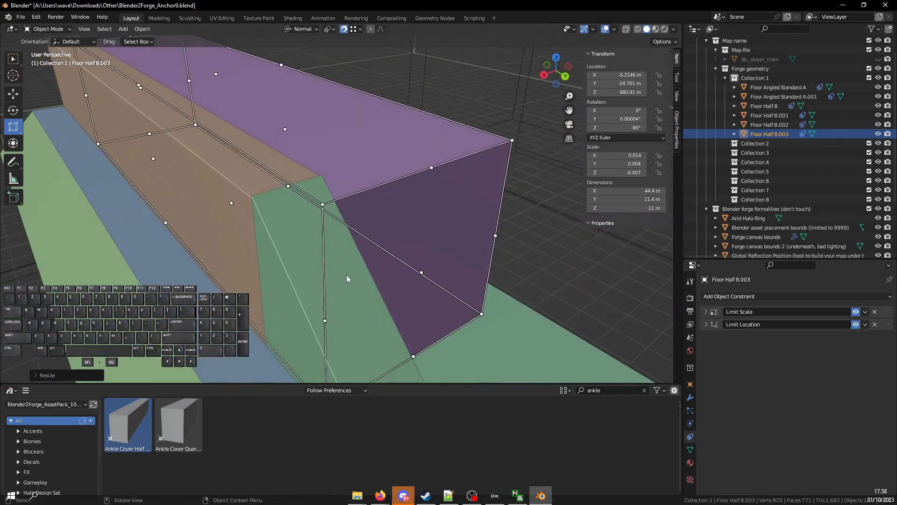
key("ctrl+z")
Scale Floor Half B.003 downward past its underside to a Z scale of -0.001, 2.13 m thick, and undo it
left_click(346, 275)
left_click_drag(345, 232, 255, 197)
left_click(428, 159)
middle_click_drag(558, 253, 547, 242)
left_click_drag(296, 128, 320, 265)
middle_click_drag(374, 208, 306, 206)
left_click_drag(382, 152, 382, 180)
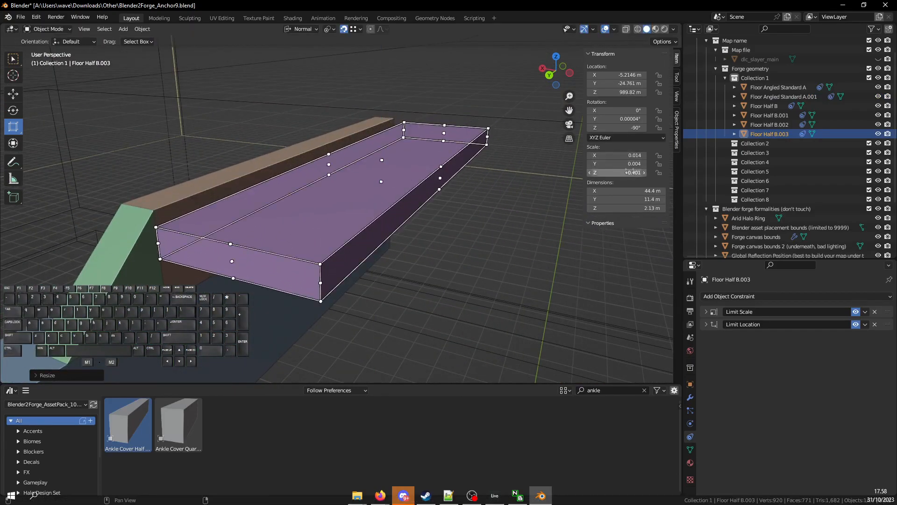
key("ctrl+z")
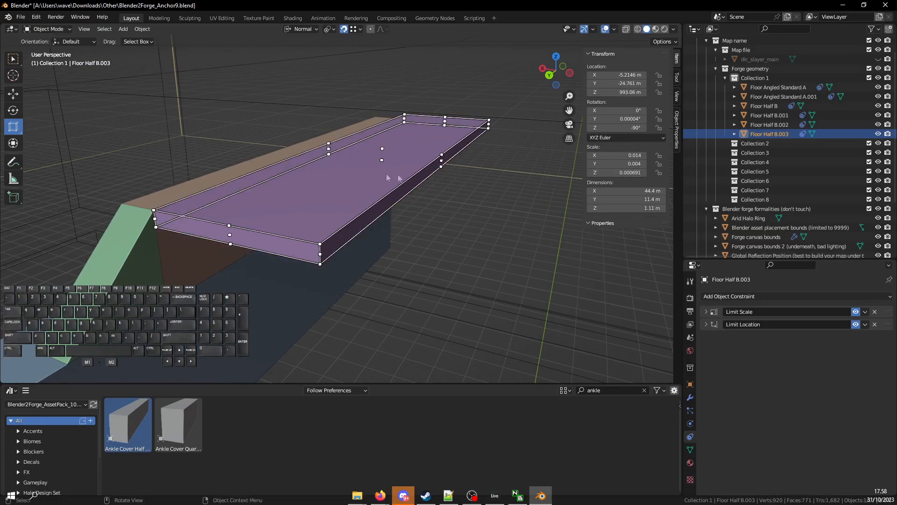
Invert Floor Half B.003 again to a Z scale of -0.003, 4.59 m thick, and undo the change
scroll(386, 173, "down", 4, "ctrl")
mouse_move(427, 150)
left_mouse_down()
mouse_move(423, 220)
mouse_move(429, 156)
left_mouse_up()
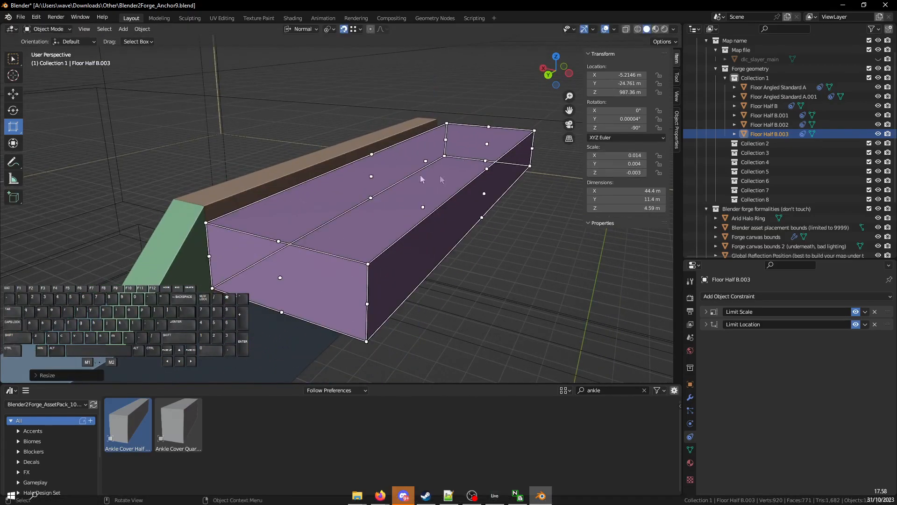
scroll(441, 179, "down", 3, "ctrl")
key("ctrl+z")
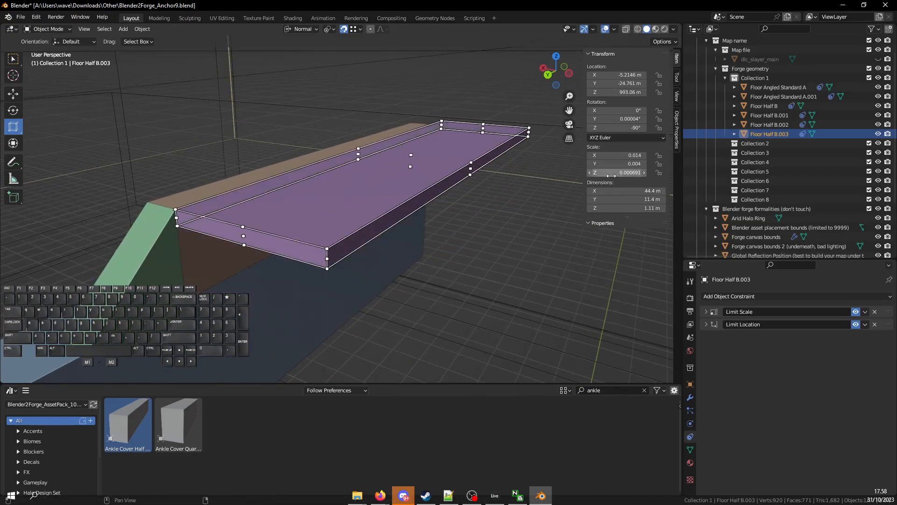
With the map hidden, duplicate Floor Half B.003 and snap the copy end to end with it at Y -69.155 m
key("shift+grave")
key("s")
key("a")
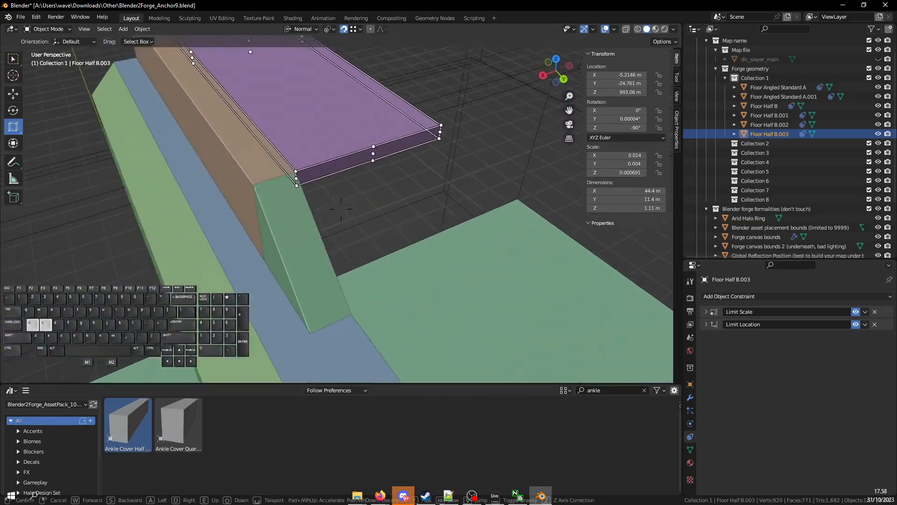
key("shift+d")
left_click(342, 209)
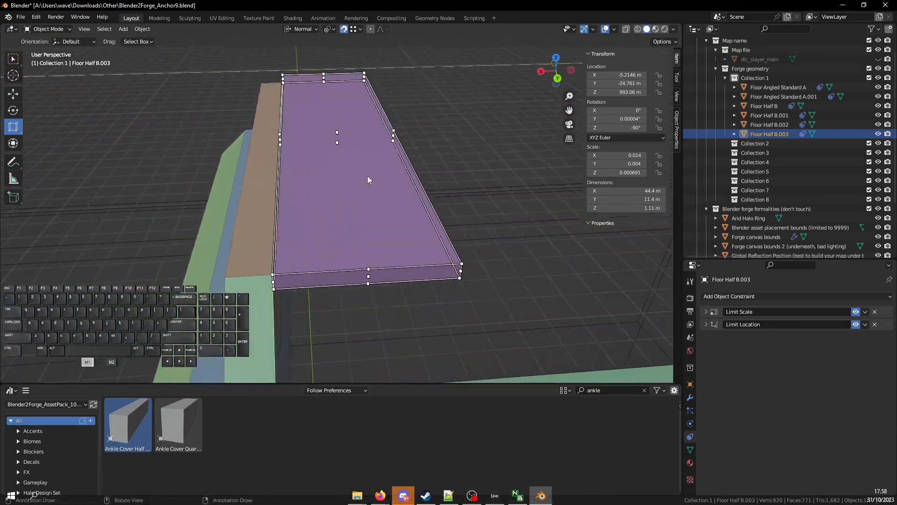
key("shift+grave")
key("w")
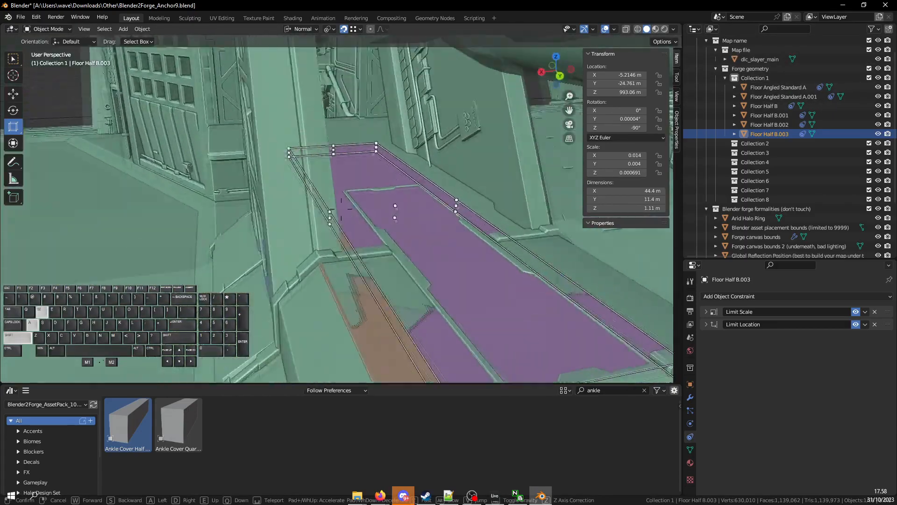
key("a")
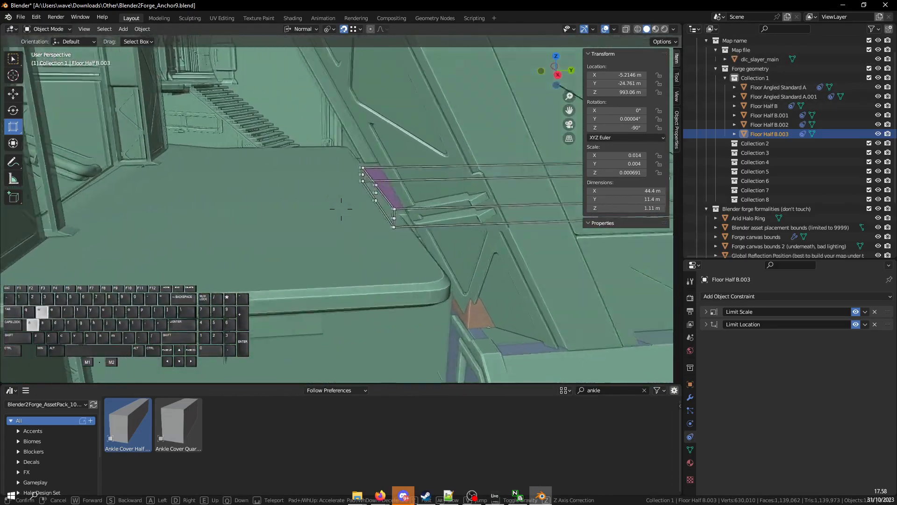
left_click(341, 209)
left_click(878, 59)
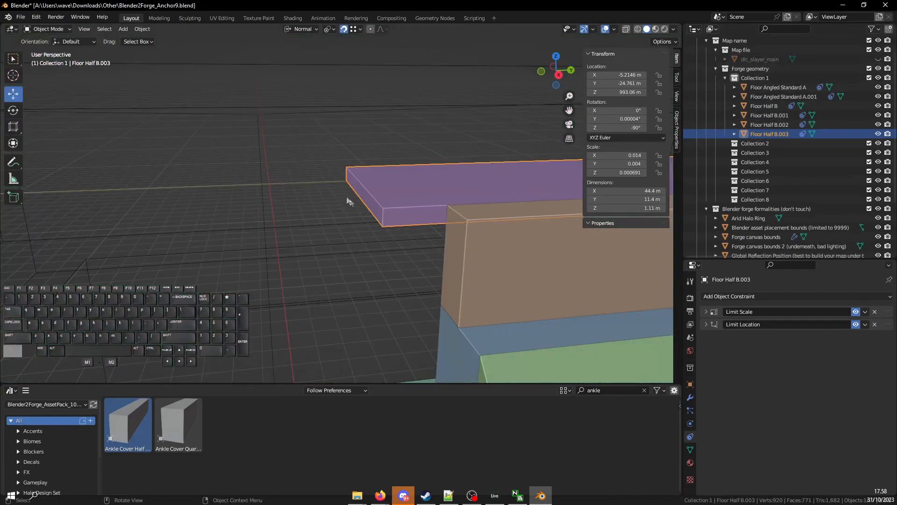
key("shift+d")
left_click(341, 208)
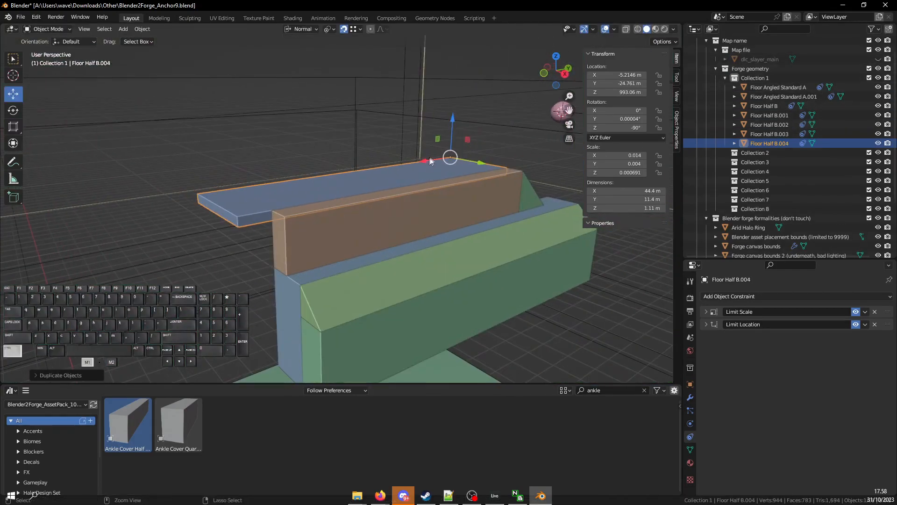
left_click_drag(431, 161, 157, 202, "ctrl")
Shorten the duplicated floor, Floor Half B.004, along its X axis to 5.58 m using the scale cage
key("shift+grave")
key("shift+d")
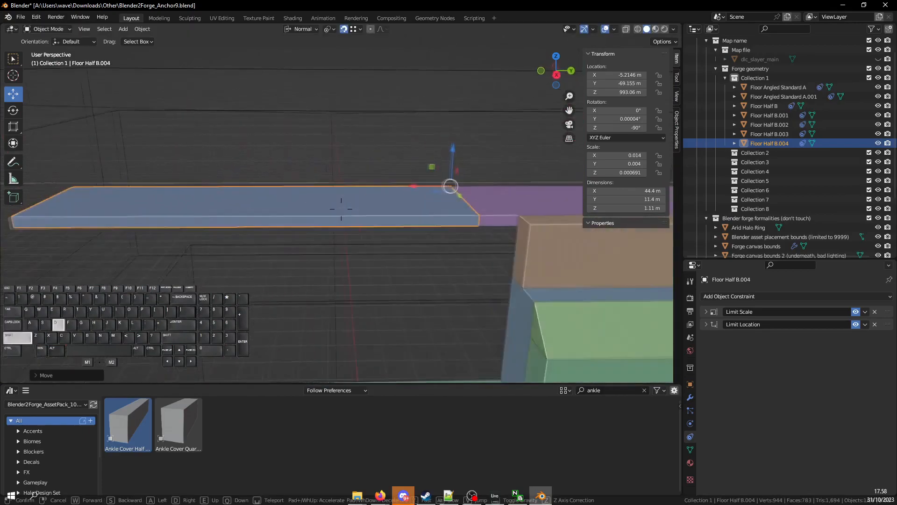
left_click(341, 208)
key("shift+space")
key("s")
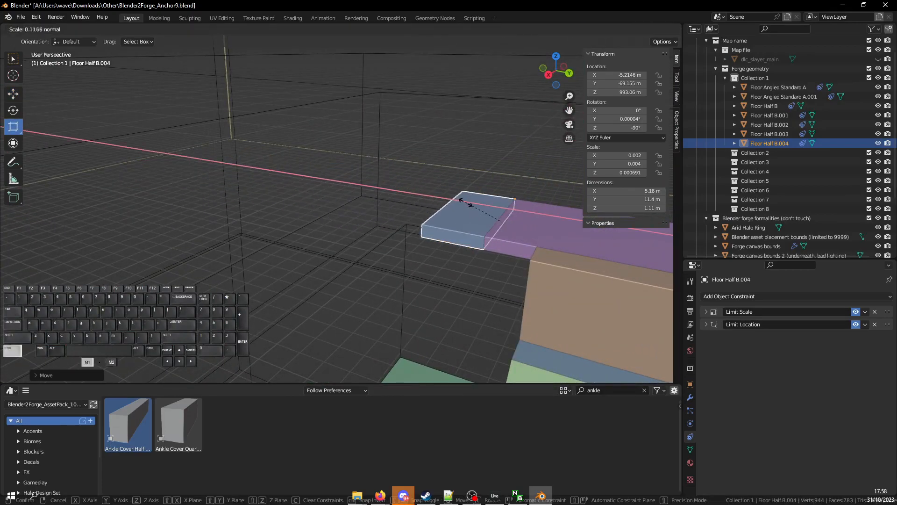
Show dlc_slayer_main again, snap to faces, and widen Floor Half B.004 along Y to 21.2 m across the side platform
left_click(879, 59)
key("ctrl+shift+Tab")
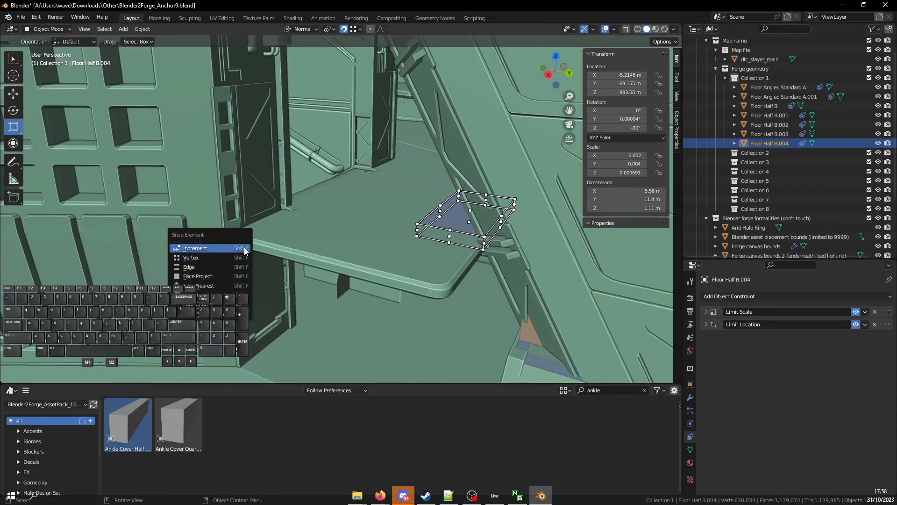
left_click(207, 276)
left_click_drag(449, 242, 444, 238)
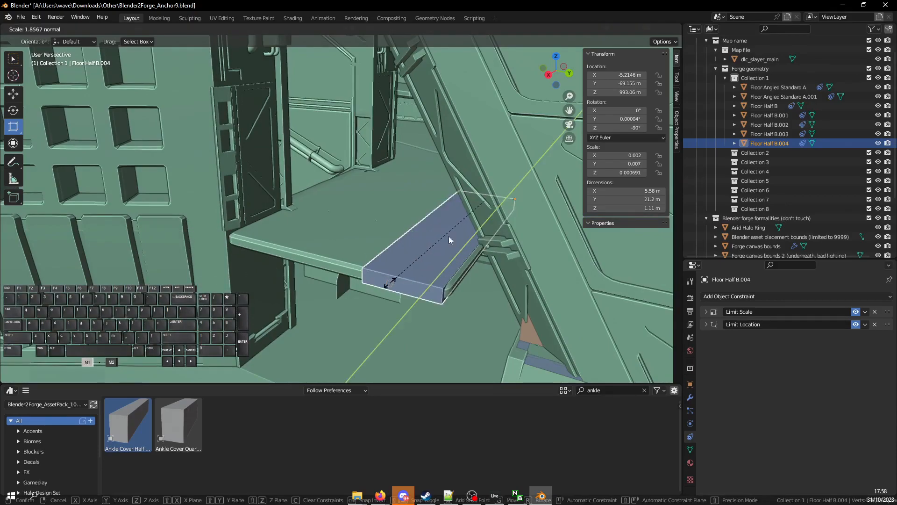
left_click_drag(390, 283, 389, 283)
Extend the opposite side of Floor Half B.004 across the platform, widening it along Y to 31.9 m
key("shift+grave")
key("w")
key("d")
left_click(341, 209)
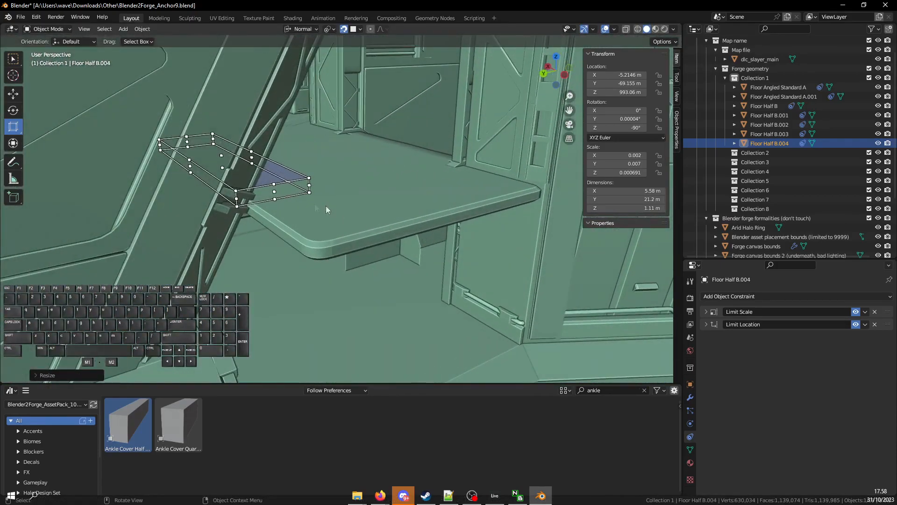
left_click_drag(275, 191, 374, 243)
Extend Floor Half B.004 along its X axis to 17.5 m over the rest of the side platform
key("shift+grave")
key("d")
left_click(337, 209)
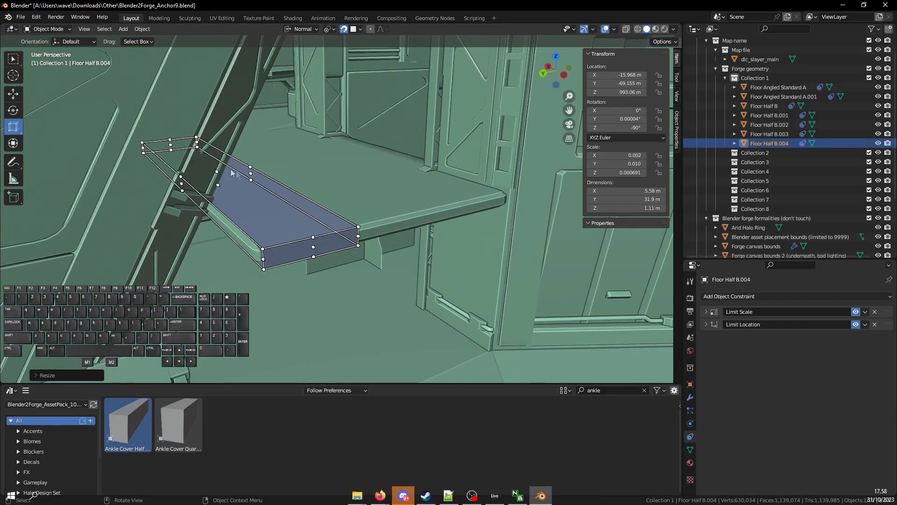
left_click_drag(251, 174, 474, 153)
Search the asset library for "flo" and place a Floor Half B block on the map's lower floor
key("shift+grave")
key("shift+a")
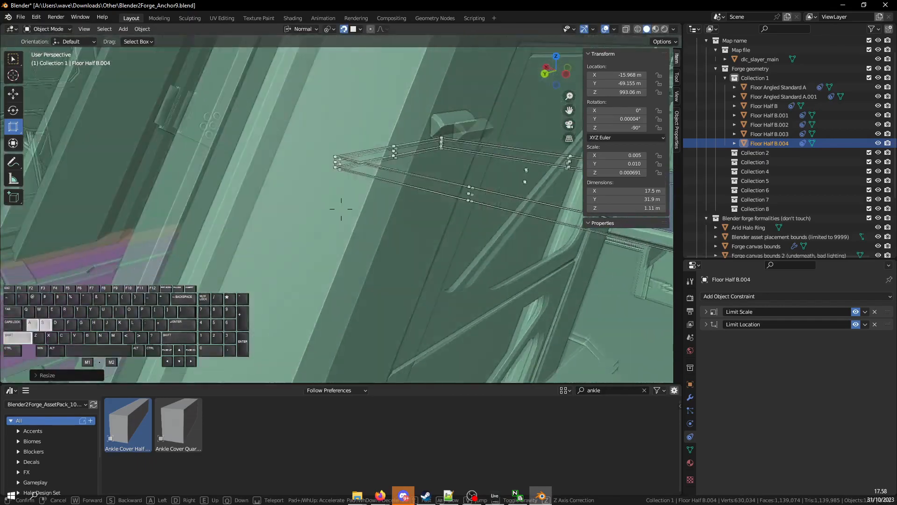
key("shift+d")
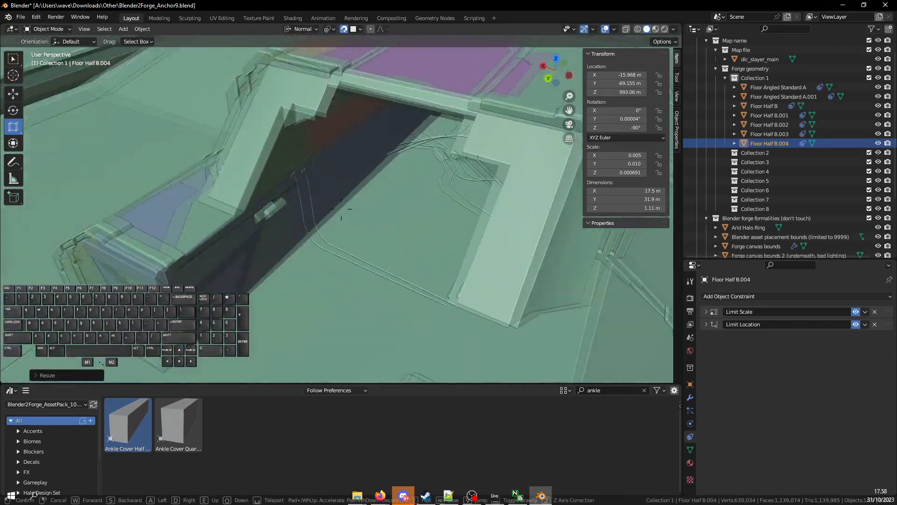
key("d")
left_click(341, 209)
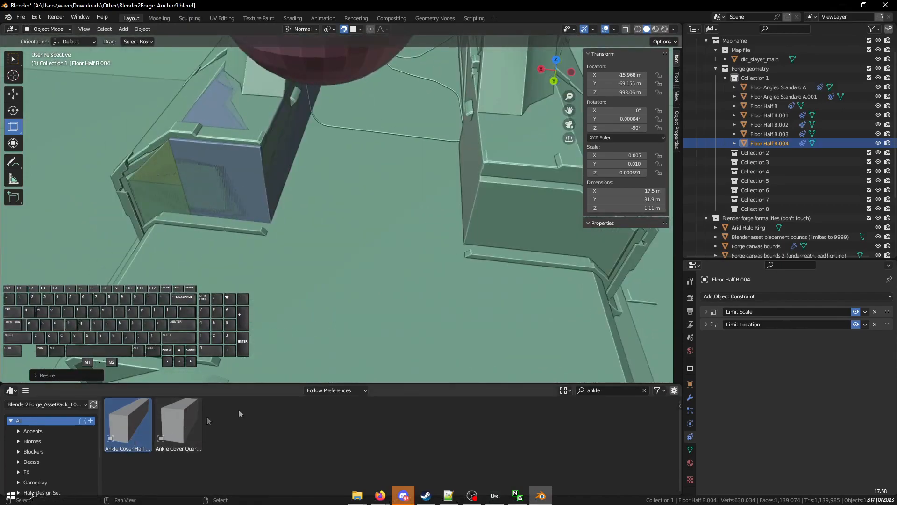
type("flo")
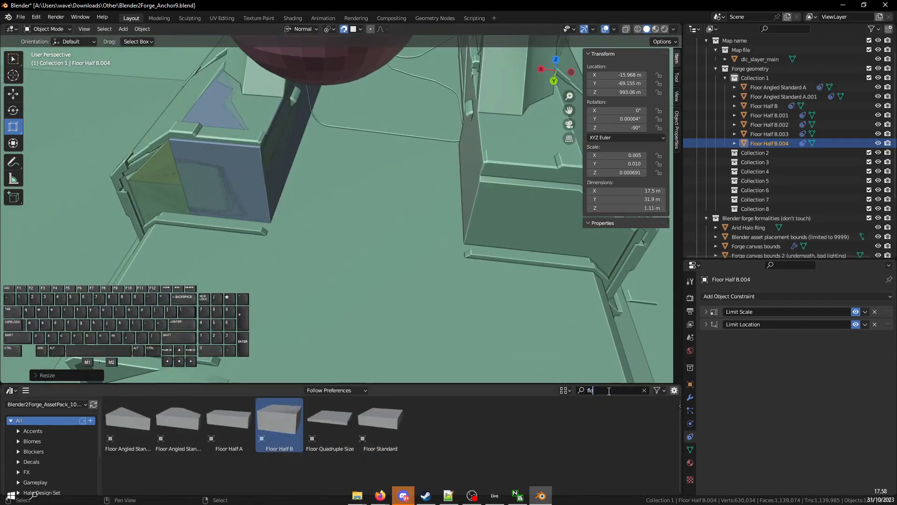
left_click_drag(347, 280, 348, 281)
Lower the new Floor Half B block along Z to 980.6 m, sinking its top toward the map floor
key("shift+grave")
key("d")
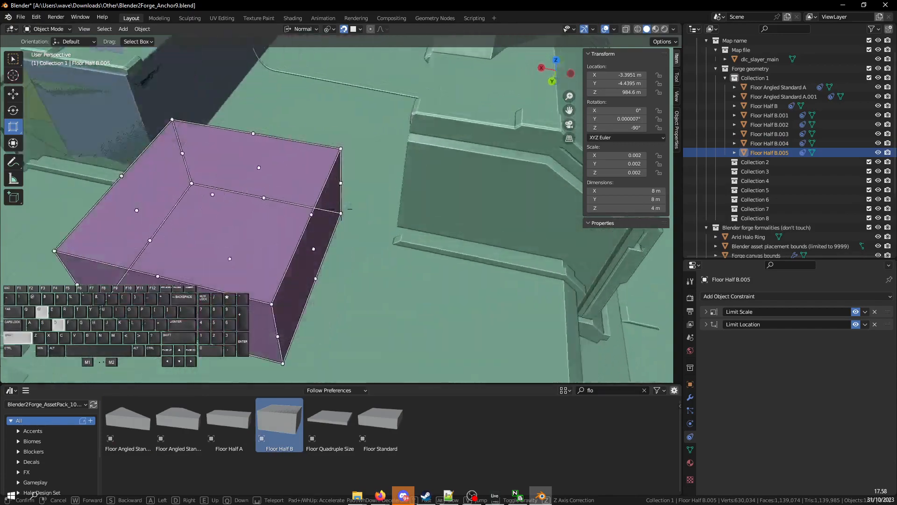
left_click(348, 280)
left_click_drag(317, 255, 311, 282, "ctrl")
Widen Floor Half B.005 along its Y axis to 17.7 m using the scale cage
key("shift+grave")
key("shift+a")
left_click(318, 283)
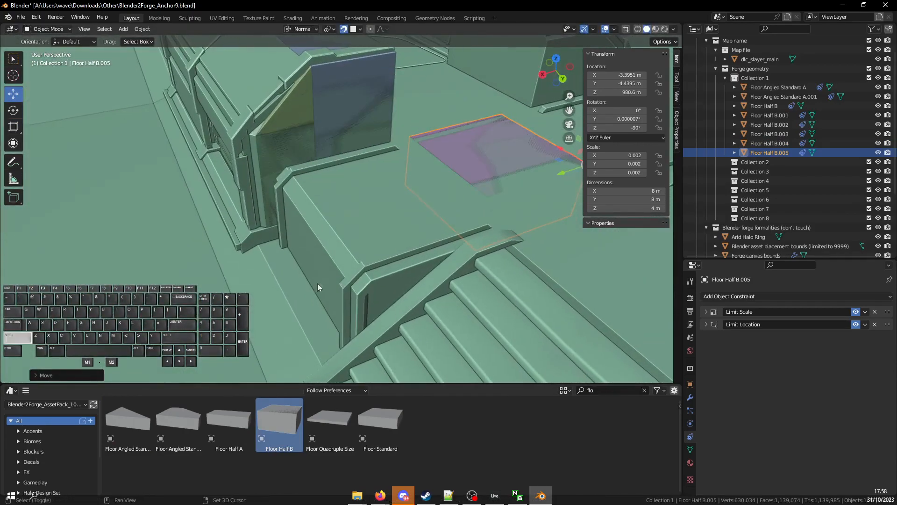
right_click(433, 208)
left_click(435, 195)
left_click_drag(436, 193, 341, 240)
Stretch Floor Half B.005 over the lower floor's near end, sizing it to 10.5 m by 28.6 m by 4.44 m
key("shift+grave")
key("d")
left_click(438, 194)
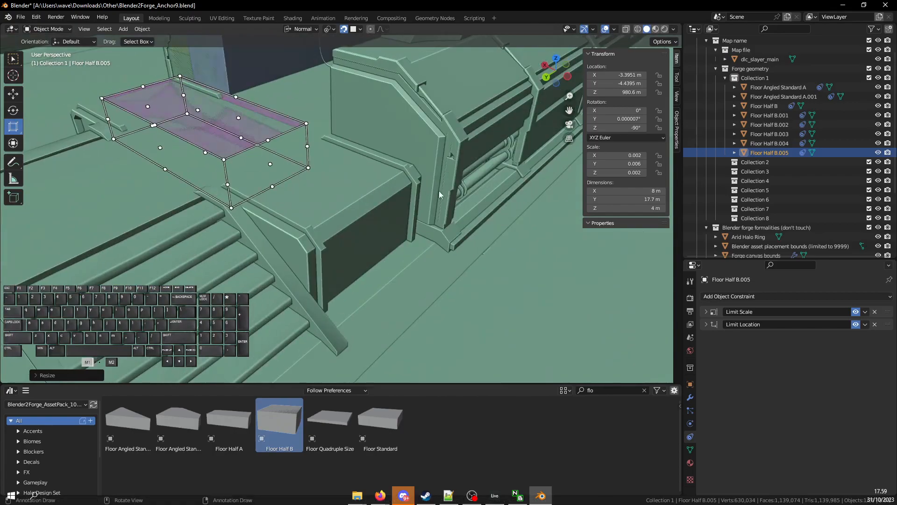
left_click_drag(265, 167, 385, 218)
left_click_drag(197, 168, 296, 251)
key("shift+grave")
left_click(296, 251)
left_click_drag(222, 144, 482, 305)
Extend Floor Half B.005 along its X axis to 84.9 m down the length of the lower floor
key("shift+grave")
key("a")
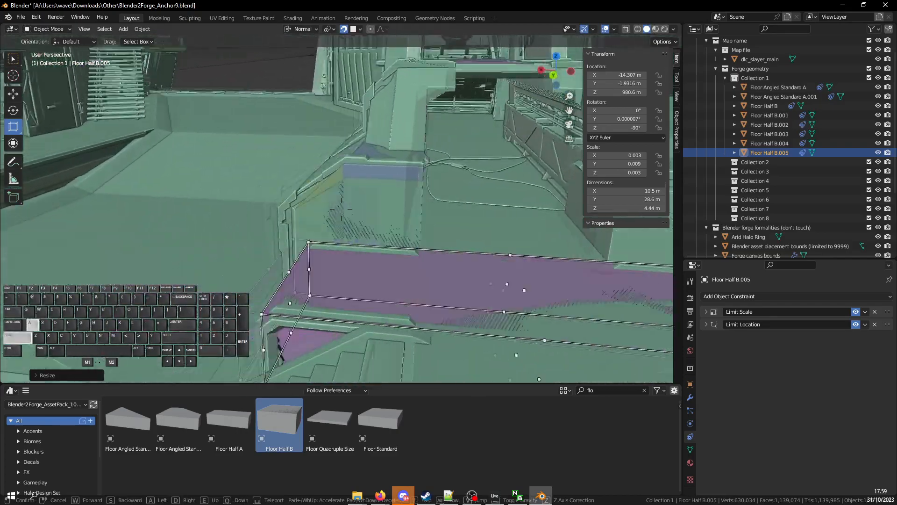
key("shift+d")
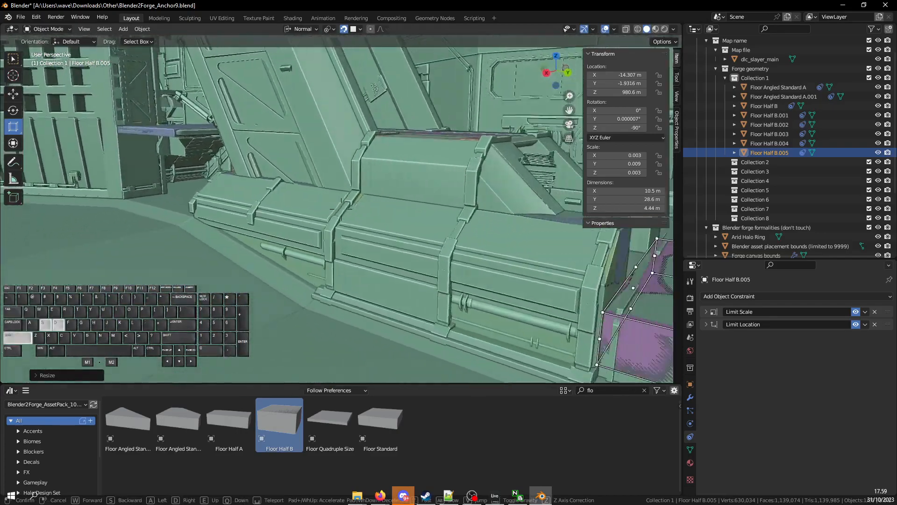
left_click(341, 209)
left_click_drag(533, 296, 90, 157, "ctrl")
Lengthen the far end of Floor Half B.005 along its X axis to 95.5 m
key("shift+grave")
key("shift+a")
key("shift+w")
left_click(341, 209)
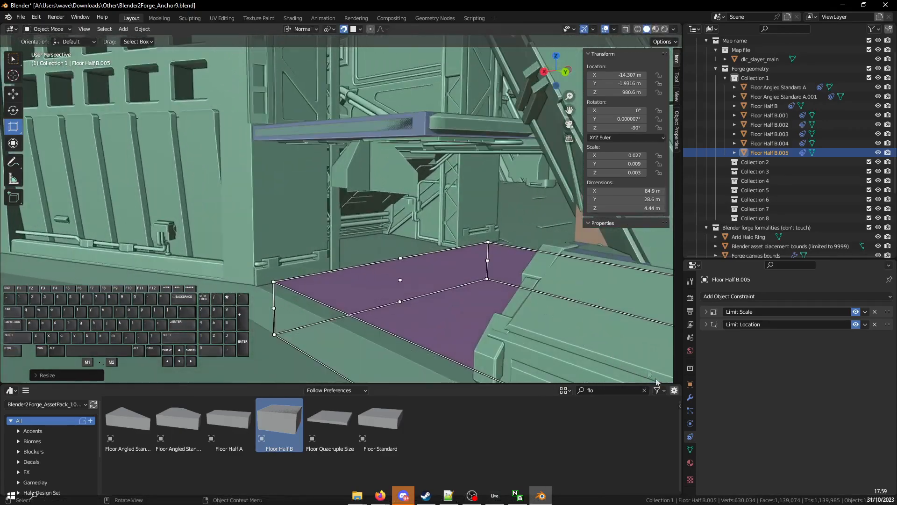
left_click_drag(405, 282, 363, 227)
Save the Blender file with the lower floor block in place
key("shift+grave")
key("q")
key("shift+d")
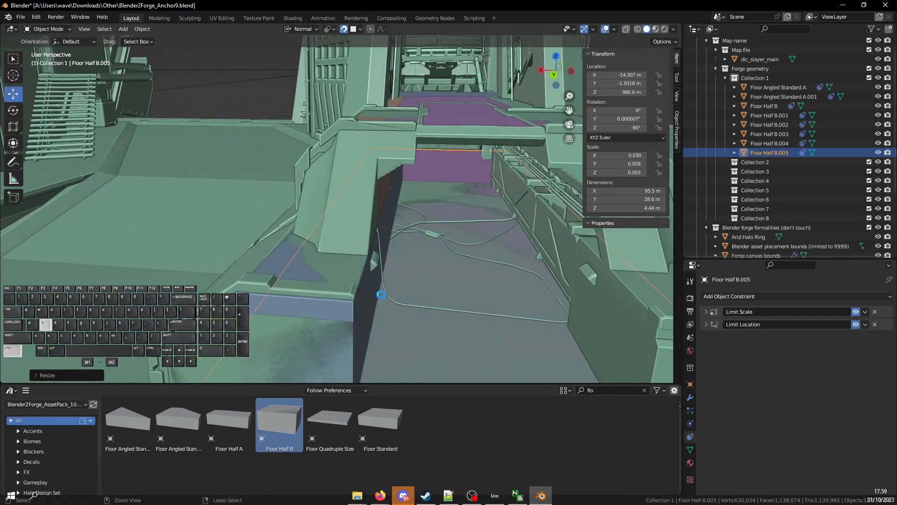
key("ctrl+s")
left_click(341, 209)
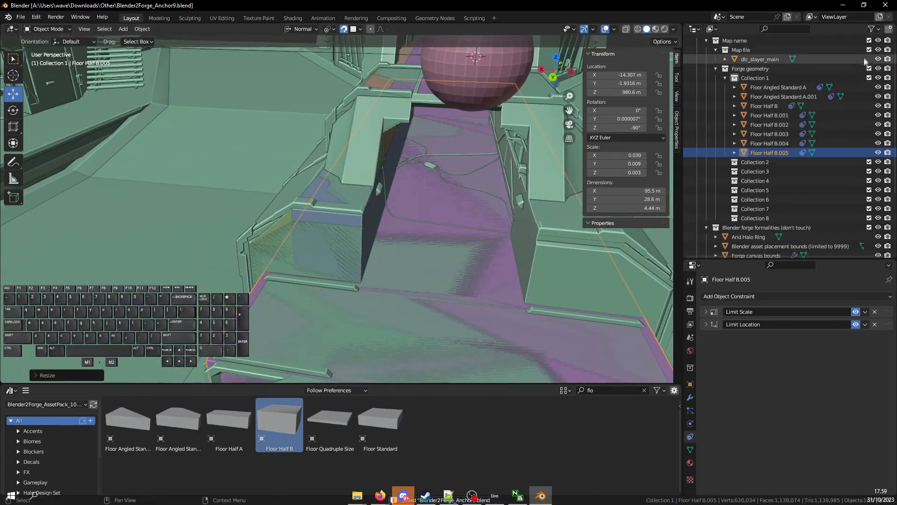
Hide the dlc_slayer_main map mesh so only the Forge blocks remain in view
key("shift+grave")
key("w")
key("d")
left_click(325, 179)
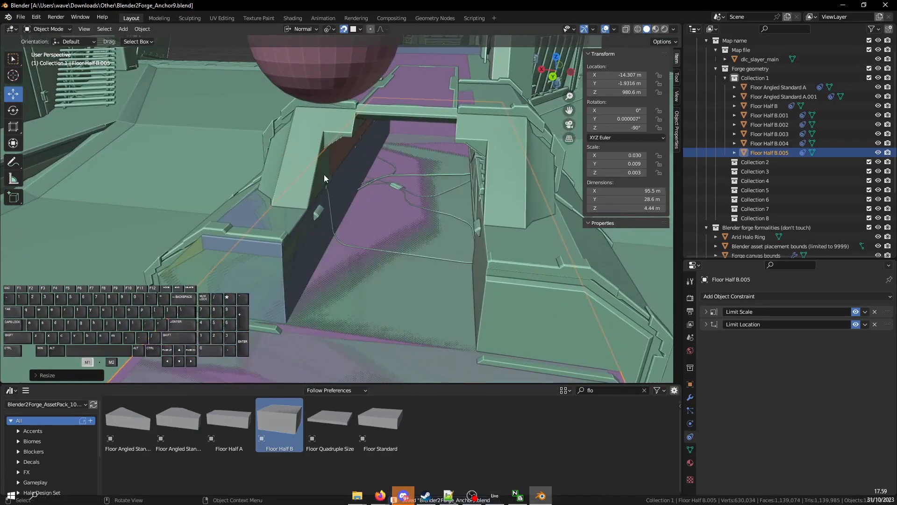
left_click(878, 59)
key("shift+grave")
key("d")
left_click(274, 225)
left_click(319, 245)
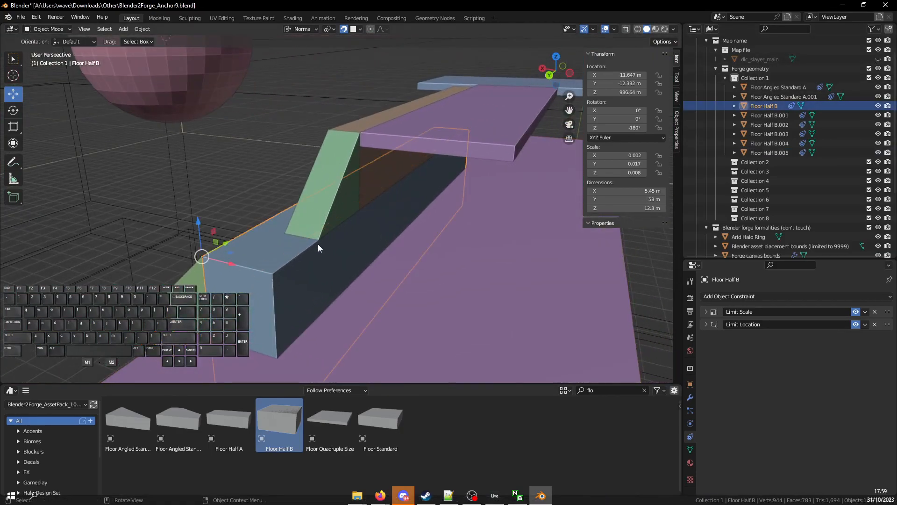
key("ctrl+w")
key("a")
left_click(318, 244)
left_click(299, 246, "shift")
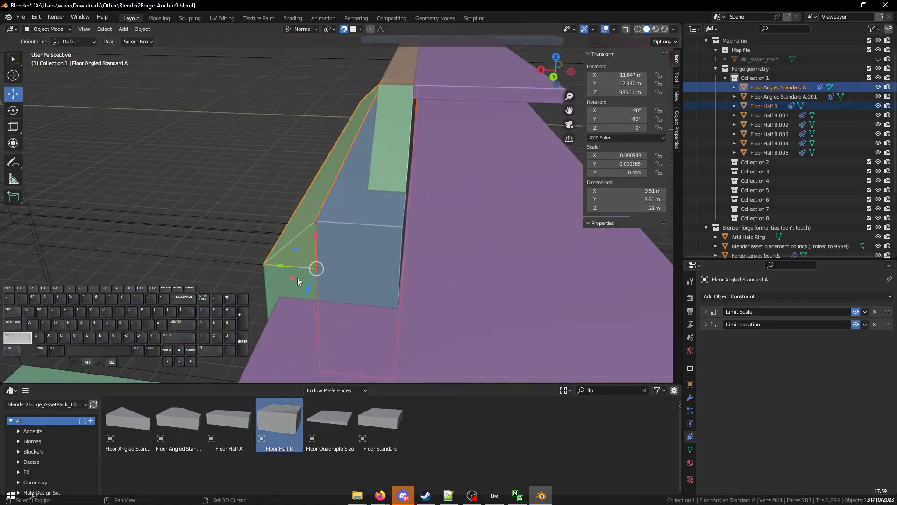
left_click(285, 283, "shift")
key("shift+grave")
key("d")
left_click(359, 178)
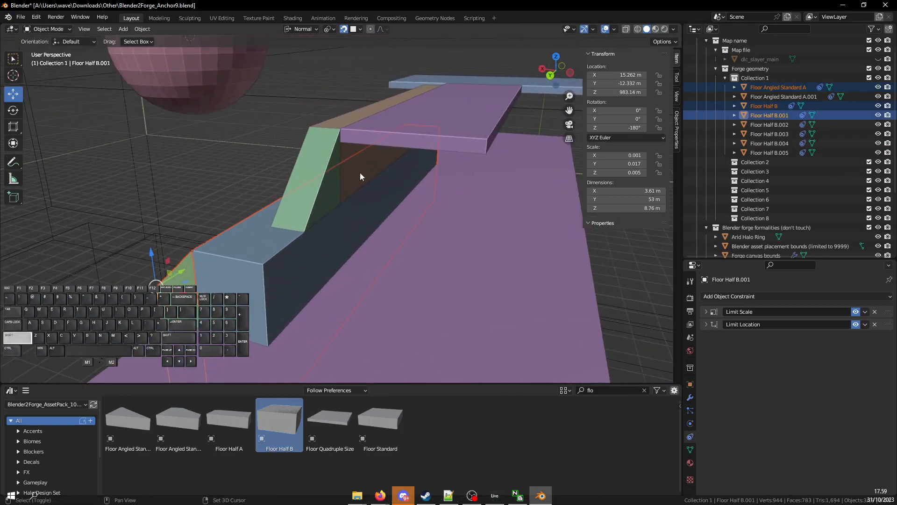
left_click(361, 170, "shift")
key("shift+grave")
key("a")
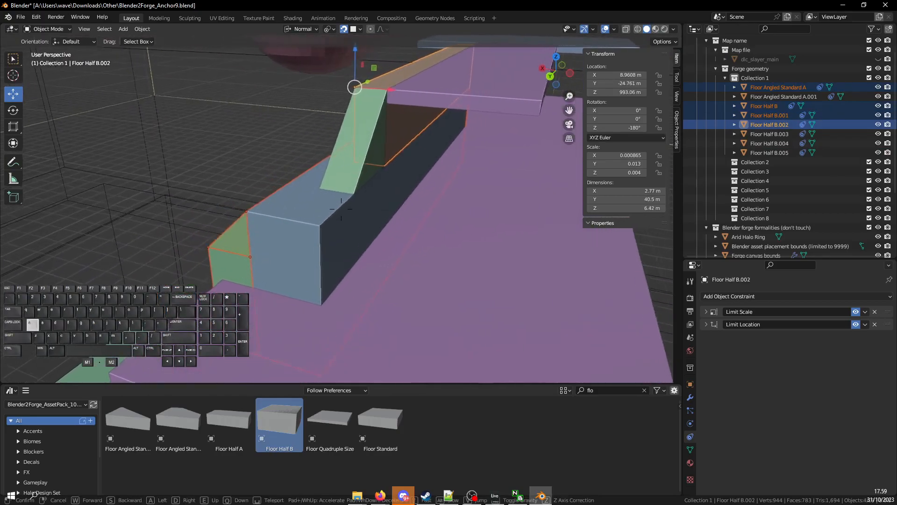
left_click(363, 175)
Select Floor Angled Standard A, Floor Half B.001 and Floor Half B.002 together with Floor Half B as the active object
left_click(405, 229)
left_click(406, 229)
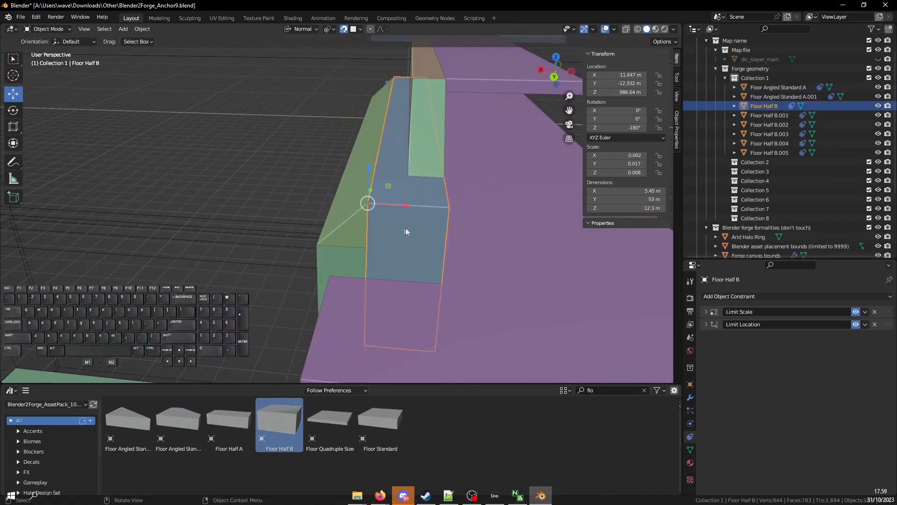
left_click(344, 226, "shift")
left_click(338, 263, "shift")
key("shift+grave")
key("d")
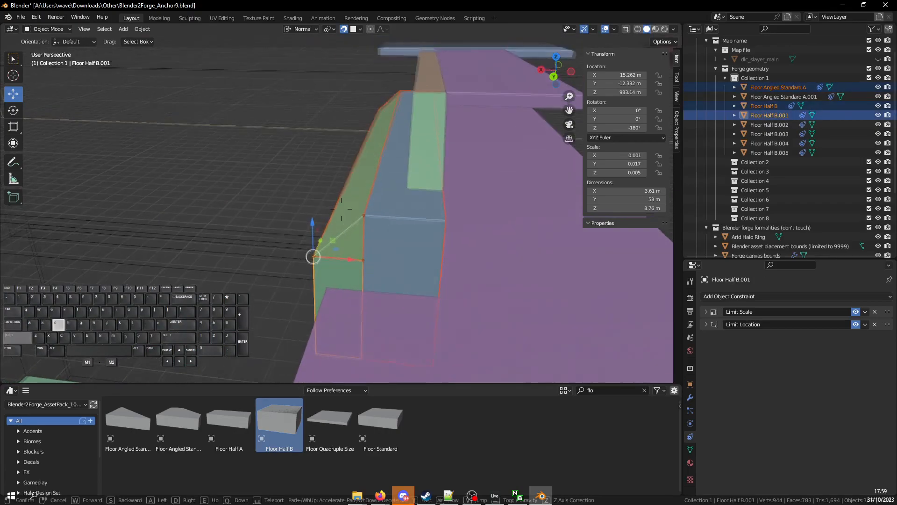
left_click(371, 181)
key("shift+grave")
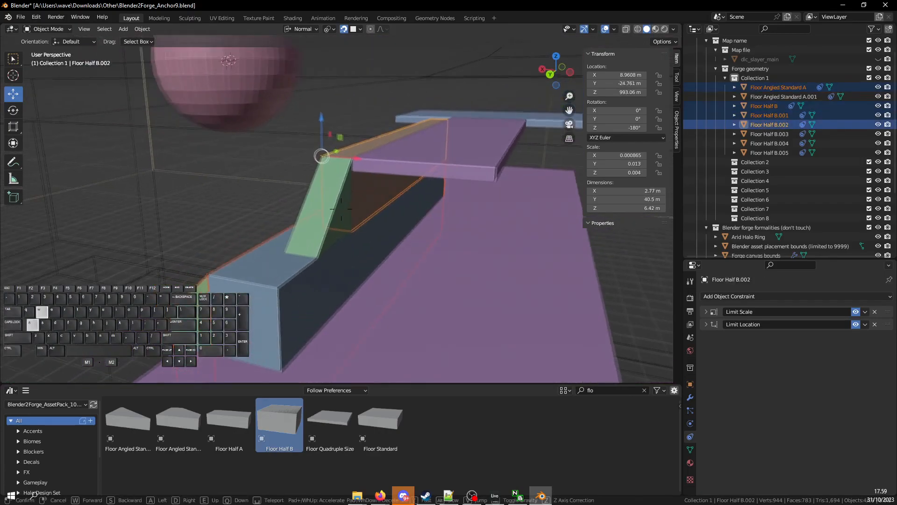
key("q")
key("d")
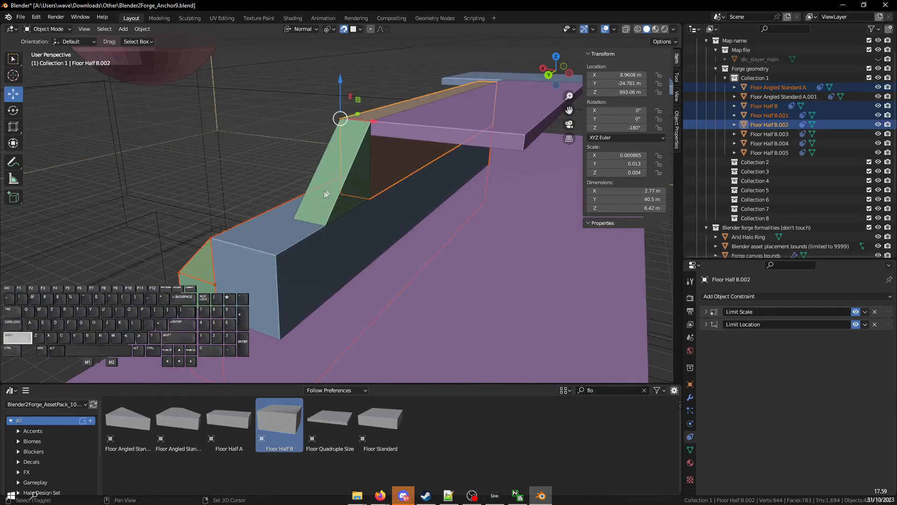
left_click(284, 261, "shift")
Duplicate the four selected walkway blocks, set snapping to Vertex, and snap the copies in line with the originals
key("shift+grave")
key("a")
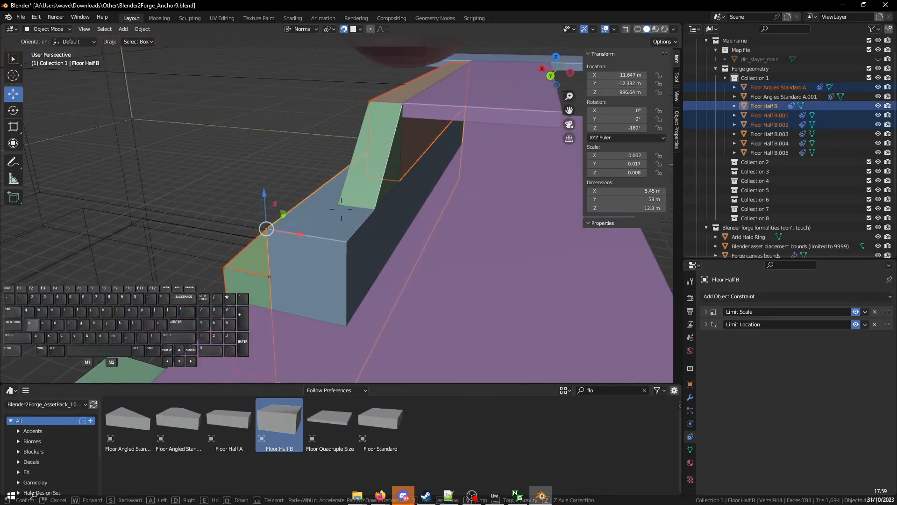
key("Return")
key("shift+d")
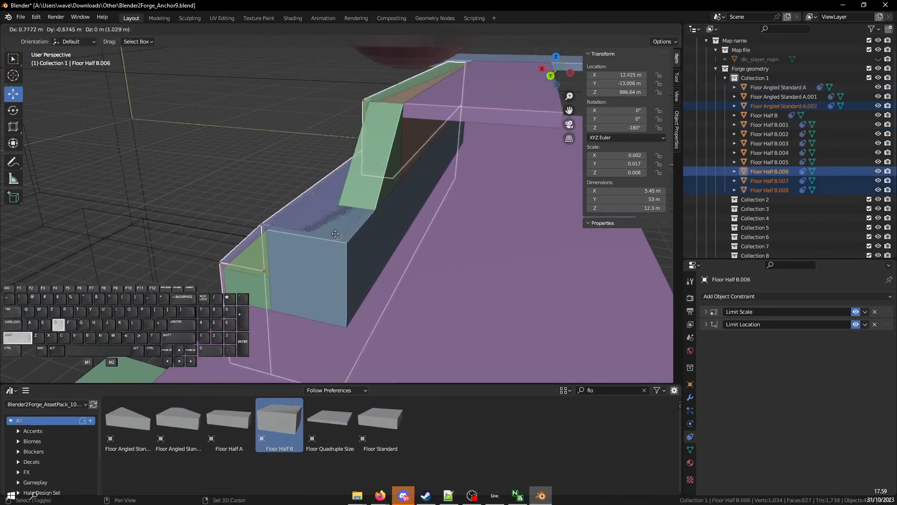
key("ctrl+shift+Tab")
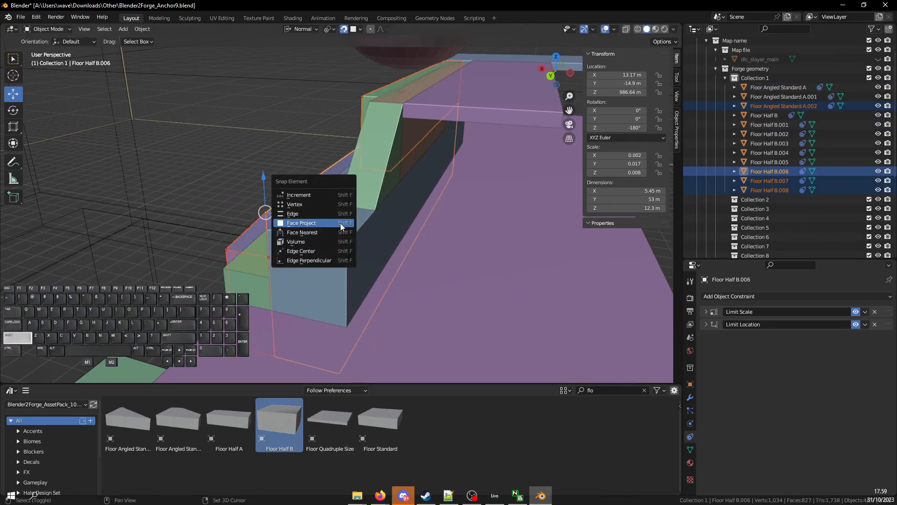
left_click(300, 206)
mouse_move(269, 214)
left_mouse_down()
mouse_move(283, 217)
mouse_move(267, 229)
left_mouse_up()
Move the copies across the floor to X -5.1122 m and rotate them 180° about Z to face the opposite way
scroll(276, 236, "down", 2)
middle_click_drag(267, 229, 230, 239)
left_click_drag(186, 217, 362, 244, "ctrl")
middle_click_drag(363, 244, 361, 253)
left_click_drag(333, 242, 297, 184)
Snap the rotated copies along the opposite side of the floor to X -10.594 m, Y -65.494 m
key("shift+grave")
key("shift+d")
left_click(341, 208)
key("w")
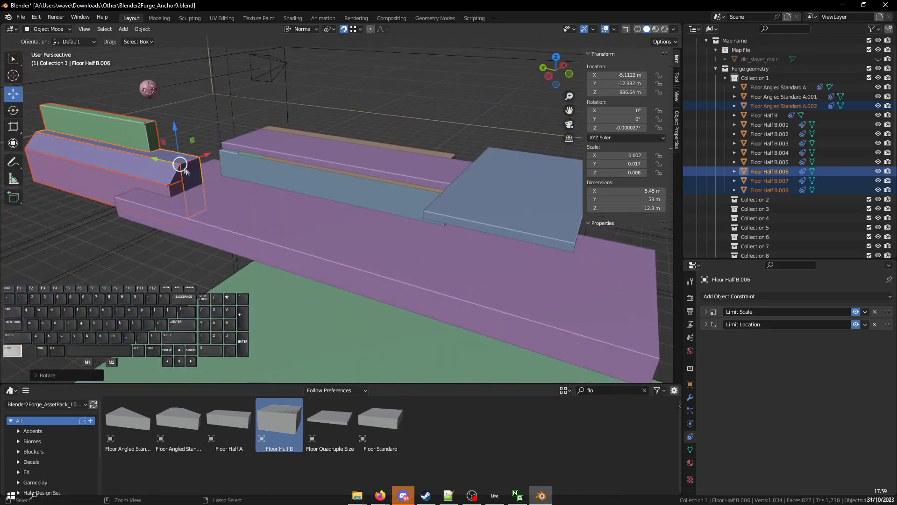
left_click_drag(149, 157, 410, 232)
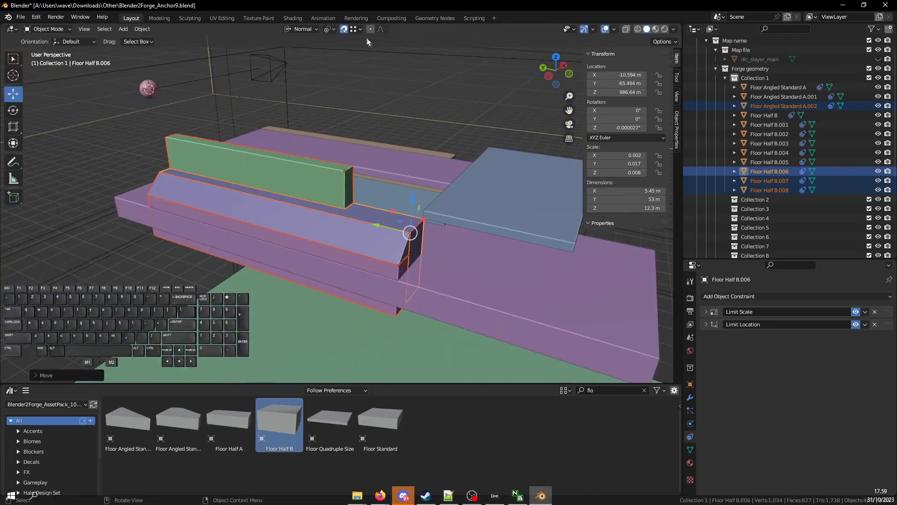
Show dlc_slayer_main again and shift the copied blocks along X to -13.989 m against the map's opposite wall
left_click(877, 60)
key("shift+grave")
key("w")
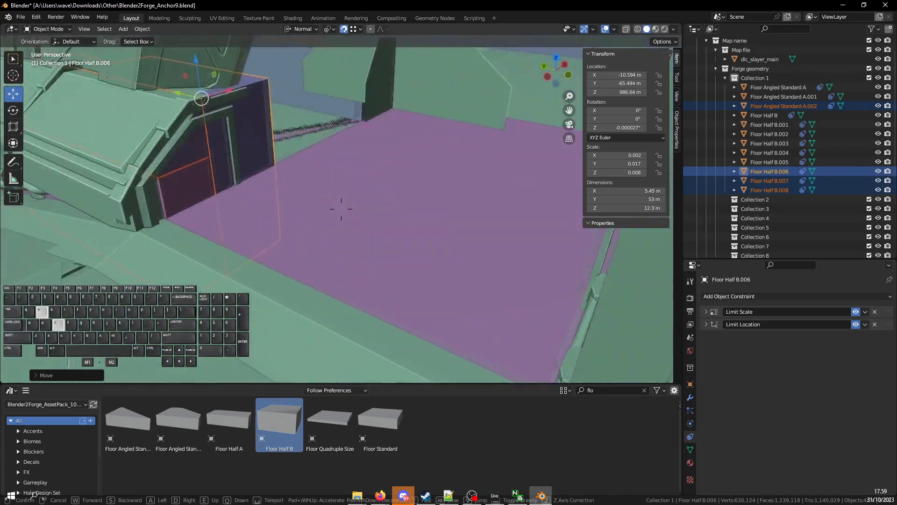
left_click(341, 210)
left_click_drag(381, 148, 304, 167, "ctrl")
Set snapping to Face Project and align the copied blocks with the opposite wall at X -11.837 m, Y -65.305 m
key("shift+f")
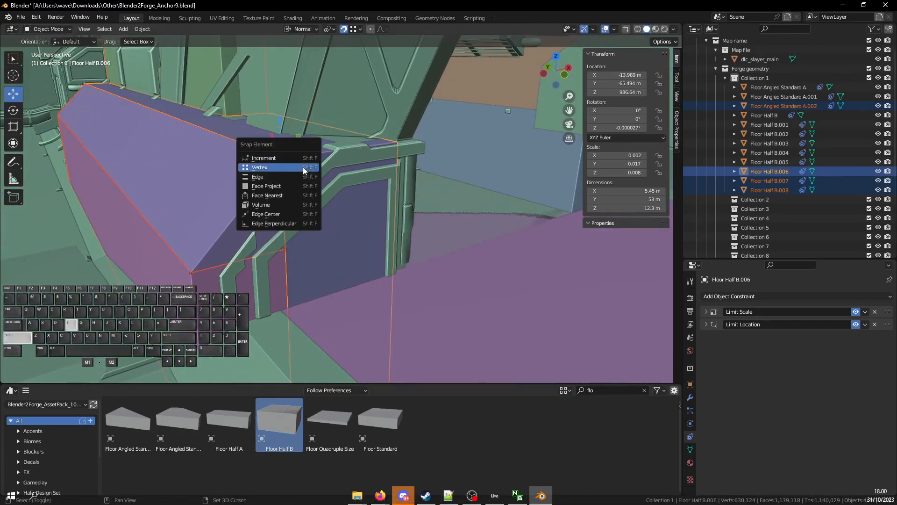
left_click(303, 185)
key("shift+grave")
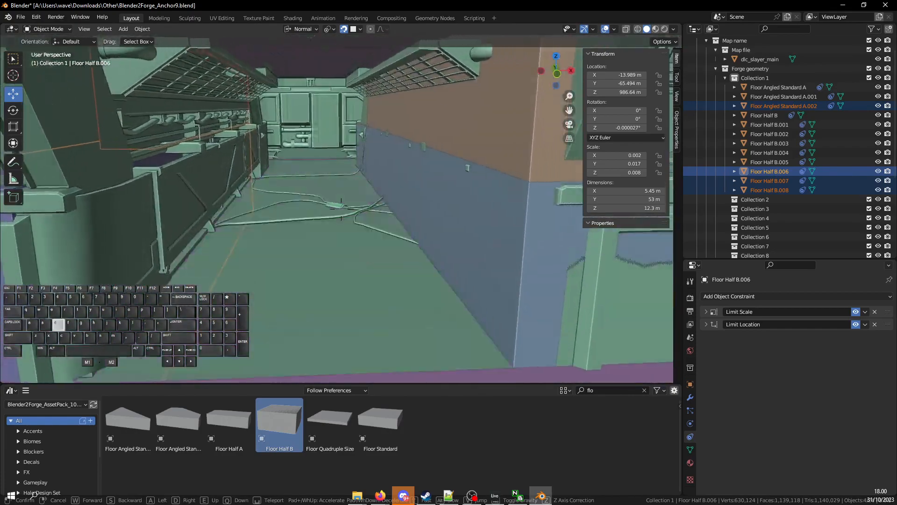
left_click(243, 164)
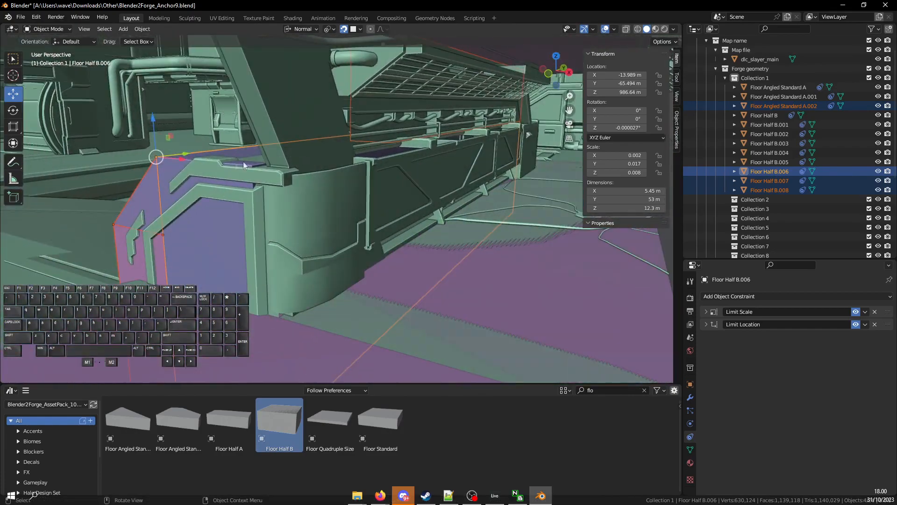
left_click_drag(184, 162, 282, 189)
mouse_move(219, 158)
left_mouse_down()
mouse_move(255, 154)
mouse_move(222, 158)
left_mouse_up()
Examine how the copied blocks fit against the map's opposite wall, from both ends and along its outer side
key("shift+grave")
key("a")
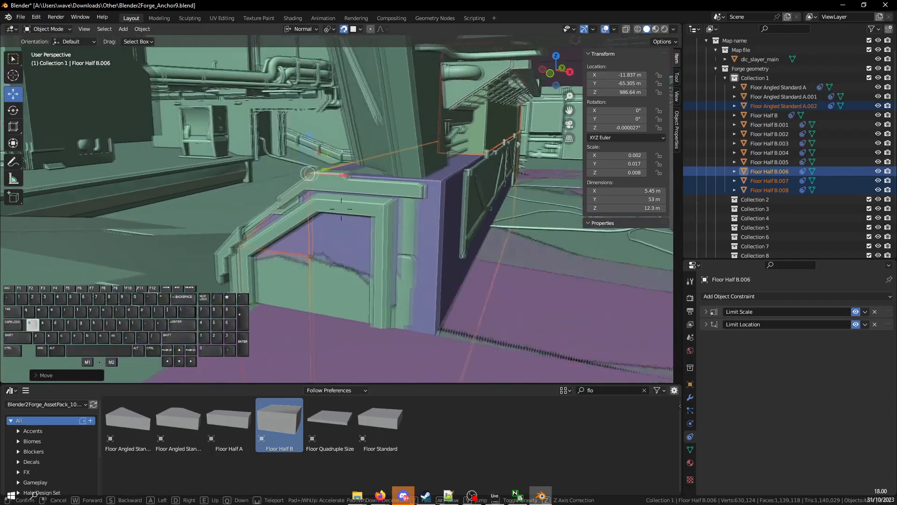
key("w")
key("shift")
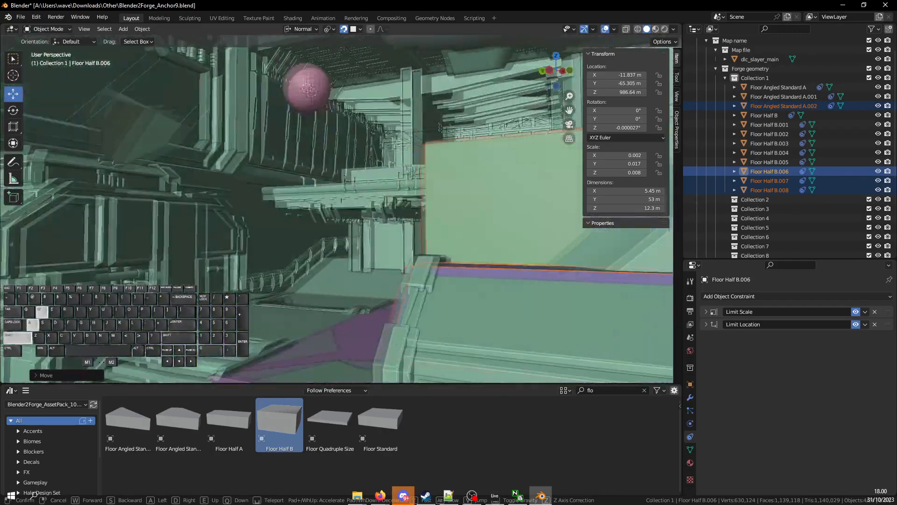
key("w")
key("shift")
key("a")
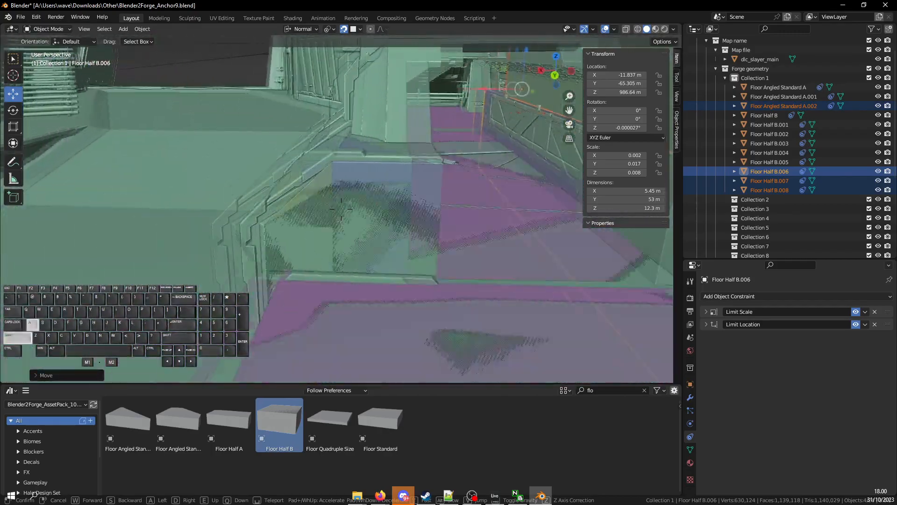
key("w")
key("a")
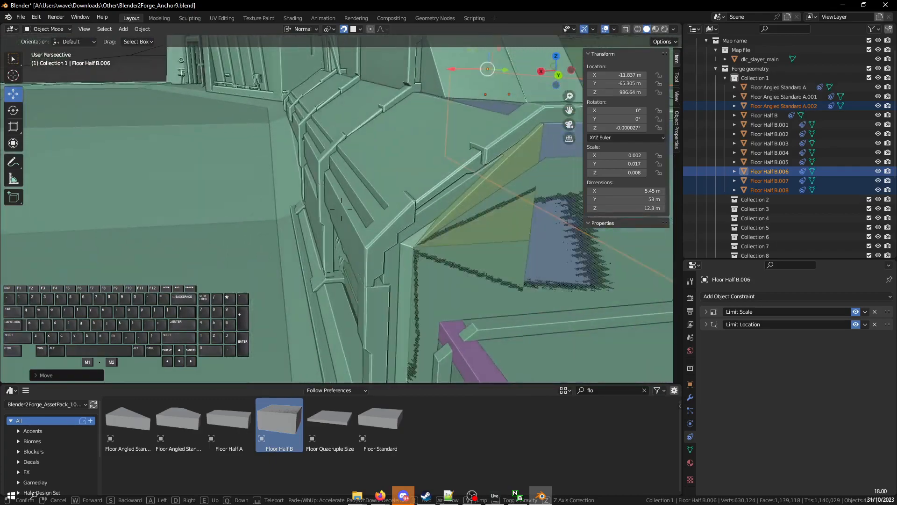
left_click(252, 214)
key("shift+grave")
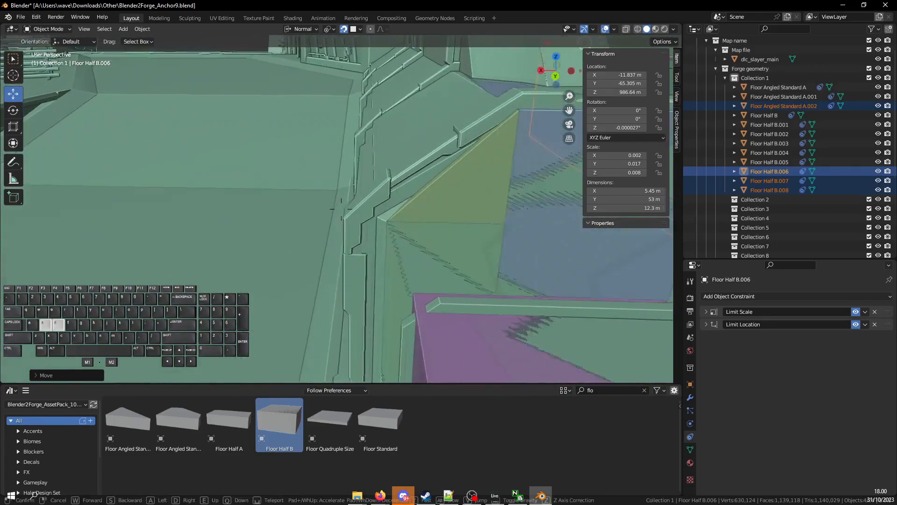
key("s")
left_click(388, 175)
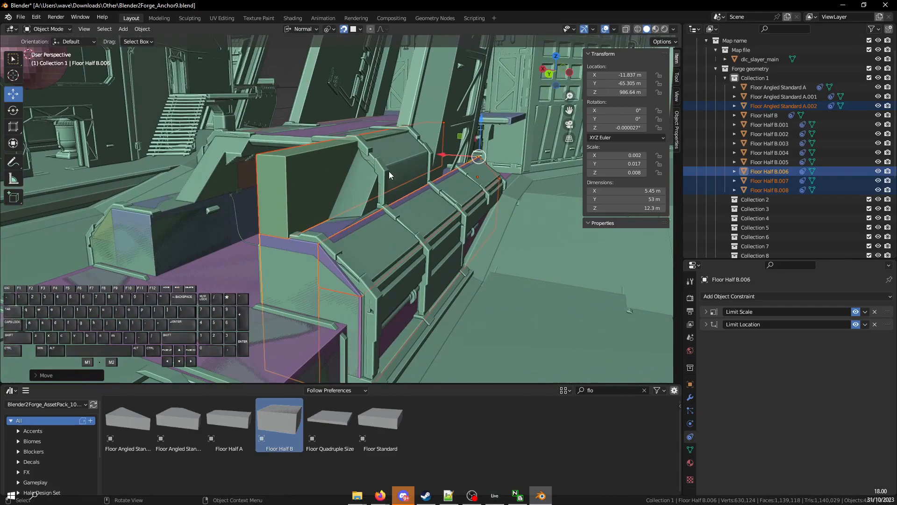
Hide dlc_slayer_main and snap the tall narrow block on the copied side along Y to -65.305 m
left_click(878, 59)
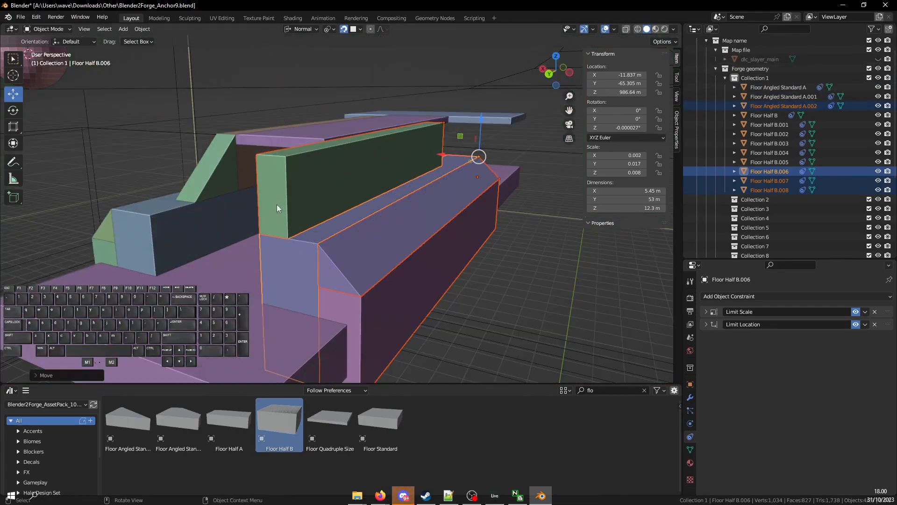
left_click(277, 204)
scroll(280, 196, "up", 5)
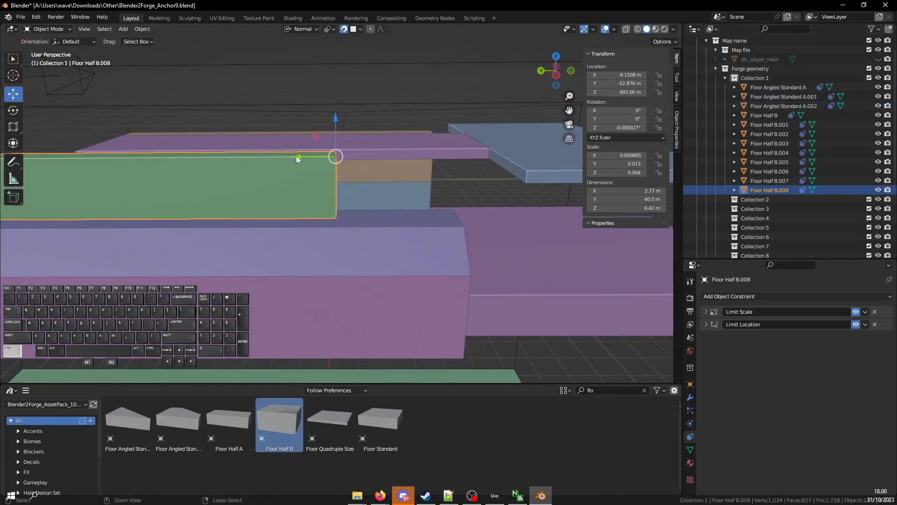
left_click_drag(296, 157, 404, 156, "ctrl")
key("shift+grave")
key("w")
key("s")
key("d")
left_click(349, 119)
left_click_drag(344, 107, 416, 234)
Set snapping to Vertex and try moving a duplicate of the angled end block across to X -2.9741 m, discarding that copy
key("shift+grave")
key("shift+a")
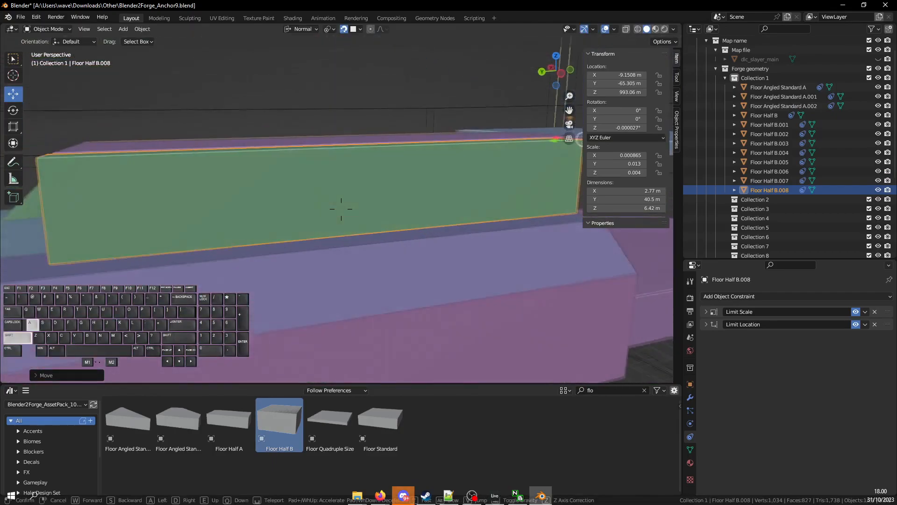
left_click(341, 209)
left_click(310, 210)
key("shift+d")
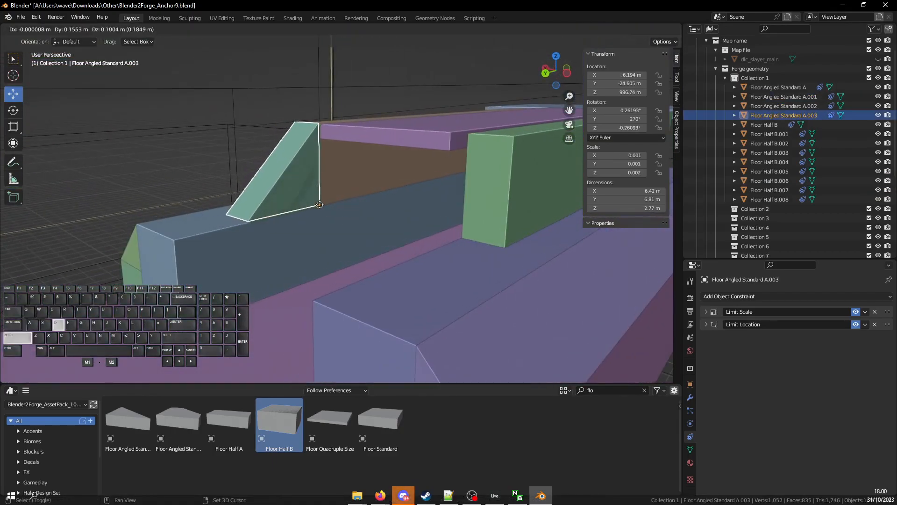
key("shift+f")
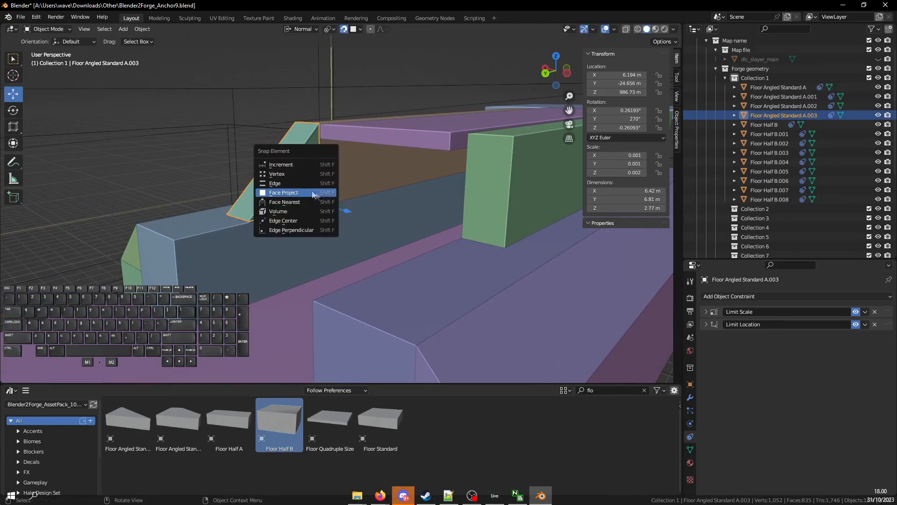
left_click(282, 176)
left_click_drag(320, 204, 415, 227)
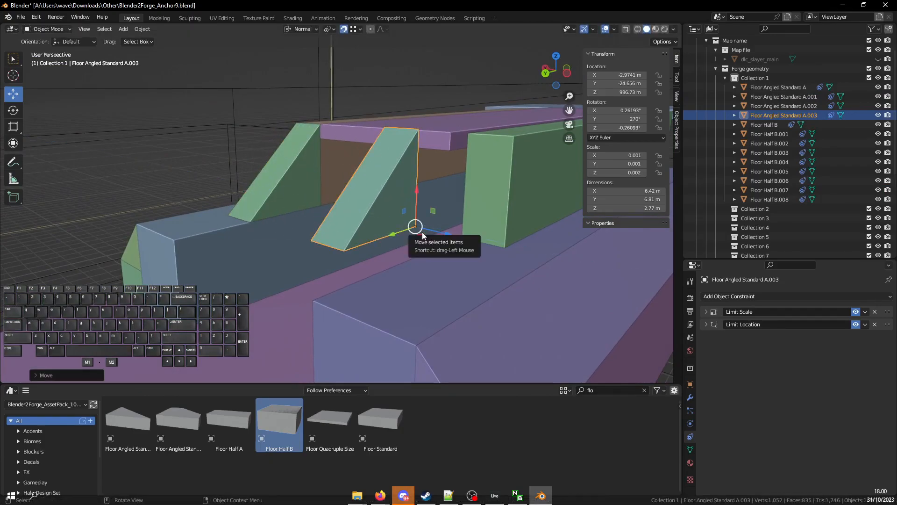
key("Delete")
Duplicate the angled end block again and move the copy across toward the tall narrow block on the opposite side
left_click(296, 190)
key("shift+d")
left_click_drag(395, 232, 463, 237)
left_click(500, 218)
key("shift+f")
key("d")
left_click(341, 204)
left_click_drag(403, 130, 444, 222)
Snap the angled copy to the tall narrow block's end at X -9.1508 m, Y -24.761 m, Z 986.64 m
key("shift+grave")
key("shift+a")
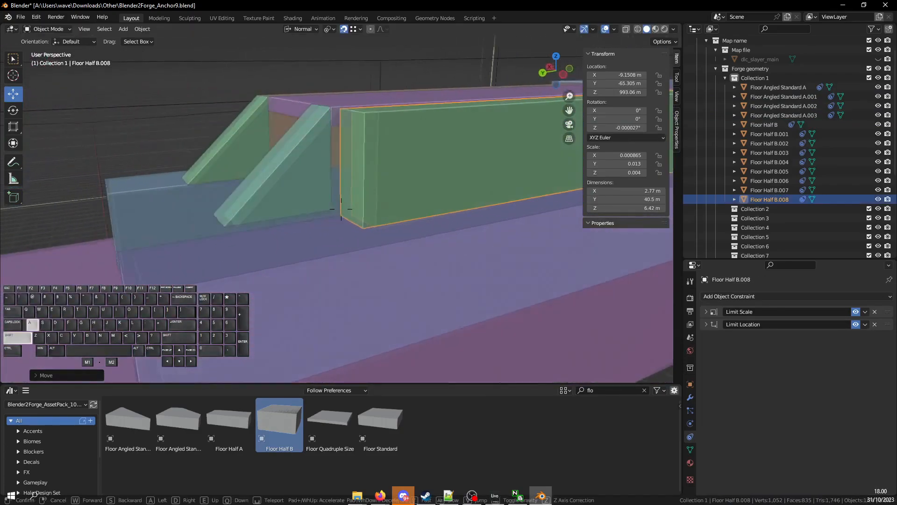
left_click(341, 209)
left_click(295, 186)
left_click_drag(359, 218, 380, 233)
Compare the upper walkway block with the map, and widen it to 12.6 m to meet the tall narrow block
key("shift+grave")
key("s")
key("a")
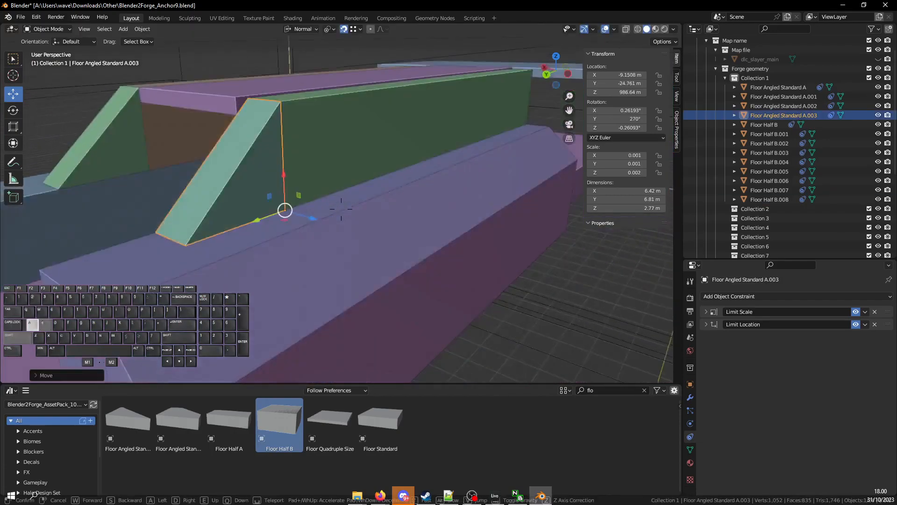
key("w")
key("s")
left_click(341, 209)
left_click(349, 202)
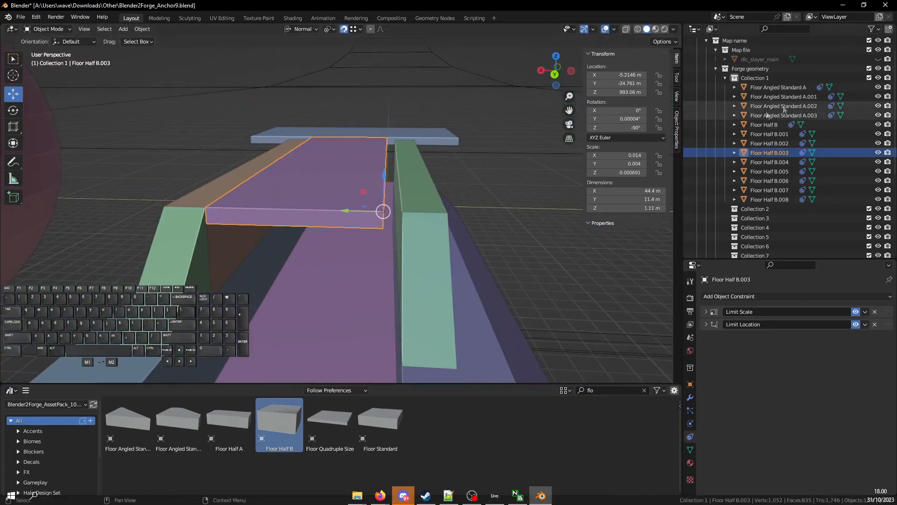
left_click(878, 59)
key("shift+grave")
key("w")
key("d")
left_click(341, 209)
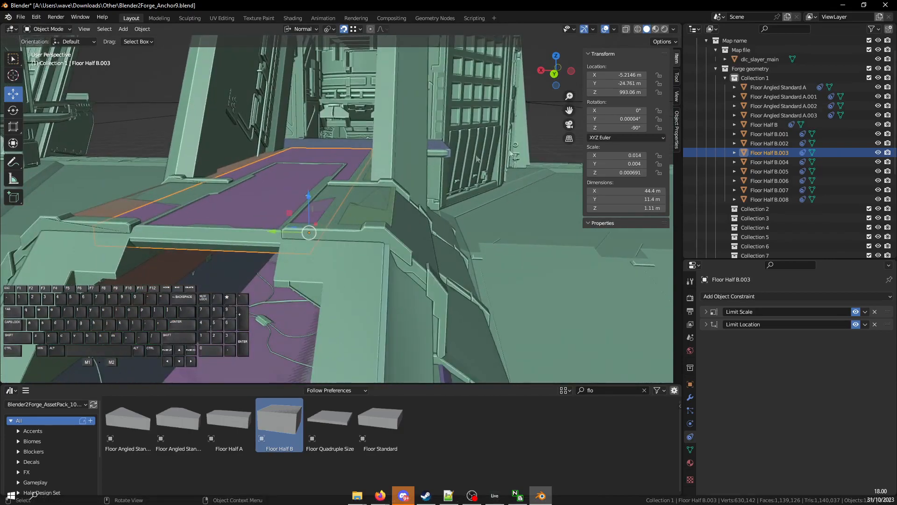
left_click(878, 59)
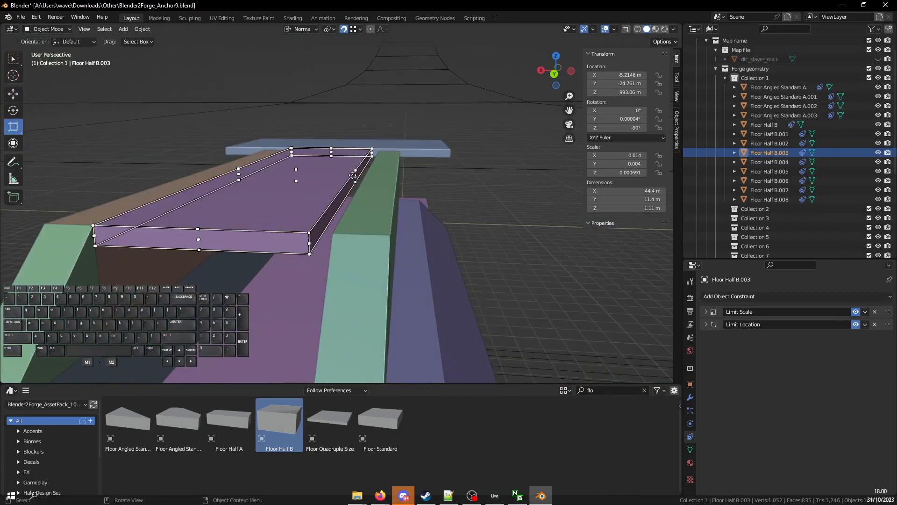
left_click_drag(355, 175, 334, 233)
Show dlc_slayer_main again and select the wide lower floor block beside the map's stairs
key("shift+grave")
key("s")
key("d")
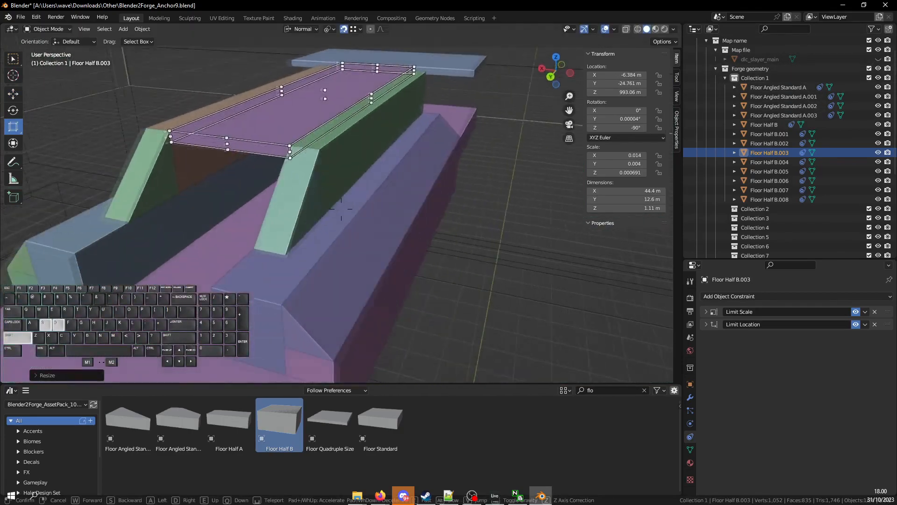
key("shift+a")
left_click(489, 139)
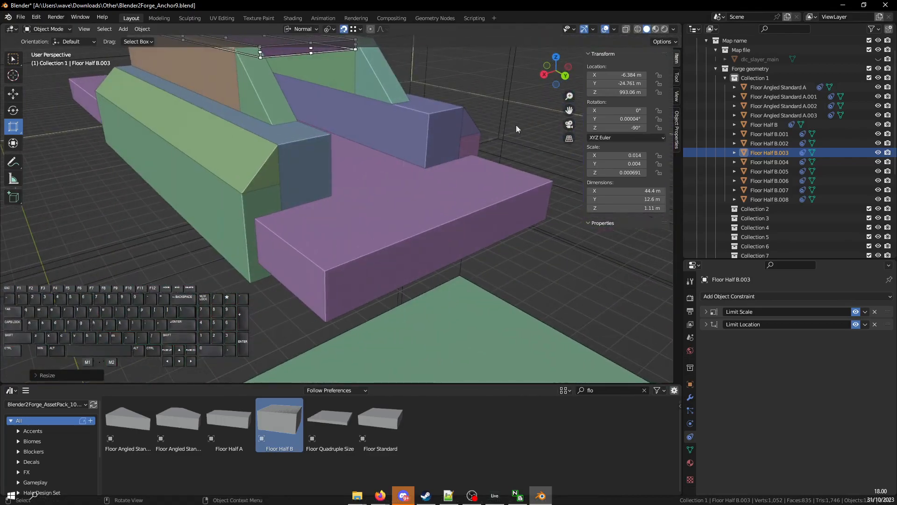
left_click(878, 60)
key("shift+grave")
key("a")
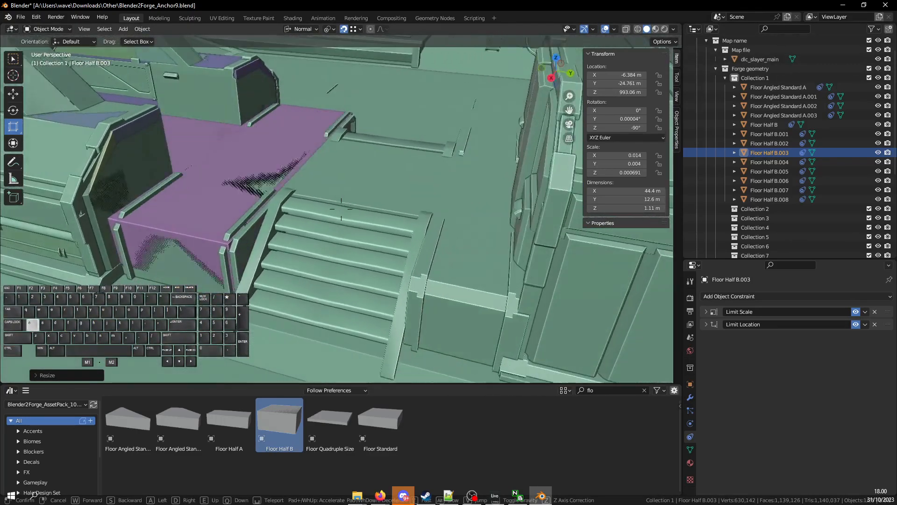
key("w")
key("d")
left_click(368, 173)
left_click(165, 170)
left_click(164, 170)
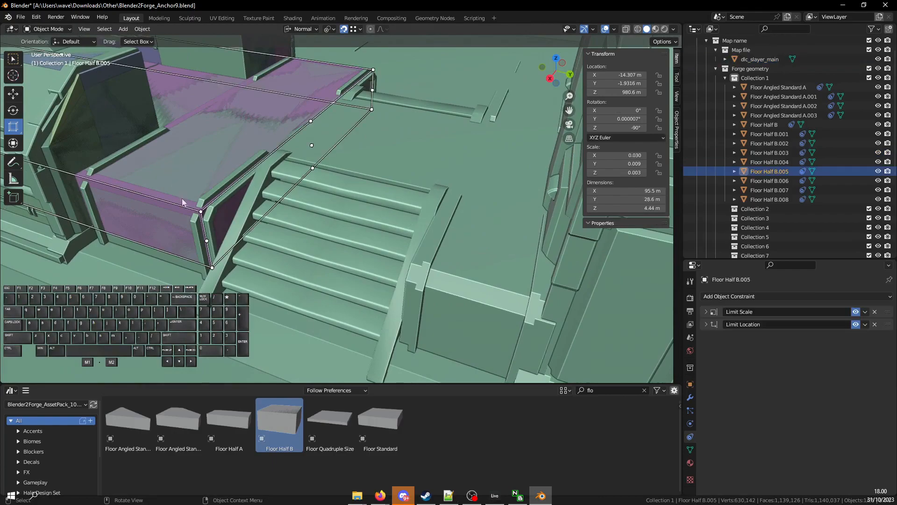
Hide dlc_slayer_main, duplicate the wide lower floor block in place, and move the copy along Y to 8.7785 m
left_click(878, 59)
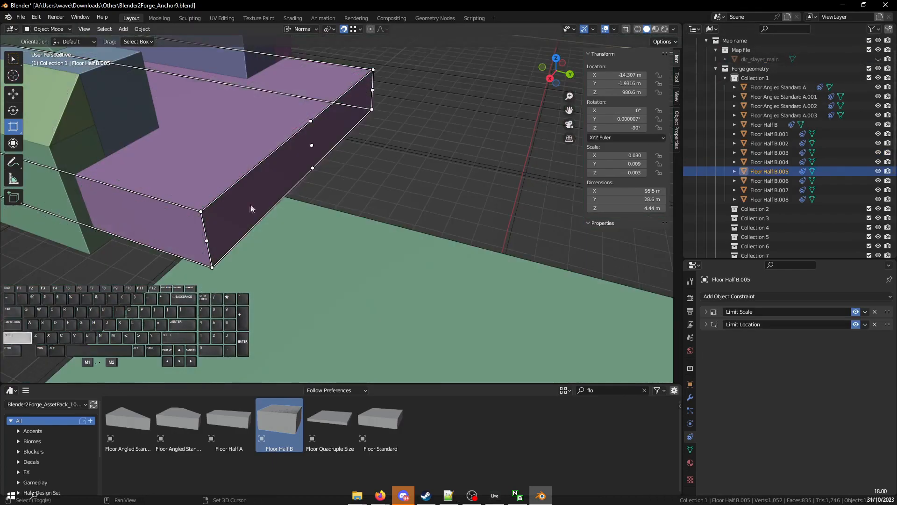
key("shift+d")
left_click(206, 214)
mouse_move(205, 214)
middle_mouse_down()
mouse_move(213, 210)
mouse_move(206, 213)
middle_mouse_up()
key("w")
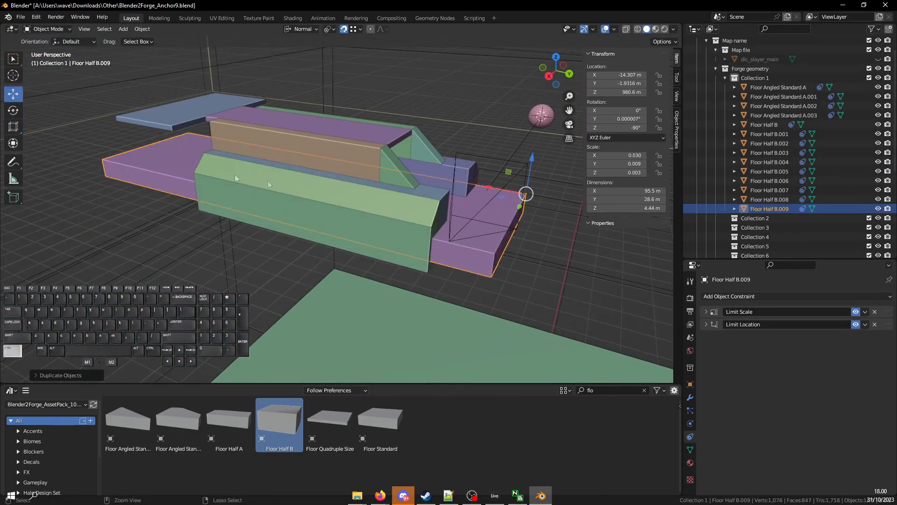
left_click_drag(490, 188, 318, 184)
Scale the floor copy along its X axis down to 5.45 m to make a narrow block
key("r")
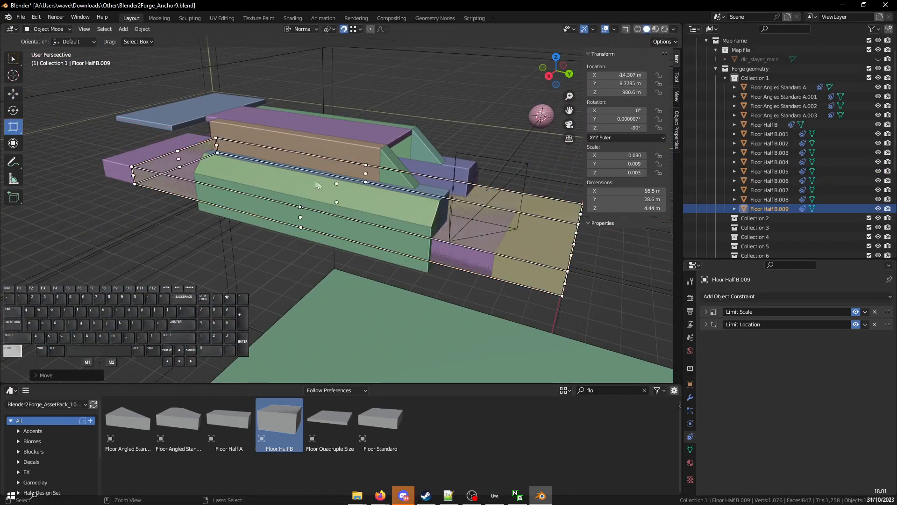
key("s")
key("x")
left_click(182, 163)
key("KP_Decimal")
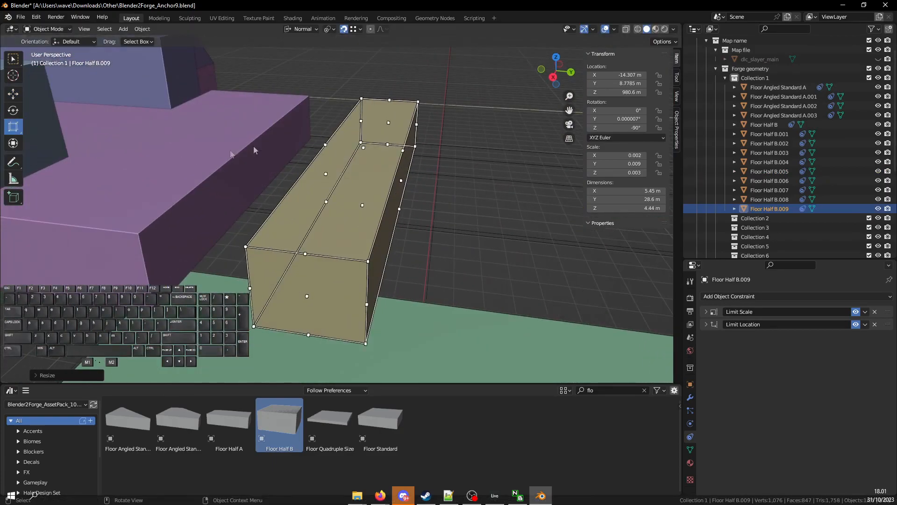
Show the map and, with Face Project snapping, align the narrow block to the platform beyond the stairs at Y 18.188 m, widening it to 6.88 m
left_click(878, 59)
key("w")
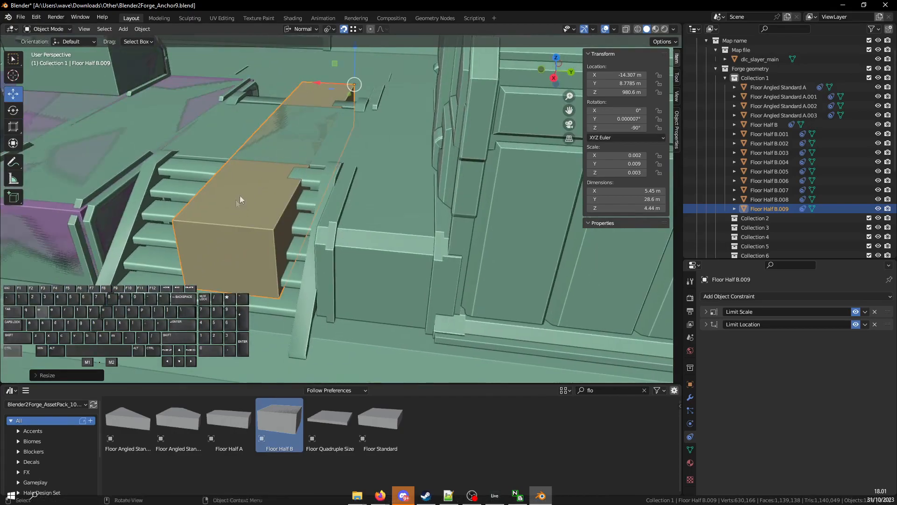
left_click_drag(321, 83, 411, 87, "ctrl")
middle_click_drag(373, 111, 399, 108)
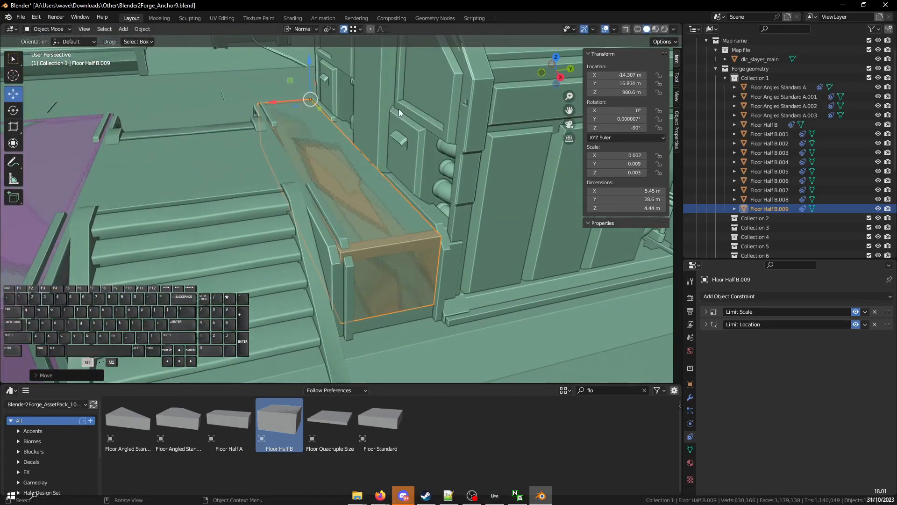
key("shift+f")
left_click(357, 133)
left_click_drag(277, 102, 359, 198)
left_click_drag(304, 177, 307, 178)
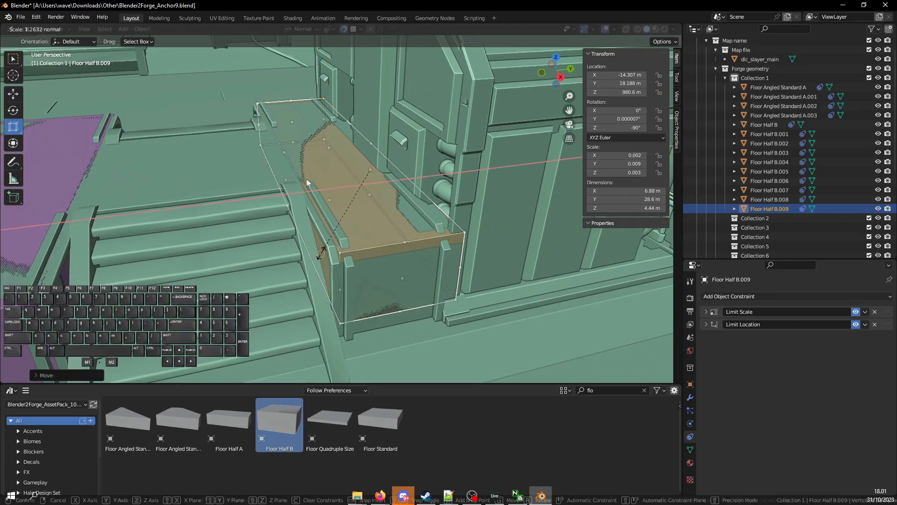
Extend the side platform block downward to a height of 6.22 m to reach the map's lower ground
key("shift+grave")
key("s")
key("d")
left_click(341, 209)
left_click_drag(418, 173, 368, 263)
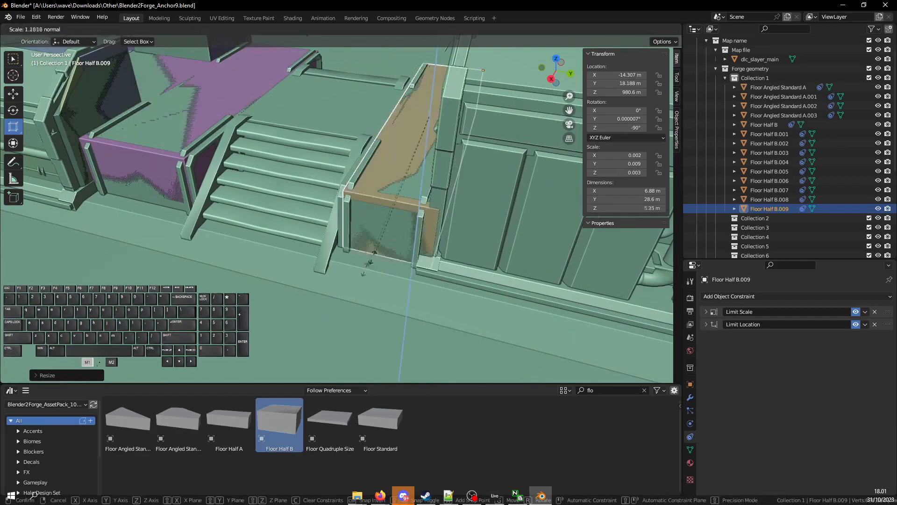
left_click_drag(334, 341, 334, 341)
Extend the wide lower floor block on the other side of the stairs to a height of 6.22 m
left_click(186, 141)
left_click(155, 170)
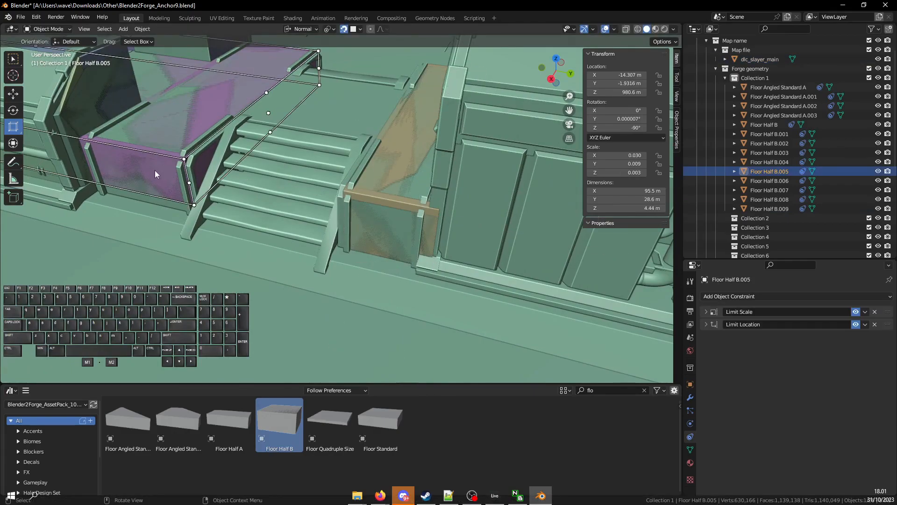
key("shift+grave")
key("q")
left_click(341, 209)
left_click_drag(234, 132, 236, 143)
key("shift+grave")
key("q")
key("w")
left_click(341, 209)
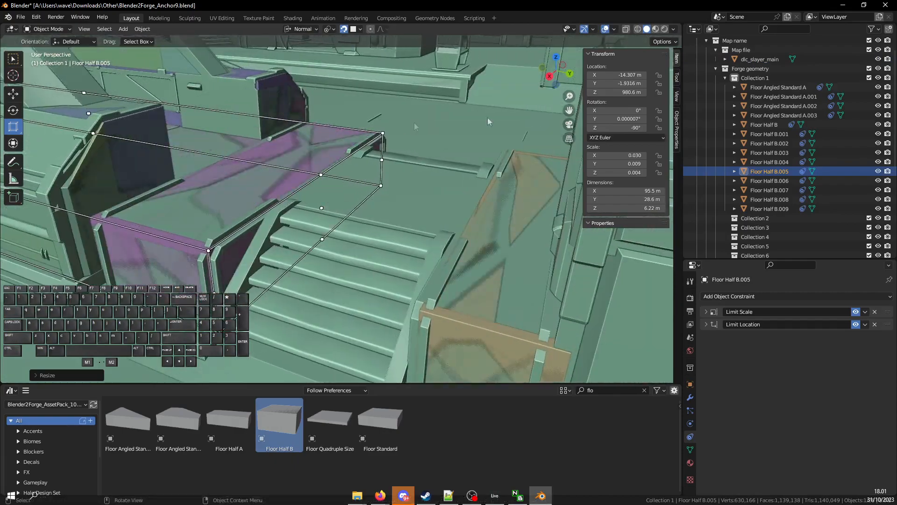
Hide dlc_slayer_main and duplicate the side platform block, using Vertex snapping to place the copy against its inner side at Y 11.304 m
left_click(878, 59)
key("shift+grave")
key("a")
left_click(341, 209)
left_click(487, 232)
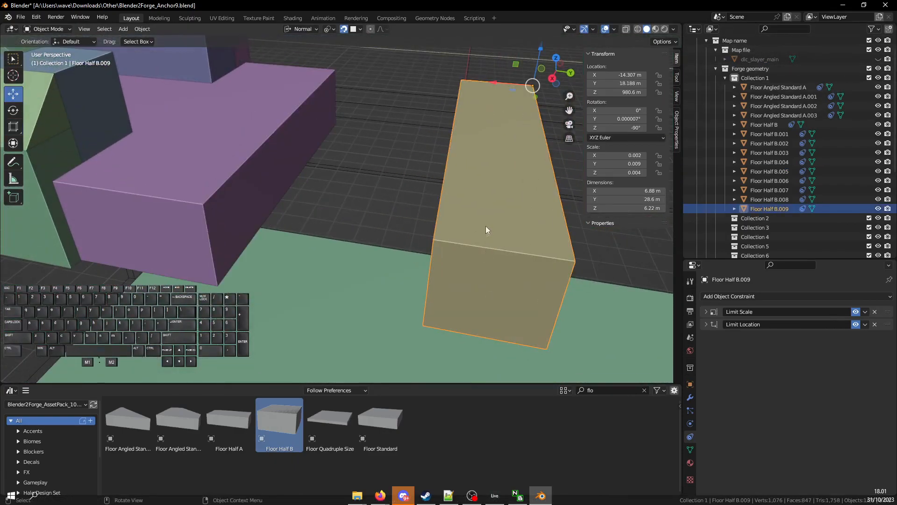
key("shift+f")
left_click(437, 115)
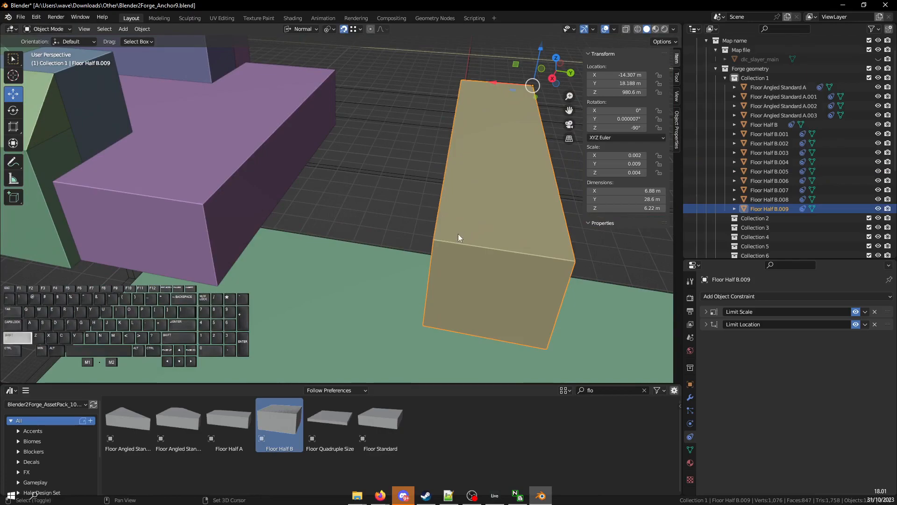
key("shift+d")
left_click_drag(489, 92, 409, 203, "ctrl")
Resize the copy to 13.2 m by 14.3 m to bridge the wide floor and side platform, and save the file
left_click_drag(369, 137, 348, 202)
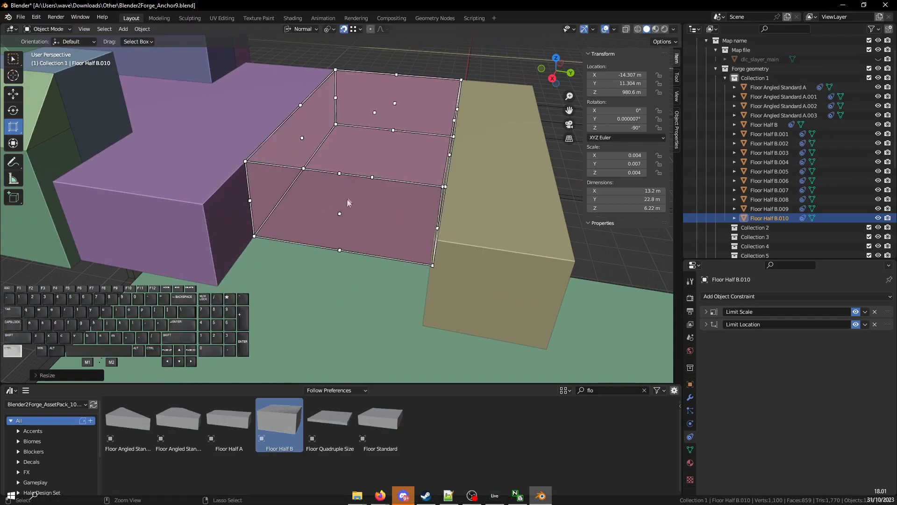
key("ctrl+z")
middle_click_drag(393, 103, 414, 102)
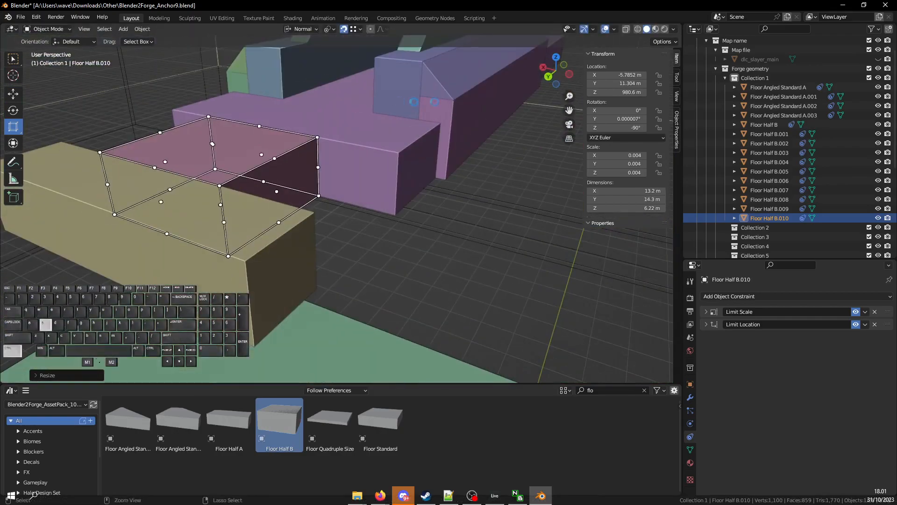
Show dlc_slayer_main and move the bridging block's first end in line with the stair opening beside the wide floor
left_click(878, 60)
middle_click_drag(420, 154, 406, 195)
scroll(406, 187, "up", 3)
key("shift+f")
left_click(372, 195)
key("shift+grave")
key("s")
key("a")
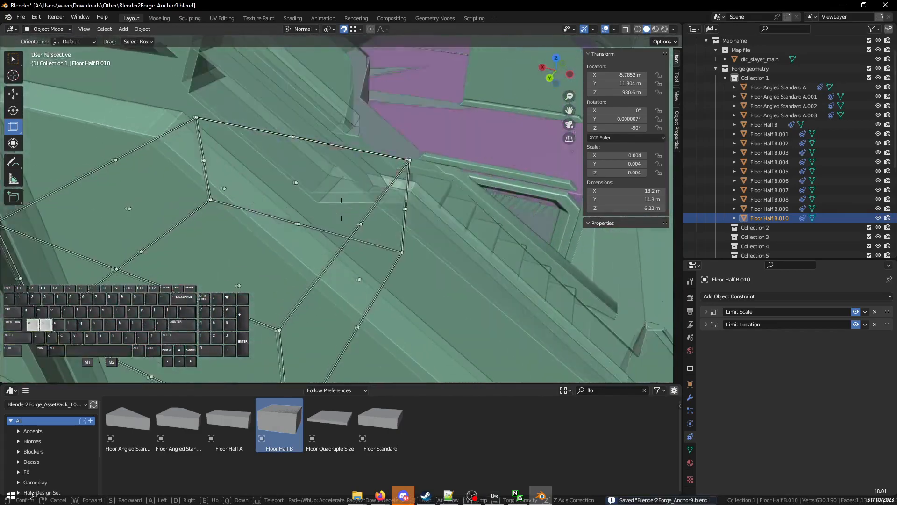
key("d")
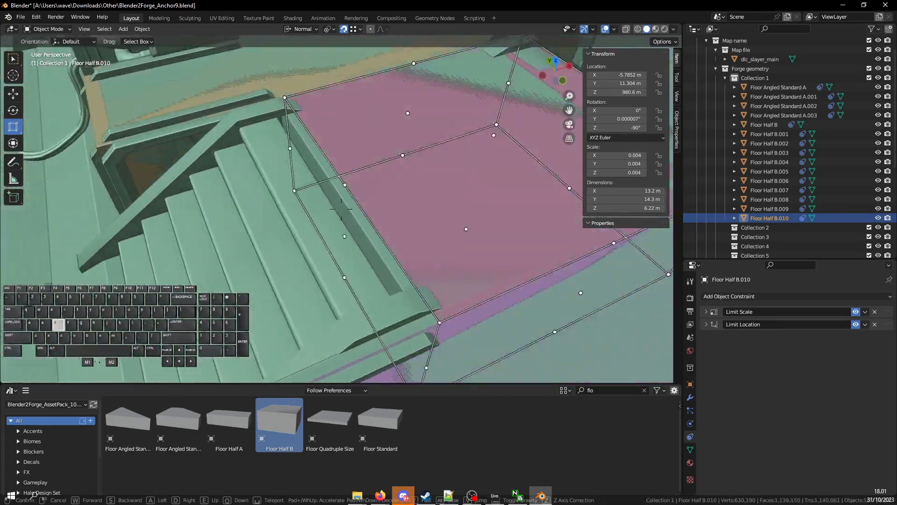
left_click(369, 203)
key("shift+f")
left_click(353, 255)
left_click_drag(354, 252, 231, 141)
Resize the bridging block from its opposite end to a length of 12.4 m, matching the top of the other stairs
key("shift+grave")
key("d")
left_click(341, 208)
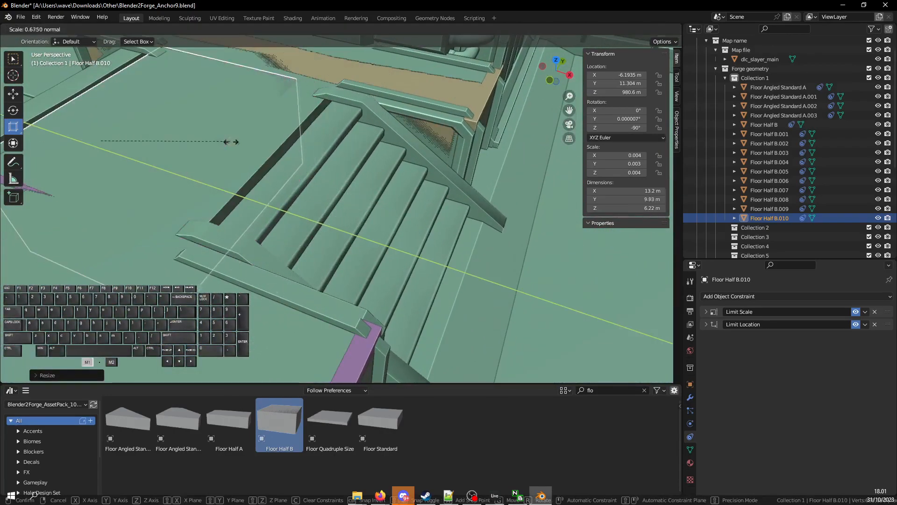
left_click_drag(270, 168, 272, 168)
key("shift+grave")
key("d")
left_click(337, 209)
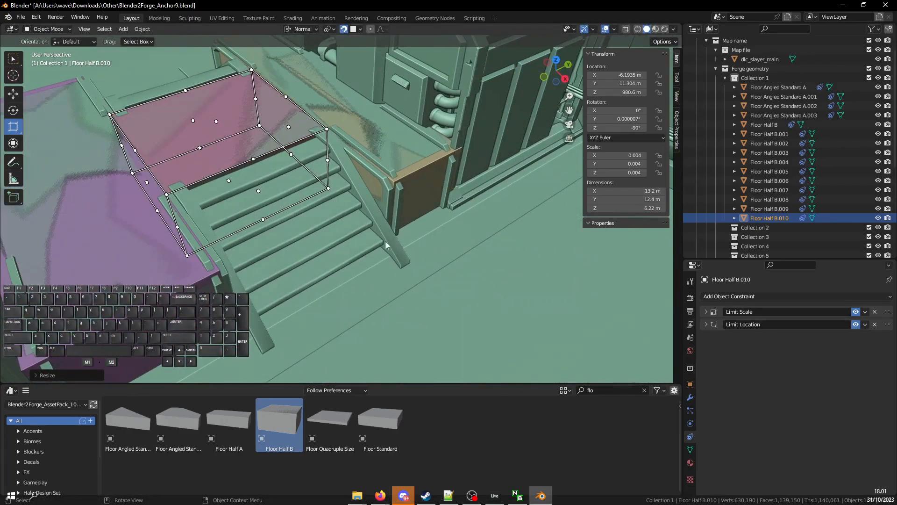
Hide dlc_slayer_main and add a Floor Angled Standard A block, moving it beside the bridging block near the side platform
left_click(879, 59)
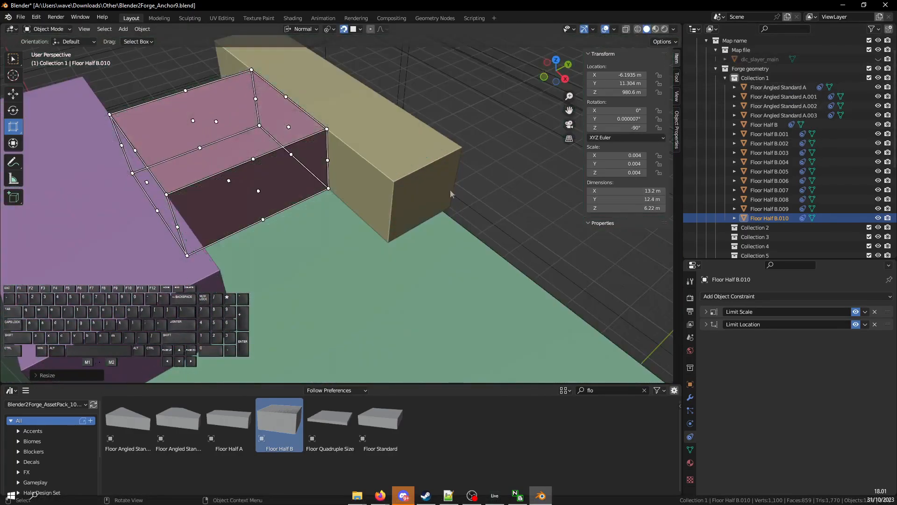
key("shift+grave")
key("shift+s")
left_click(342, 209)
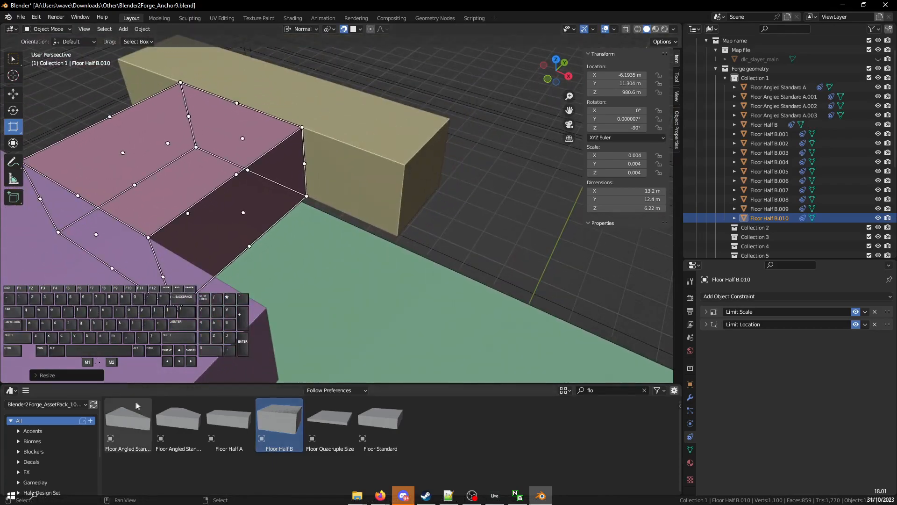
left_click_drag(133, 411, 343, 186)
key("s")
left_click(299, 226)
key("w")
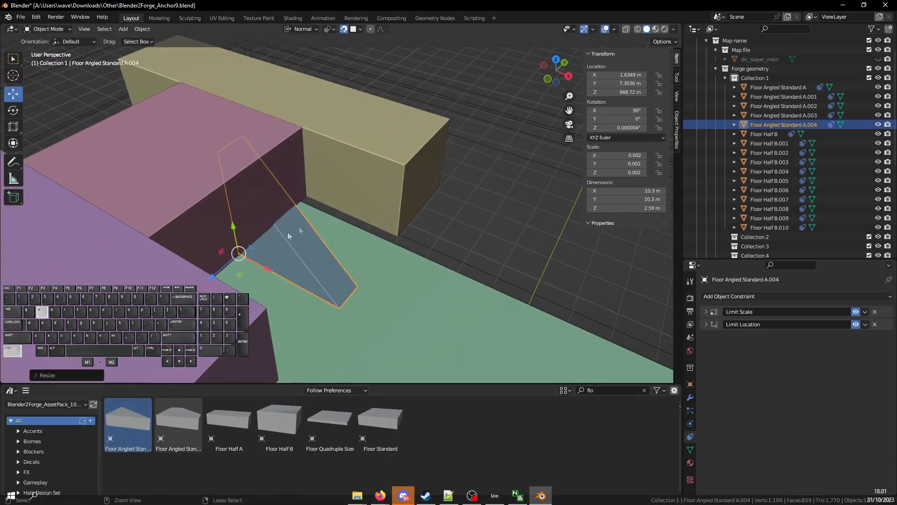
left_click_drag(238, 254, 315, 202)
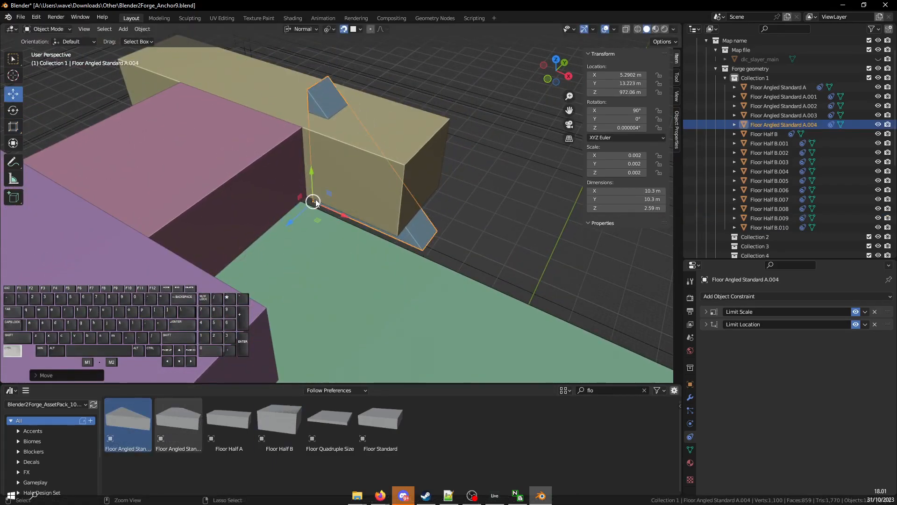
Set snapping to Vertex and snap the angled block onto the bridging block's lower corner at the side platform
key("ctrl+shift+Tab")
left_click(285, 175)
mouse_move(314, 201)
left_mouse_down()
mouse_move(301, 192)
mouse_move(314, 189)
mouse_move(267, 306)
mouse_move(321, 177)
mouse_move(306, 197)
left_mouse_up()
Scale the angled block to 8.11 m by 6.22 m by 13.2 m to fill the gap between wide floor and side platform
key("shift+space")
key("s")
middle_click_drag(289, 264, 196, 257)
middle_click_drag(196, 256, 287, 258, "shift")
left_click_drag(336, 230, 202, 232)
middle_click_drag(357, 223, 338, 215)
left_click_drag(352, 154, 298, 136)
key("q")
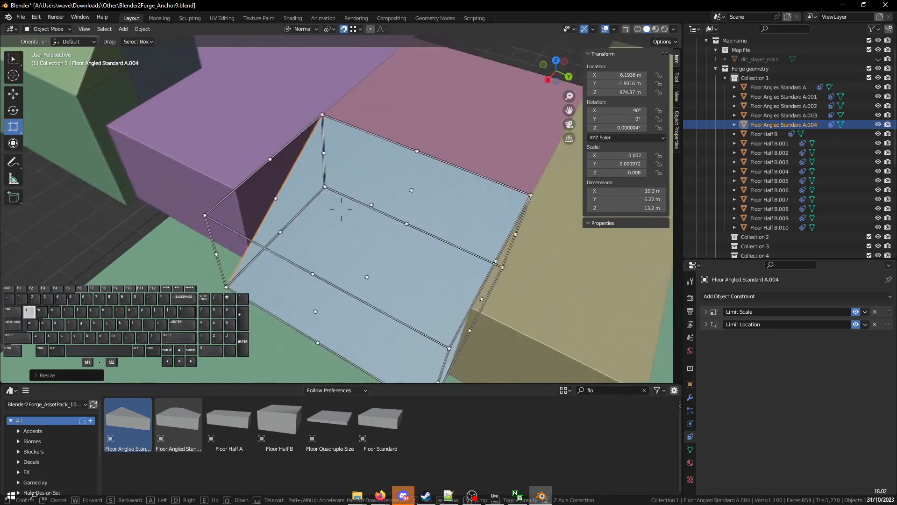
left_click(341, 209)
left_click_drag(321, 297, 256, 246)
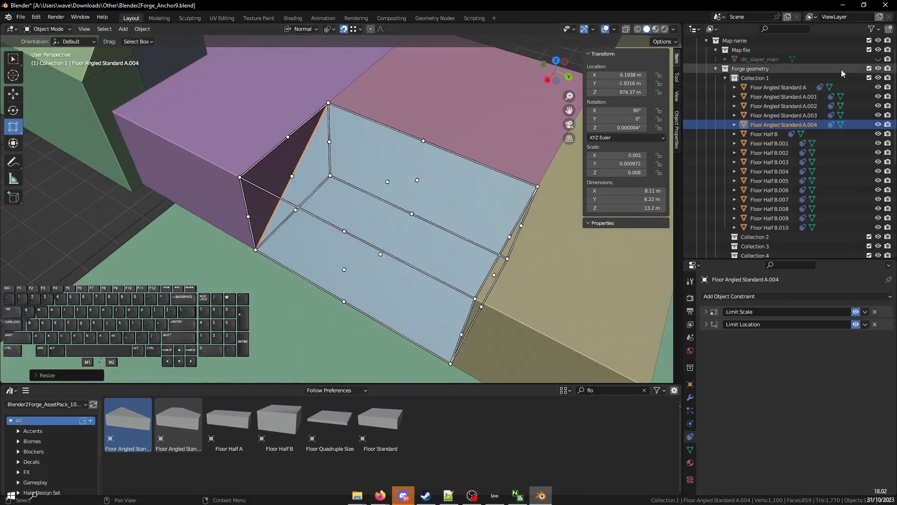
Show dlc_slayer_main, lengthen the ramp to 11.8 m to follow the map's stairs, and hide the map again
left_click(877, 59)
key("shift+grave")
key("d")
key("w")
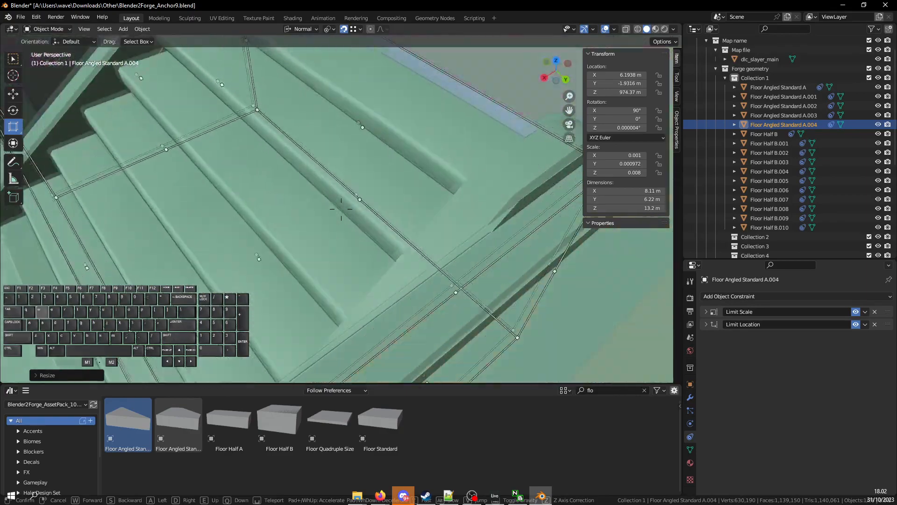
key("s")
key("a")
left_click(341, 209)
left_click_drag(393, 282, 313, 292)
key("shift+grave")
key("d")
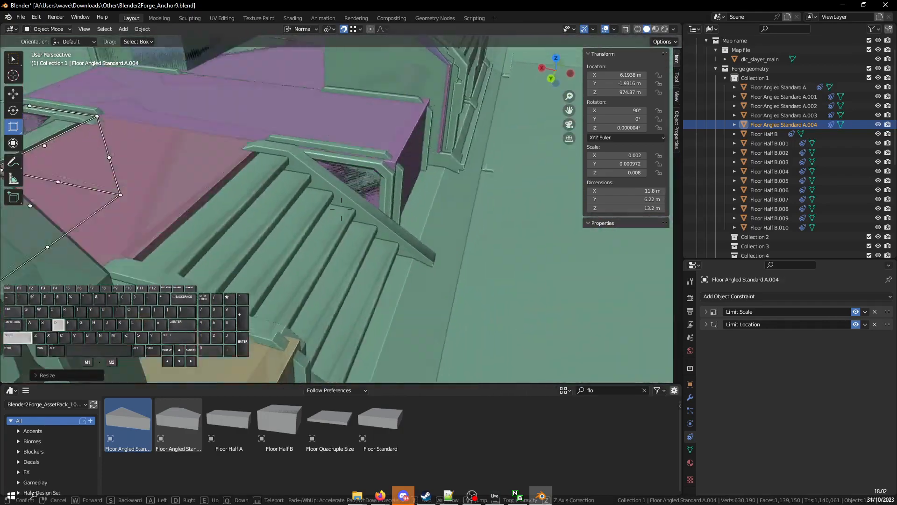
left_click(373, 274)
left_click(878, 59)
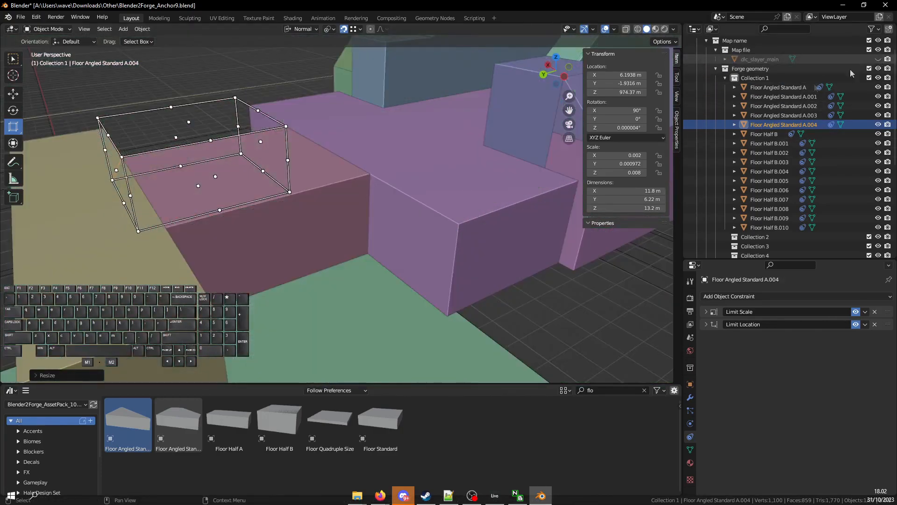
Duplicate the ramp, rotate the copy to 180° about Z, and snap it to the bridging block's opposite side at X -6.1935 m, Y 11.304 m
key("shift+grave")
key("w")
left_click(198, 168)
key("shift+d")
left_click(408, 211)
key("e")
left_click_drag(399, 283, 435, 238, "ctrl")
key("w")
left_click_drag(371, 274, 246, 228)
Review the whole floor layout and check the Export Item setting in Forge Item Properties across the Floor Angled and Floor Half objects
key("shift+grave")
key("shift+a")
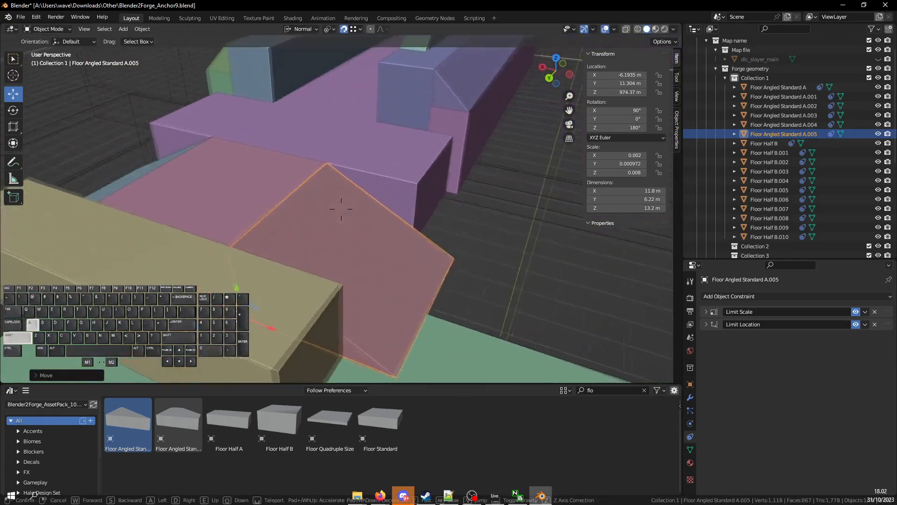
key("shift+d")
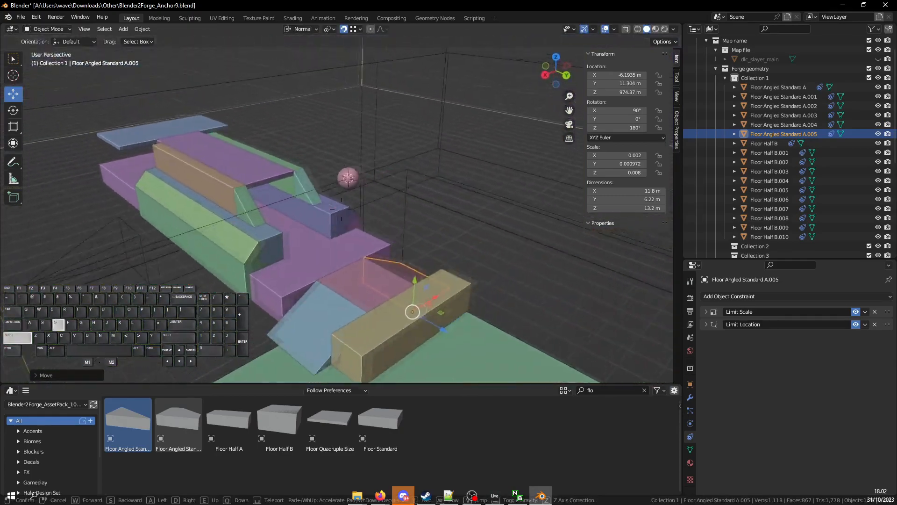
key("w")
key("s")
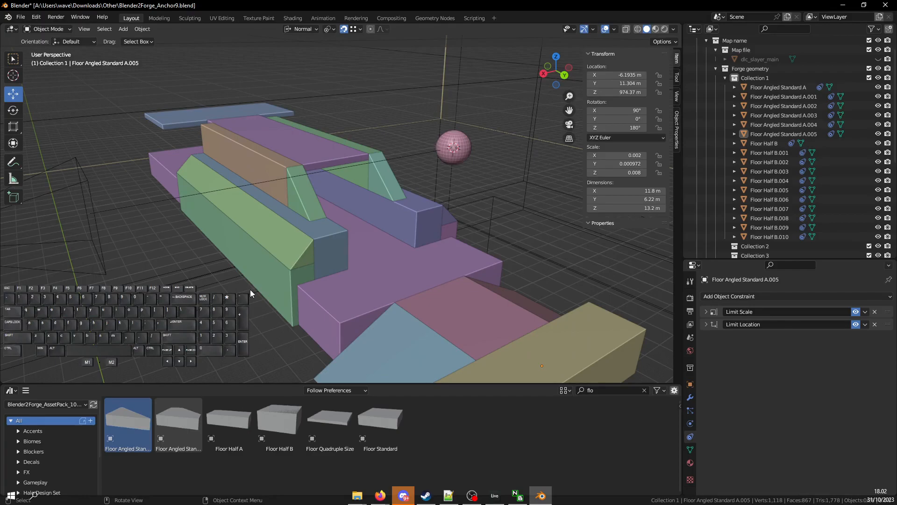
left_click(691, 384)
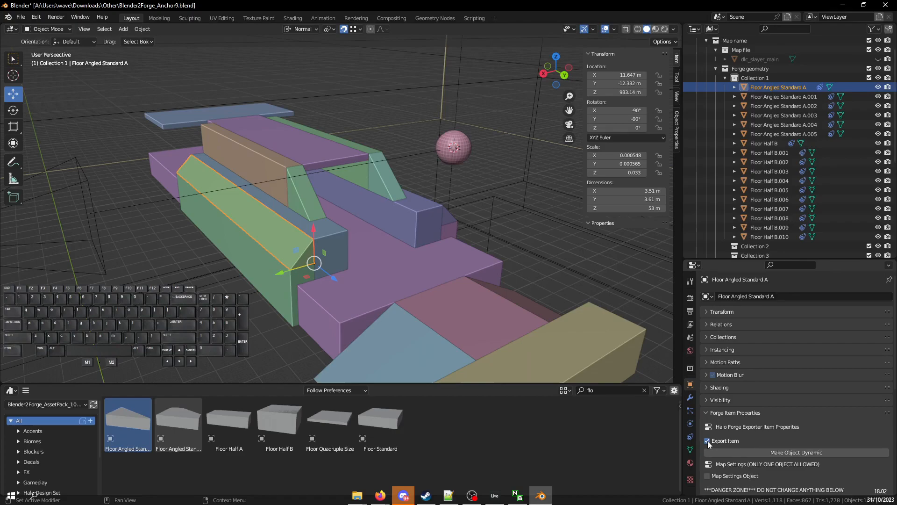
left_click(785, 96)
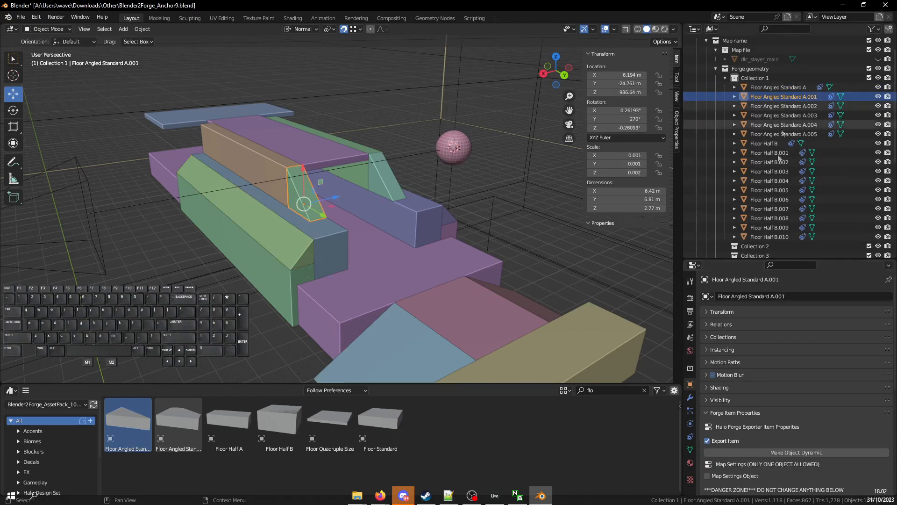
left_click(789, 107)
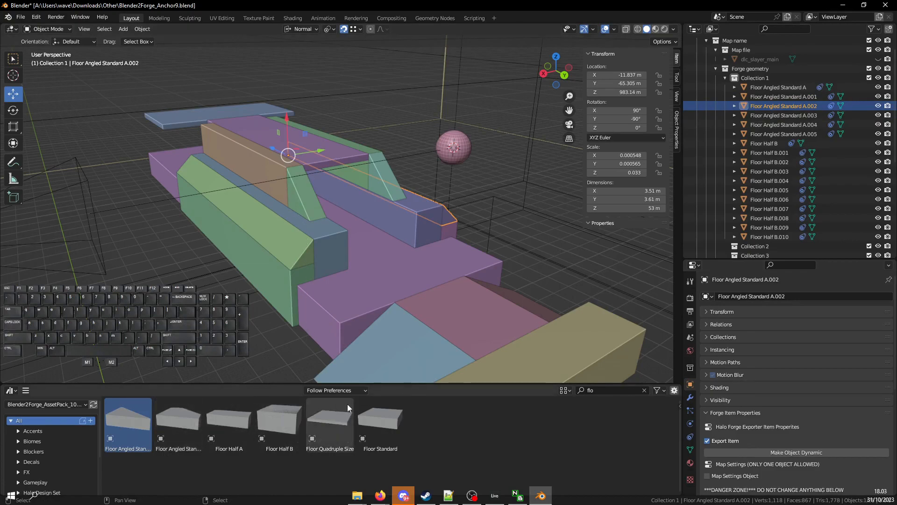
left_click(789, 152)
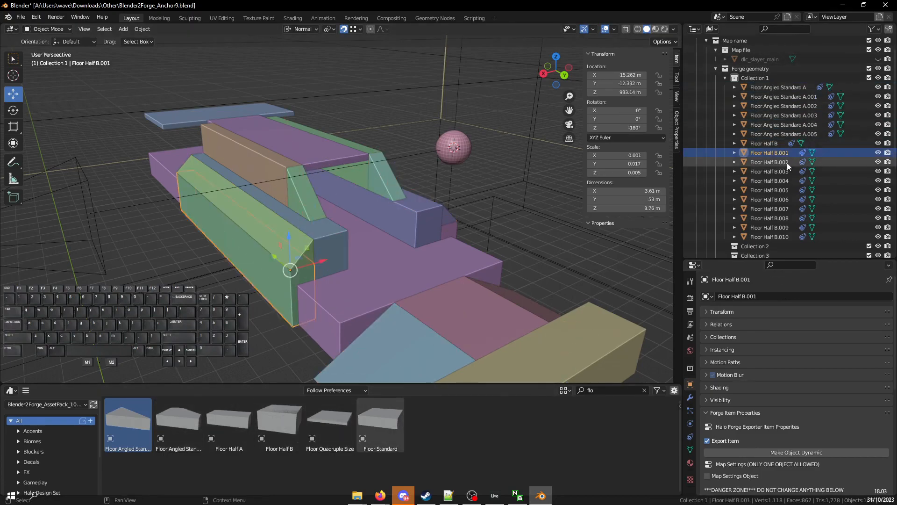
key("Down")
key("Down")
key("Down")
key("Down")
key("Down")
key("Down")
key("Down")
key("Down")
key("Down")
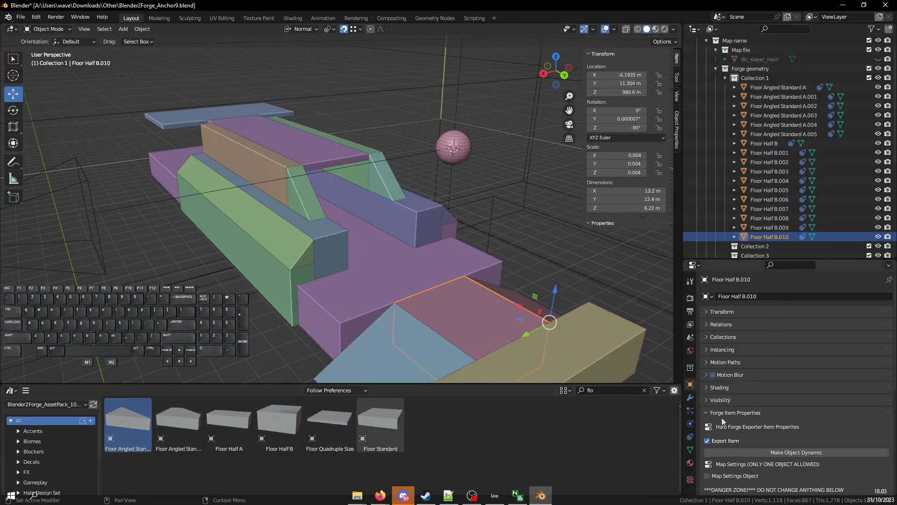
left_click(791, 86)
Export the scene as Halo Forge data to Blender2Forge_Anchor9.DCjson in the Other folder
key("shift+grave")
key("w")
key("d")
left_click(474, 187)
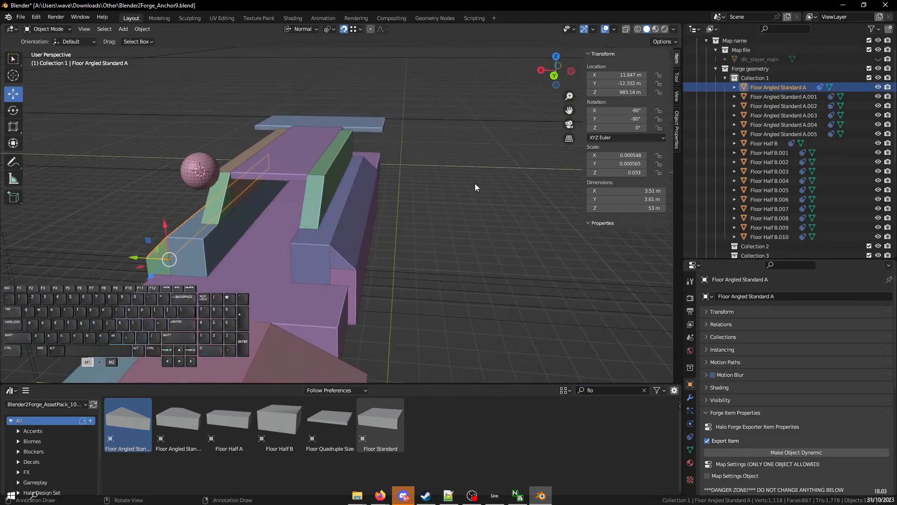
left_click(22, 17)
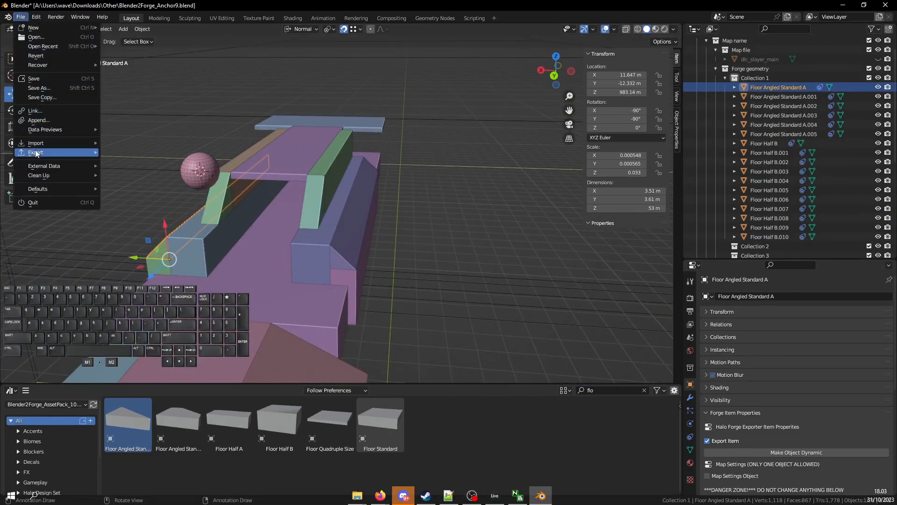
mouse_move(38, 155)
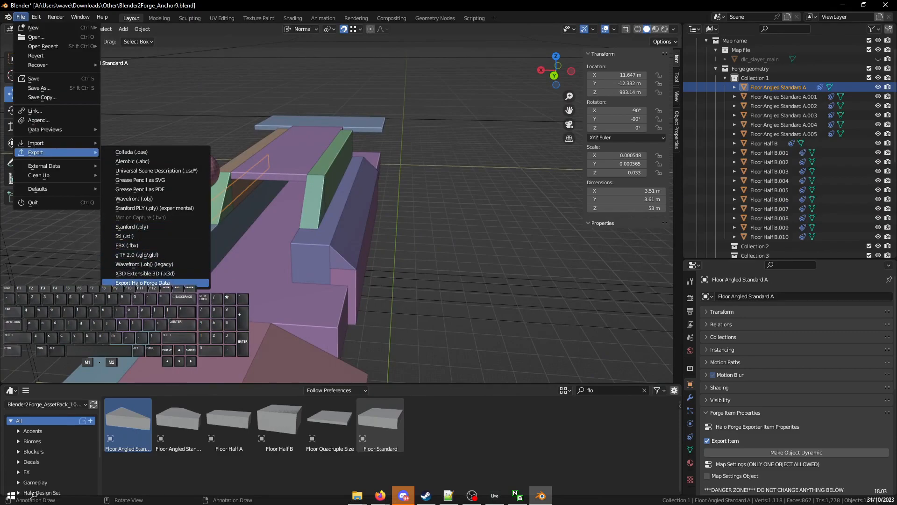
left_click(205, 282)
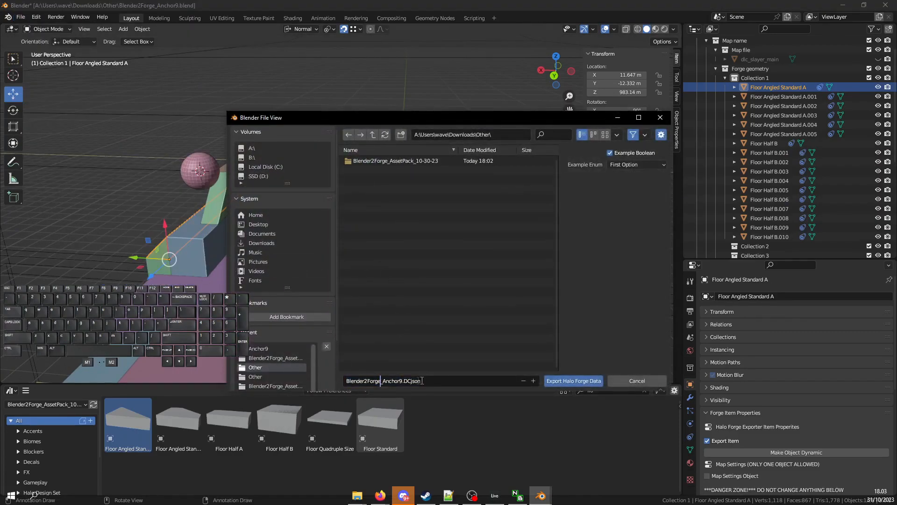
left_click(566, 381)
left_click(489, 358)
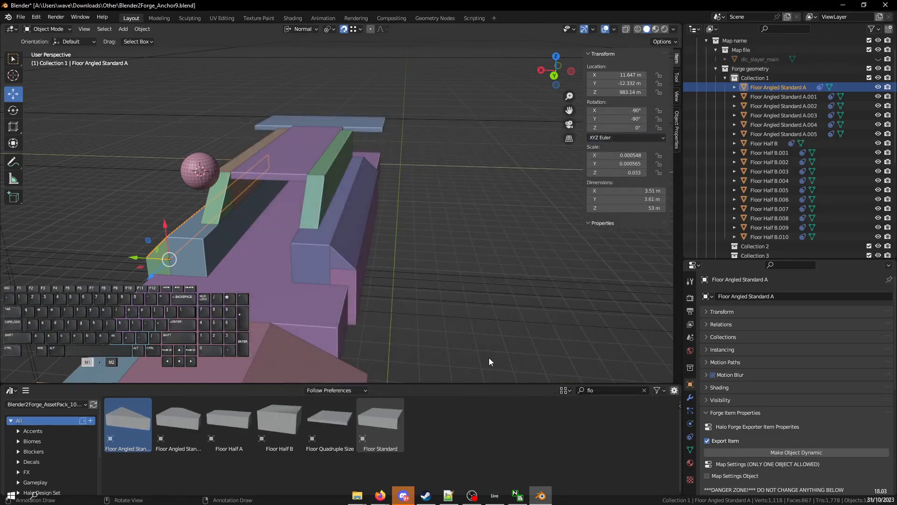
key("shift+grave")
key("a")
key("d")
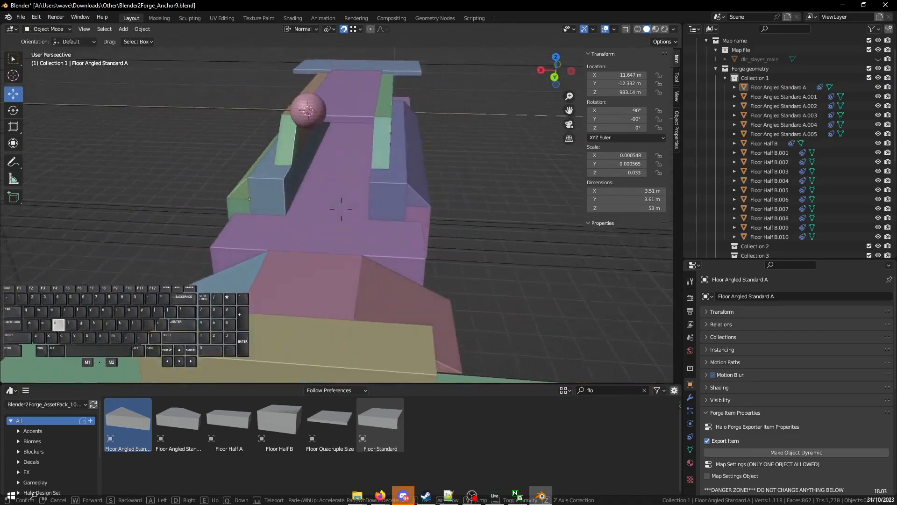
left_click(489, 358)
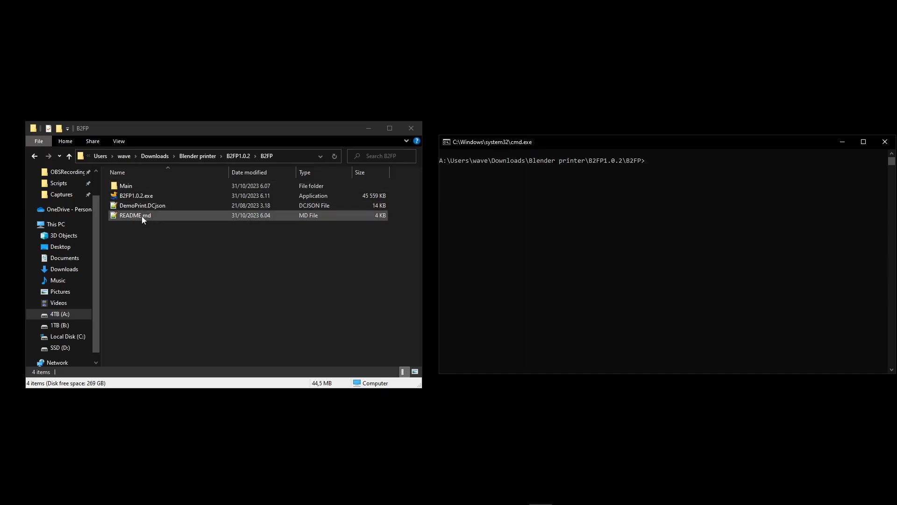
In Command Prompt at the B2FP folder, run "pip install pyautogui PyQt5 pydirectinput keyboard pyperclip" and close the window
left_click(631, 212)
right_click(633, 212)
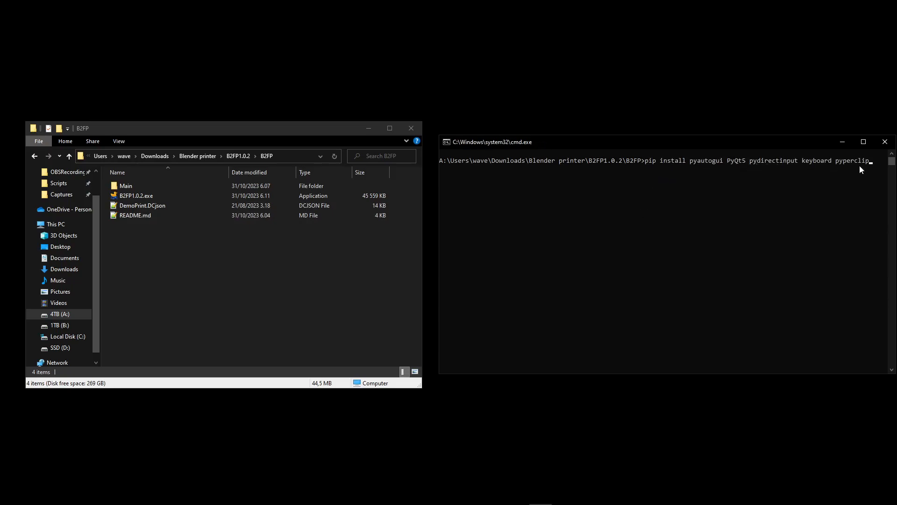
key("Return")
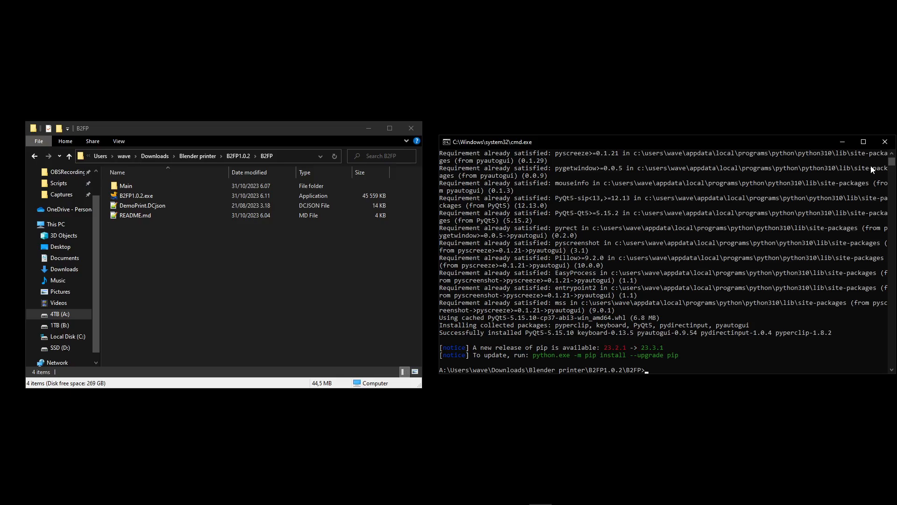
left_click(885, 141)
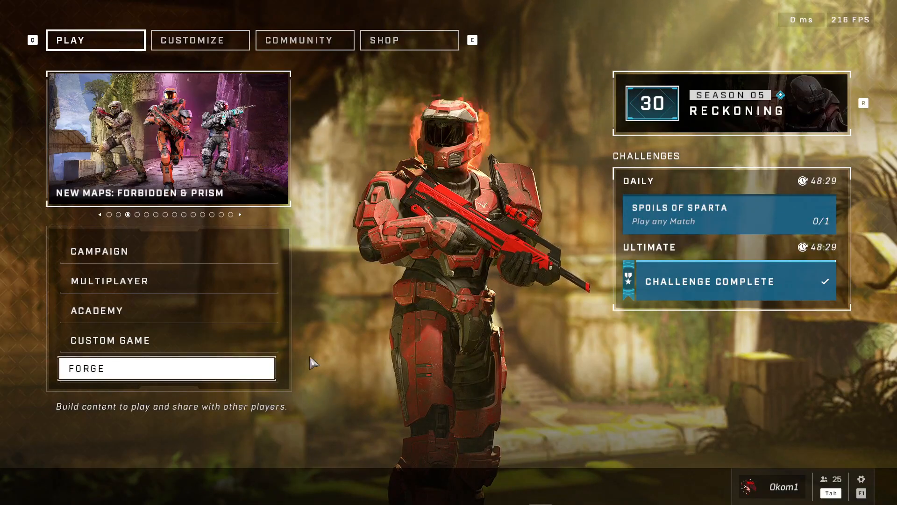
Switch to Halo Infinite and open the Void map in Forge with the file name Void
left_click(213, 373)
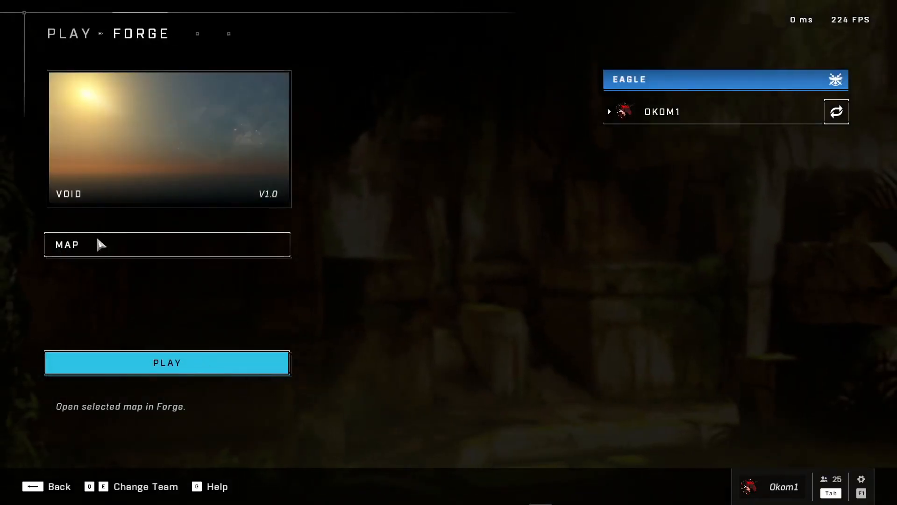
left_click(139, 368)
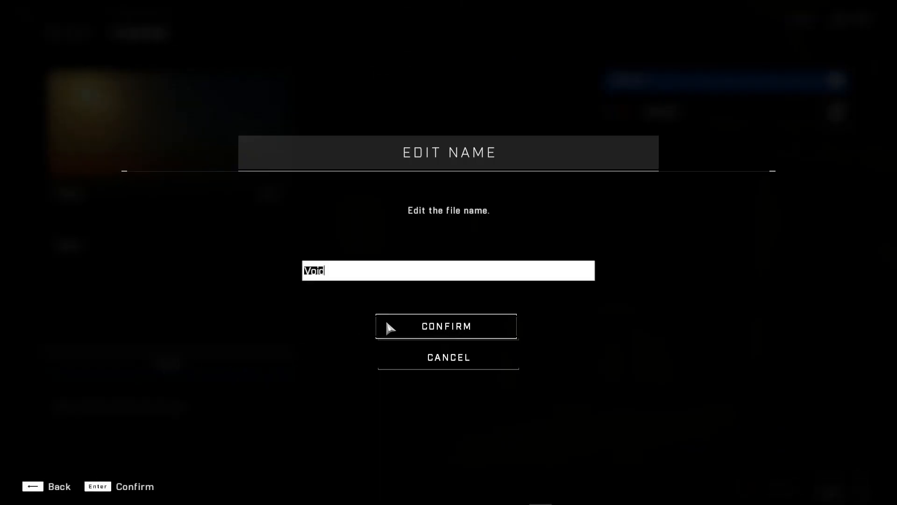
left_click(390, 327)
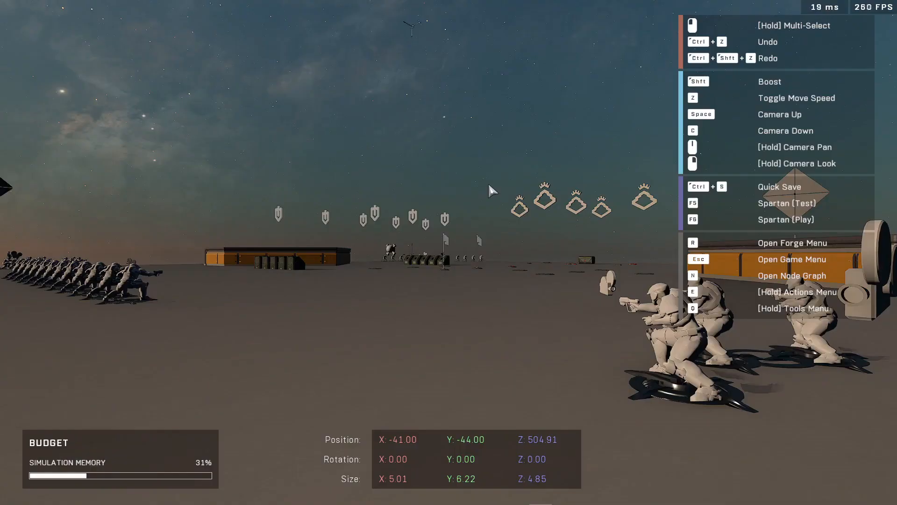
Delete all the remaining default objects from the Forge map so the void is empty
right_click_drag(488, 183, 449, 251)
key("space")
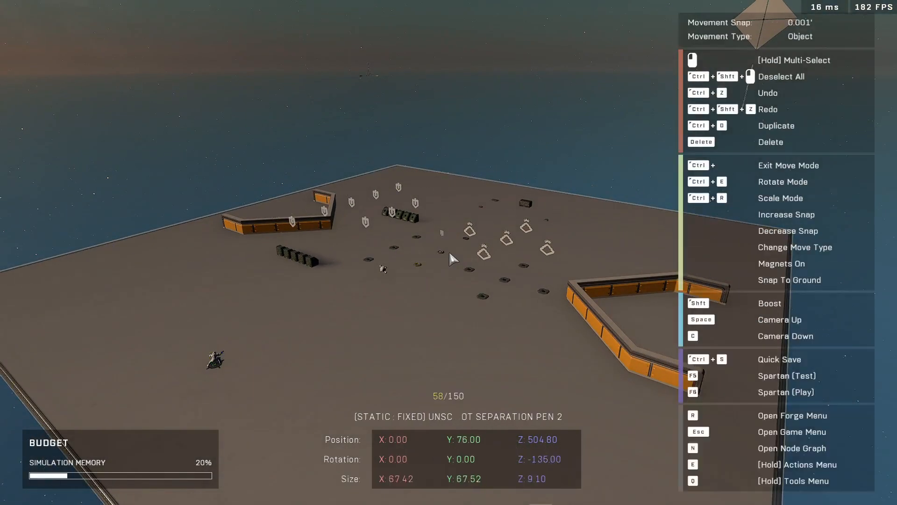
key("Delete")
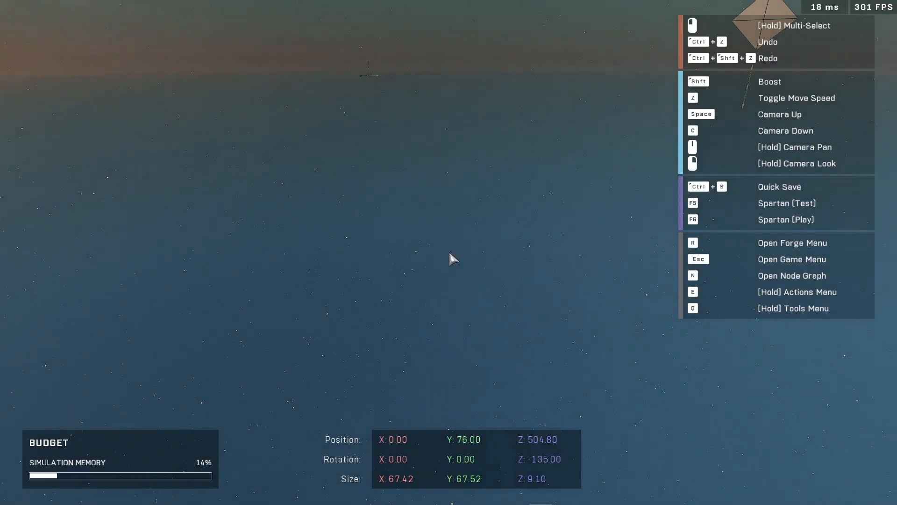
right_click_drag(450, 253, 573, 295)
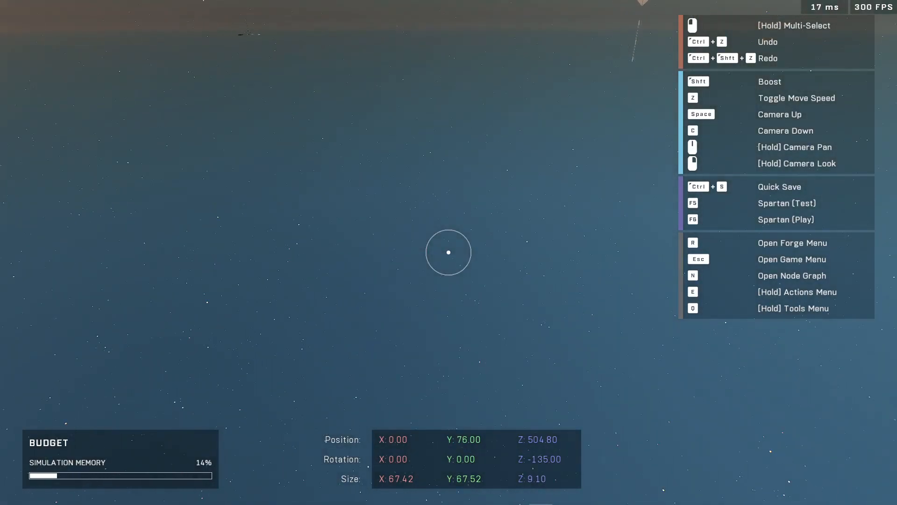
In the game's video settings, turn off Borderless Fullscreen and choose a window size of 1024 x 768
key("Escape")
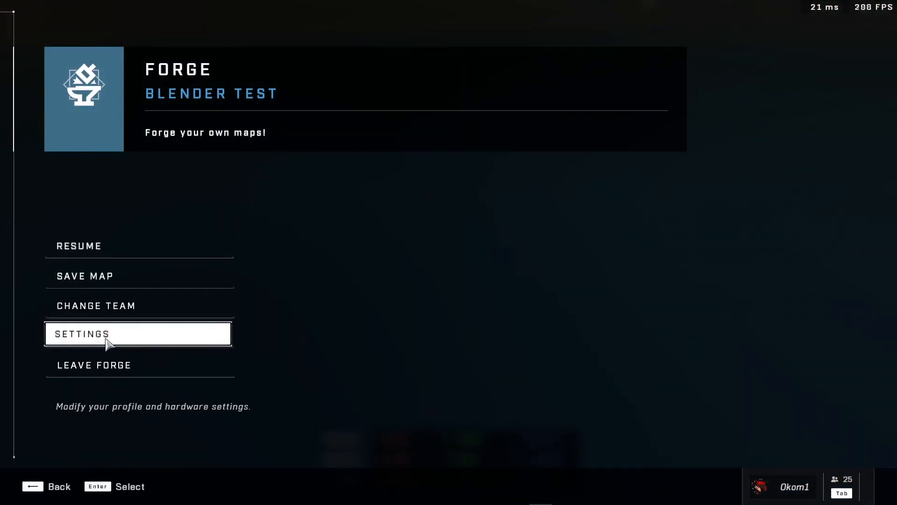
left_click(107, 341)
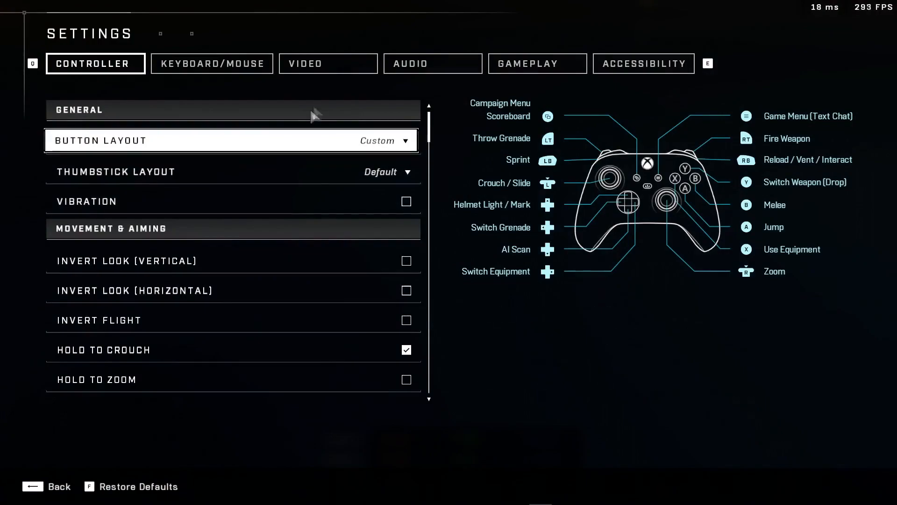
left_click(328, 67)
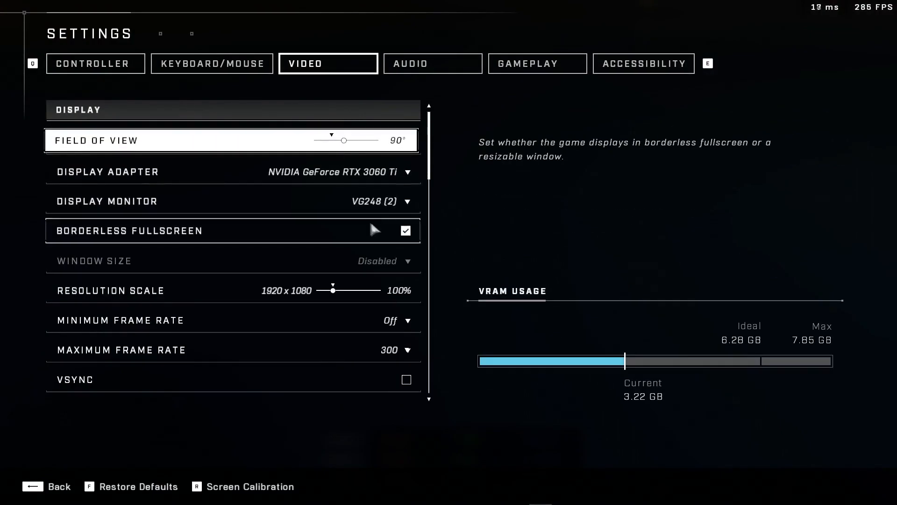
left_click(405, 230)
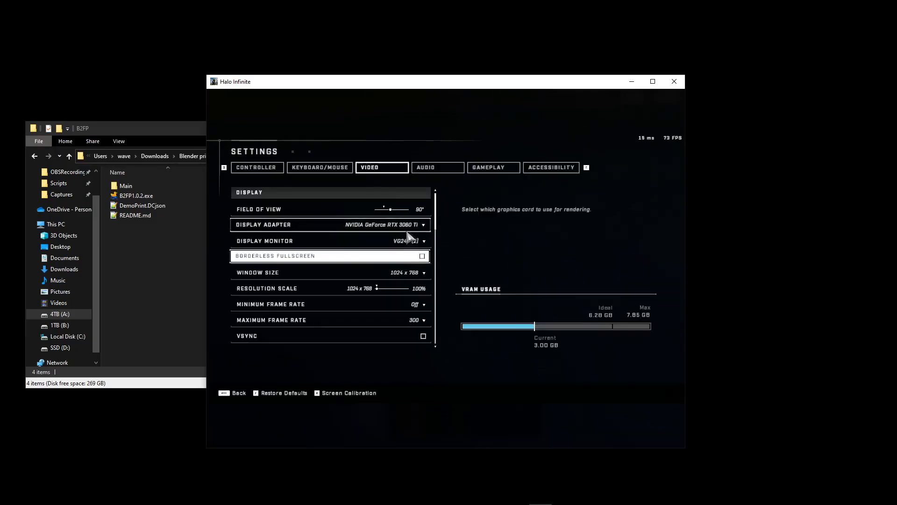
scroll(422, 262, "down", 3)
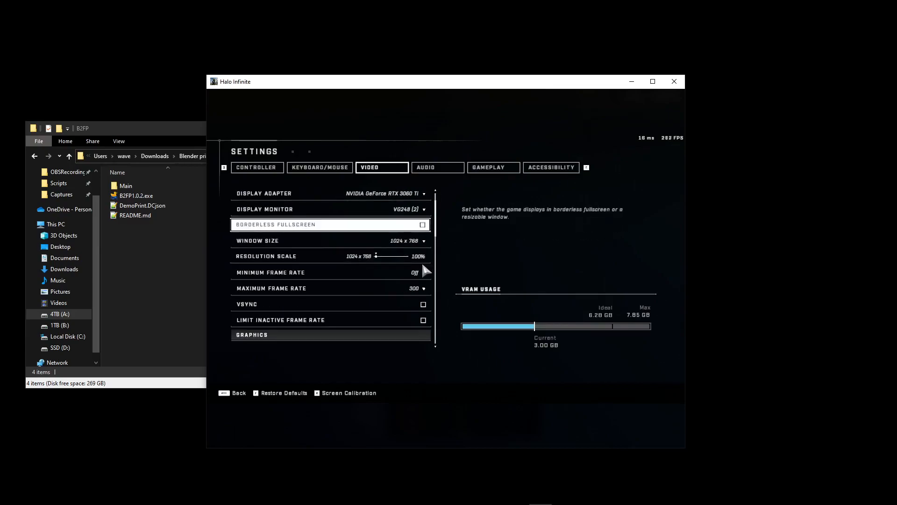
scroll(420, 260, "up", 1)
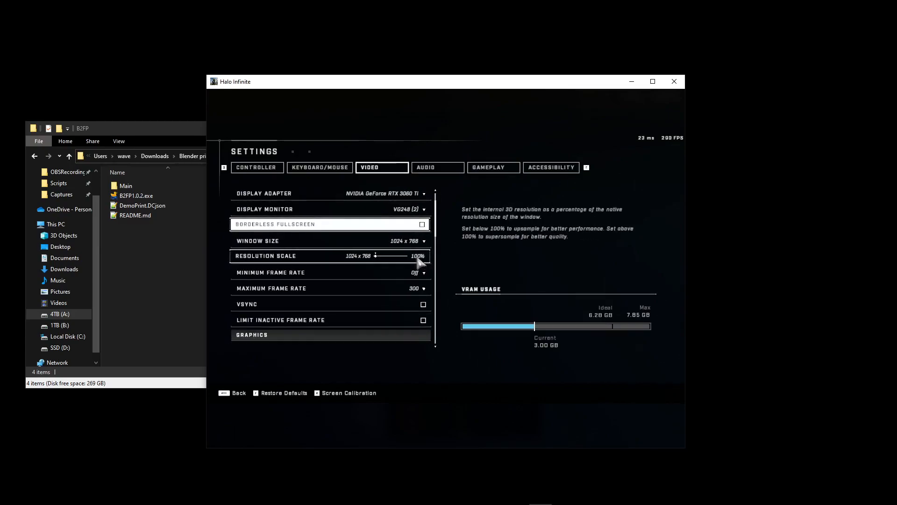
left_click(413, 241)
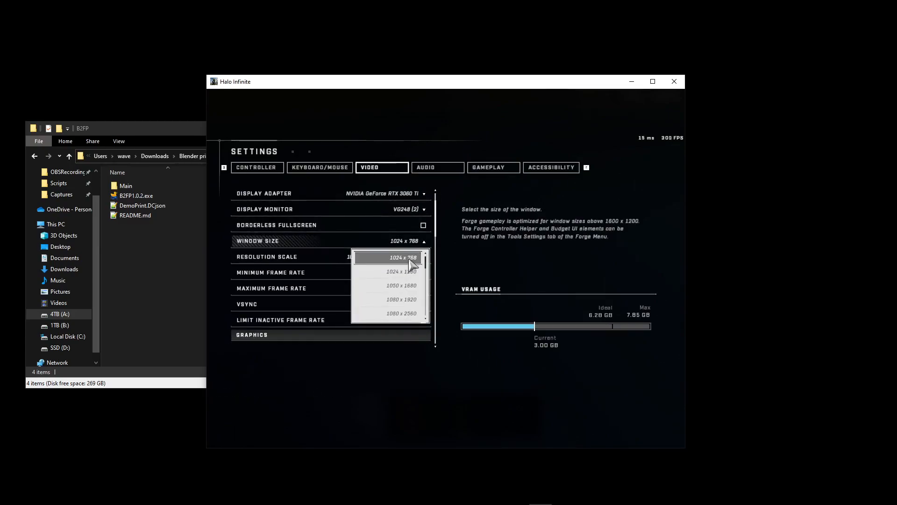
left_click(410, 261)
Set the graphics Quality Preset to Low and confirm the preset change
scroll(406, 263, "down", 4)
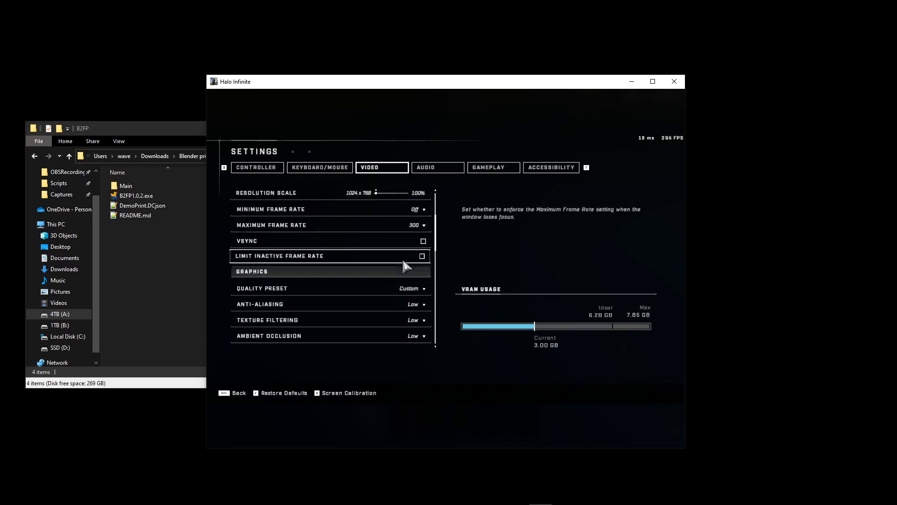
left_click(411, 271)
left_click(413, 294)
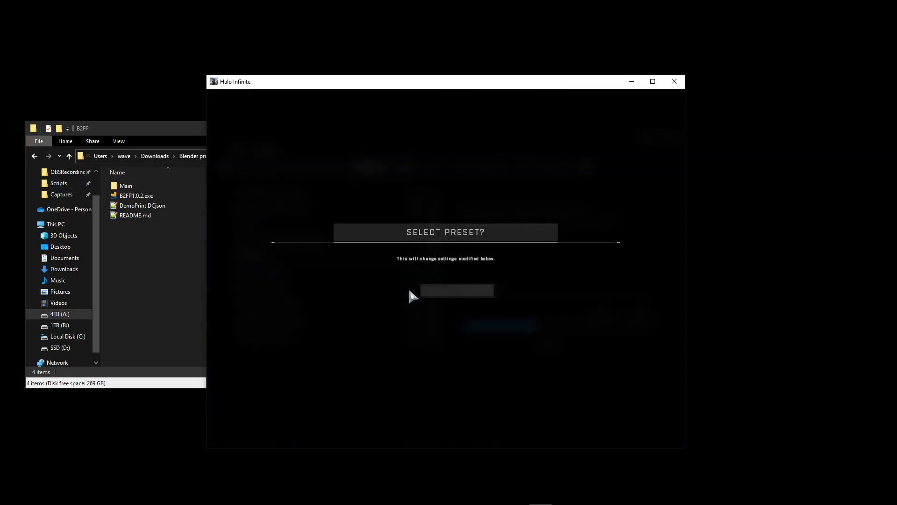
left_click(420, 290)
scroll(419, 290, "down", 1)
scroll(418, 290, "up", 4)
scroll(416, 289, "up", 3)
scroll(414, 283, "down", 2)
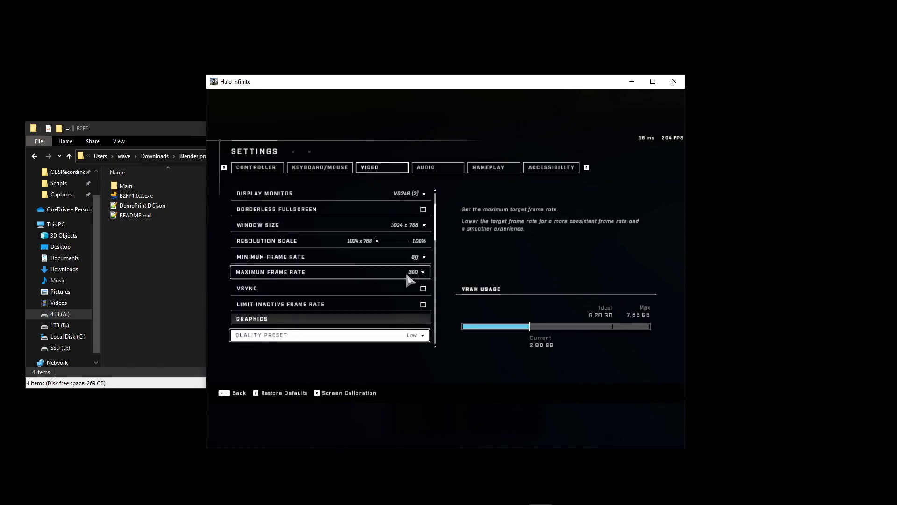
Check the Maximum Frame Rate and the other video display settings, and return to the Forge map
left_click(400, 277)
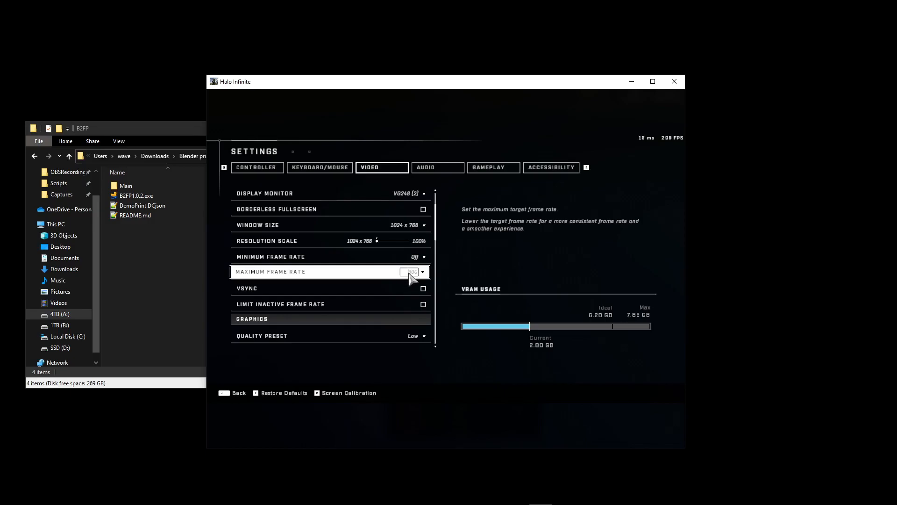
key("Escape")
left_click(322, 311)
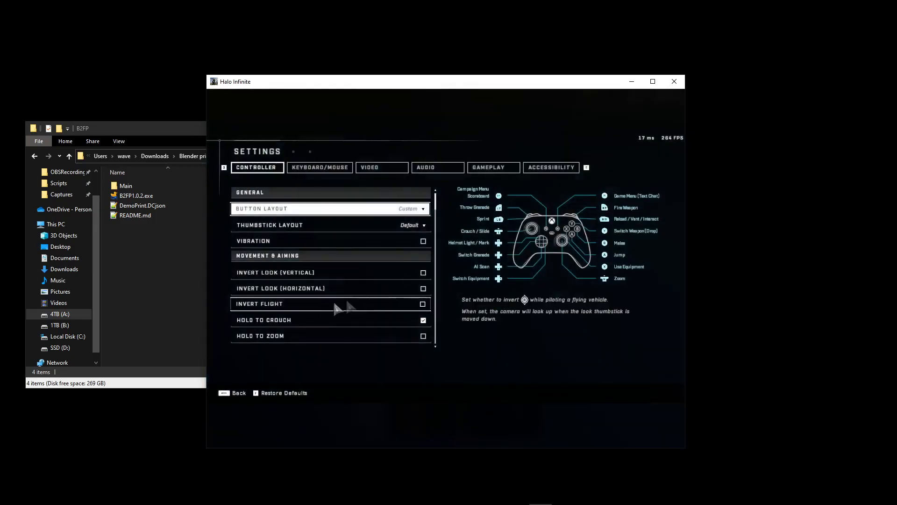
left_click(372, 169)
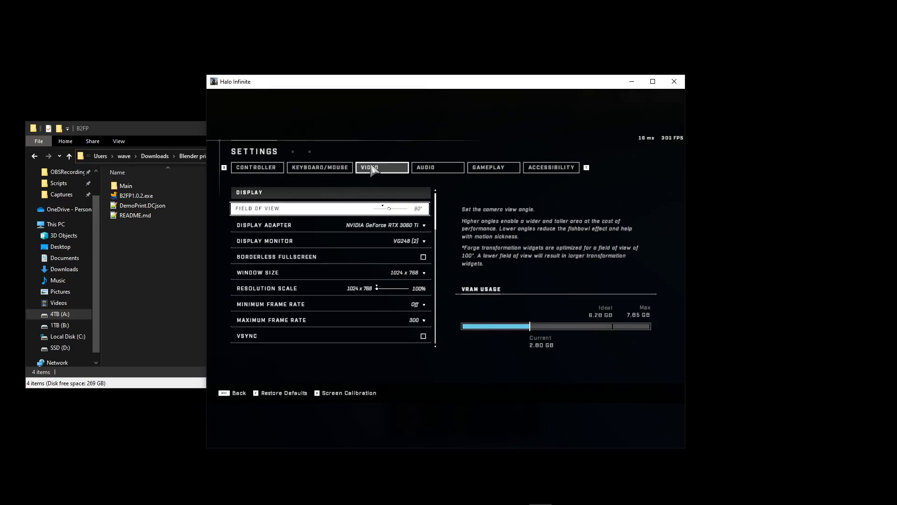
scroll(373, 271, "down", 3)
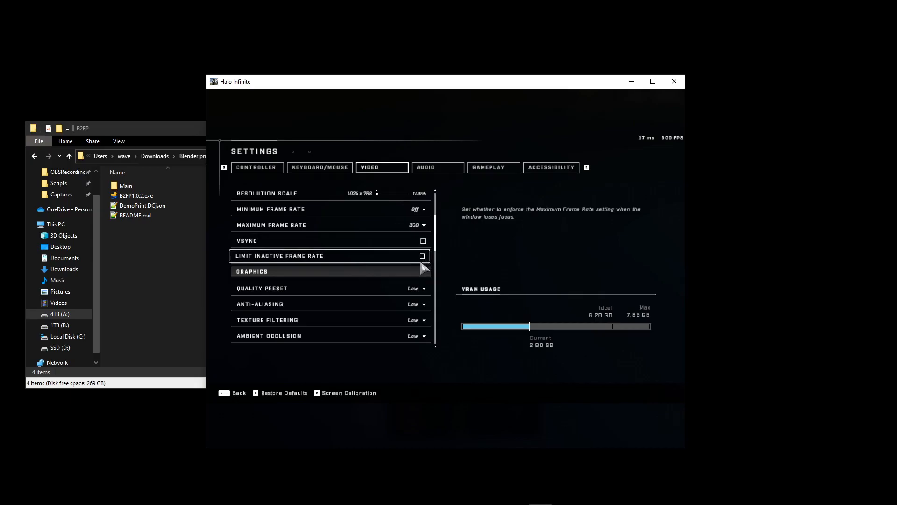
scroll(424, 266, "up", 3)
key("Escape")
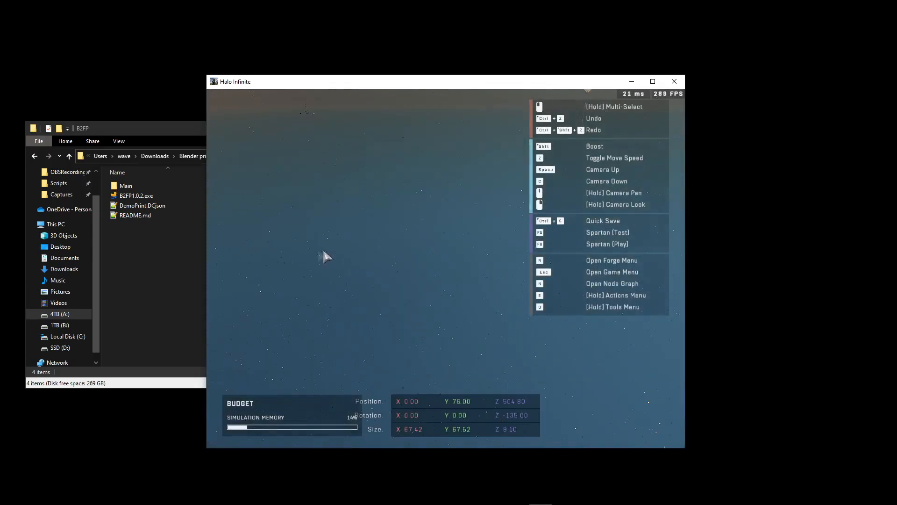
Arrange the Halo Infinite window and the B2FP folder window side by side so they do not overlap
left_click_drag(330, 85, 254, 110)
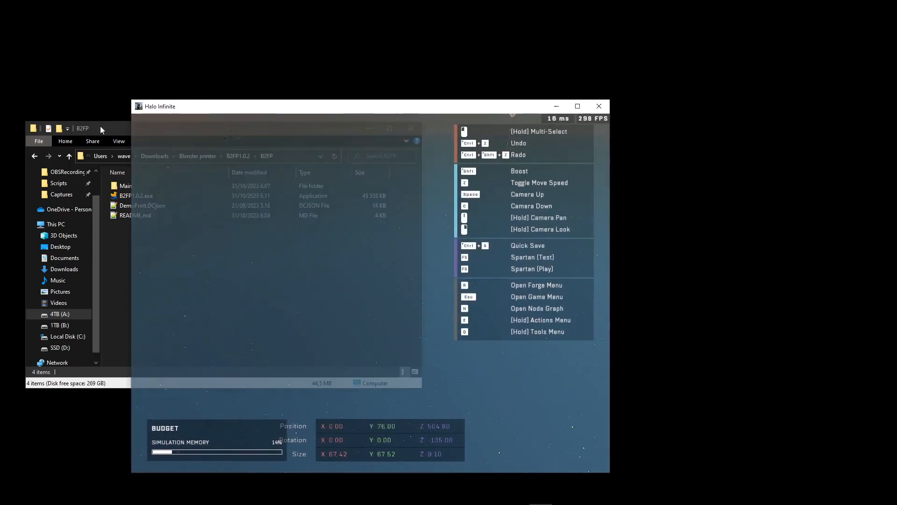
left_click_drag(100, 125, 554, 173)
left_click_drag(361, 105, 236, 16)
left_click_drag(550, 178, 567, 149)
Launch B2FP1.0.2.exe, apply the dark teal theme and place its window clear of the game
left_click(596, 217)
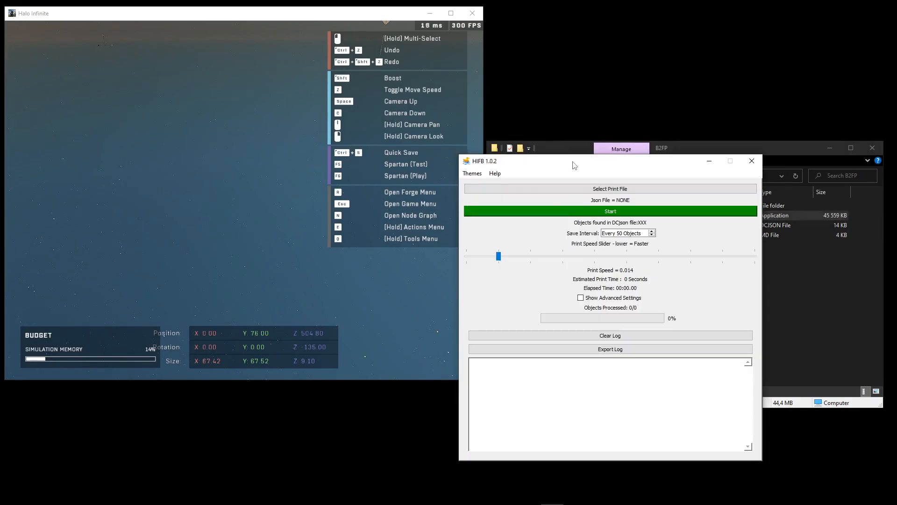
left_click(472, 173)
left_click(480, 198)
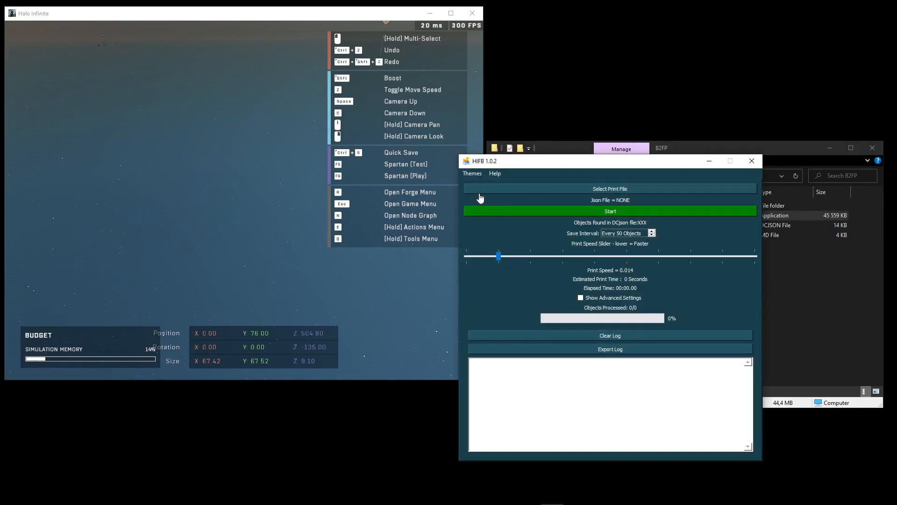
left_click_drag(571, 166, 619, 182)
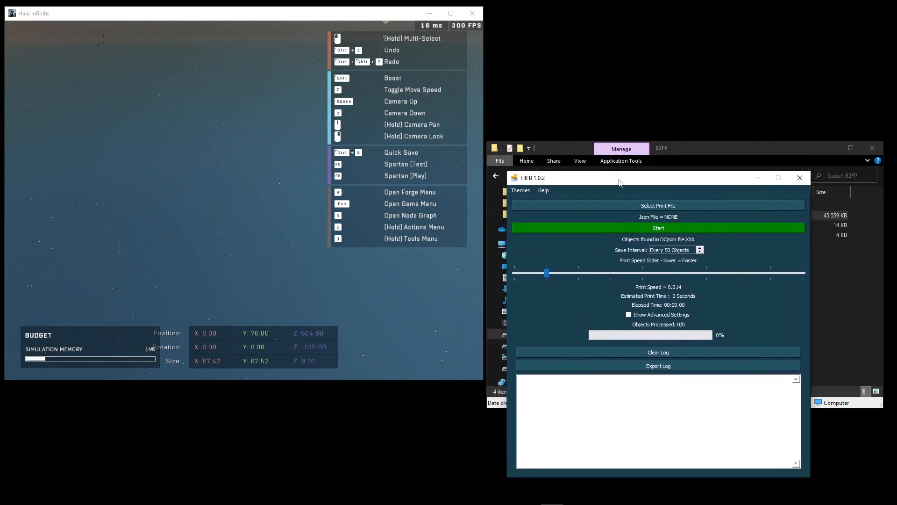
Load Blender2Forge_Anchor9.DCjson from the Downloads\Other folder as the print file
left_click(636, 207)
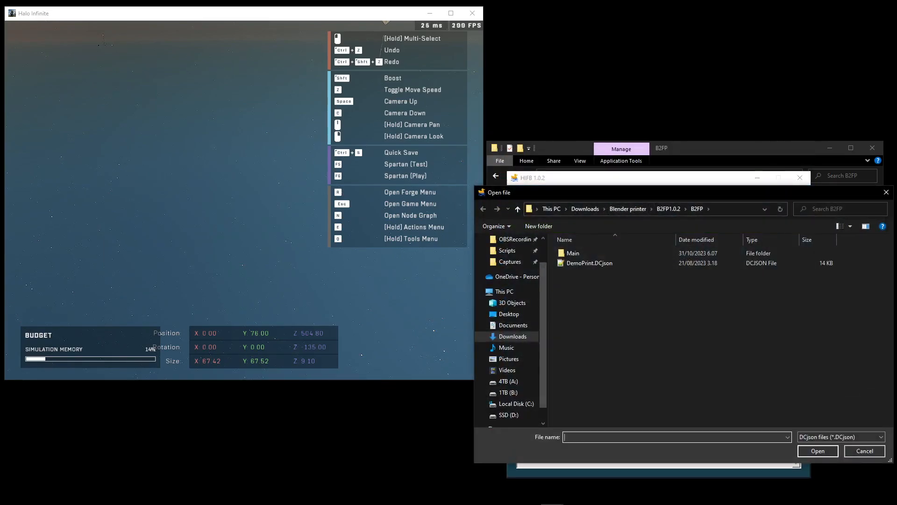
left_click(719, 209)
type("A:\\Users\\wave\\Downloads\\Other")
key("Return")
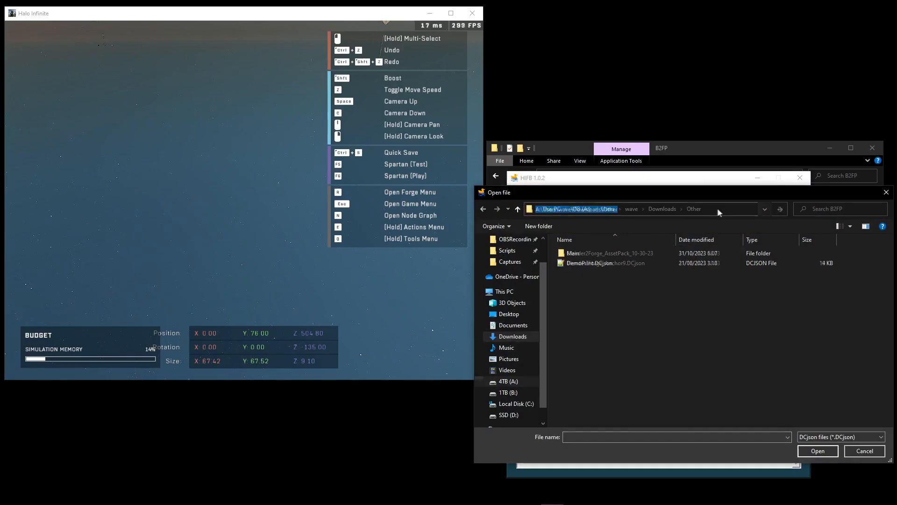
double_click(615, 264)
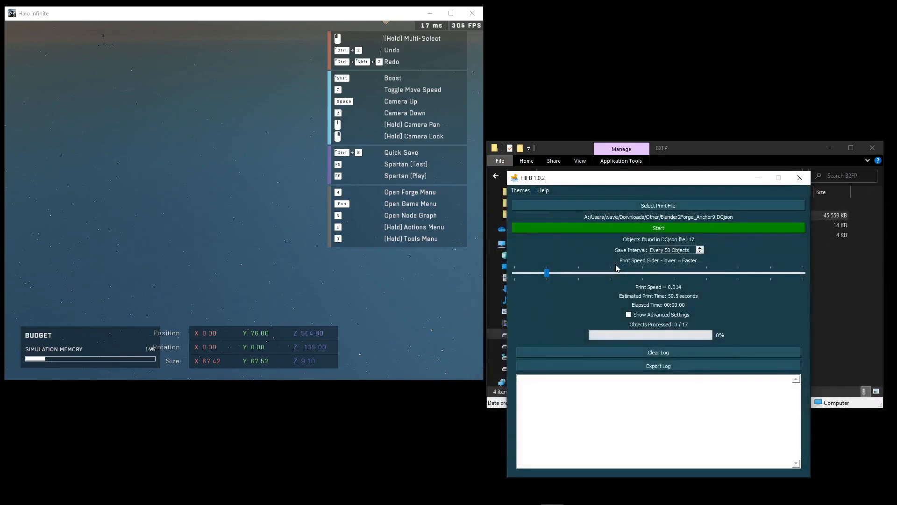
Show the printer's advanced settings and inspect the Print by Collection option, leaving it disabled
left_click_drag(648, 182, 656, 107)
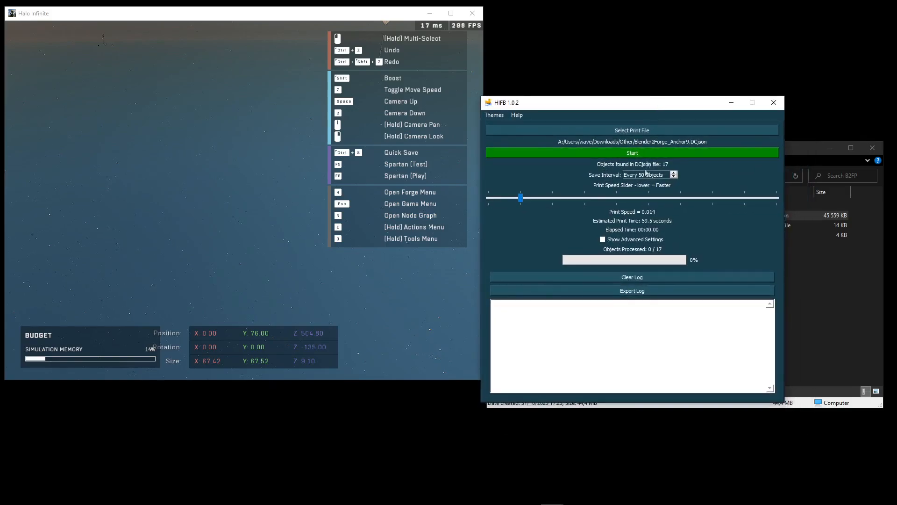
left_click(602, 240)
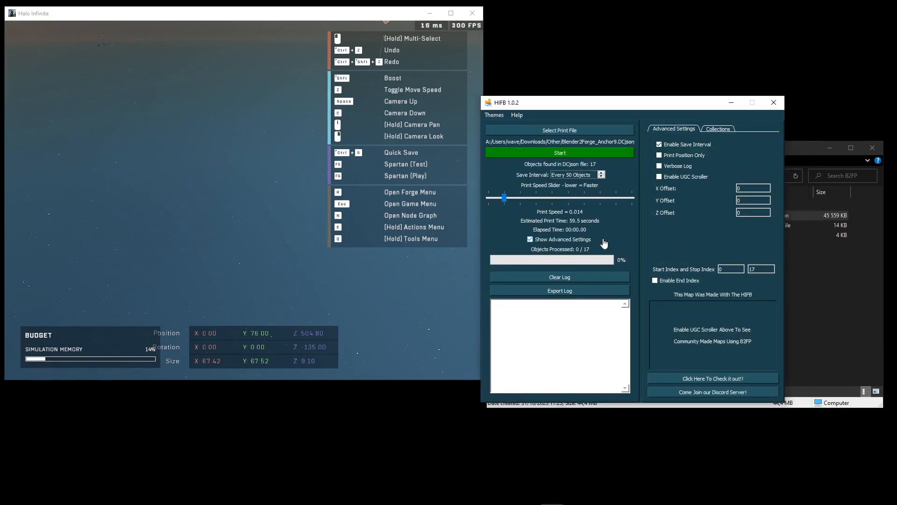
left_click(717, 128)
left_click(655, 140)
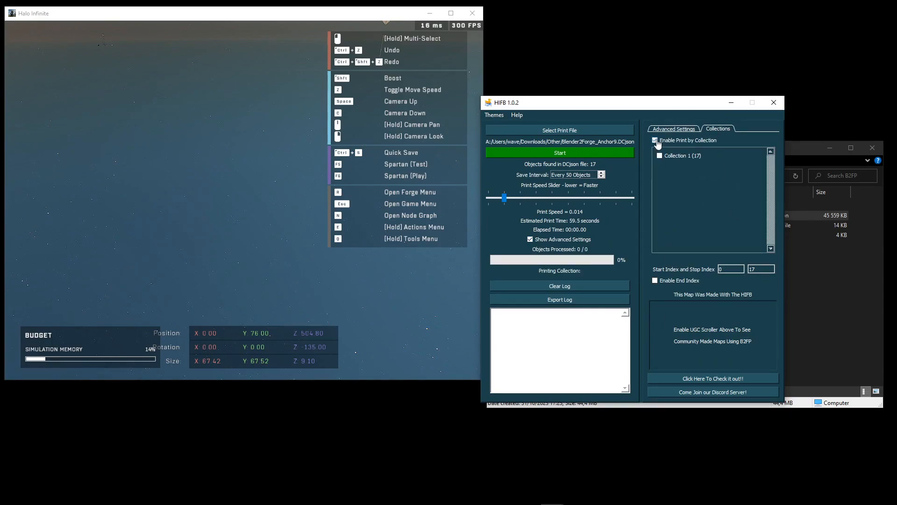
left_click(655, 141)
left_click(669, 129)
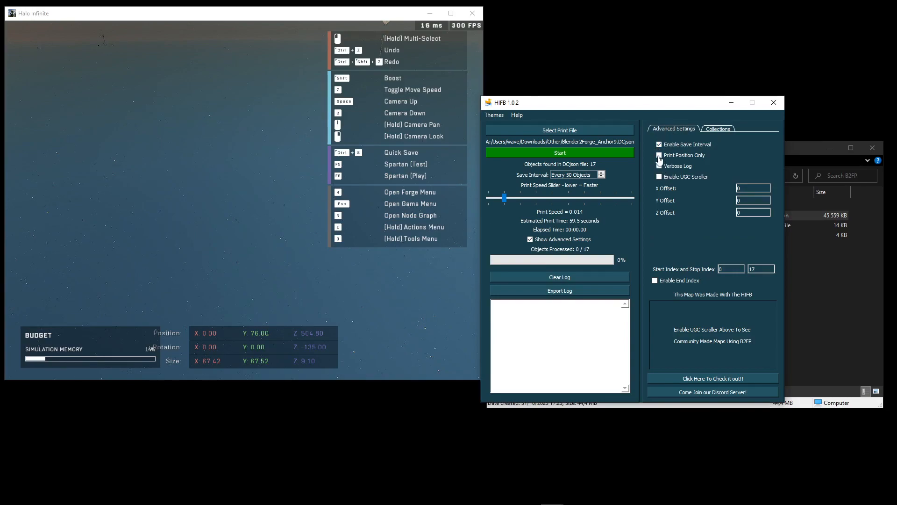
Enable the UGC Scroller and set the print speed to 0.012
left_click(660, 177)
mouse_move(503, 198)
left_mouse_down()
mouse_move(580, 198)
mouse_move(486, 197)
left_mouse_up()
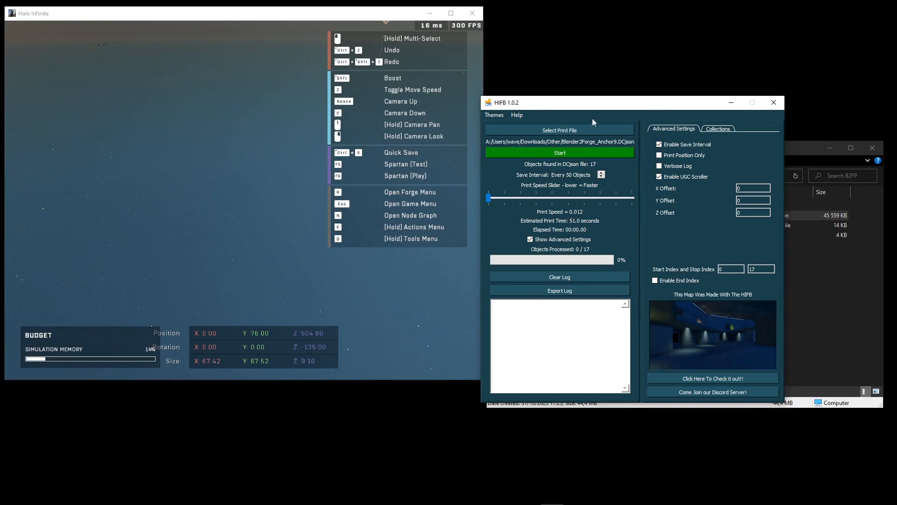
Minimize the B2FP folder window and place the printer window directly beside the Halo Infinite window
left_click_drag(601, 110, 610, 43)
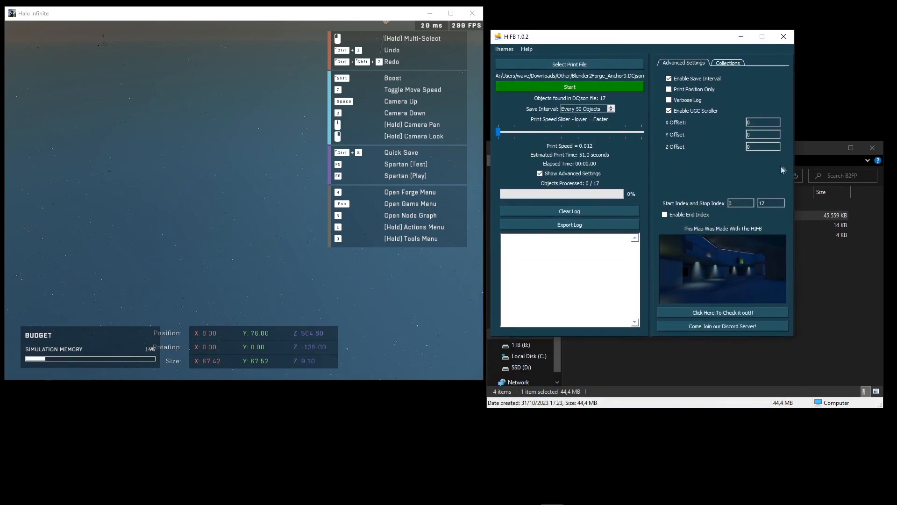
left_click(806, 151)
left_click(828, 150)
left_click_drag(616, 41, 610, 18)
In Halo Infinite, aim the Forge camera at the empty horizon and open the Object Browser at Recents
left_click(285, 161)
right_click_drag(244, 200, 365, 200)
right_click_drag(244, 200, 331, 159)
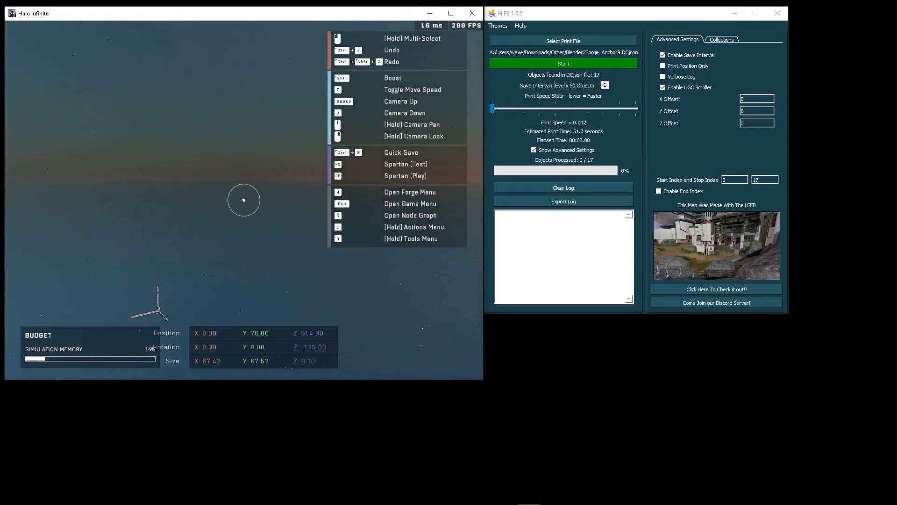
right_click_drag(244, 200, 274, 162)
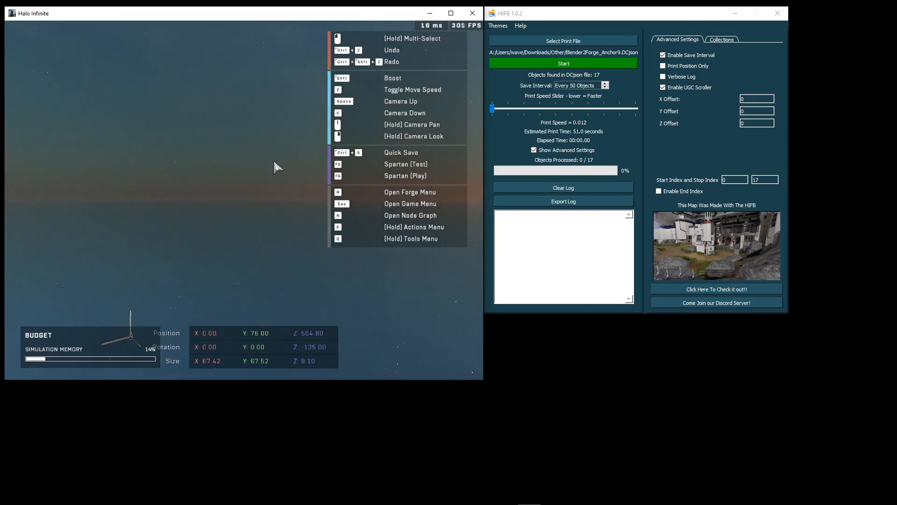
right_click_drag(252, 192, 245, 195)
key("r")
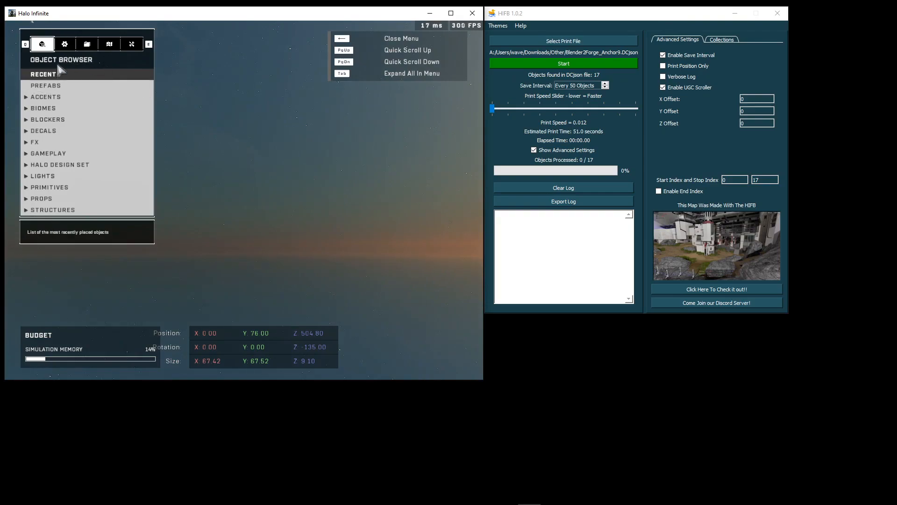
left_click(65, 46)
left_click(42, 47)
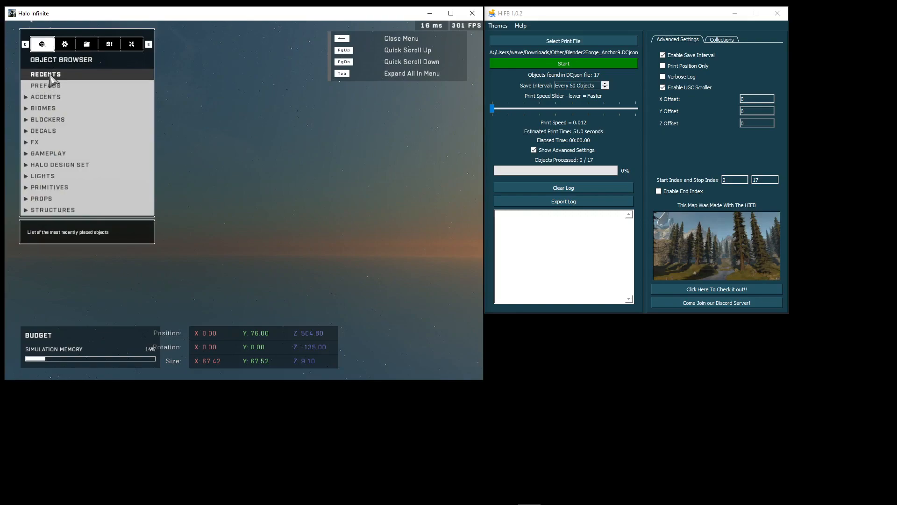
Expand and collapse all Object Browser categories to ready the menu, and print the 17 objects from the DCjson file into the map
key("Tab")
key("Tab")
key("Tab")
key("Tab")
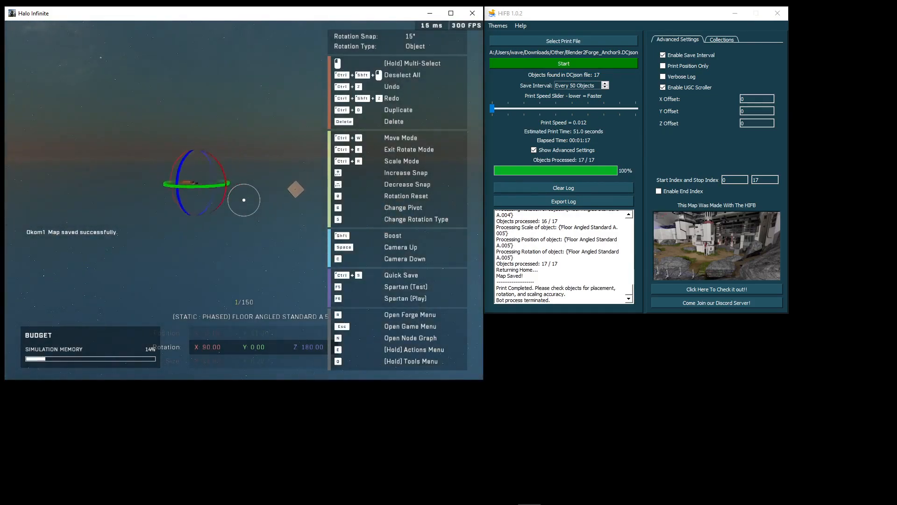
Focus the camera on the printed structure, fly around it to inspect the block placement, and switch to Move Mode
right_click(244, 200)
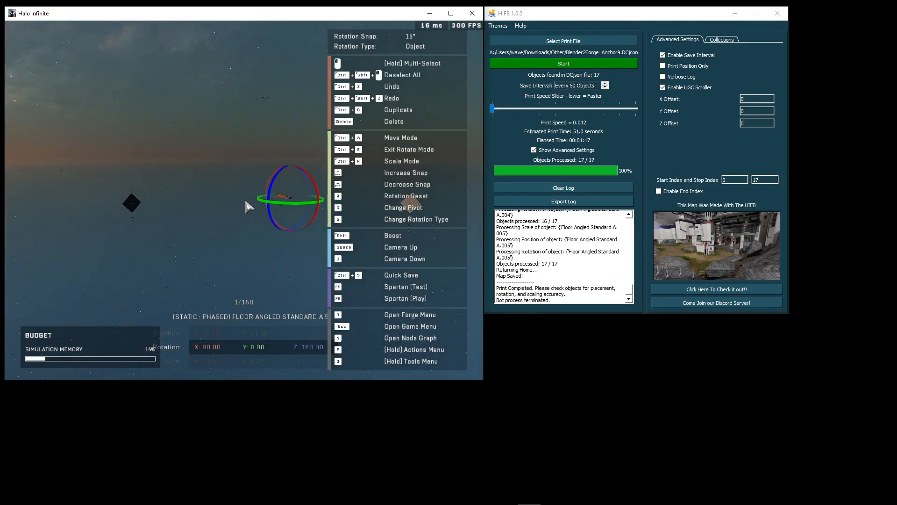
key("f")
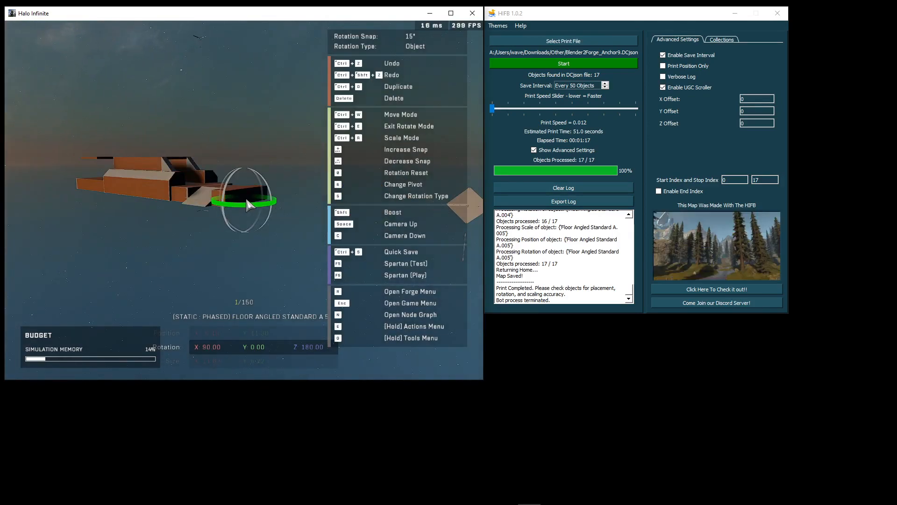
right_click(246, 200)
key("w")
key("space")
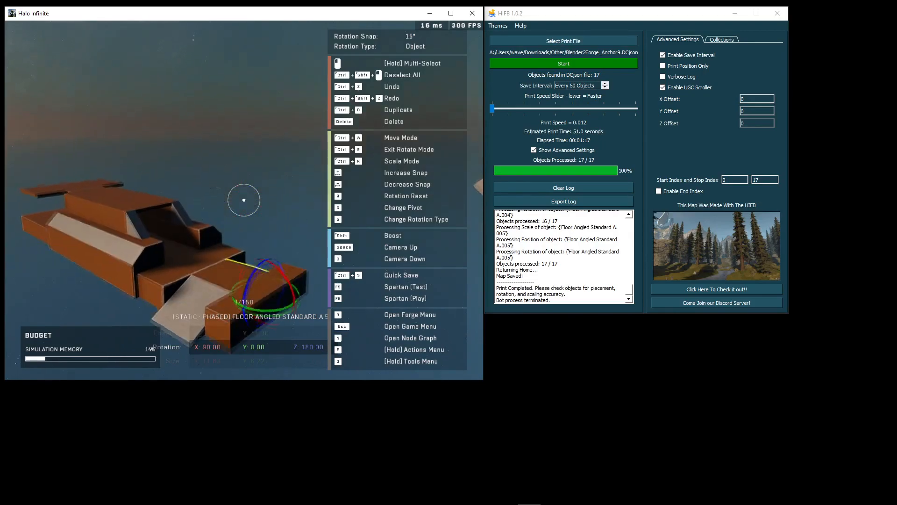
key("ctrl+w")
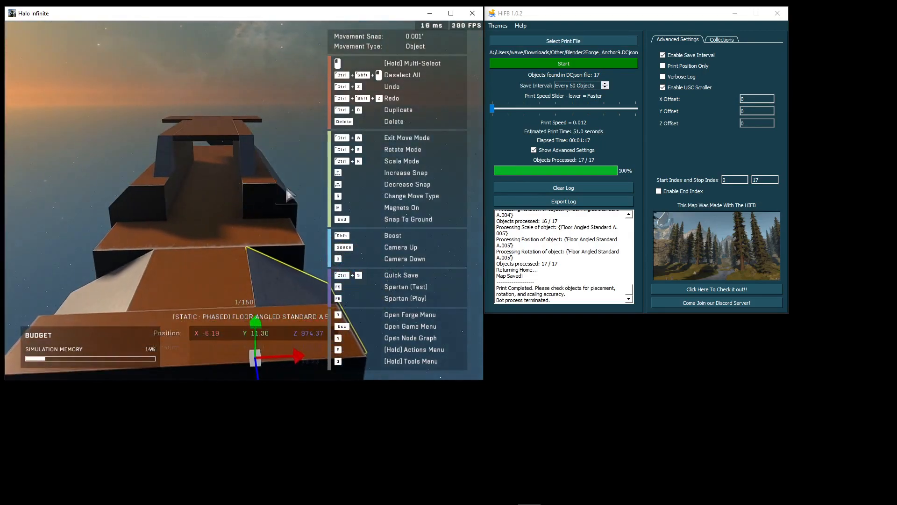
Change Halo Infinite's video settings to display the game full screen and return to Forge
key("Escape")
left_click(77, 246)
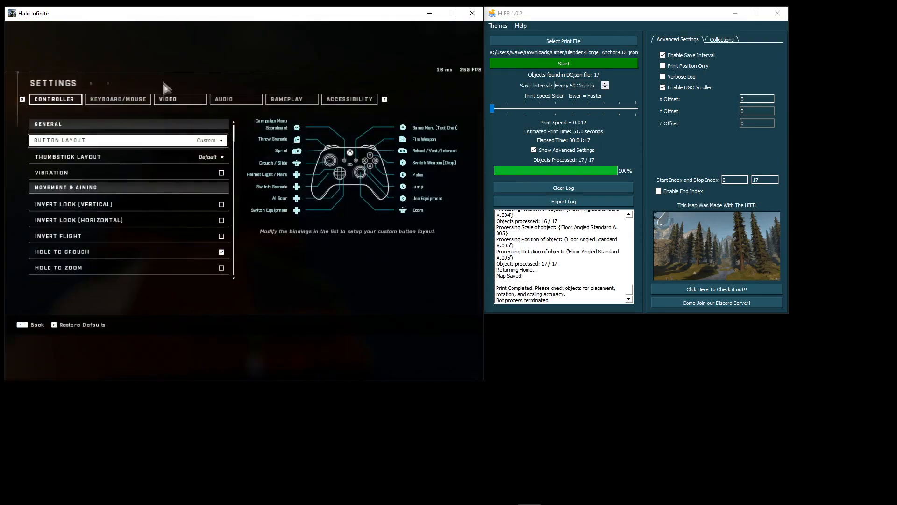
left_click(172, 99)
left_click(221, 189)
key("Escape")
key("Escape")
Enter Spartan Test mode and walk over the roof and through the central corridor of the printed map to check its scale
key("F5")
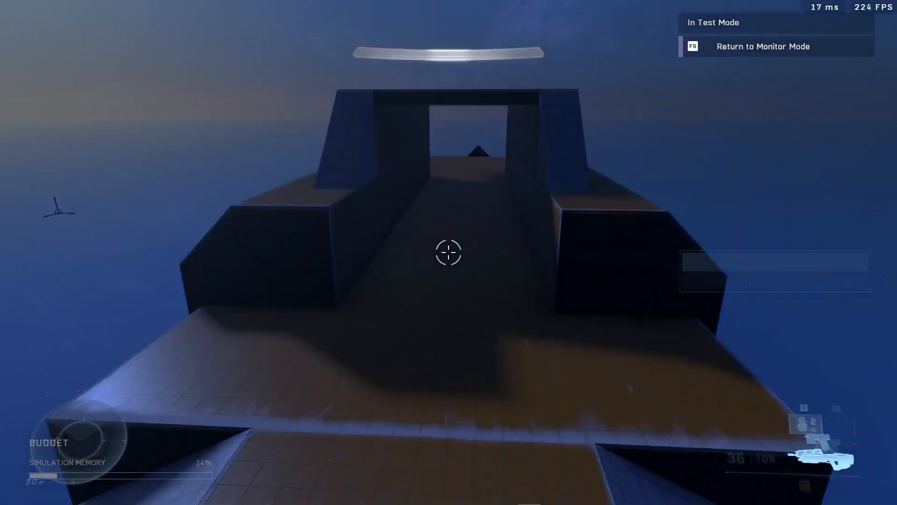
key("w")
key("space")
key("w")
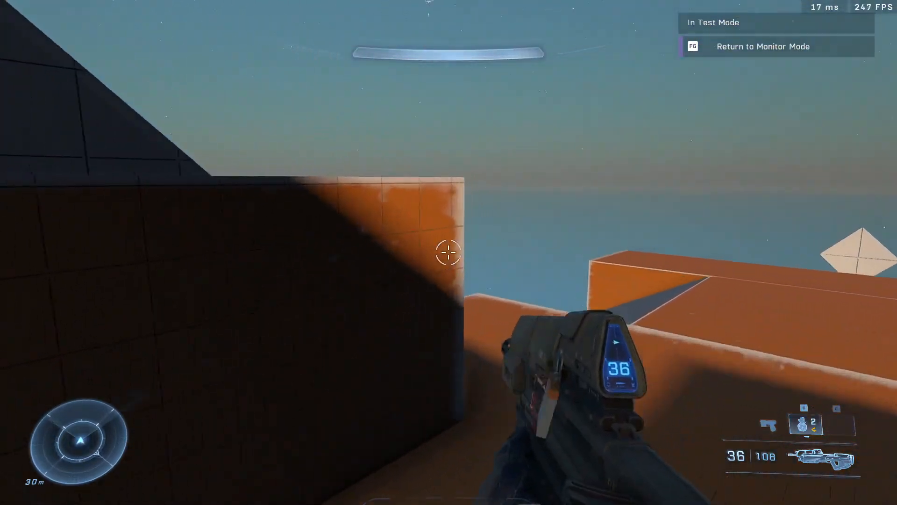
key("space")
key("w")
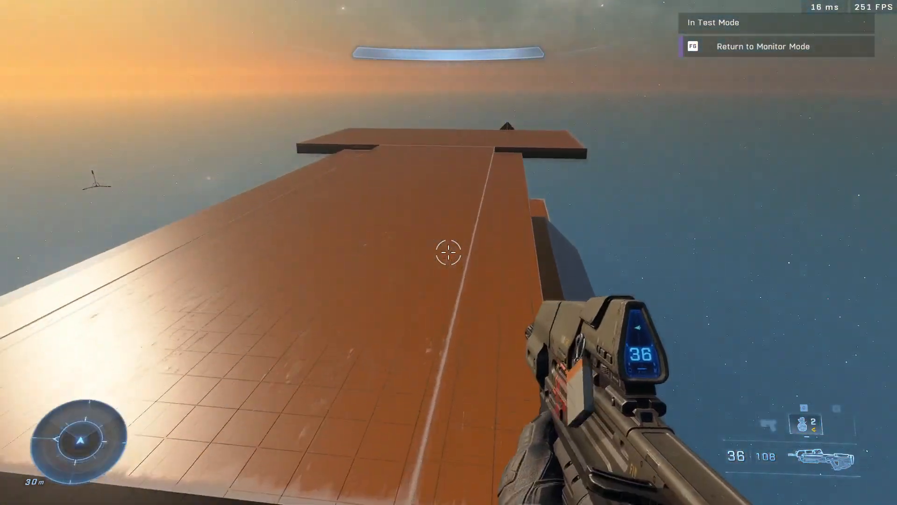
key("w")
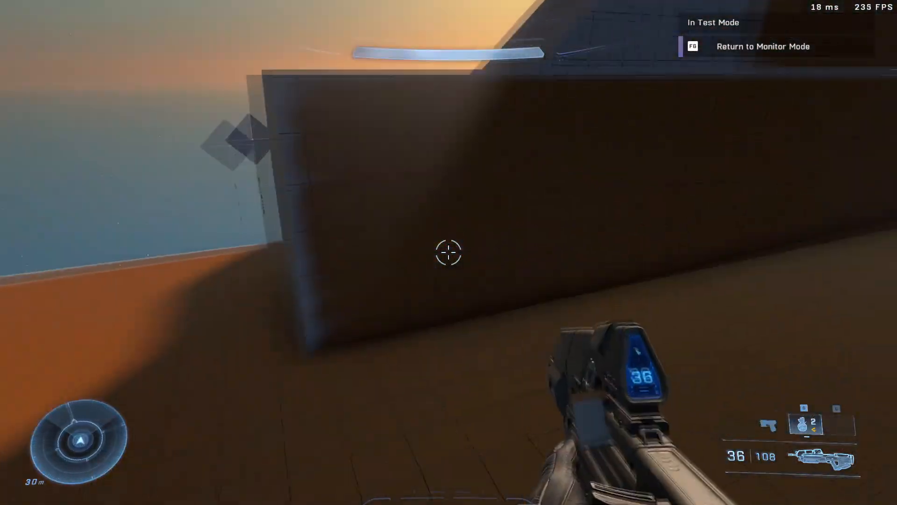
key("w")
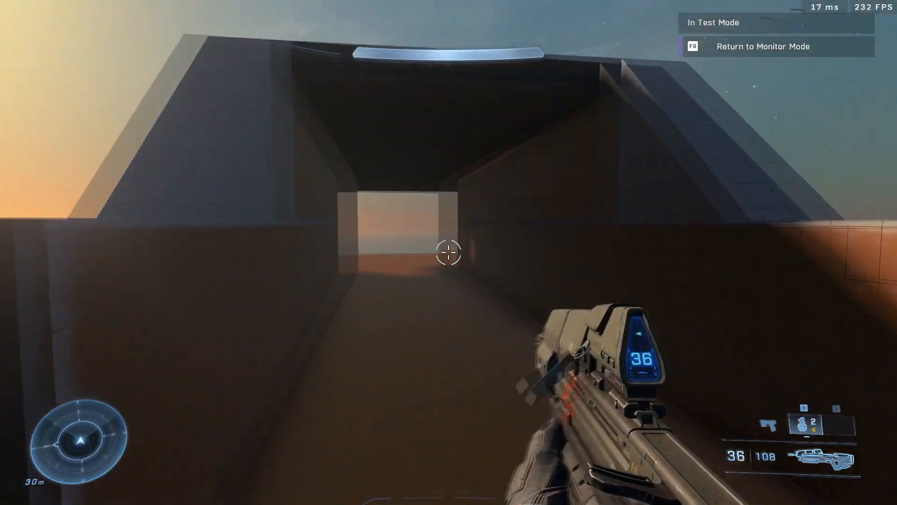
Return to Monitor Mode and back the camera away to view the whole printed structure from outside
key("F6")
key("s")
right_click_drag(451, 255, 449, 252)
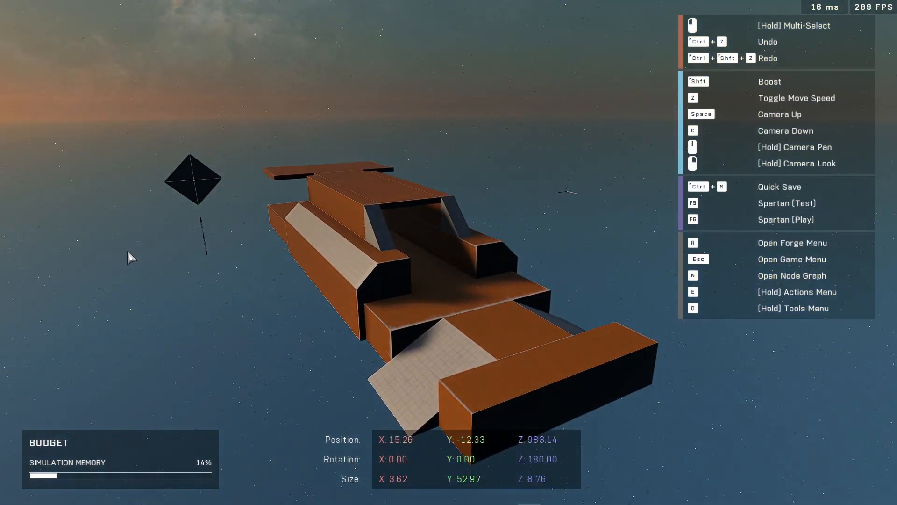